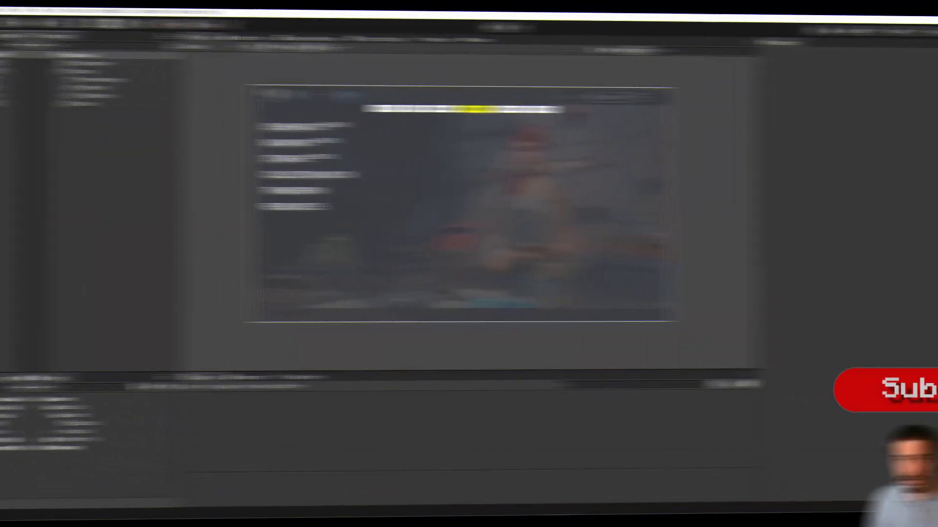
Step: Set the PreviewImage color's alpha to 1 and examine the top bar of the reference image
click(73, 78)
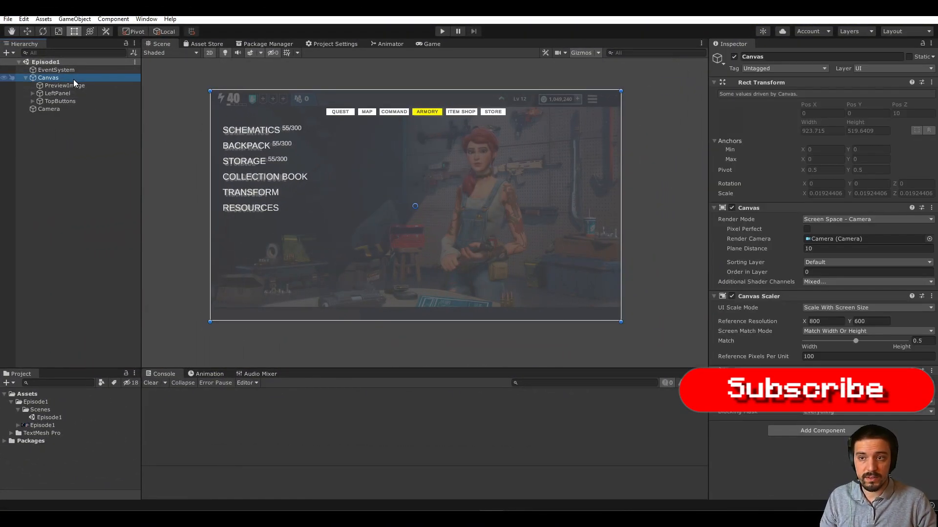
click(74, 85)
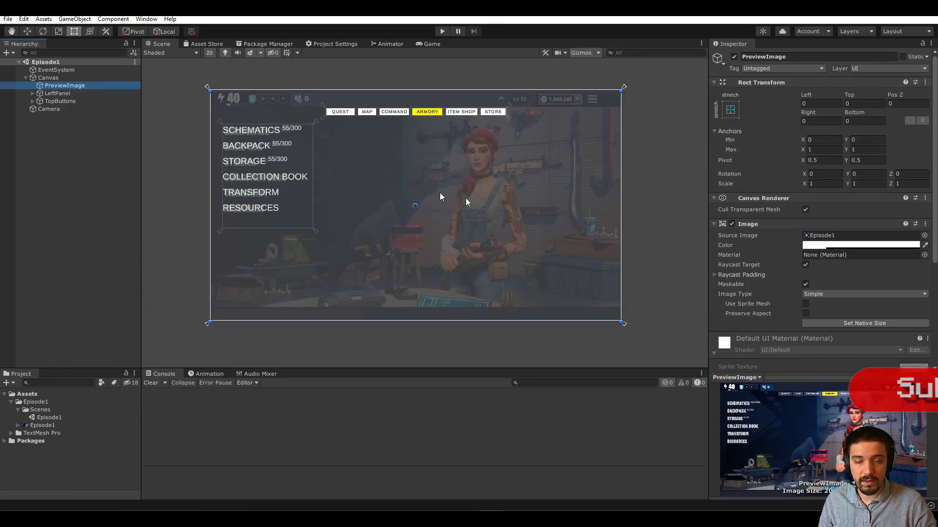
click(860, 245)
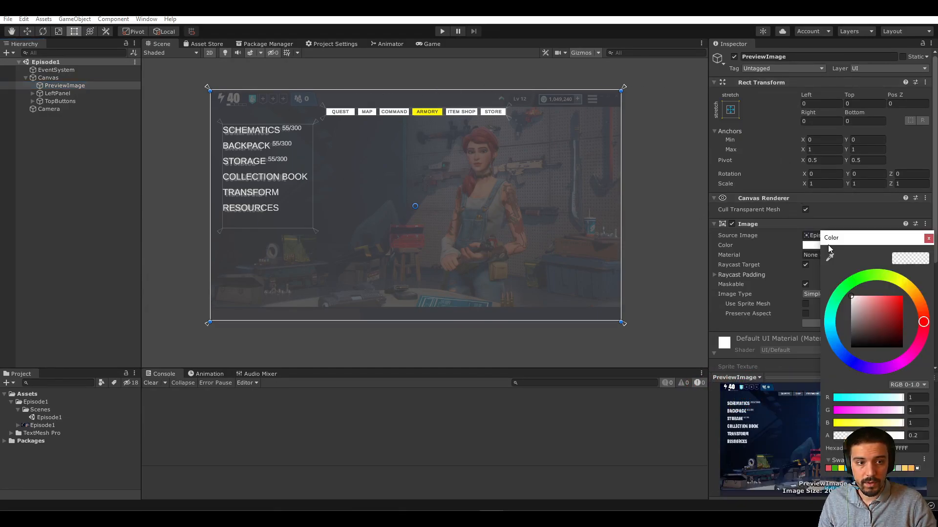
drag(849, 436, 922, 436)
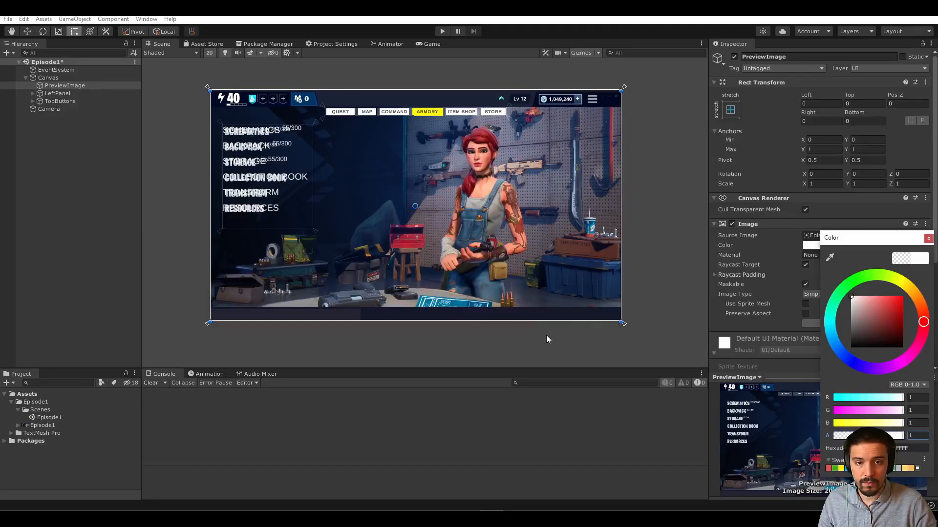
scroll(411, 218, up, 4)
click(168, 182)
middle_drag(232, 82, 232, 149)
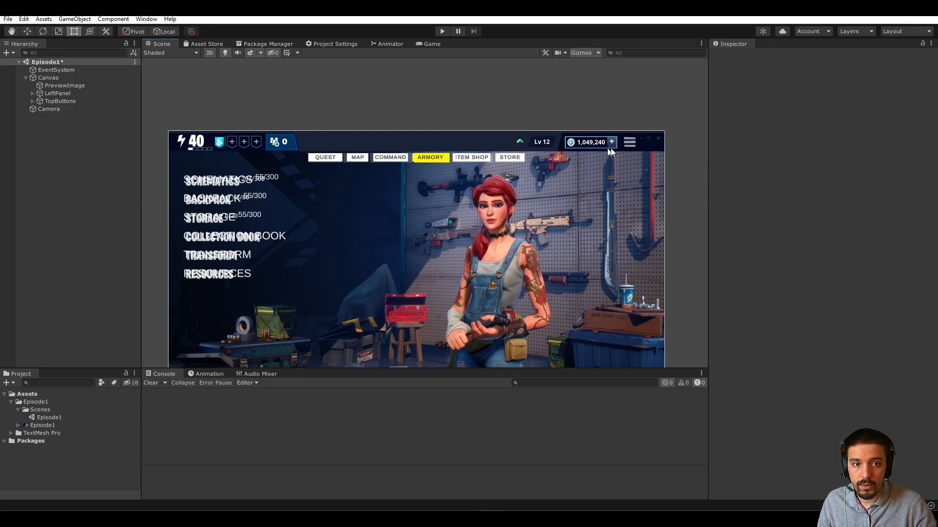
scroll(637, 141, up, 5)
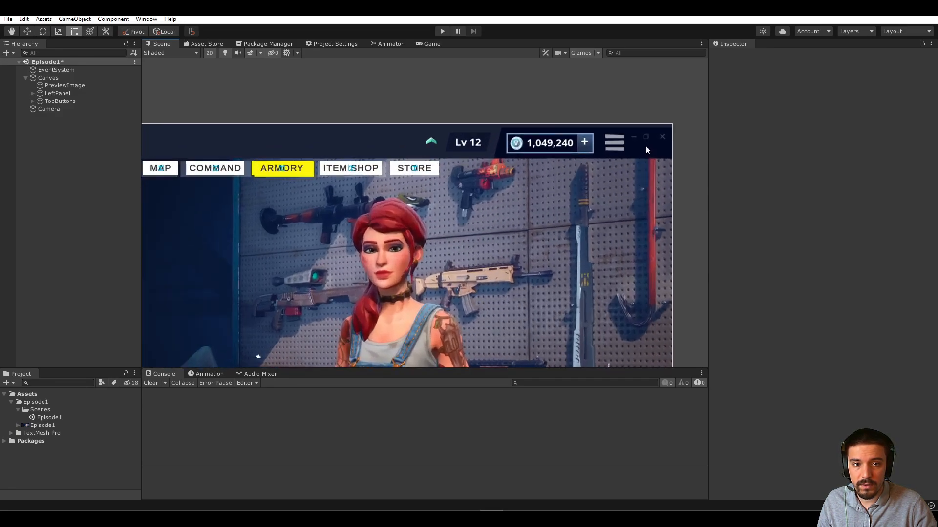
scroll(452, 207, down, 6)
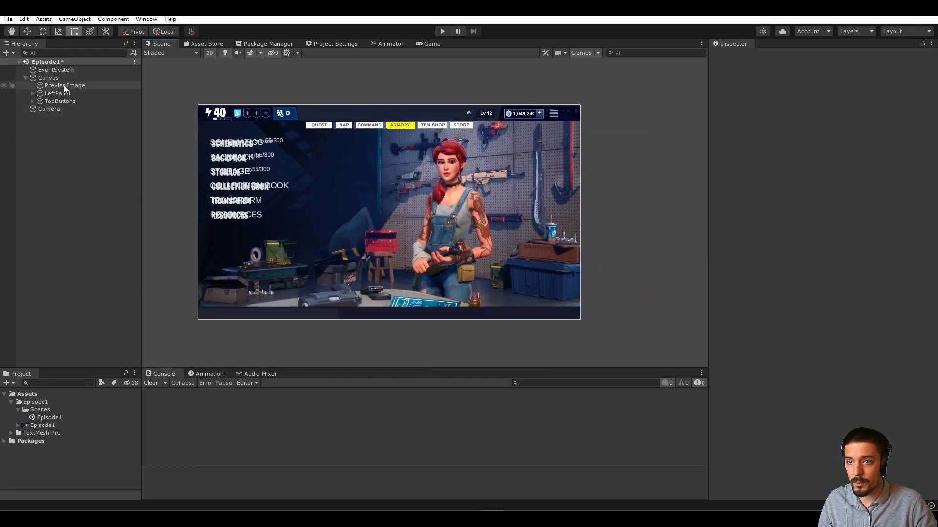
Step: Set the PreviewImage color's alpha to 0.15
click(64, 86)
click(860, 245)
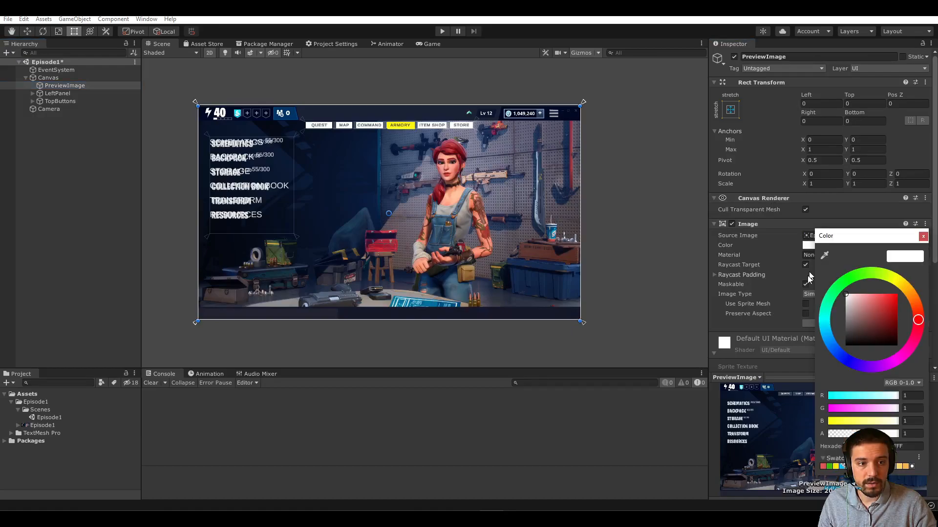
click(911, 433)
text(.1)
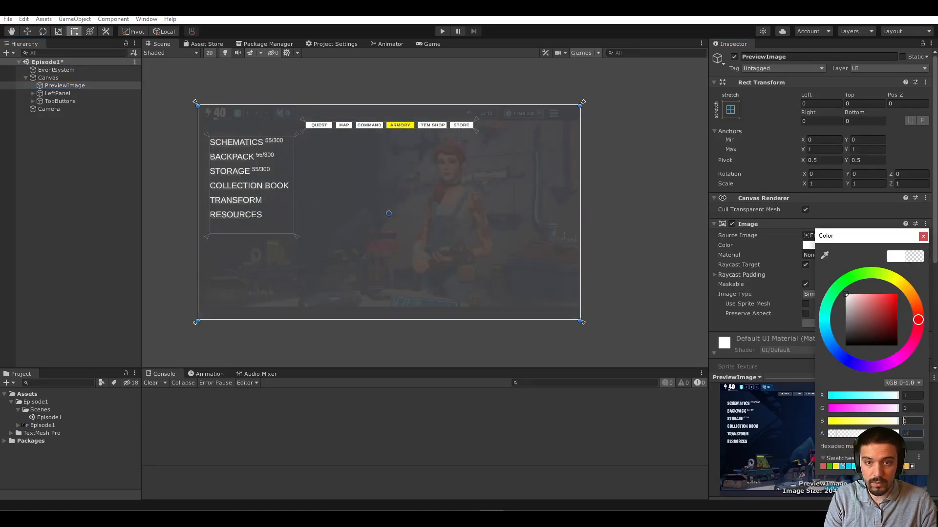
text(5)
key(Return)
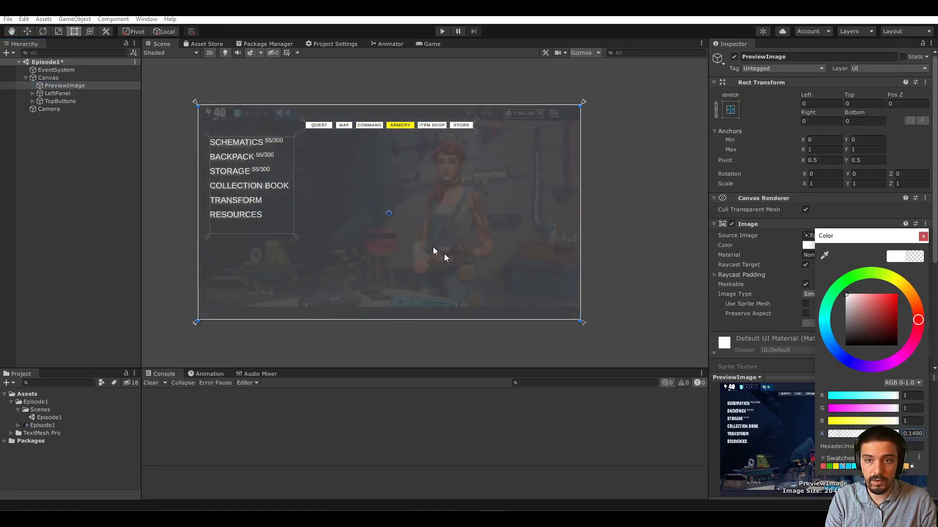
Step: Create an empty child object named TopToolbar under Canvas and place it directly below PreviewImage in the hierarchy
scroll(458, 260, up, 3)
middle_drag(176, 159, 238, 203)
click(105, 118)
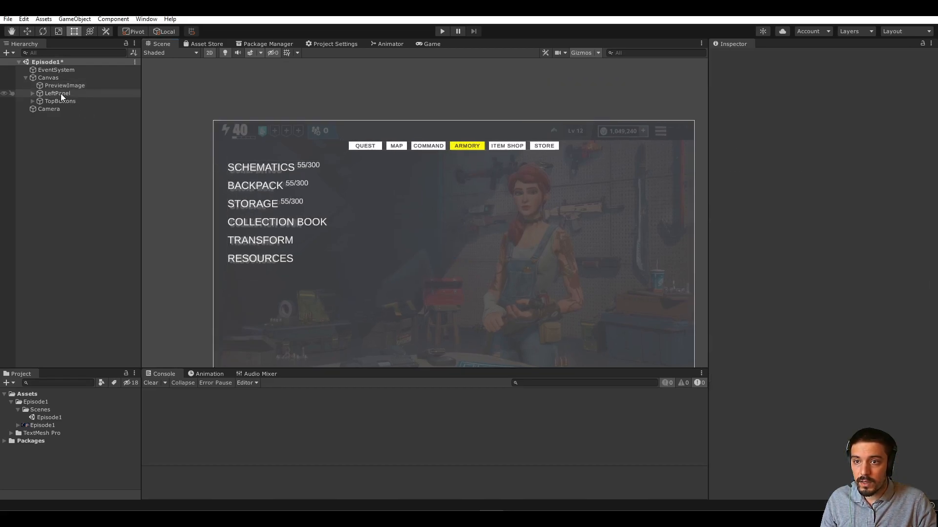
click(57, 77)
right_click(57, 77)
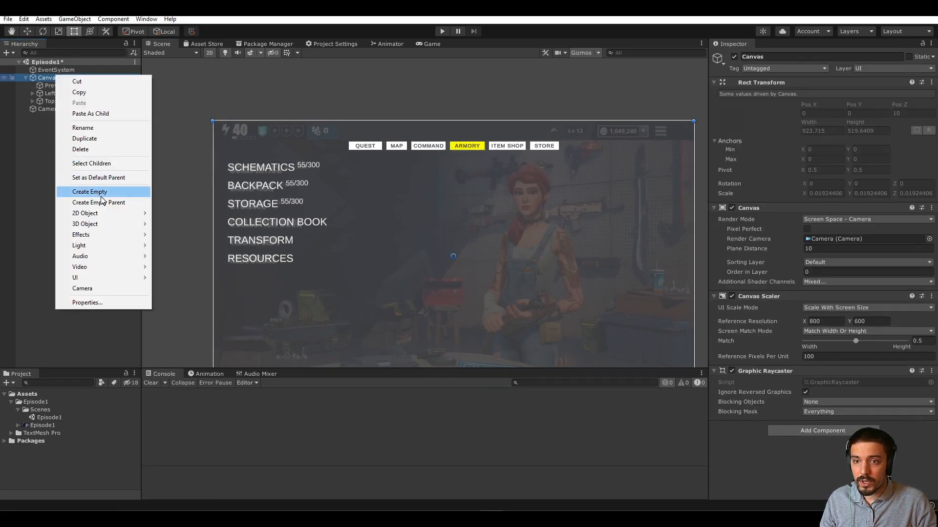
click(108, 192)
text(TopTollba)
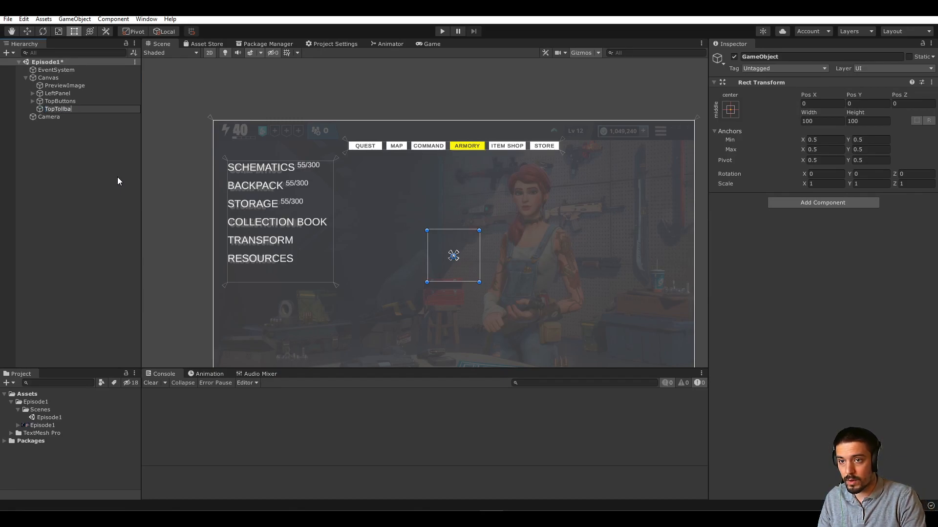
key(BackSpace)
key(BackSpace)
key(BackSpace)
text(olbar)
key(Return)
drag(64, 108, 78, 93)
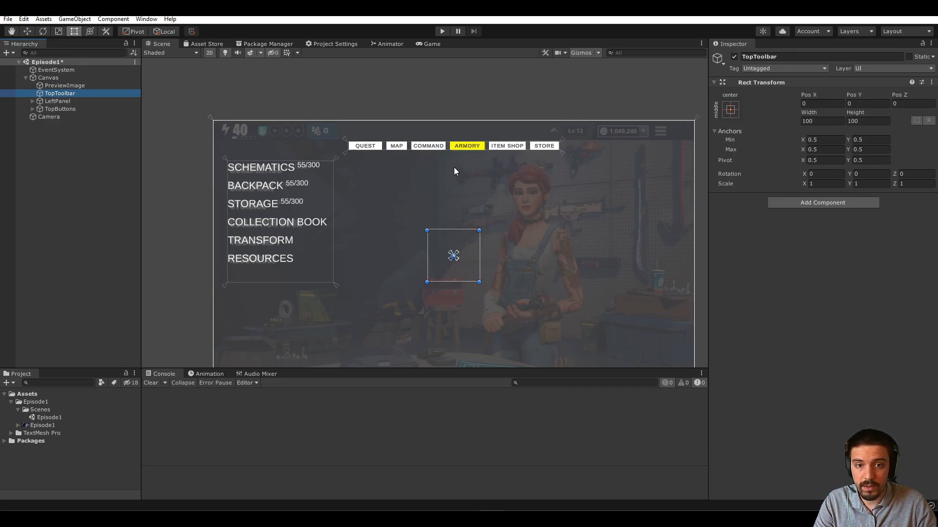
Step: Stretch TopToolbar's anchors across the canvas width with minimum X 0 and maximum X 1
click(819, 149)
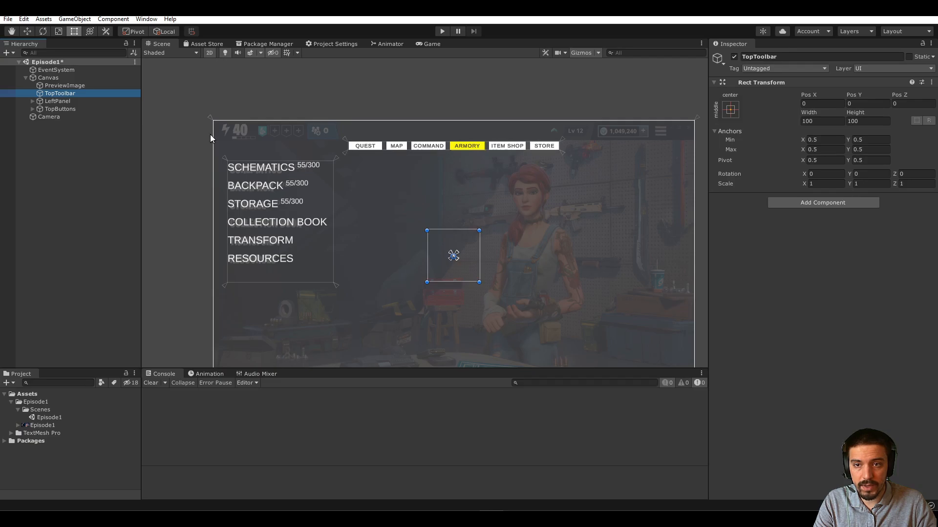
scroll(212, 136, down, 2)
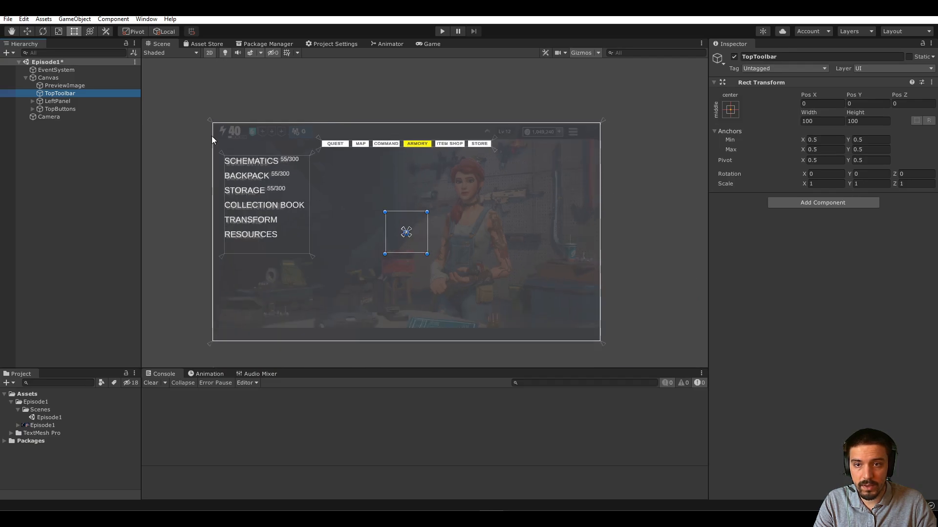
click(821, 141)
text(0)
click(824, 149)
text(1)
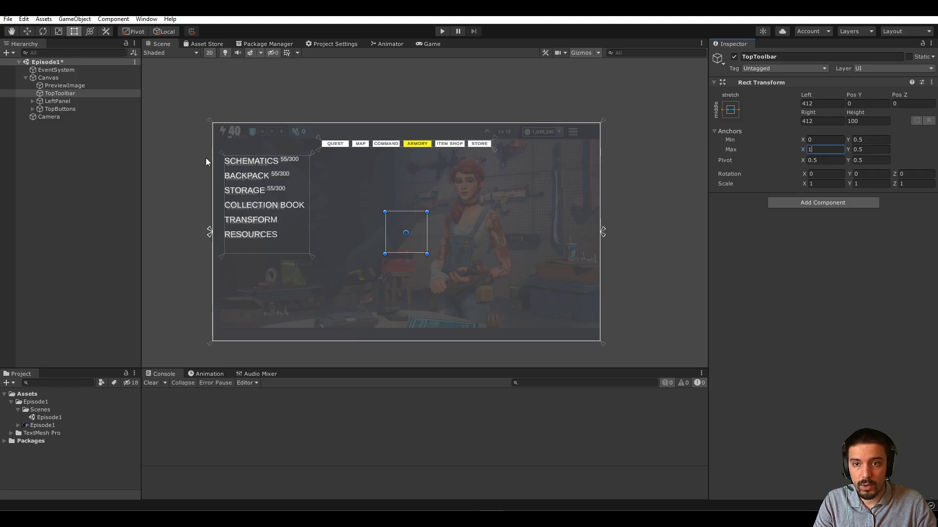
Step: Try a minimum Y anchor of 0.9 on TopToolbar
scroll(207, 156, up, 3)
middle_drag(342, 146, 210, 152)
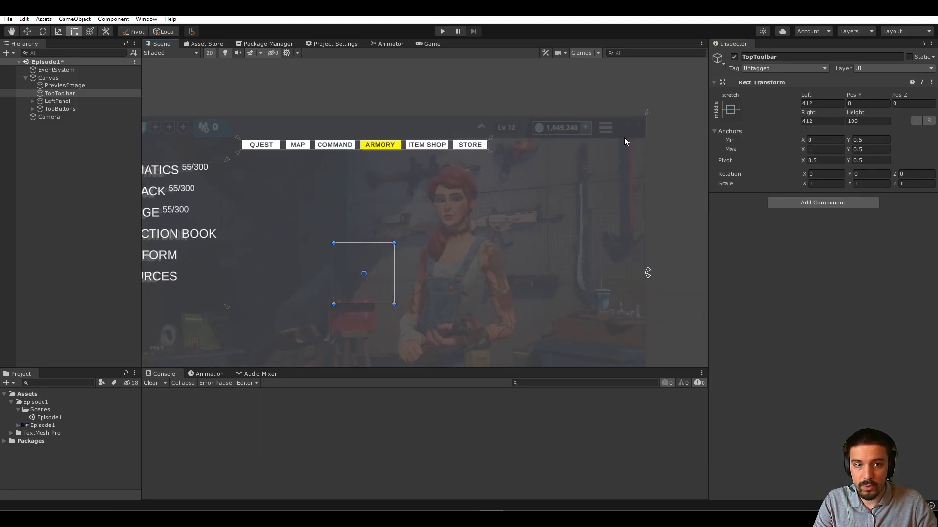
scroll(620, 135, down, 3)
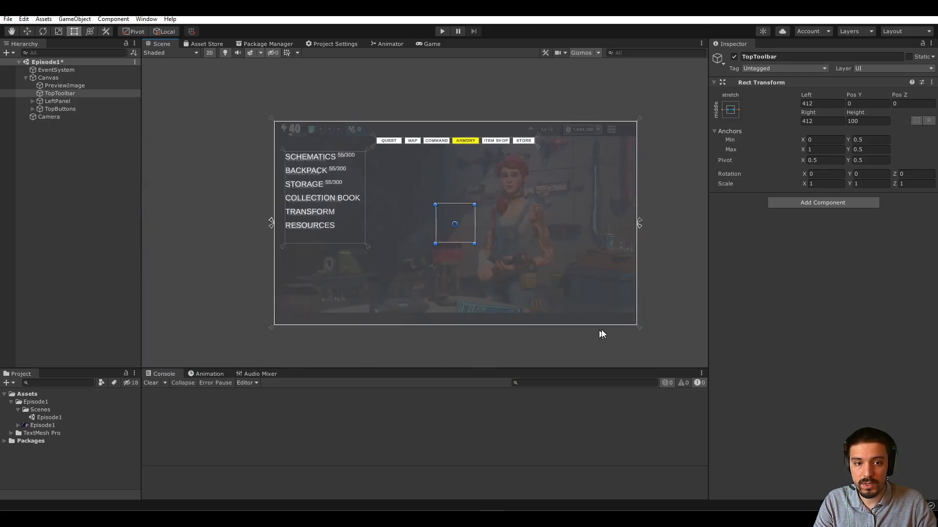
click(871, 140)
text(.9)
scroll(513, 182, up, 2)
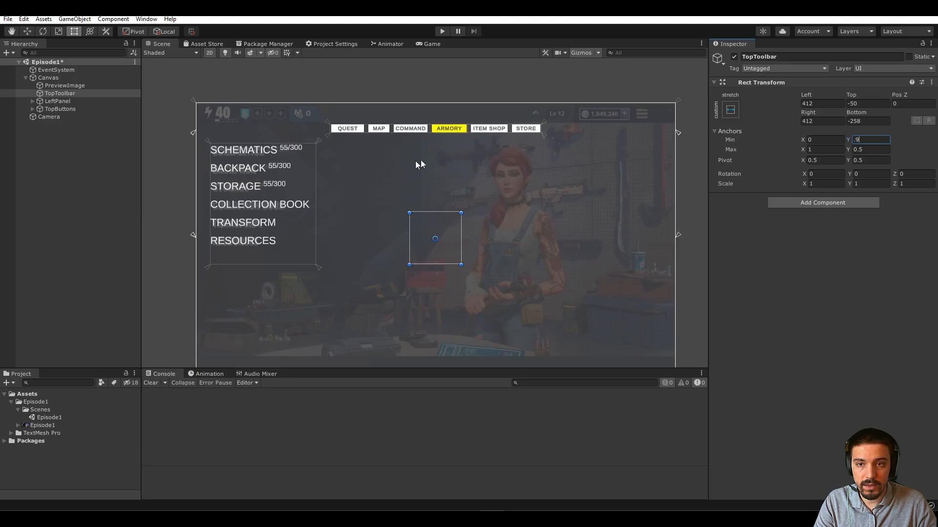
key(Return)
scroll(223, 140, up, 1)
middle_drag(181, 133, 202, 149)
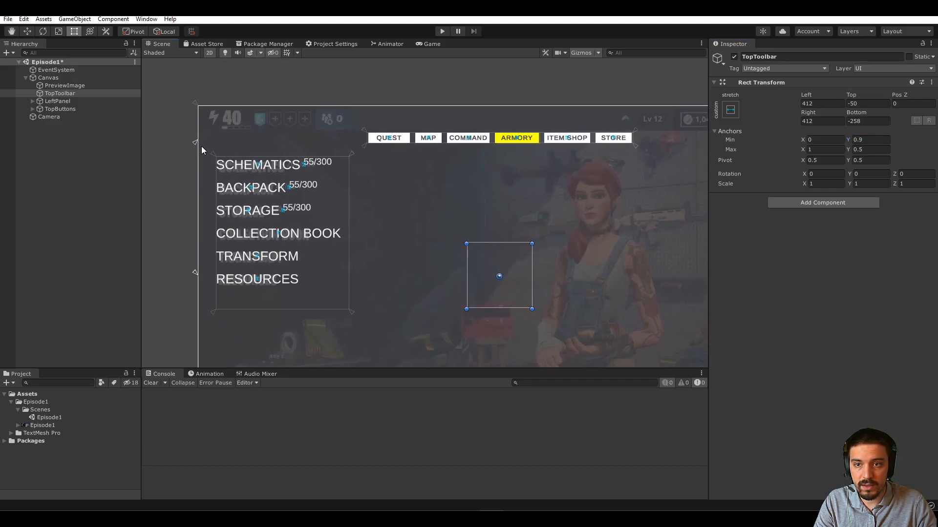
drag(195, 142, 194, 276)
Step: Set TopToolbar's vertical anchors to maximum Y 1 and minimum Y 0.922
click(872, 150)
text(1)
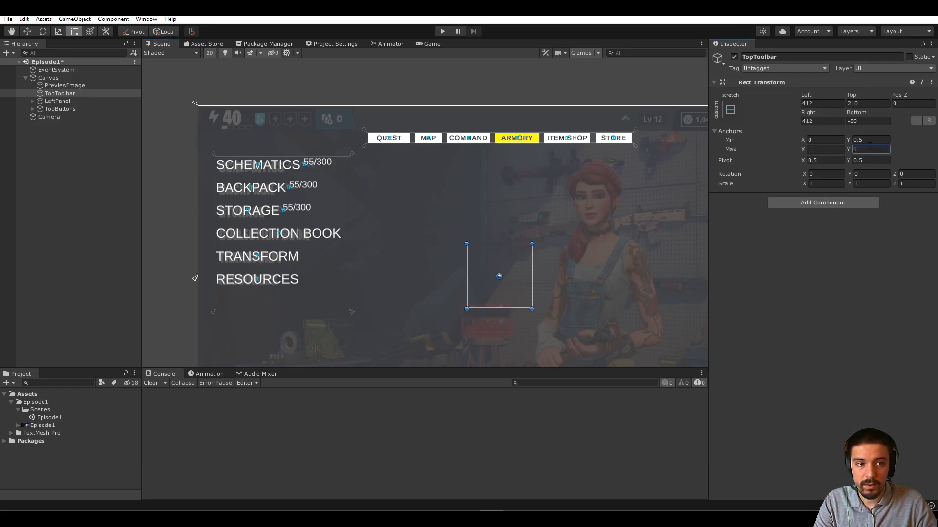
drag(195, 286, 191, 134)
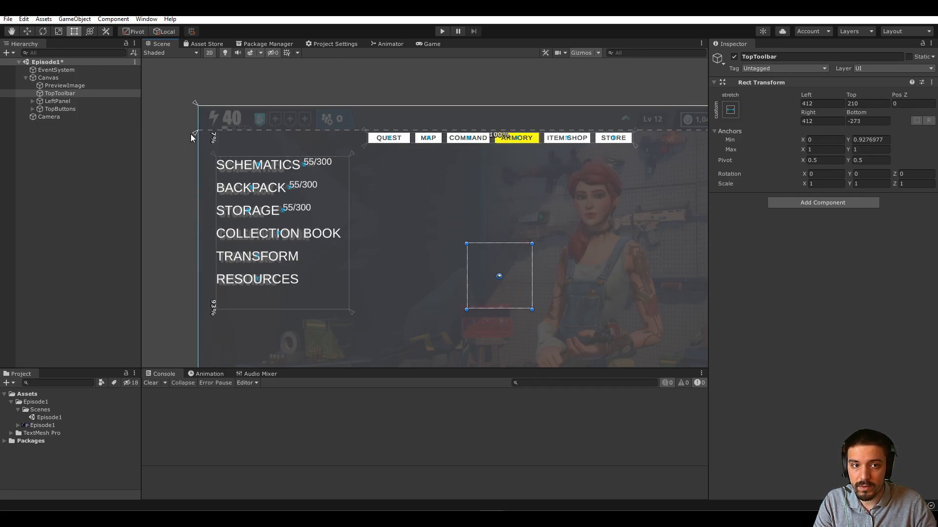
drag(191, 134, 190, 134)
click(882, 139)
text(.922)
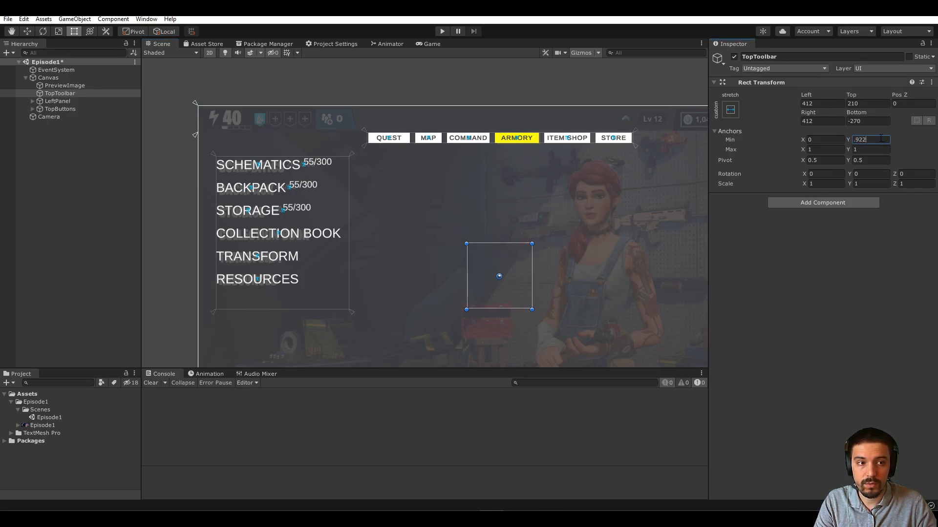
key(Return)
Step: Set TopToolbar's left, top, bottom and right offsets to 0 so its rectangle fills the anchored area
click(829, 104)
text(0)
click(859, 103)
text(0)
click(862, 121)
text(0)
click(825, 121)
text(0f)
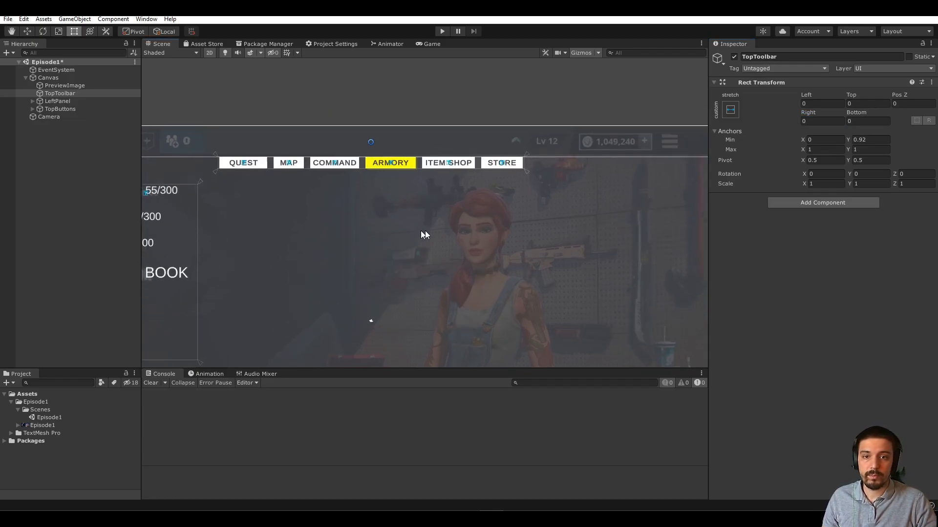
Step: Refine TopToolbar's minimum Y anchor to 0.928 and reset its bottom offset to 0
scroll(526, 212, up, 6)
click(869, 140)
text(0.90.9)
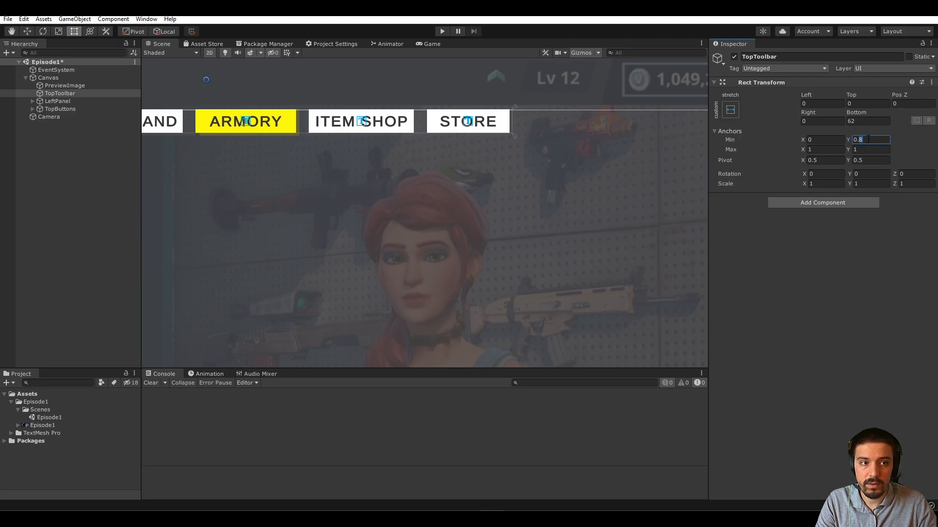
text(3)
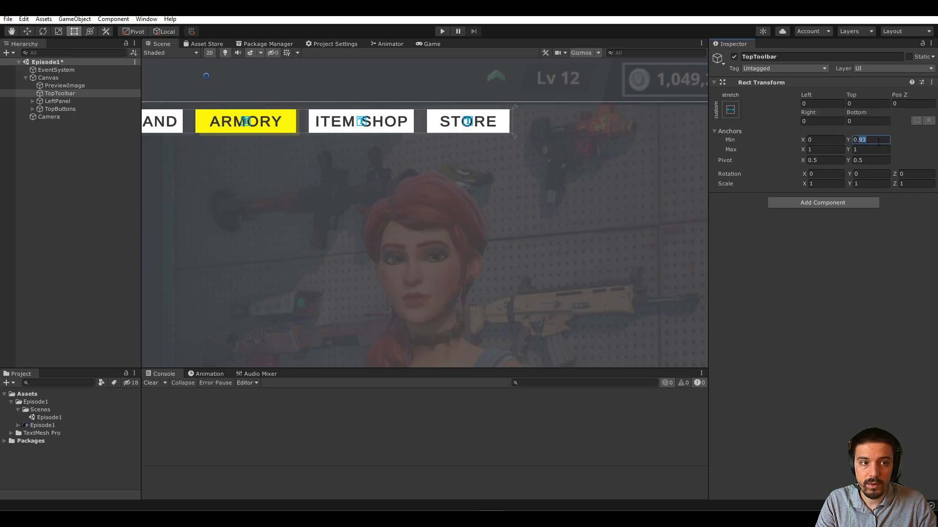
scroll(448, 214, down, 5)
middle_drag(412, 220, 394, 165)
click(882, 140)
text(5)
click(867, 121)
text(0)
click(882, 141)
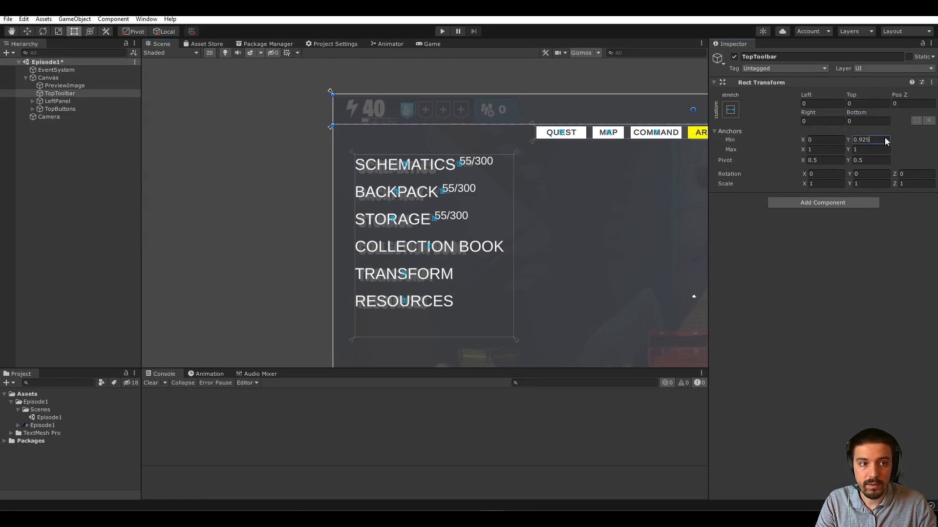
click(884, 141)
key(BackSpace)
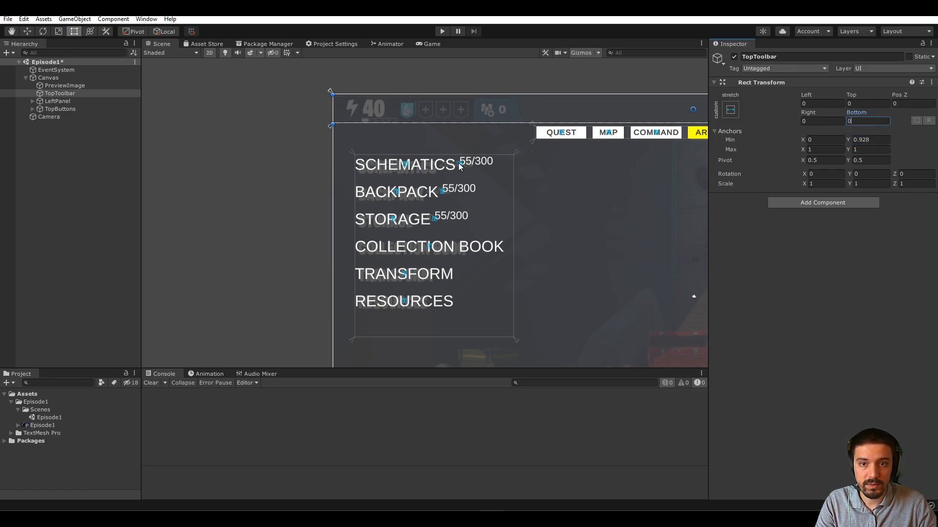
click(336, 154)
scroll(365, 143, up, 3)
click(43, 87)
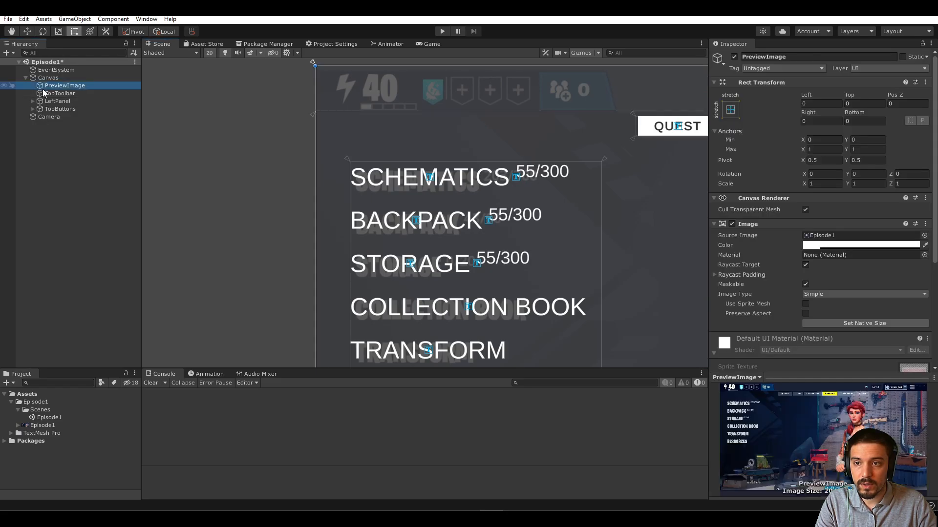
click(42, 92)
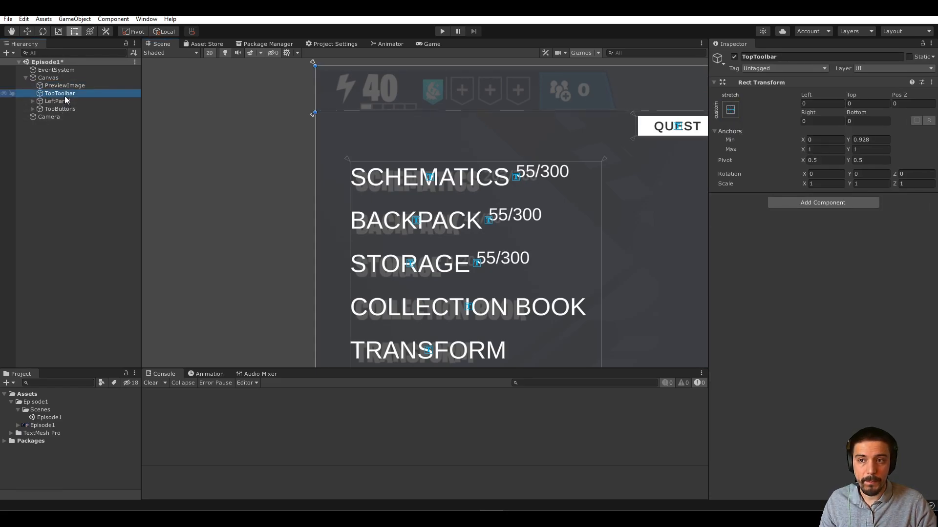
right_click(65, 93)
mouse_move(102, 298)
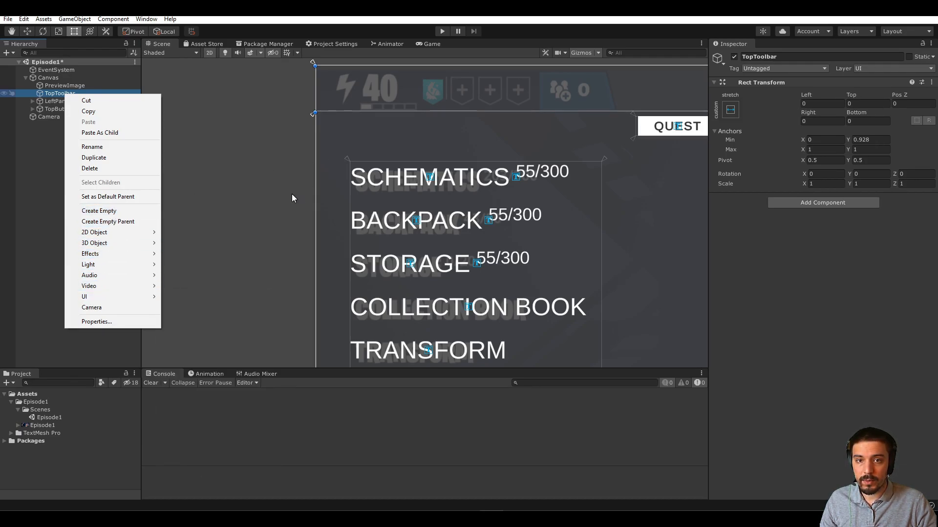
click(250, 152)
click(311, 136)
Step: Create an empty child object under TopToolbar and name it Energy
middle_drag(312, 137, 275, 178)
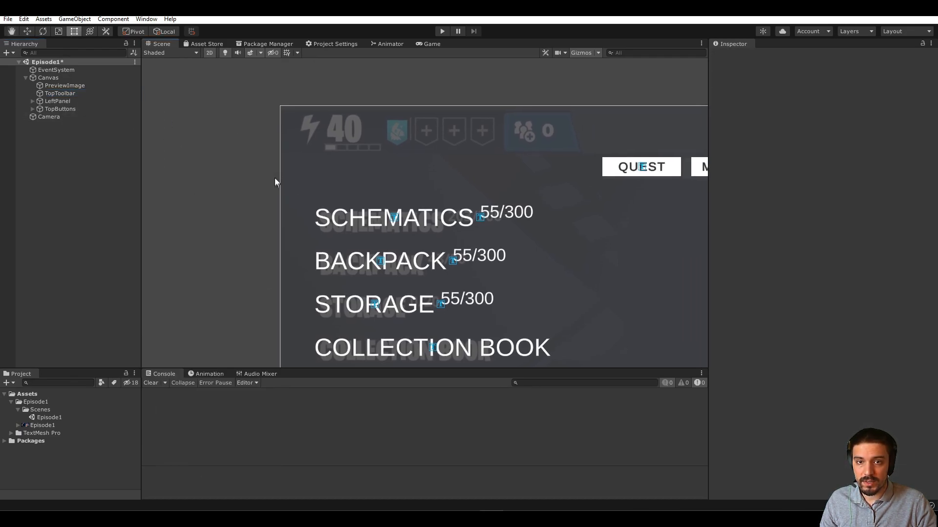
right_click(54, 94)
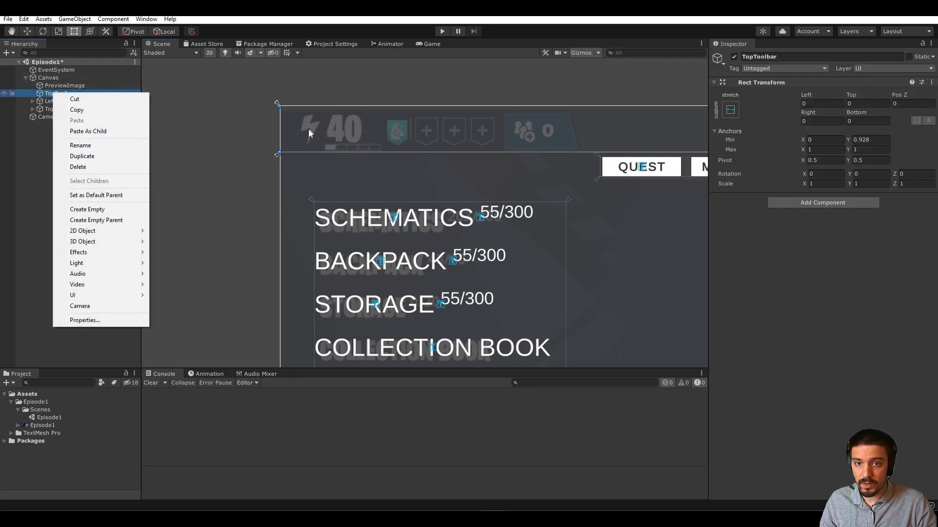
click(87, 209)
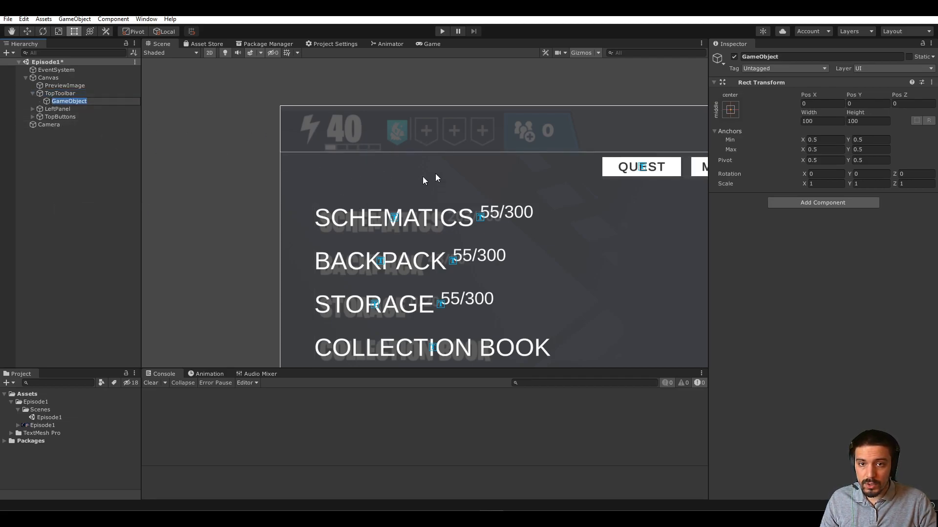
scroll(490, 151, down, 4)
middle_drag(547, 153, 356, 167)
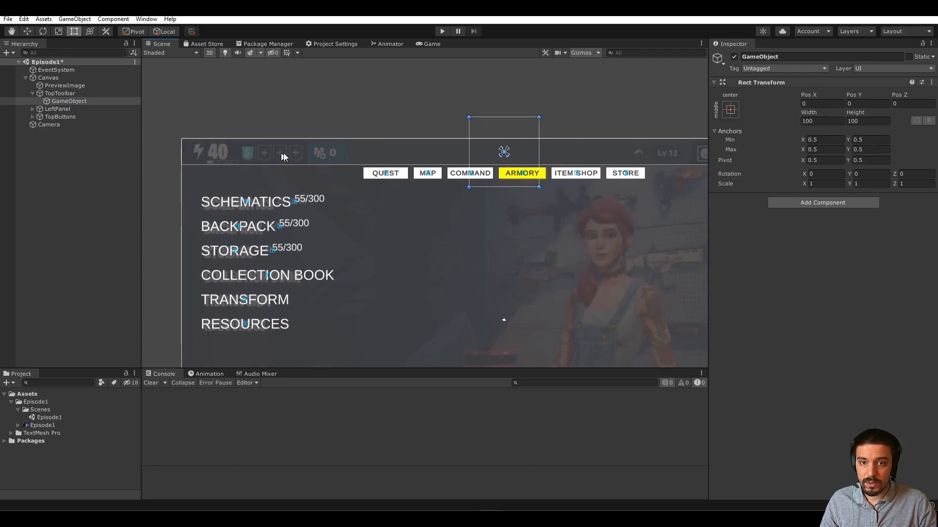
middle_drag(400, 153, 104, 157)
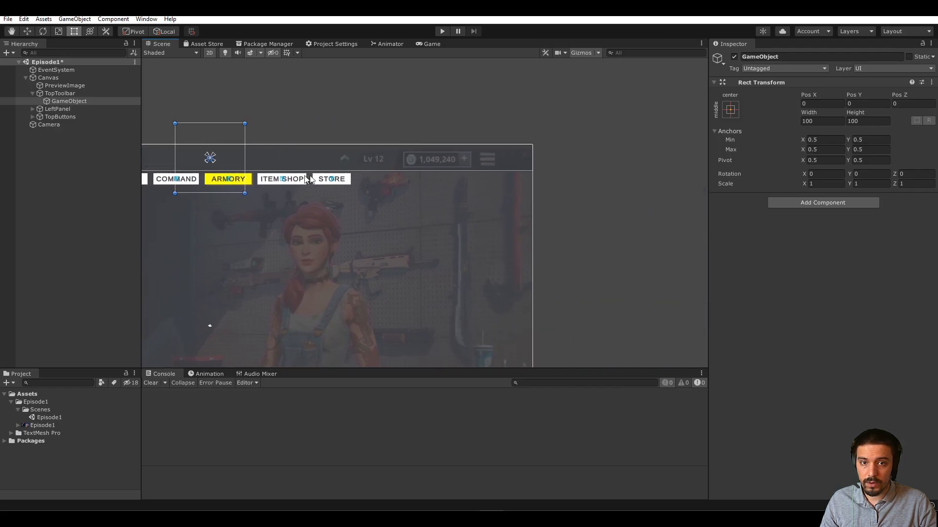
middle_drag(283, 175, 456, 161)
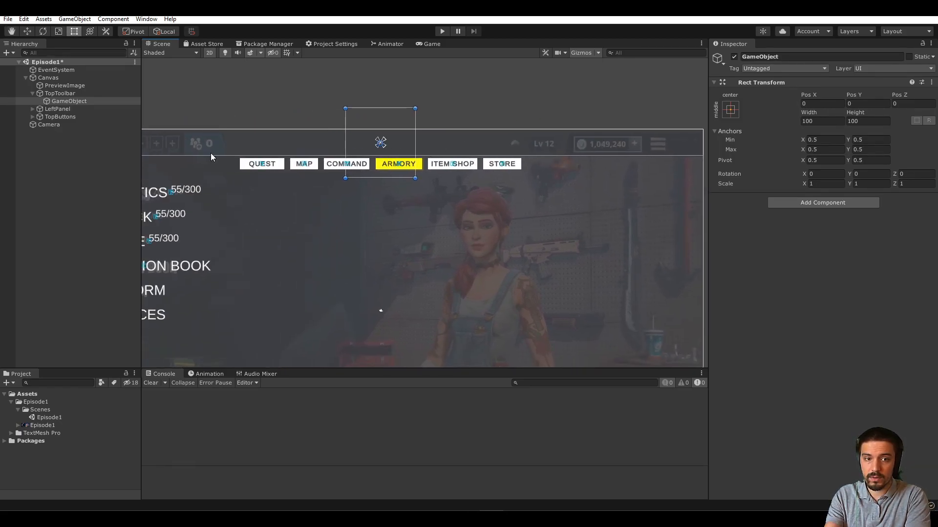
middle_drag(297, 209, 431, 209)
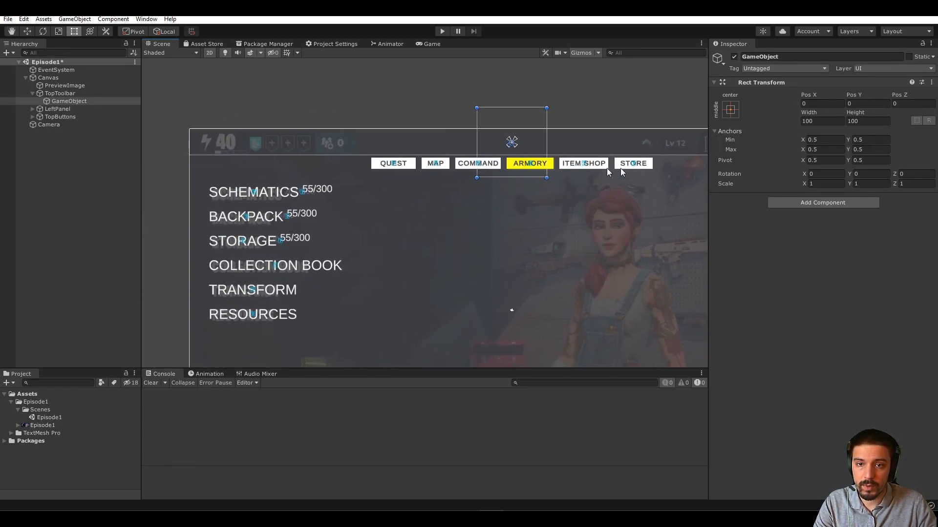
click(74, 109)
click(75, 104)
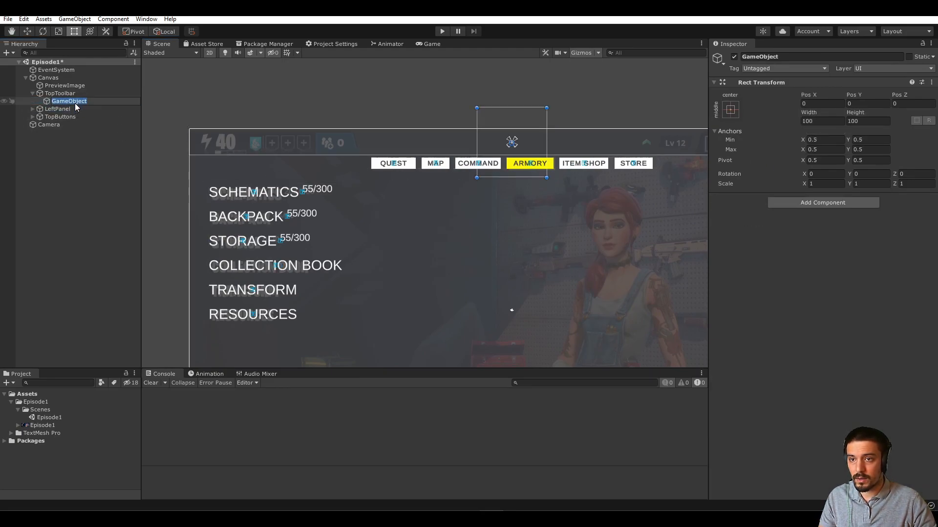
text(Energy)
key(Return)
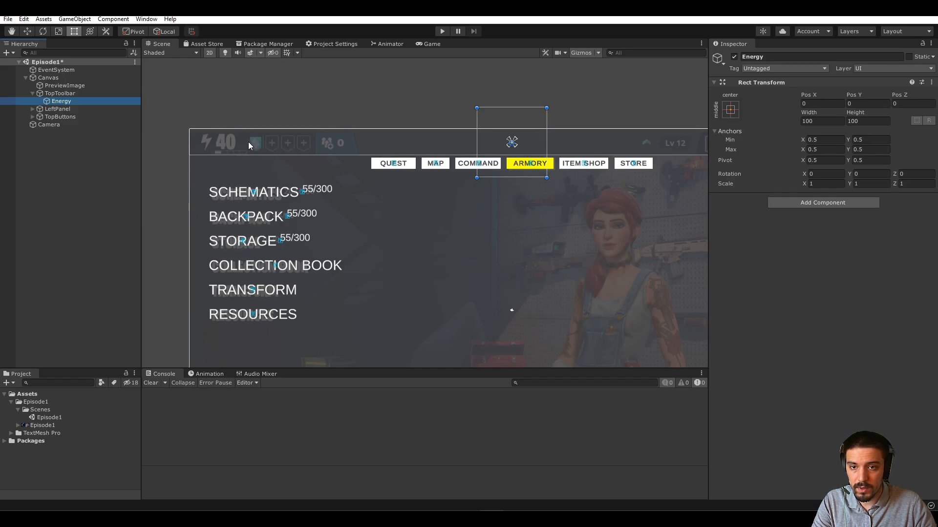
Step: Set Energy's horizontal anchors to minimum X 0 and maximum X 0.09 to span the lightning bolt and 40 counter
click(829, 140)
text(1)
text(0)
click(822, 150)
text(.1)
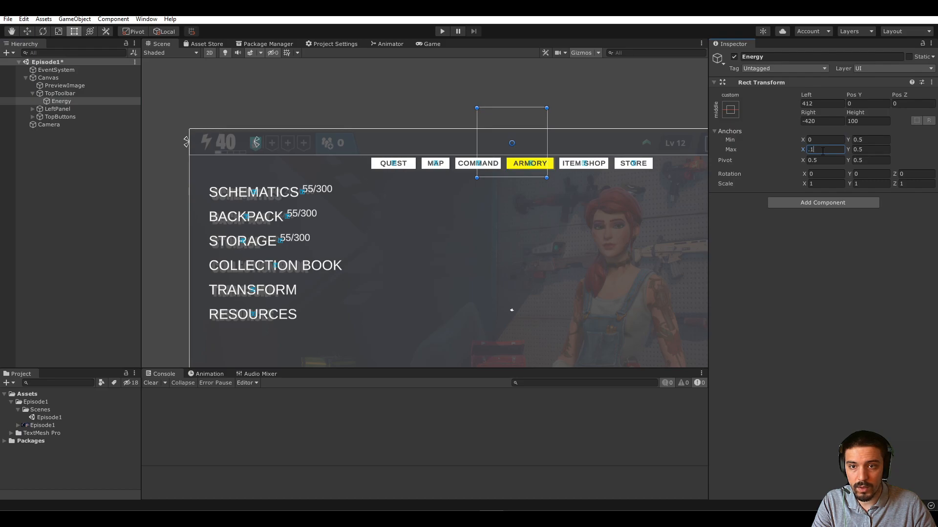
key(BackSpace)
text(08)
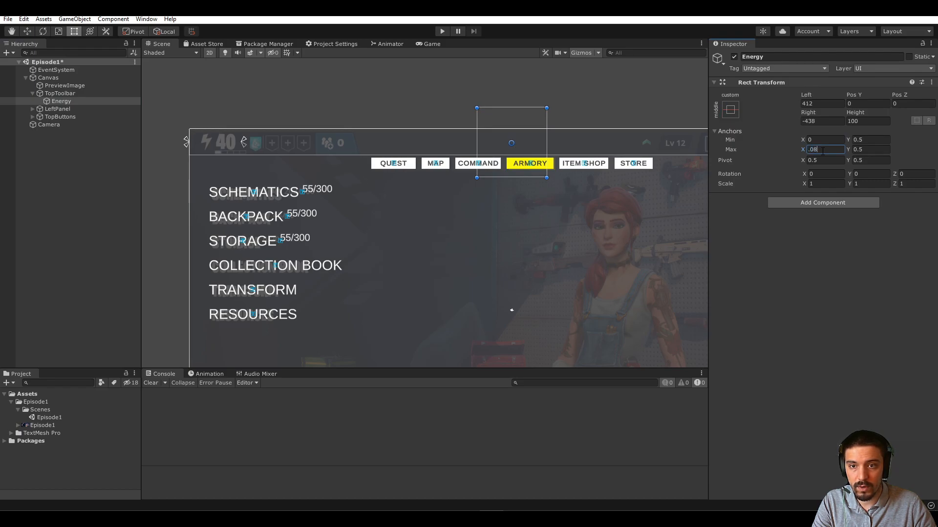
text(.09)
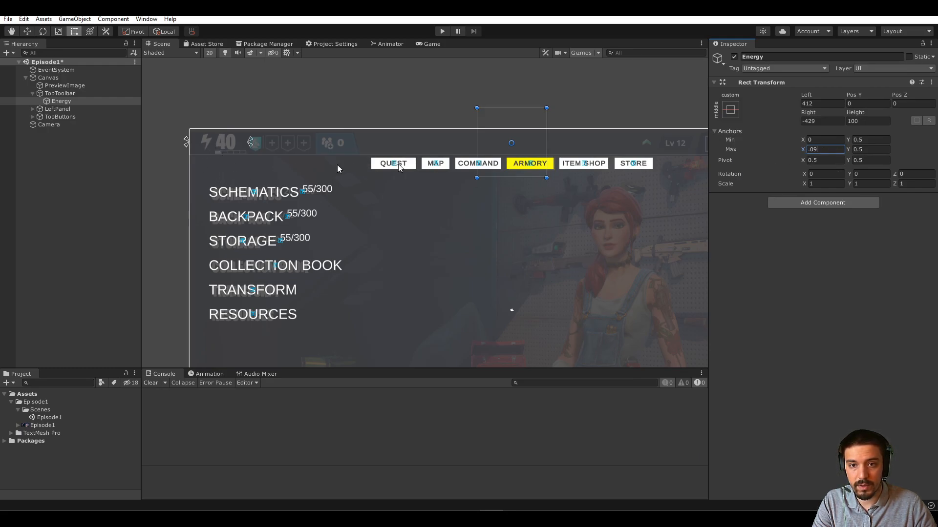
Step: Set Energy's vertical anchors to minimum Y 0 and maximum Y 1
click(873, 141)
text(0)
click(873, 150)
text(1)
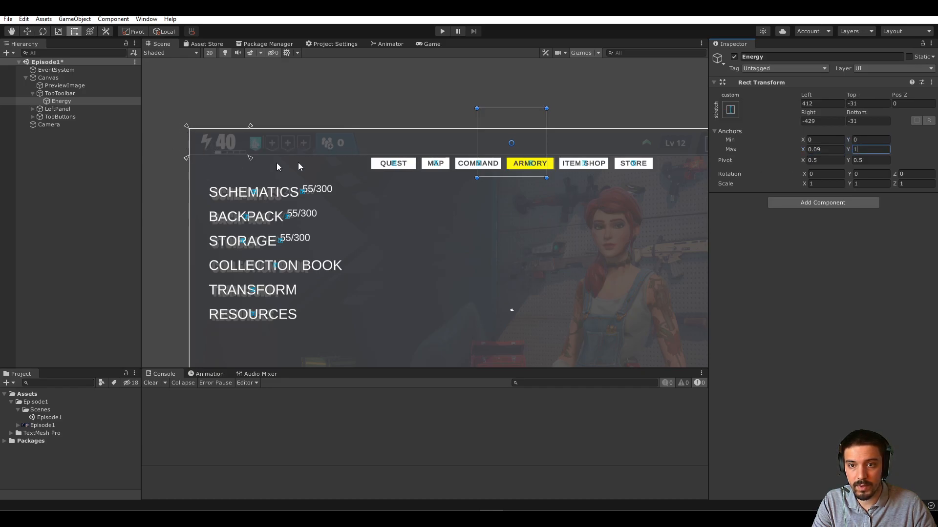
Step: Set Energy's right, bottom, top and left offsets to 0 so its rectangle fills the anchored area
click(822, 121)
text(0)
click(865, 119)
text(0)
click(864, 104)
text(0)
click(823, 104)
text(0)
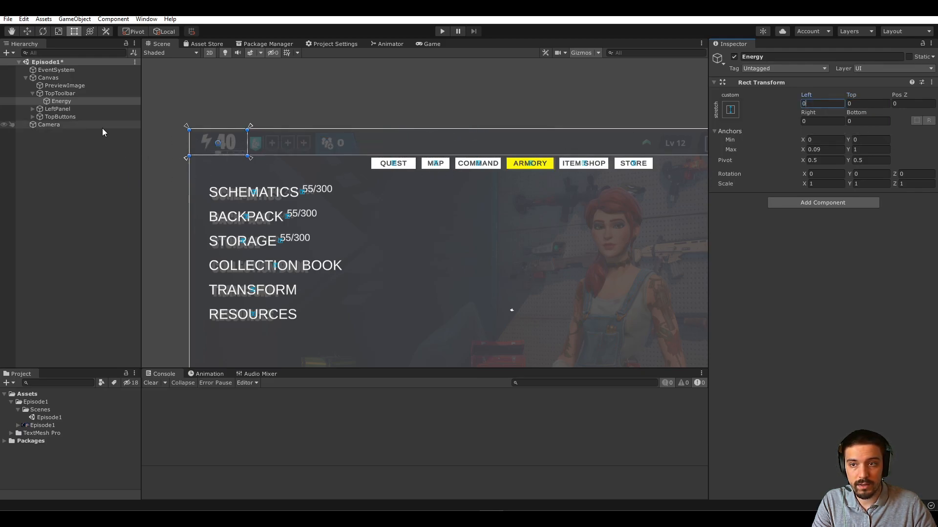
Step: Duplicate Energy inside TopToolbar and rename the copy Clans
click(59, 94)
click(59, 101)
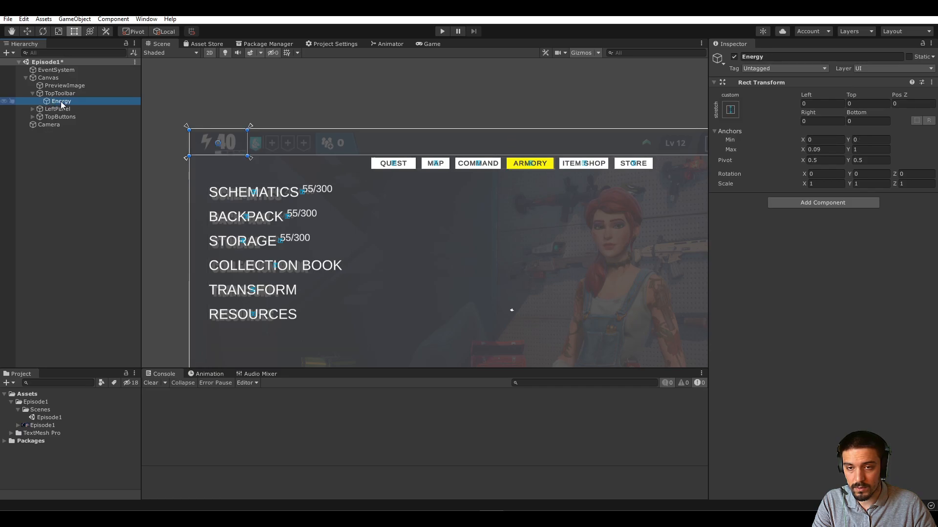
click(66, 96)
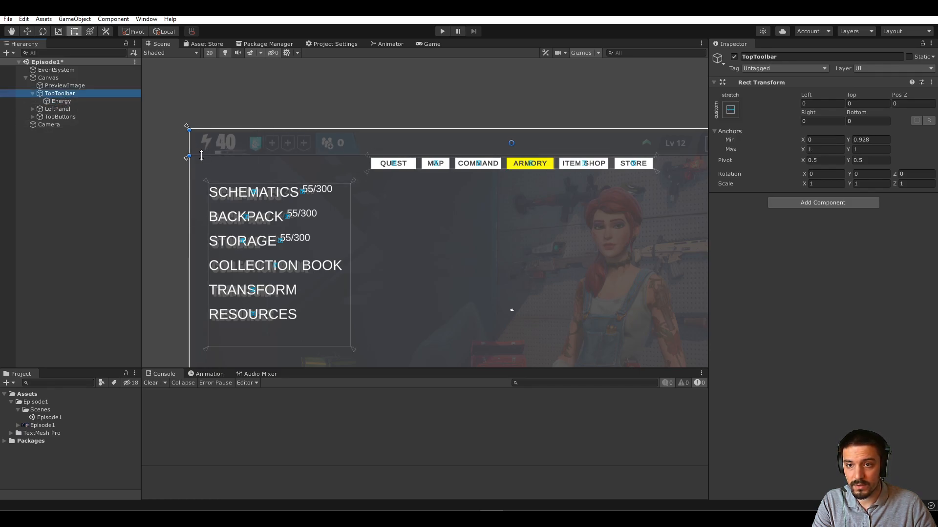
middle_drag(612, 164, 707, 180)
click(57, 102)
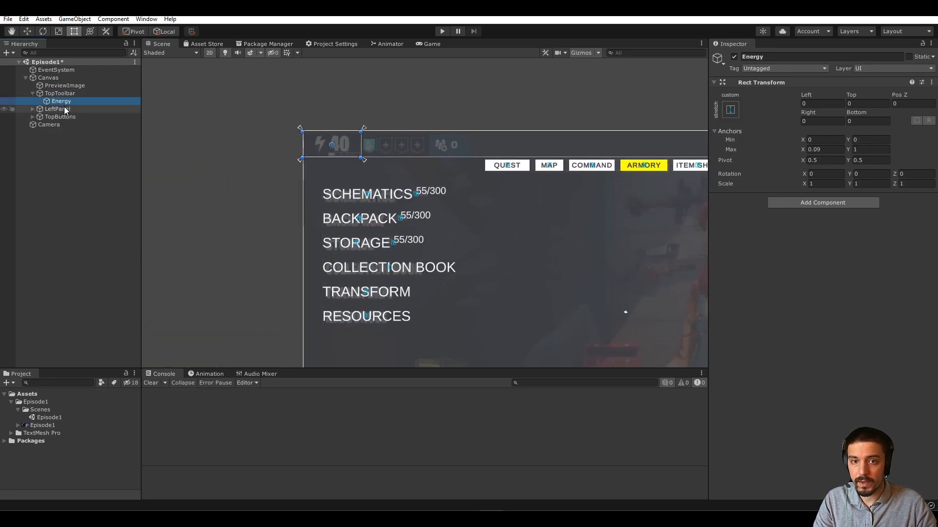
key(ctrl+d)
click(79, 111)
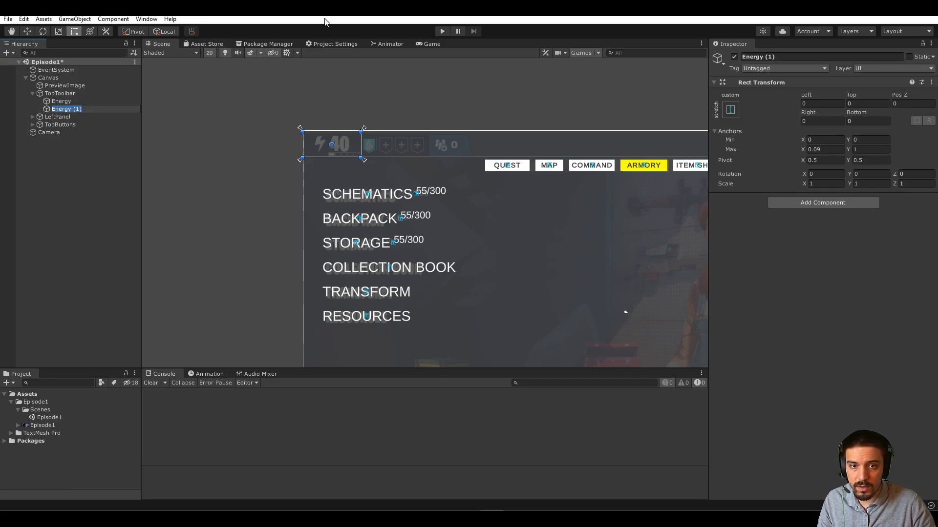
scroll(426, 155, up, 5)
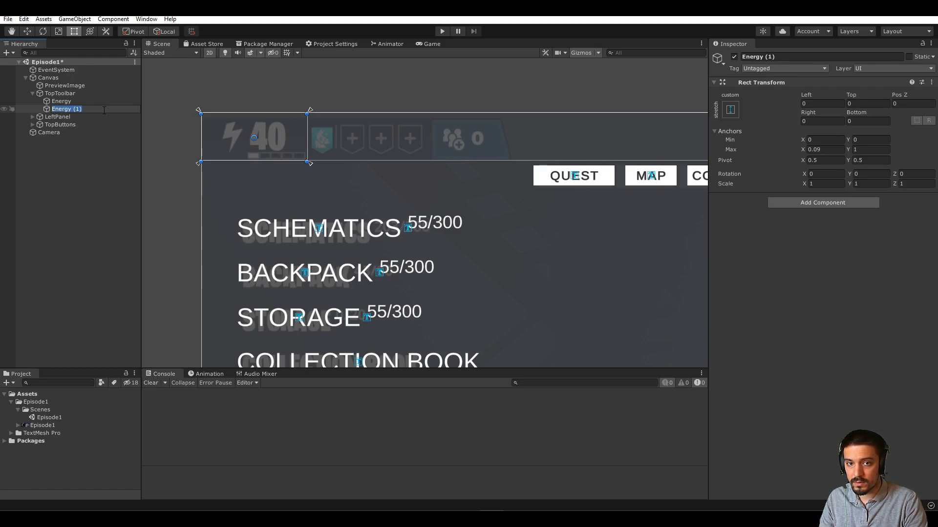
text(Clans)
key(Return)
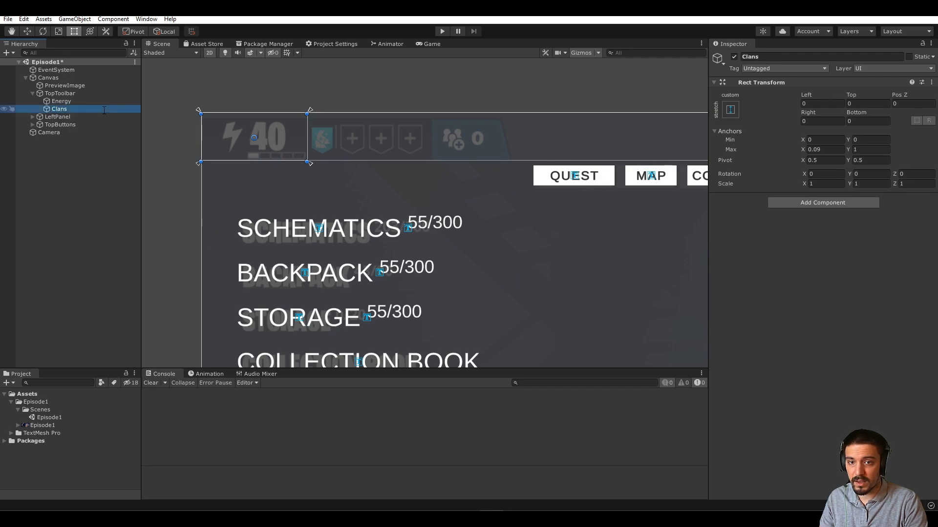
Step: Set the minimum X anchor of Clans to 0.09, matching the maximum X anchor of Energy
click(822, 140)
text(0.09)
click(825, 149)
text(.)
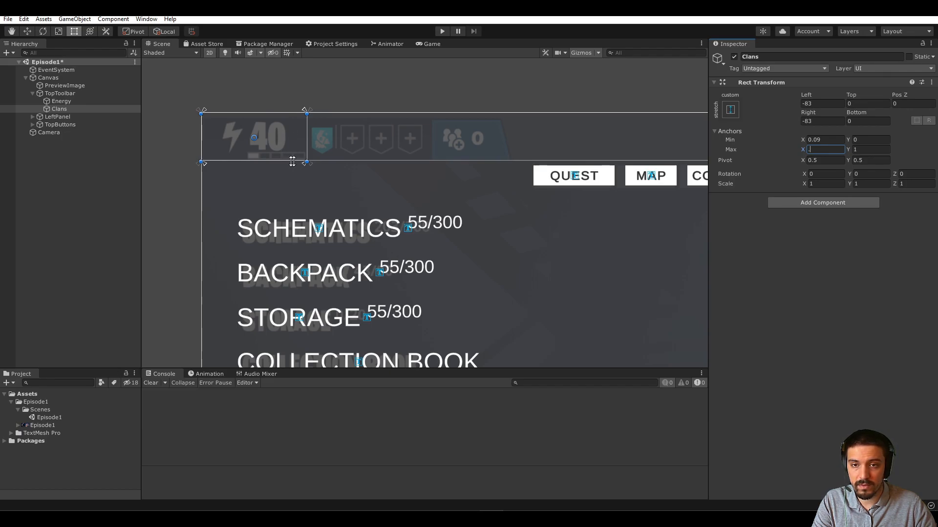
middle_drag(586, 157, 555, 163)
click(826, 140)
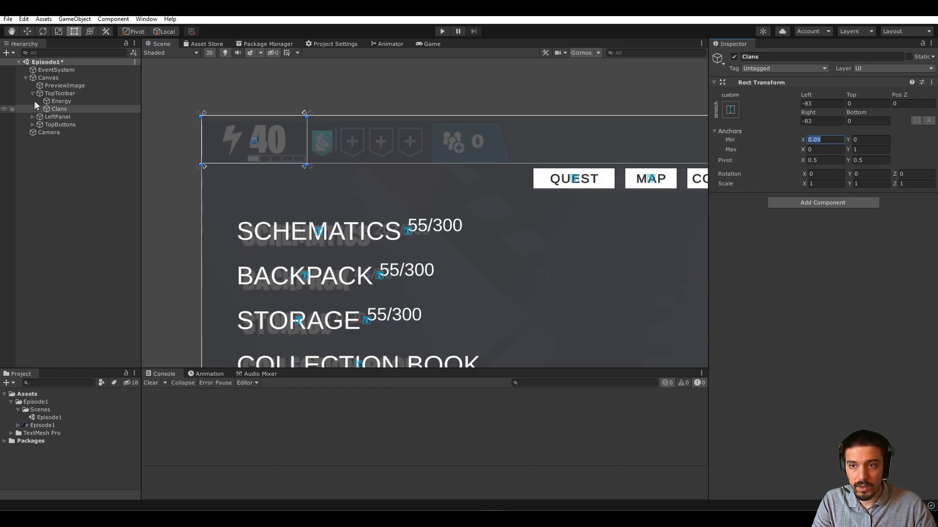
click(52, 102)
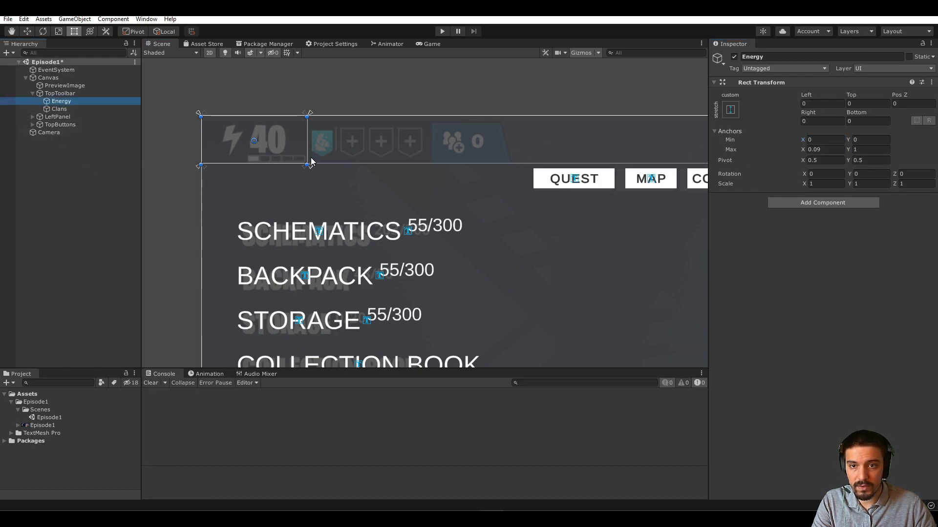
click(59, 109)
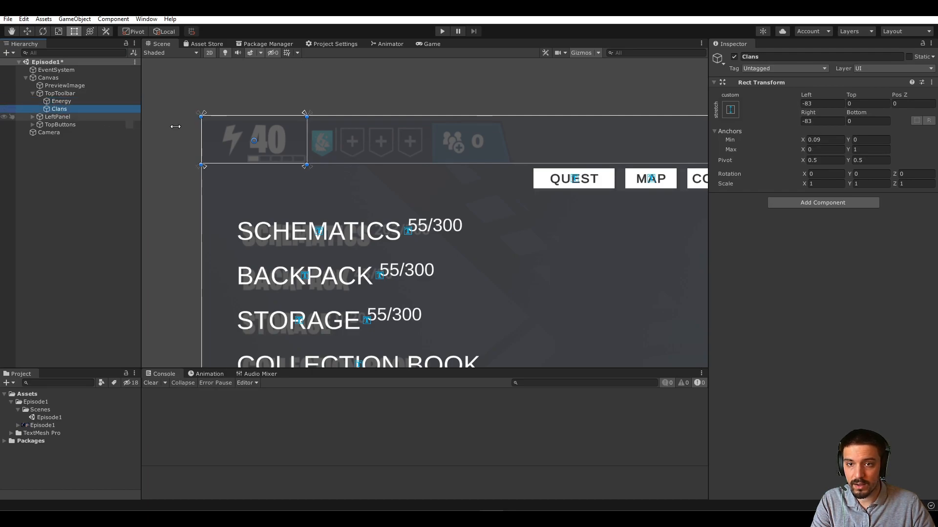
Step: Adjust the maximum X anchor of Clans to 0.194 to span the shield and plus slots in the reference image
click(820, 150)
text(.2)
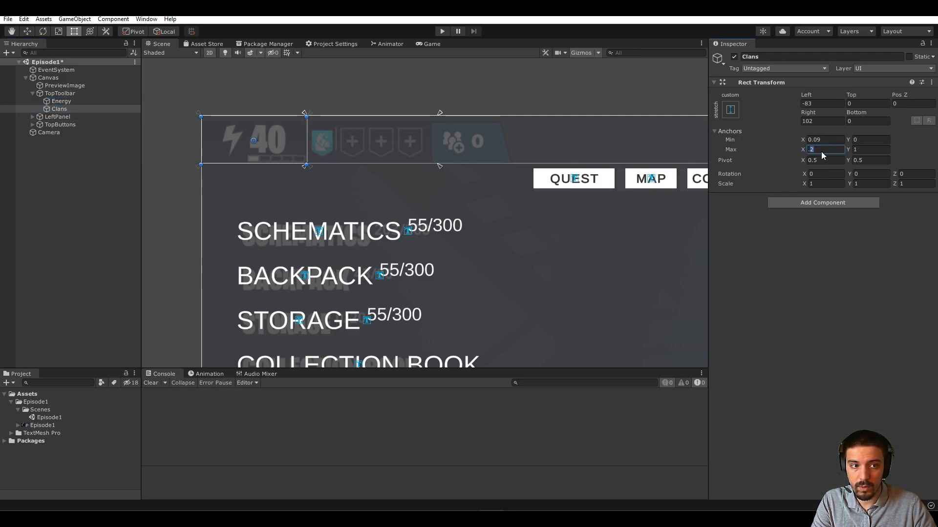
key(BackSpace)
text(19)
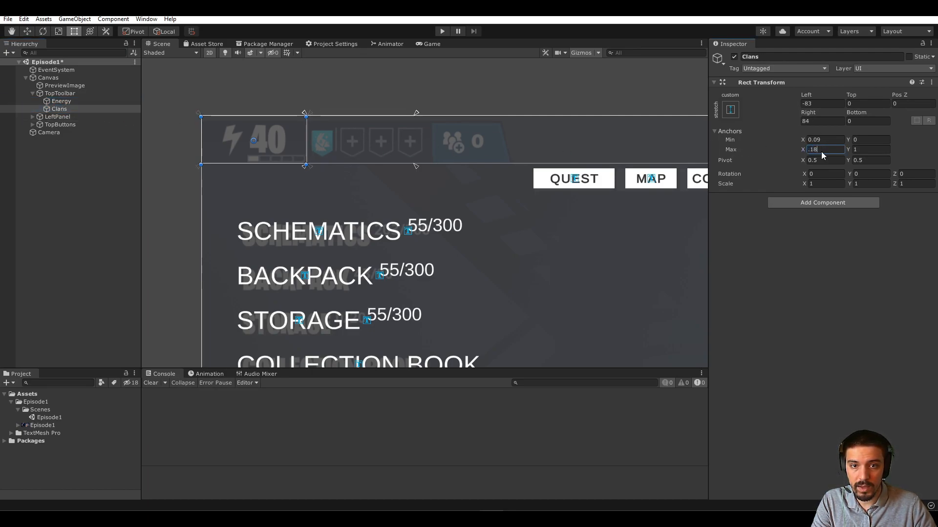
double_click(823, 150)
text(5)
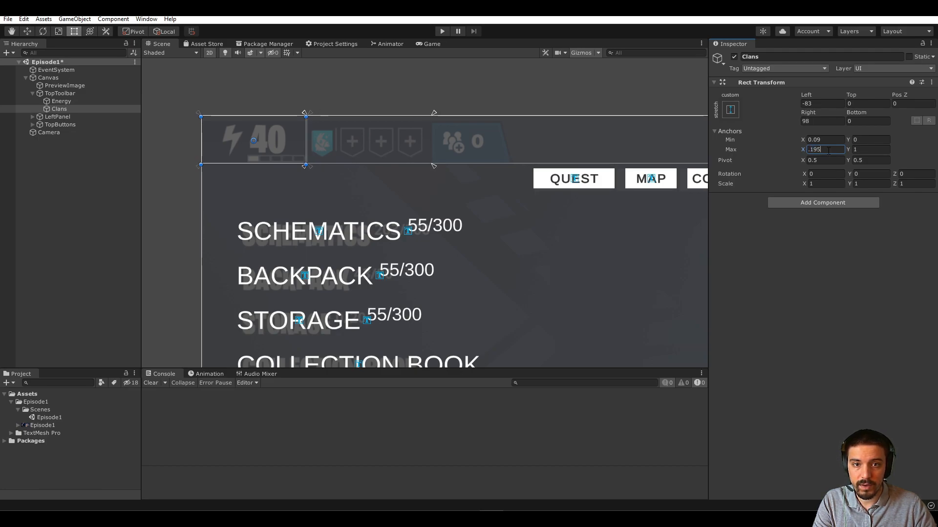
text(.196)
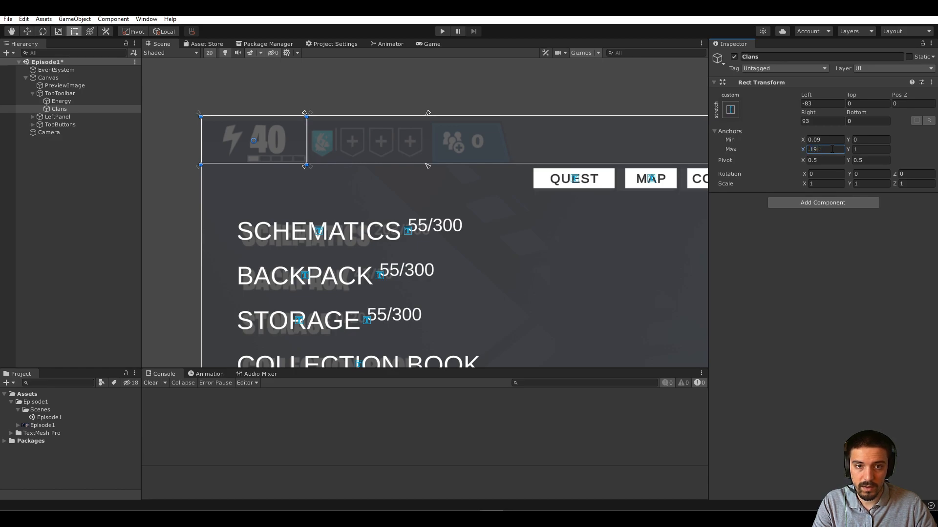
key(BackSpace)
text(4)
Step: Set the right and left offsets of Clans to 0
click(822, 121)
text(0)
click(823, 104)
text(0)
Step: Duplicate Clans inside TopToolbar and rename the copy Party
click(52, 111)
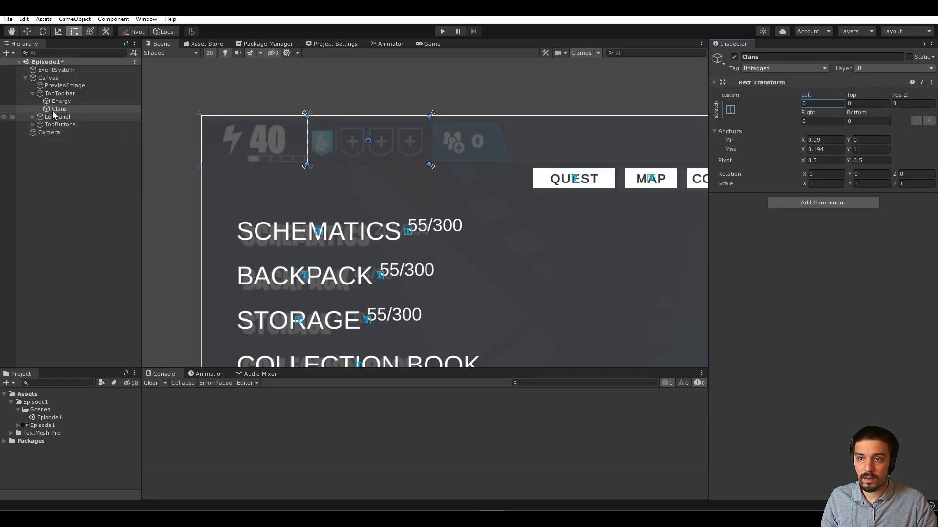
key(ctrl+d)
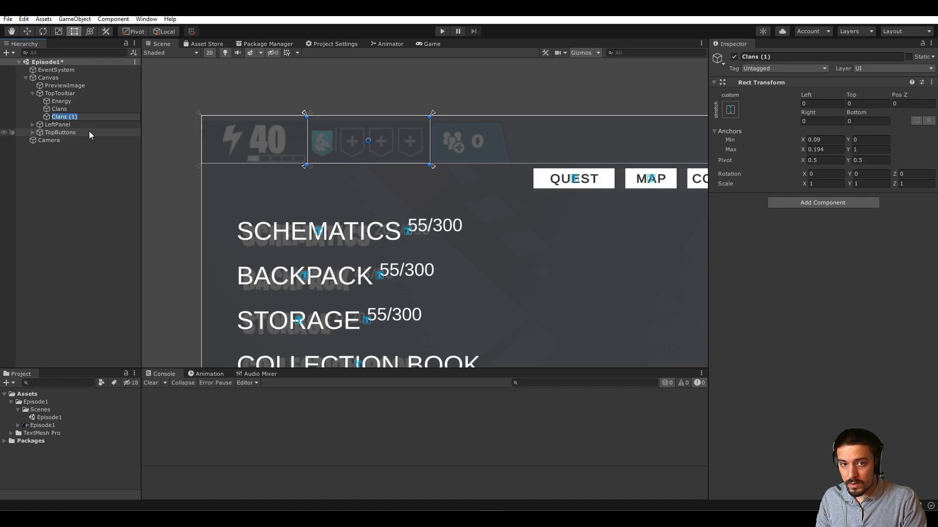
text(Party)
key(Return)
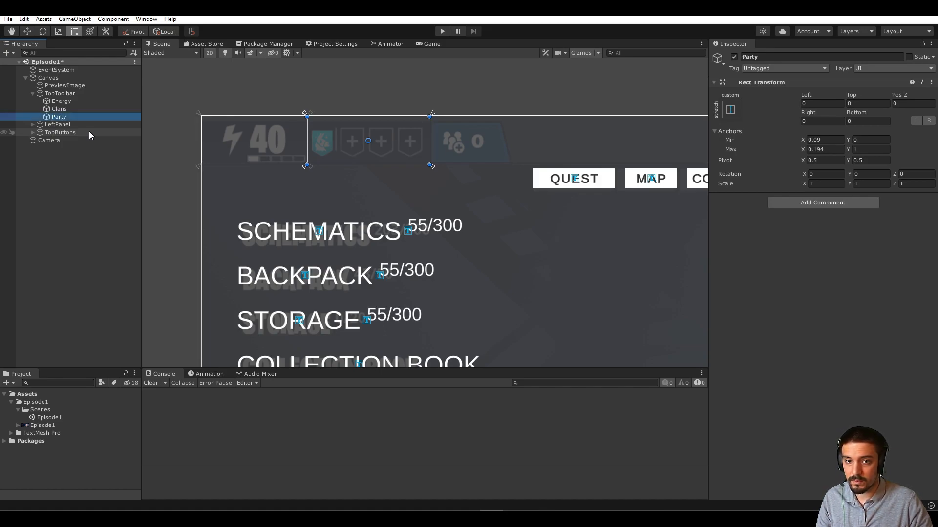
Step: Set the maximum X anchor of Clans to 0.19 and reset its right offset to 0
click(816, 140)
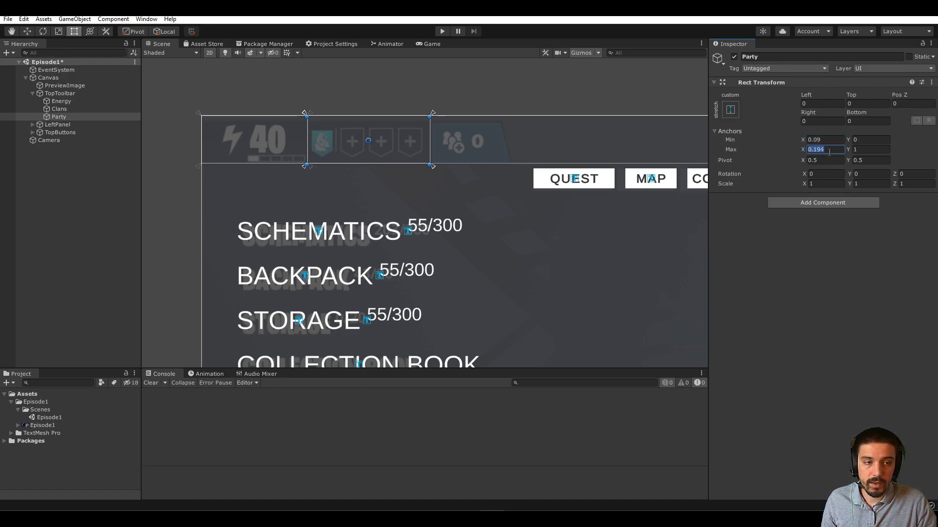
click(74, 109)
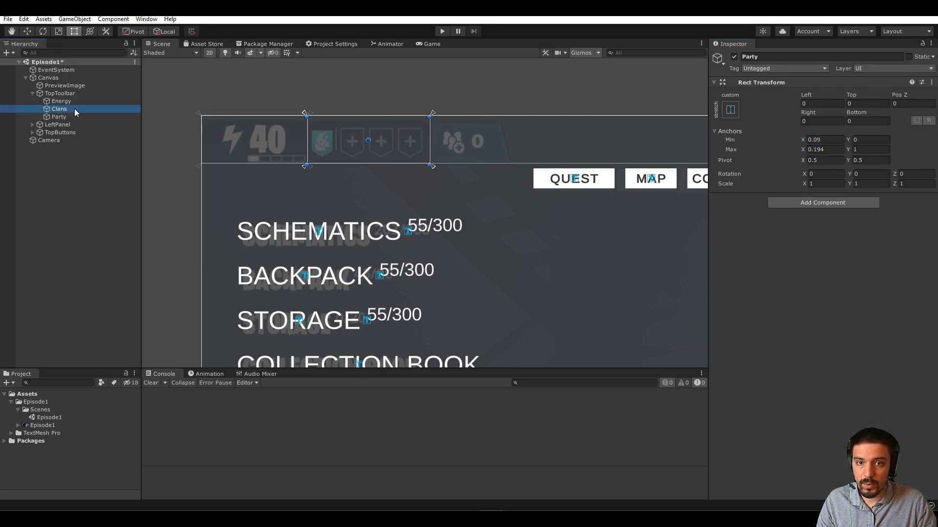
click(827, 150)
key(BackSpace)
text(2)
key(Return)
key(BackSpace)
click(818, 120)
text(0)
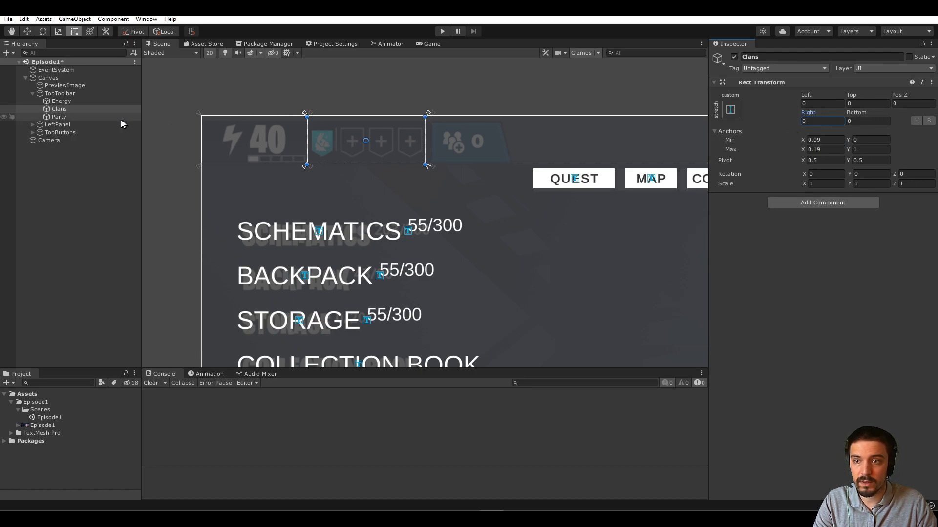
Step: Set the minimum X anchor of Party to 0.19, matching the maximum X anchor of Clans
click(90, 118)
click(825, 140)
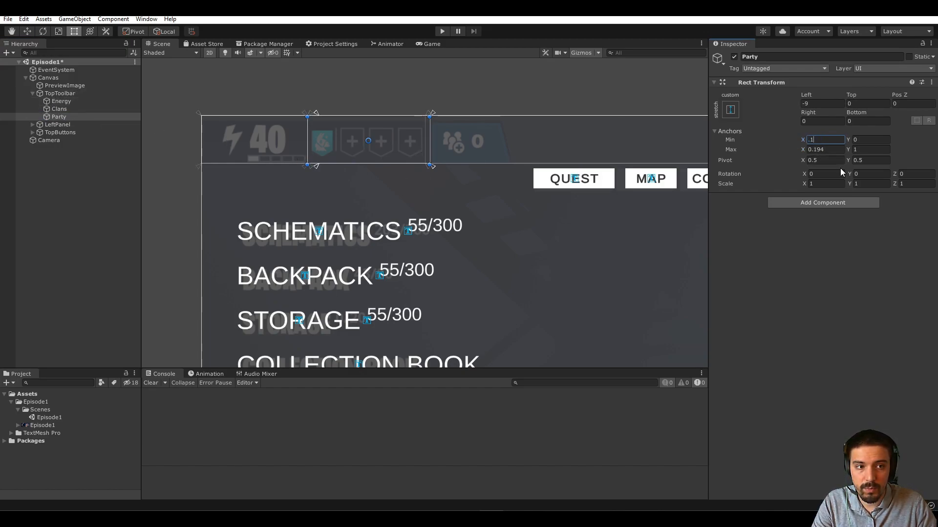
click(59, 110)
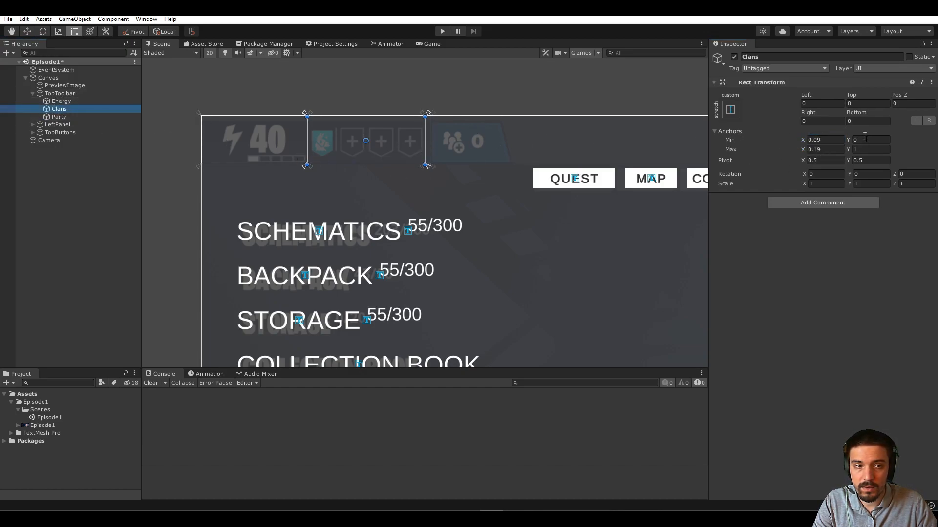
click(74, 117)
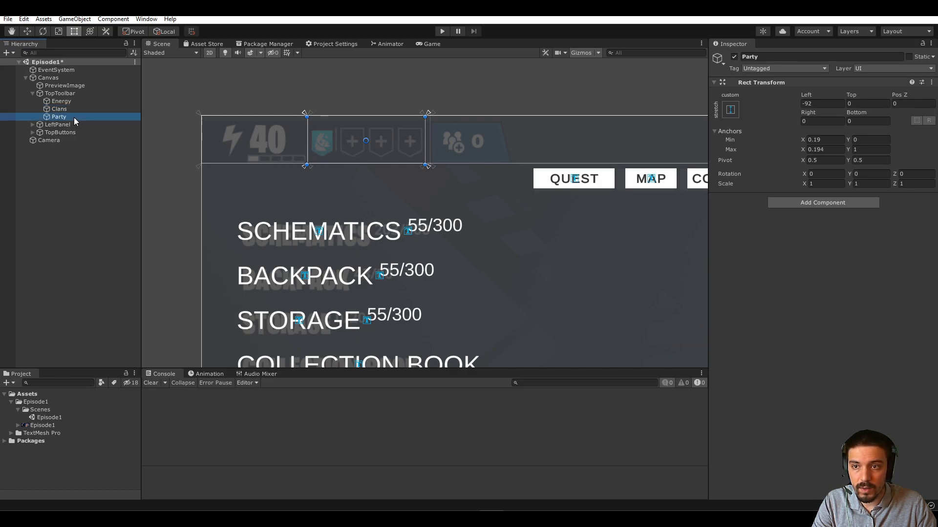
Step: Try 0.5 and 1 as the maximum X anchor of Party
click(816, 150)
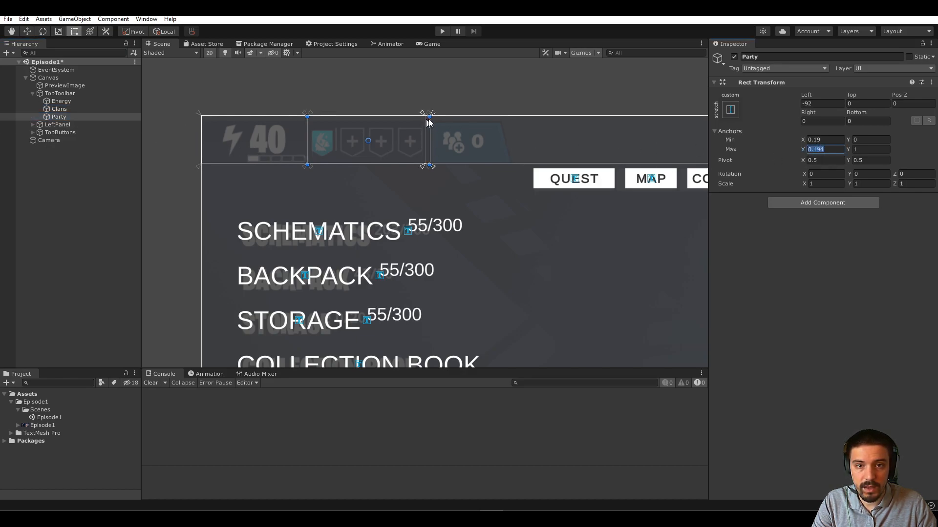
text(1)
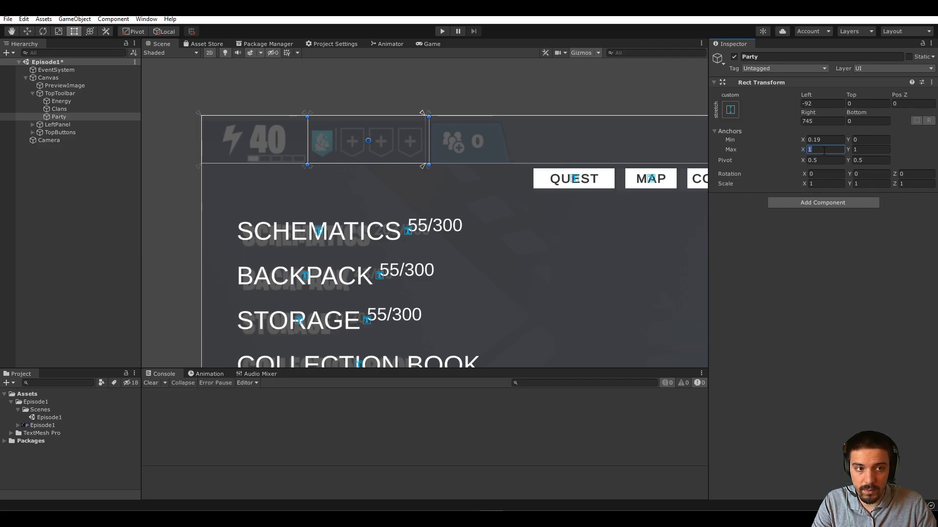
key(BackSpace)
text(.5)
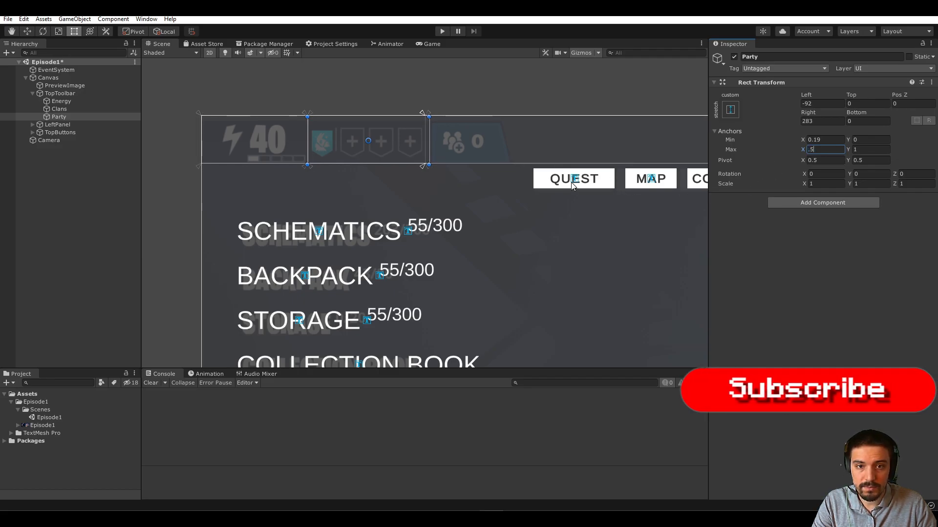
scroll(488, 200, down, 4)
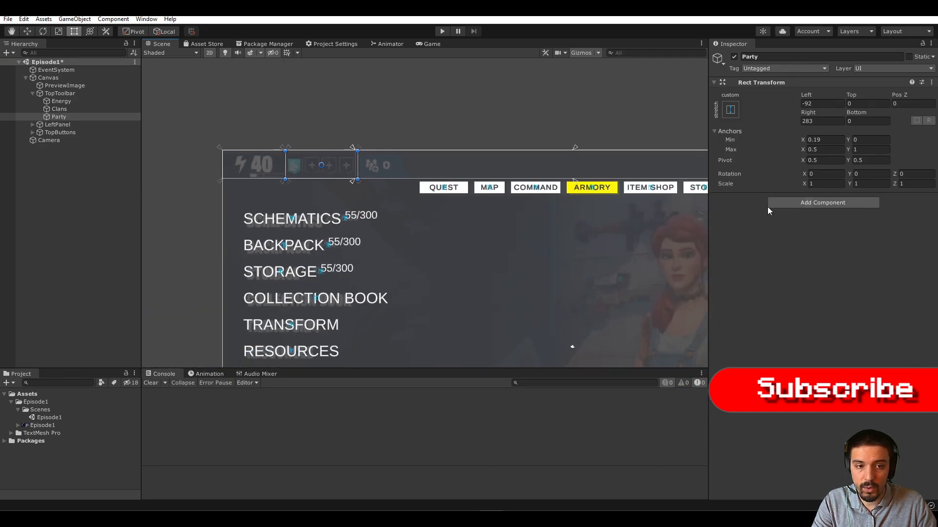
click(809, 151)
text(0)
key(BackSpace)
text(1)
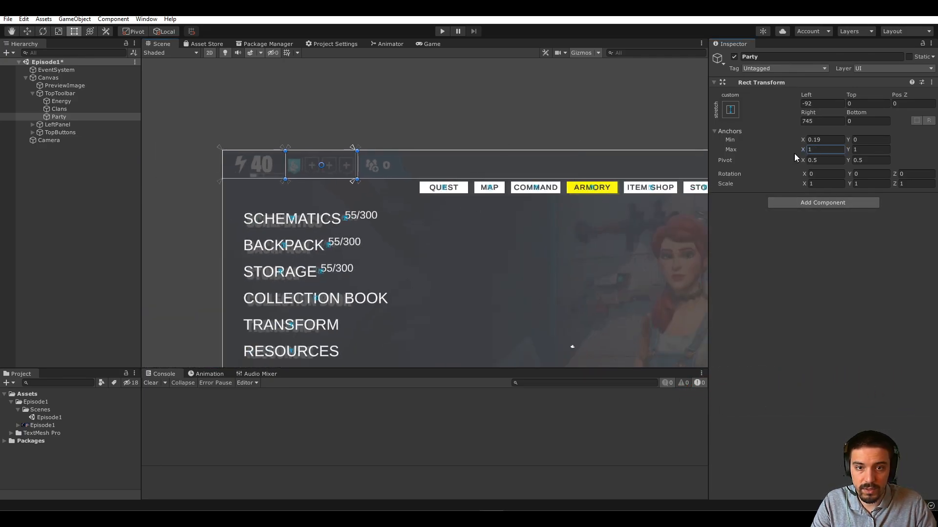
Step: Pull the maximum X anchor of Party in to the end of the party counter, at 0.262
middle_drag(602, 219, 373, 218)
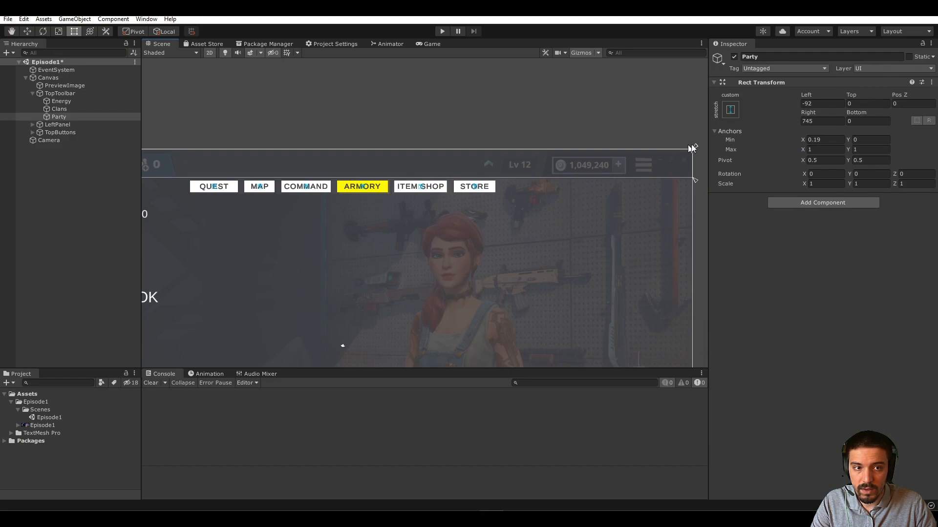
click(632, 157)
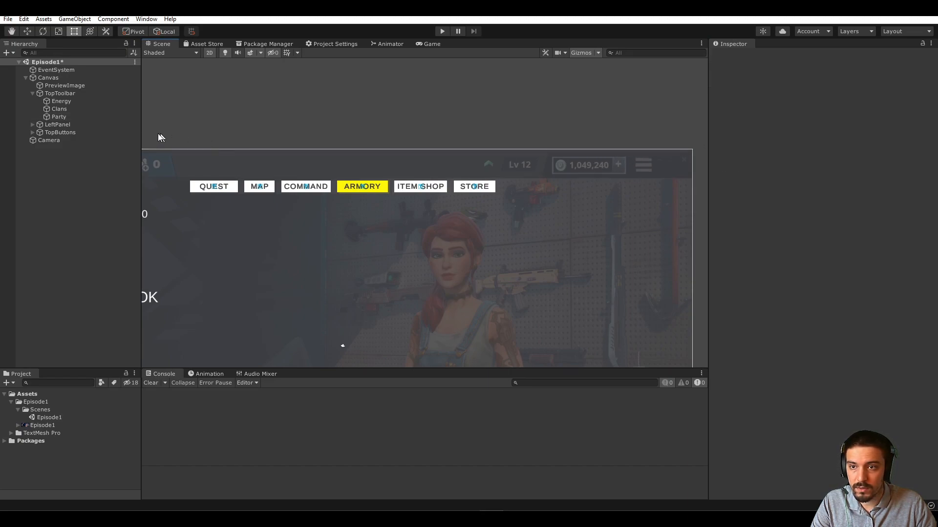
click(96, 119)
drag(696, 151, 231, 150)
middle_drag(213, 162, 497, 183)
scroll(497, 182, up, 2)
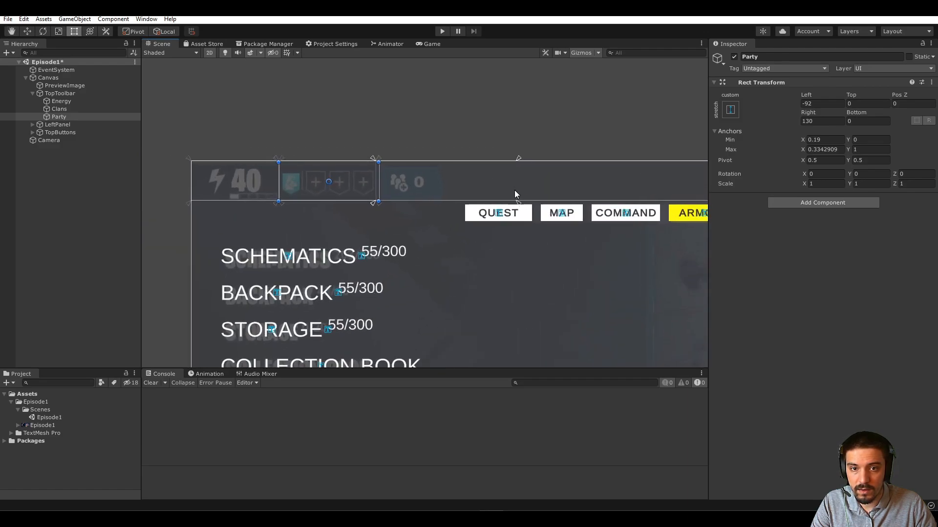
drag(519, 158, 449, 159)
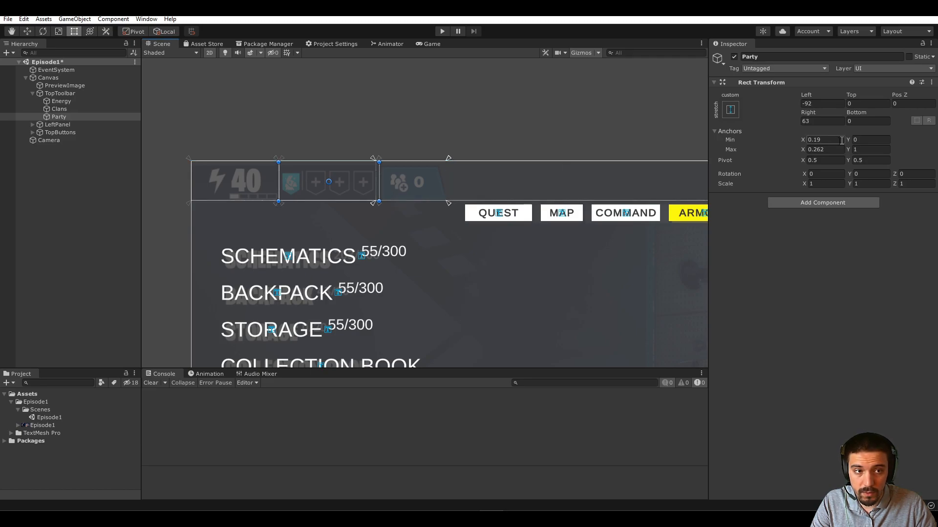
Step: Set the maximum X anchor of Party to 0.265
click(817, 150)
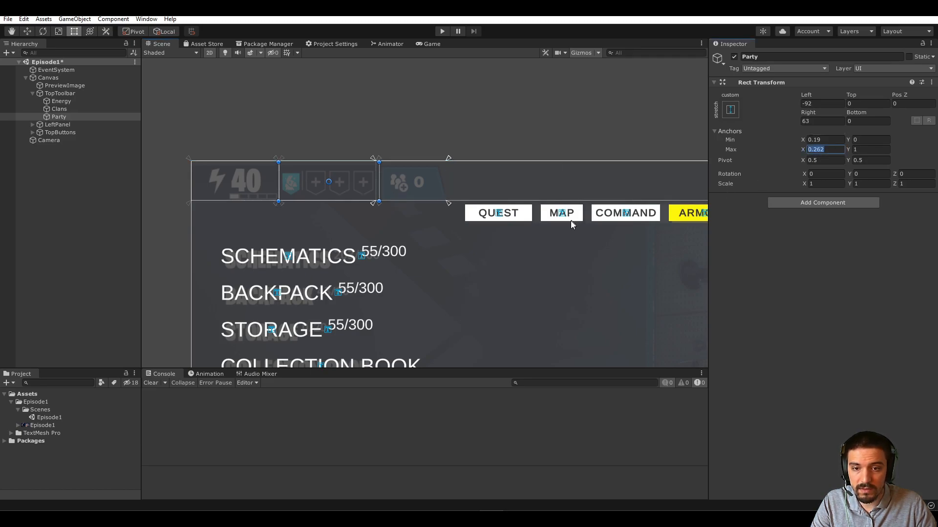
text(.26)
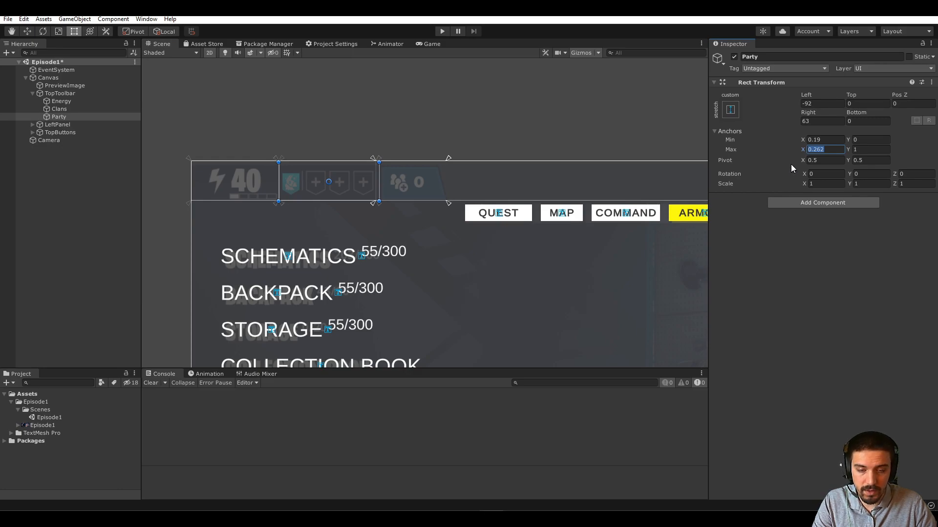
key(Return)
text(.2)
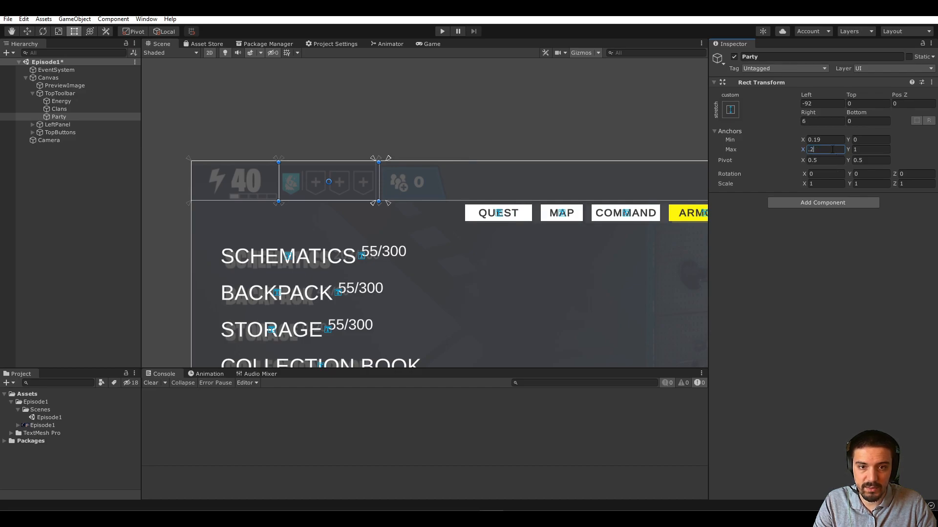
text(86)
text(.2)
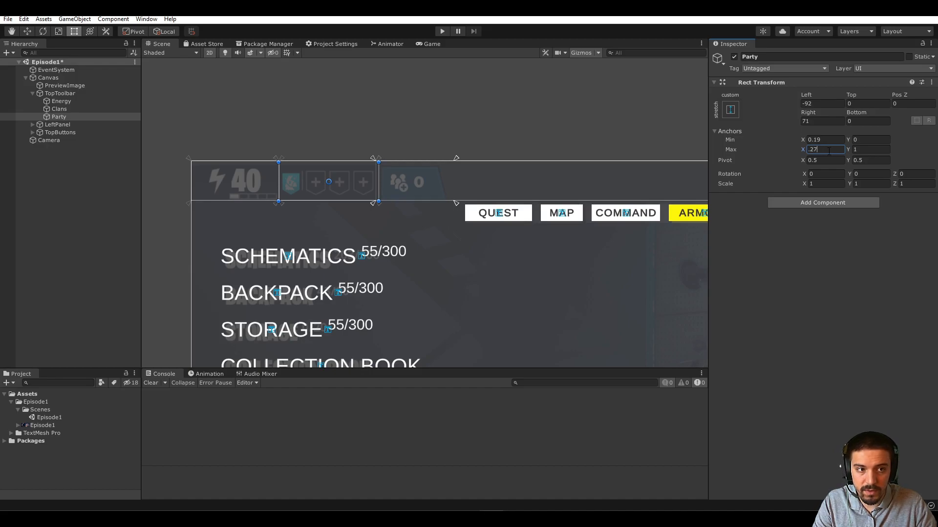
Step: Set the right and left offsets of Party to 0 and duplicate it inside TopToolbar
click(822, 122)
text(0)
click(823, 104)
text(0)
click(104, 116)
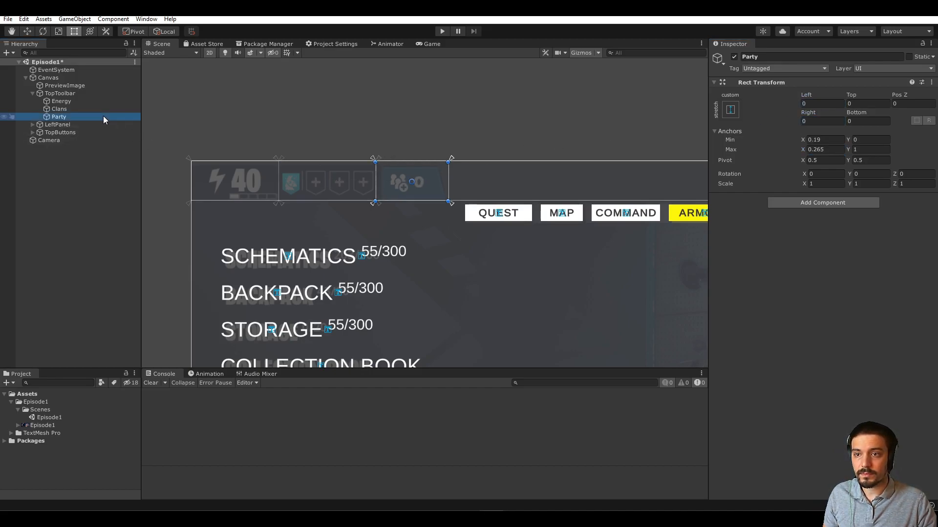
key(ctrl+d)
middle_drag(613, 210, 394, 211)
key(w)
drag(239, 186, 622, 197)
key(ctrl+z)
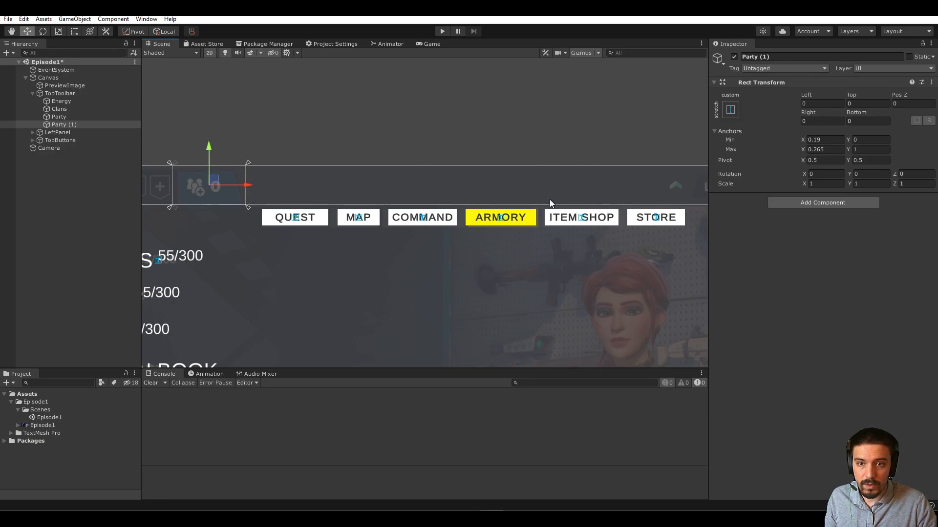
Step: Set the X anchors of the Party copy to minimum 0.7 and maximum 0.8, over the level display
click(817, 139)
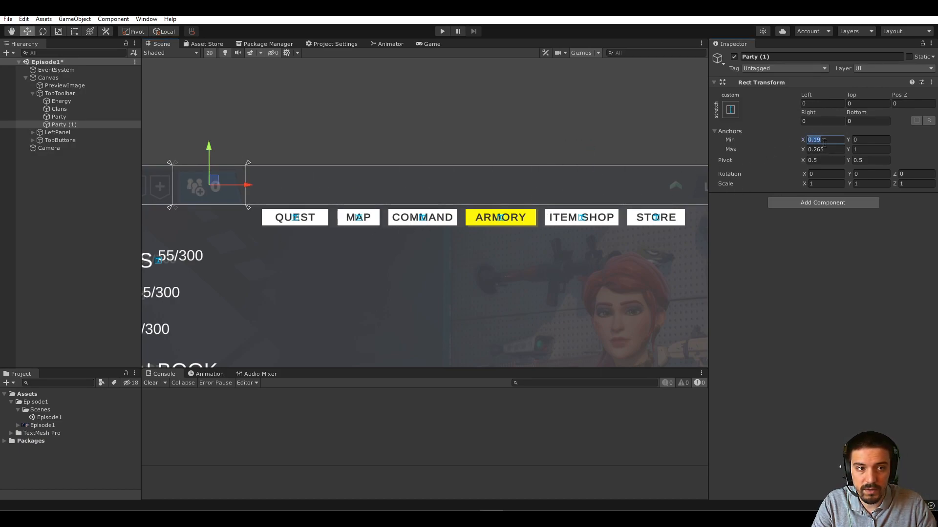
text(.8)
click(826, 149)
text(.8)
middle_drag(591, 210, 497, 210)
click(823, 139)
text(.7)
scroll(430, 205, up, 3)
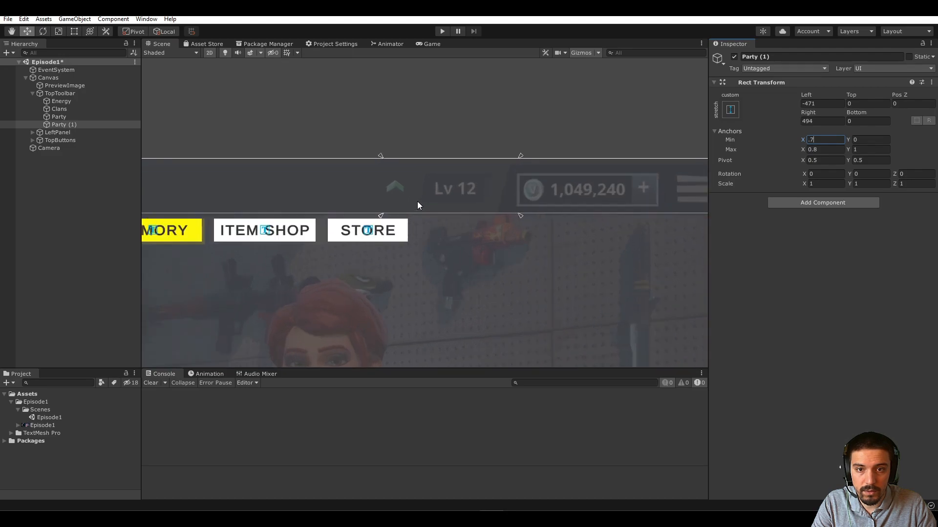
Step: Reduce the maximum X anchor of the Party copy to 0.783, ending just past the Lv 12 label
drag(379, 153, 379, 154)
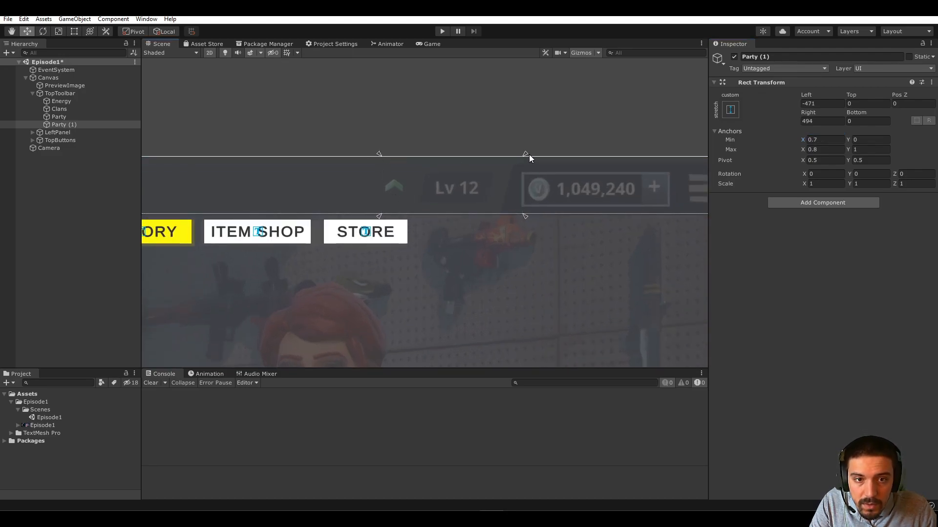
click(522, 157)
click(64, 125)
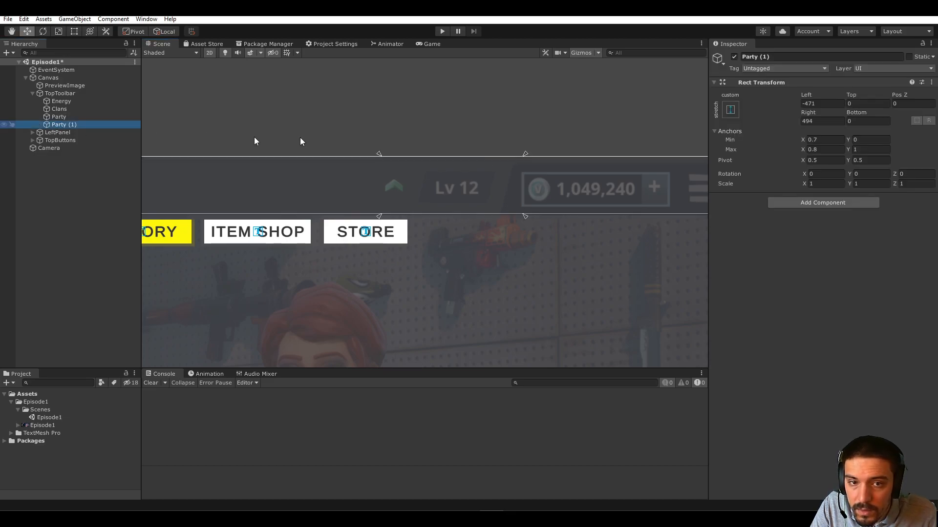
drag(526, 155, 502, 156)
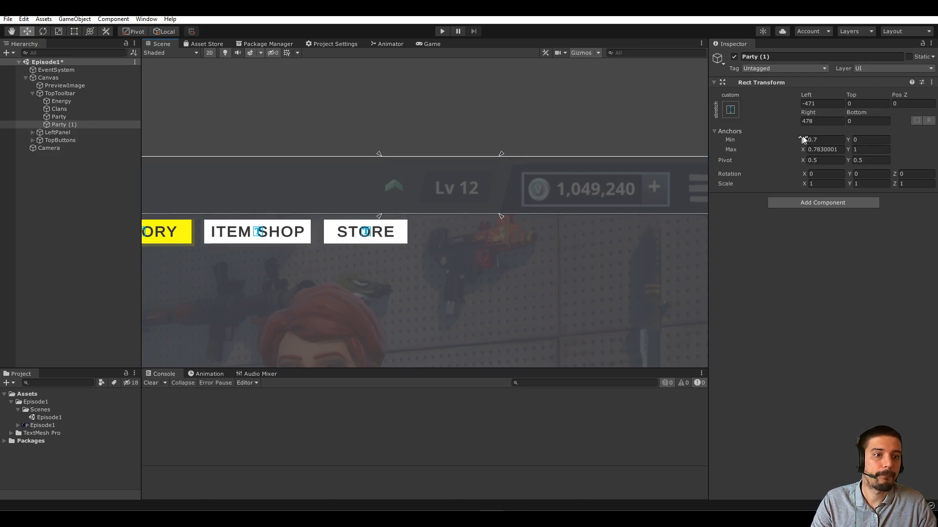
click(837, 151)
drag(837, 151, 824, 152)
key(BackSpace)
text(3)
Step: Set the left and right offsets of the Party copy to 0
click(820, 103)
text(0)
click(812, 121)
text(0)
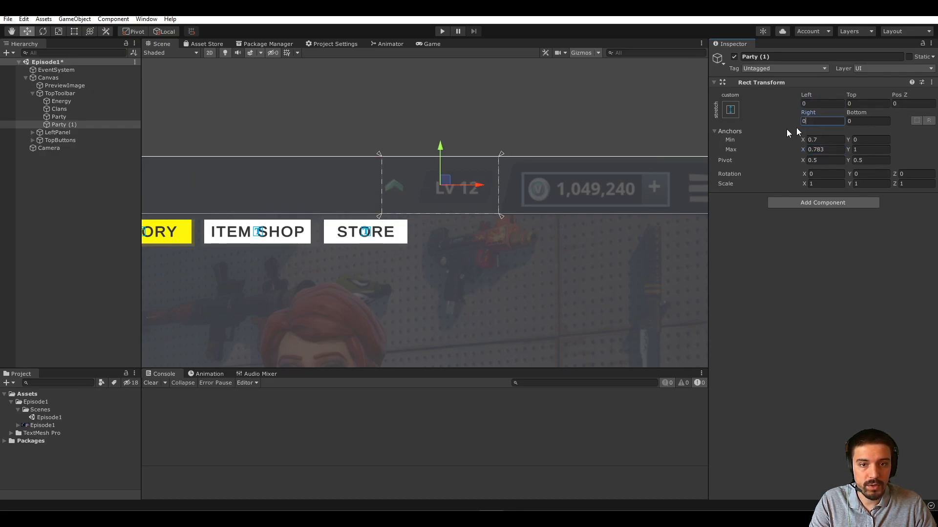
Step: Rename the Party copy to Level
click(90, 126)
key(F2)
text(Level)
key(Return)
Step: Duplicate Level inside TopToolbar and rename the copy Coins
key(ctrl+d)
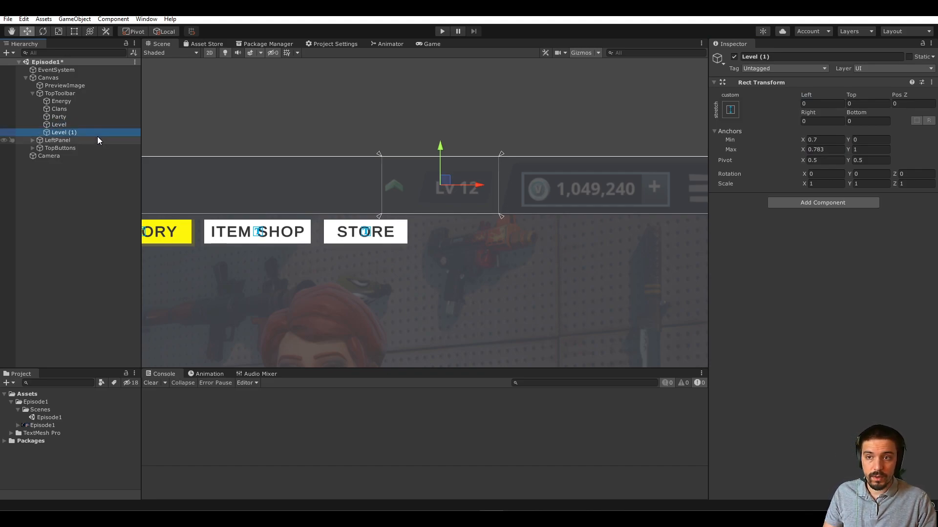
middle_drag(585, 211, 470, 217)
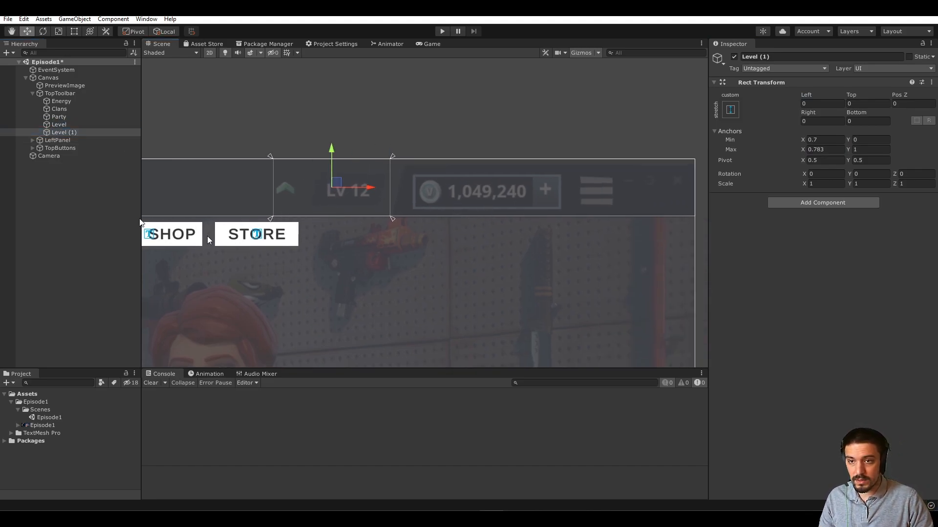
key(F2)
text(Coins)
key(Return)
Step: Copy the maximum X anchor value of Coins, 0.783, into its minimum X anchor
click(825, 149)
key(ctrl+c)
click(835, 140)
key(ctrl+v)
Step: Extend the maximum X anchor of Coins to about 0.909, just past the coin counter's plus box in the reference image
click(824, 149)
drag(394, 157, 449, 152)
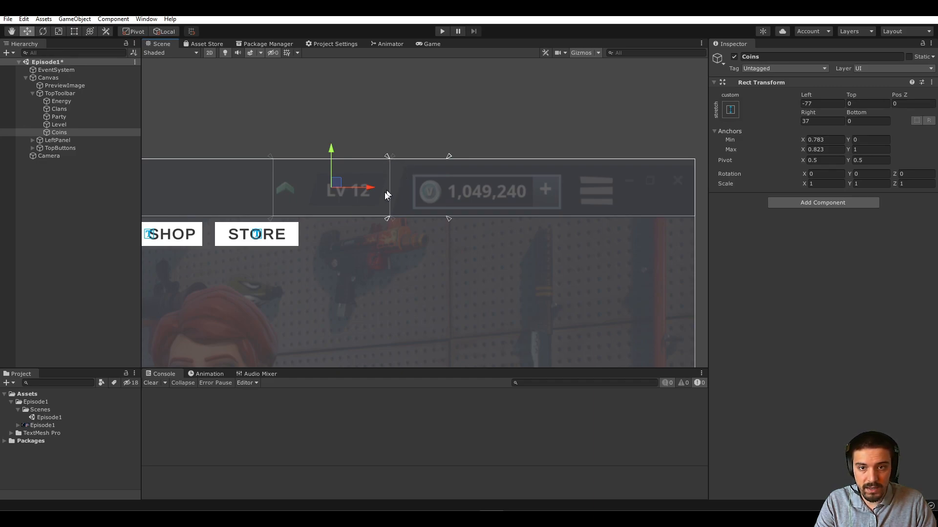
scroll(386, 158, up, 5)
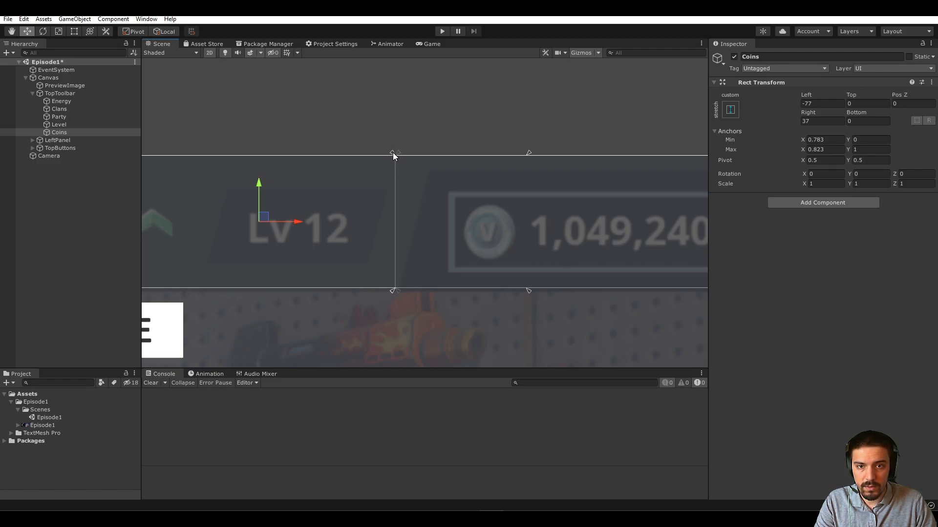
drag(392, 156, 392, 155)
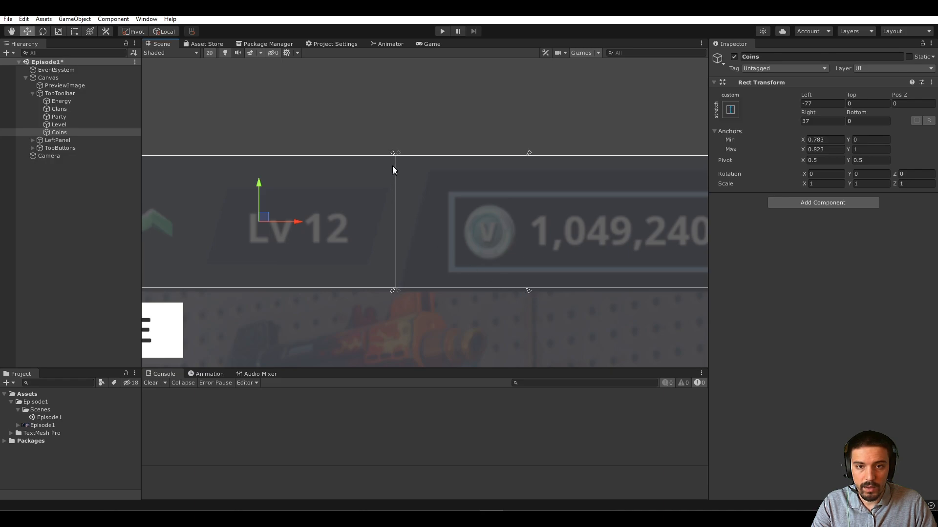
mouse_move(392, 154)
mouse_down()
mouse_move(387, 174)
mouse_move(396, 171)
mouse_move(385, 177)
mouse_move(395, 155)
mouse_move(433, 154)
mouse_move(407, 148)
mouse_move(400, 204)
mouse_move(395, 155)
mouse_up()
middle_drag(602, 261, 348, 245)
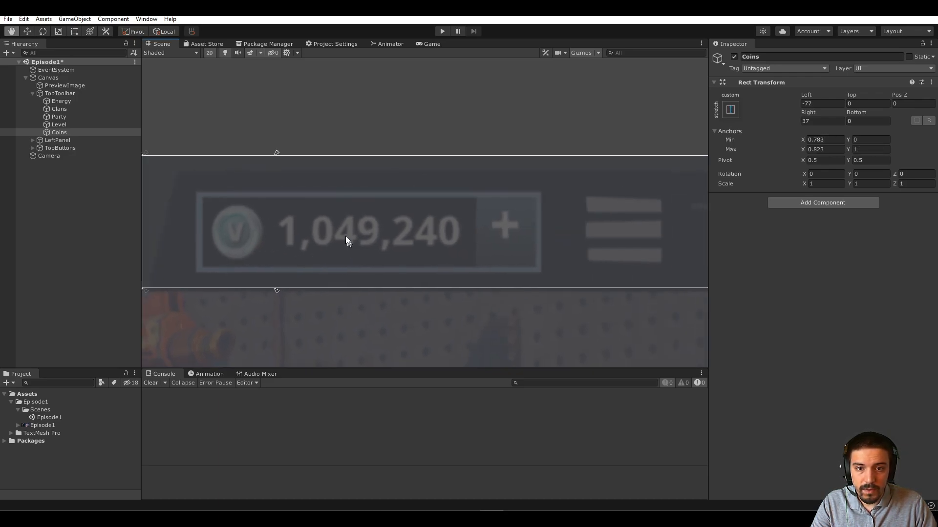
drag(277, 154, 556, 154)
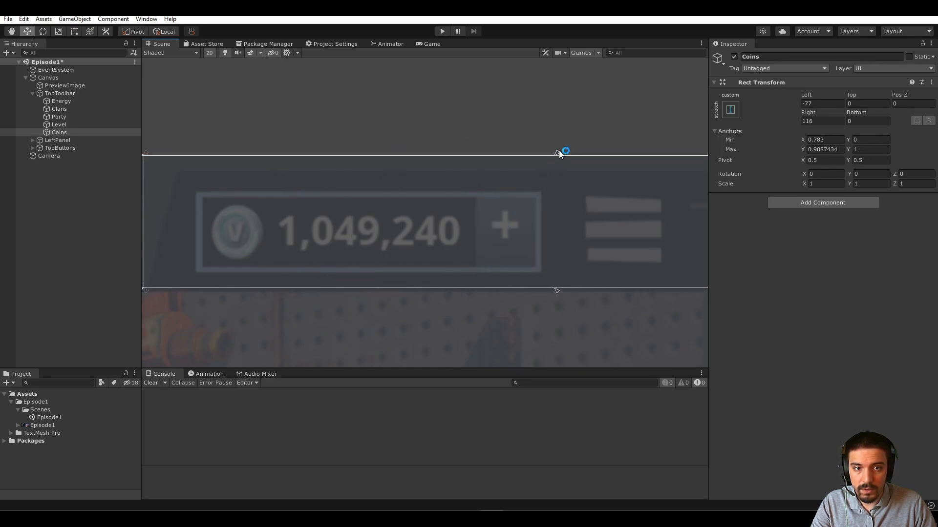
Step: Set the left and right offsets of Coins to 0
click(59, 132)
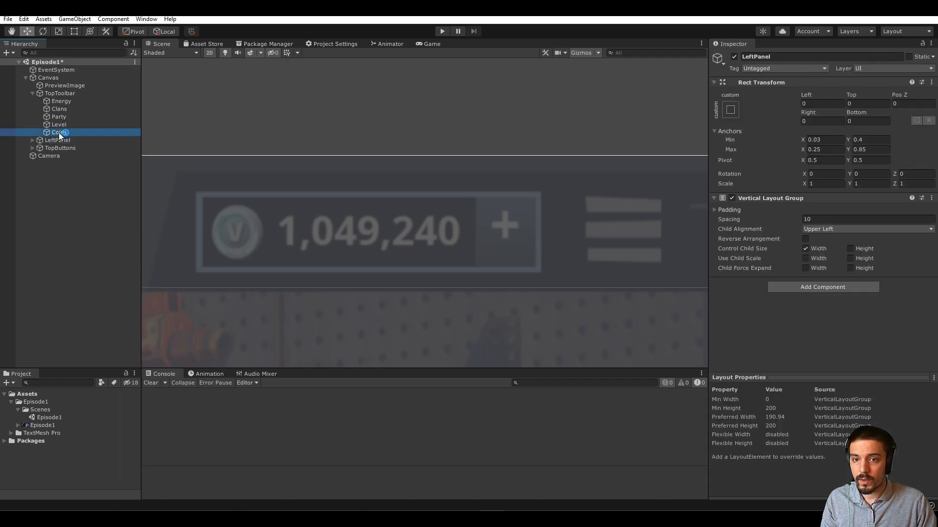
middle_drag(330, 260, 422, 240)
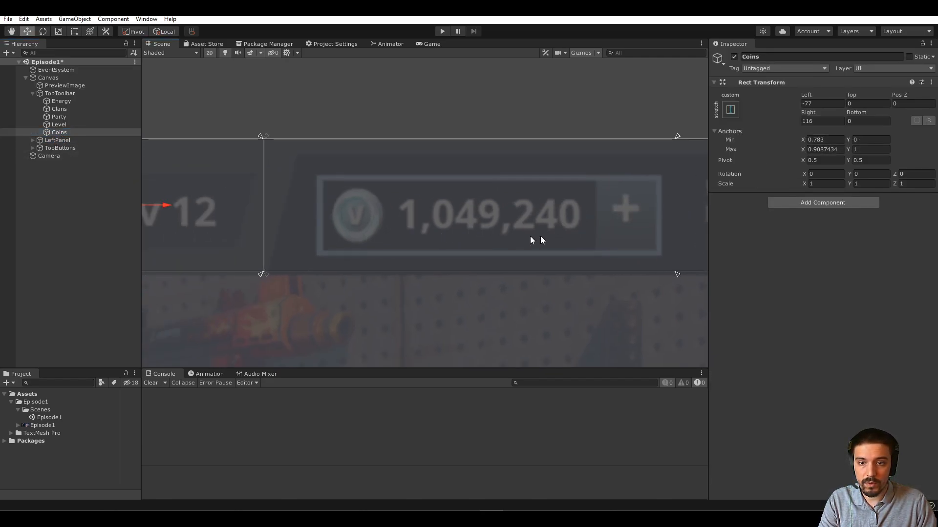
click(822, 104)
text(0)
click(823, 121)
text(0)
Step: Duplicate Coins inside TopToolbar and rename the copy MenuPanel
middle_drag(499, 241, 262, 238)
click(55, 136)
key(ctrl+d)
key(F2)
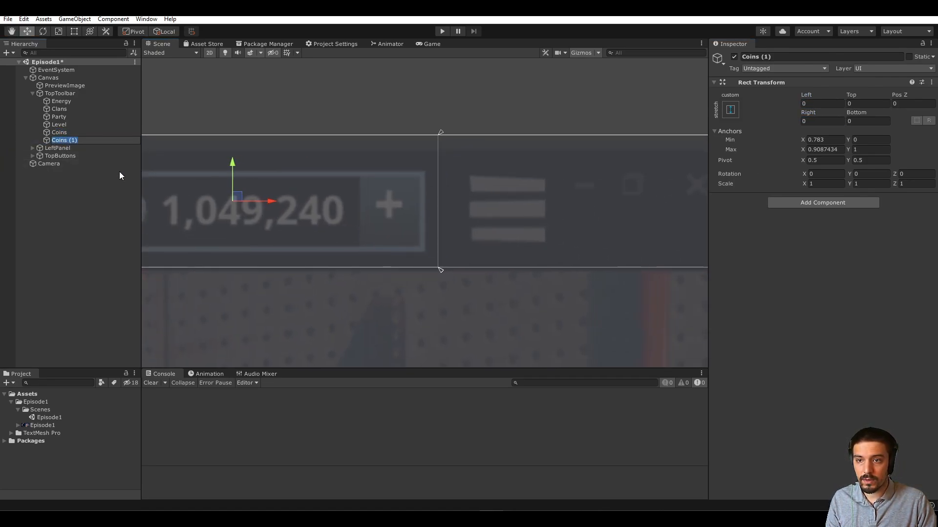
text(MenuPanel)
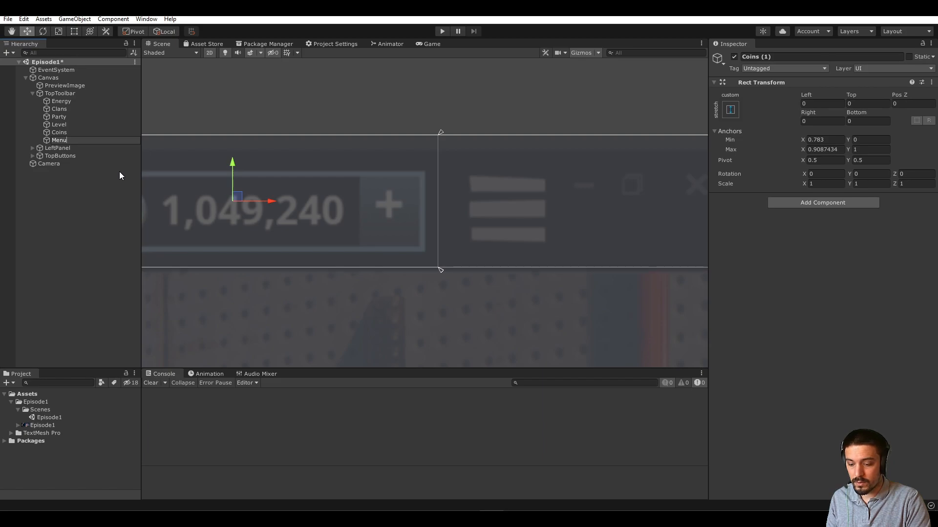
key(Return)
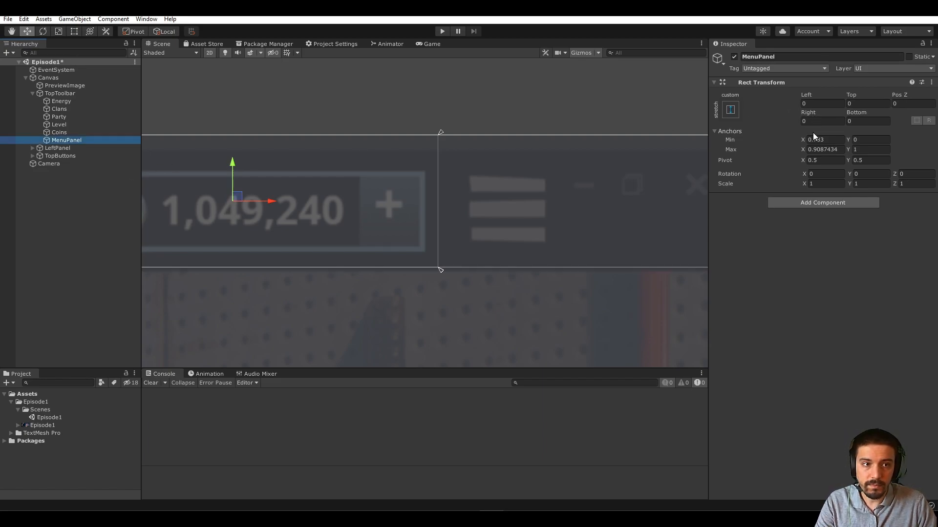
Step: Copy the maximum X anchor value of MenuPanel, 0.9087434, into its minimum X anchor
click(825, 149)
key(ctrl+c)
click(825, 139)
key(ctrl+v)
Step: Set the maximum X anchor of MenuPanel to 1, comparing its start with the end of Coins
click(829, 149)
key(ctrl+c)
text(1)
middle_drag(626, 178, 529, 185)
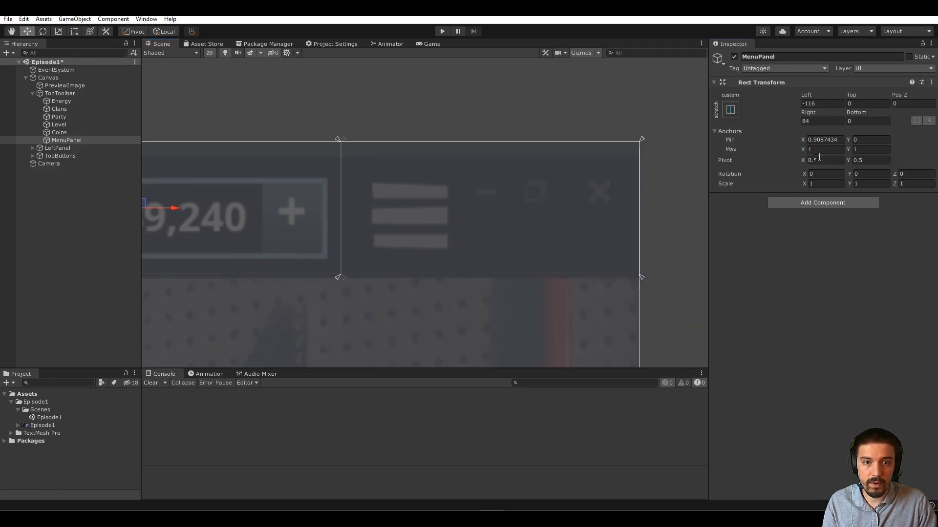
key(ctrl+v)
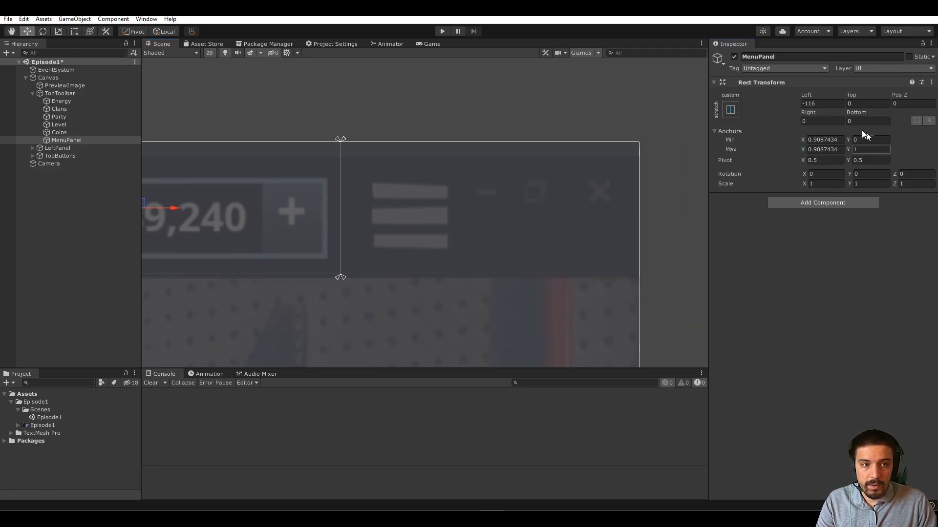
middle_drag(240, 210, 443, 210)
click(59, 132)
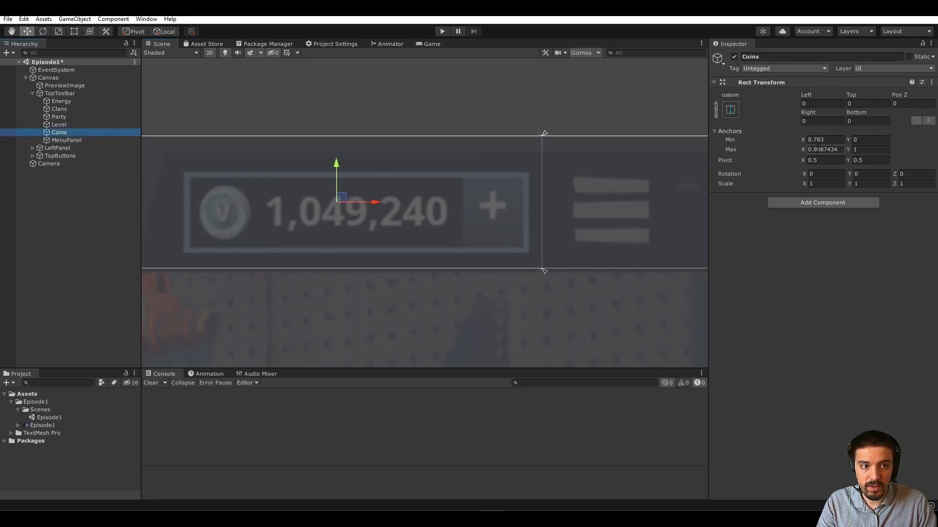
click(69, 139)
middle_drag(532, 185, 174, 204)
click(809, 149)
text(1)
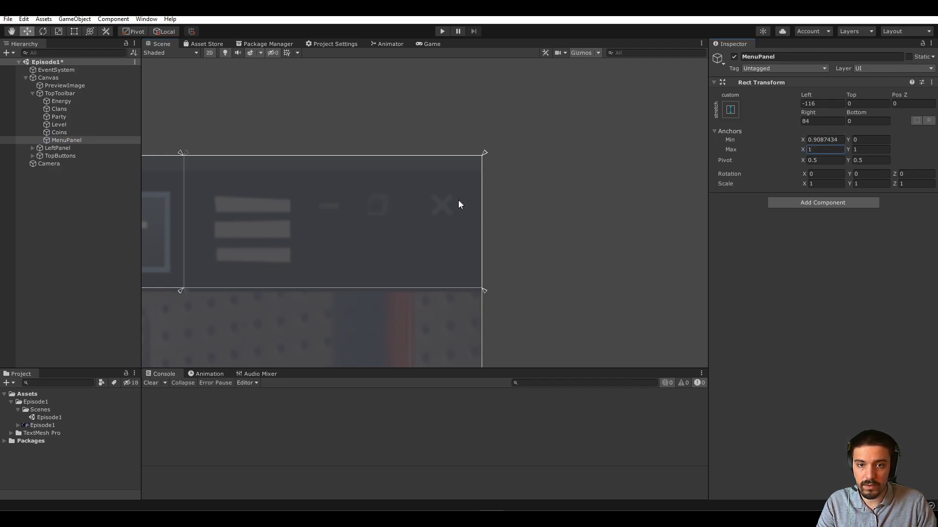
Step: Shorten the name of MenuPanel in TopToolbar to Menu
click(80, 140)
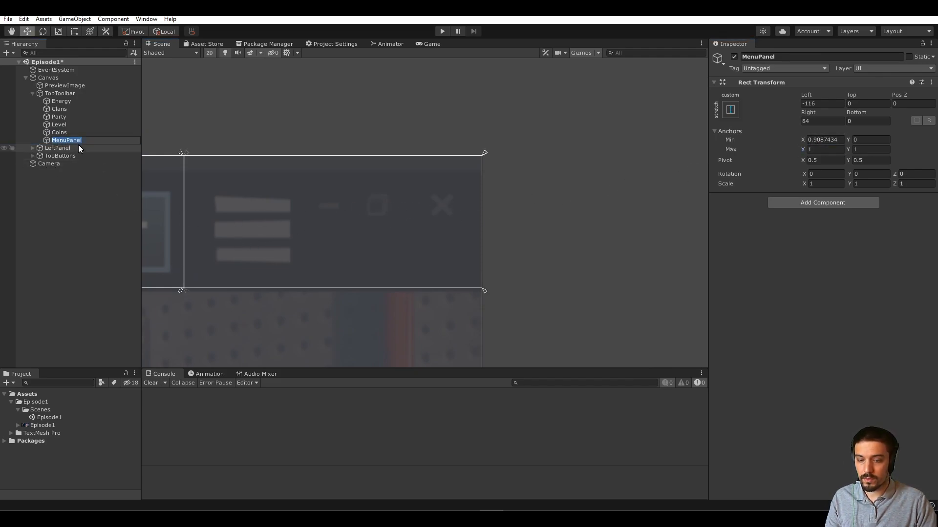
key(BackSpace)
key(BackSpace)
key(Return)
Step: Review how the TopToolbar sections from Energy to Menu line up with the reference image
scroll(501, 224, down, 3)
scroll(391, 259, down, 5)
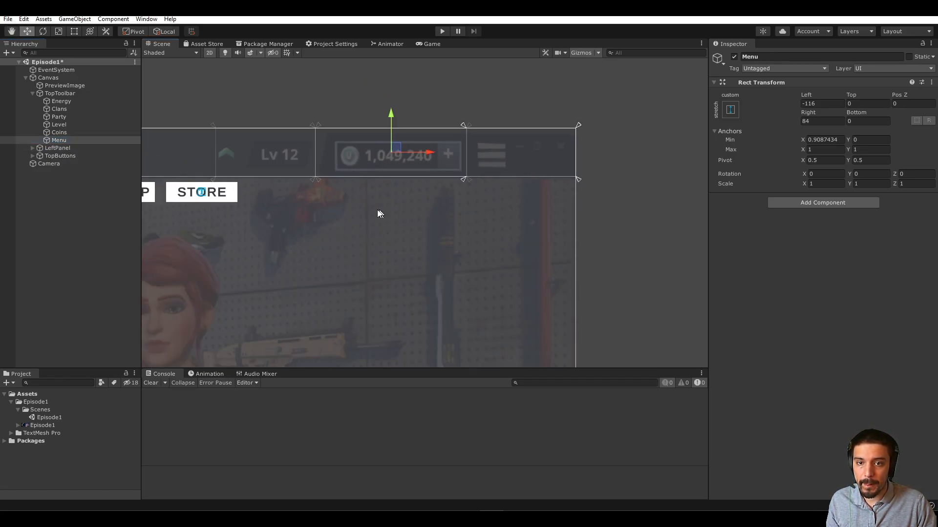
double_click(65, 93)
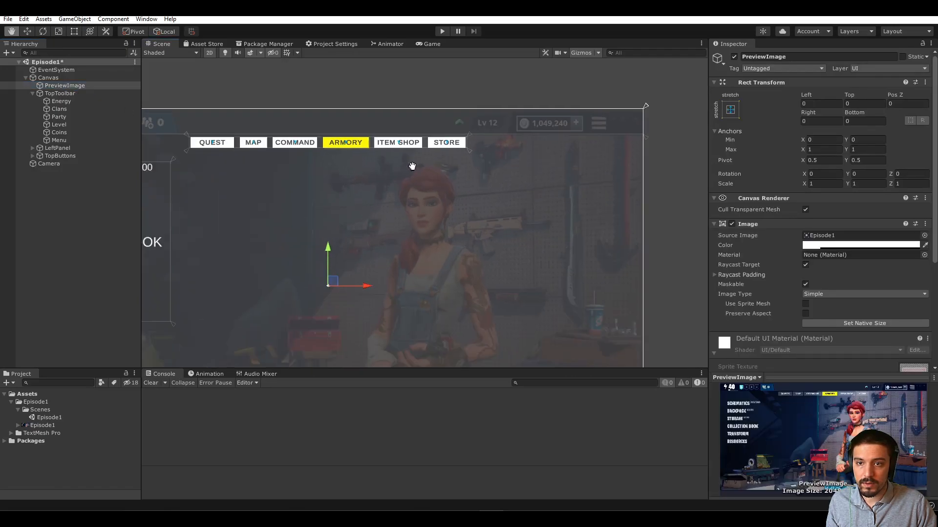
click(58, 102)
shift+click(61, 141)
right_drag(295, 188, 410, 181)
click(60, 110)
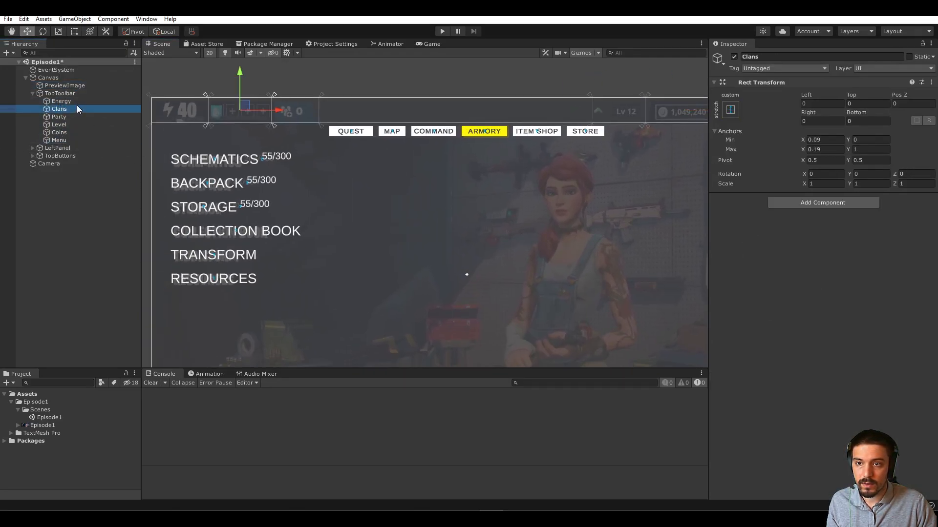
click(75, 93)
click(77, 77)
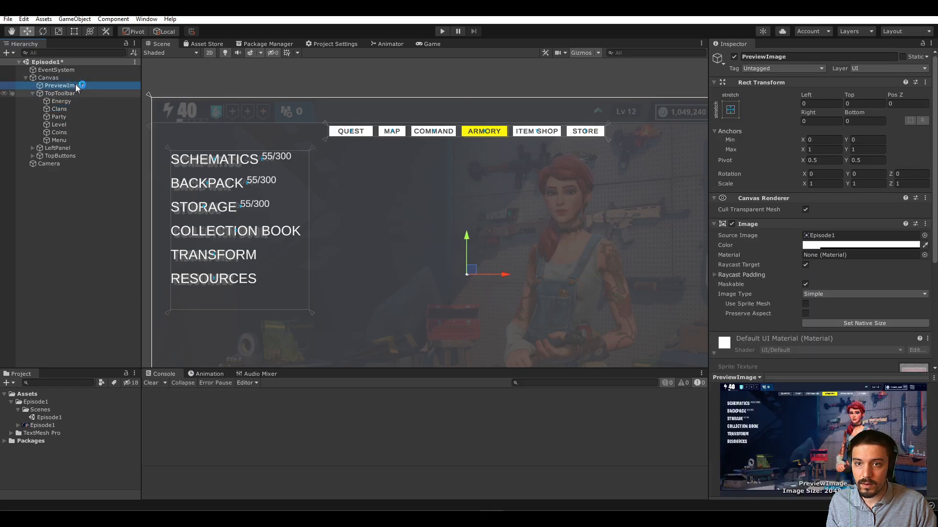
click(75, 91)
Step: Add a UI Image as a child of Energy and move it aside to about X 126.8, Y -12.1
click(61, 101)
right_drag(432, 178, 398, 192)
scroll(315, 185, up, 1)
key(f)
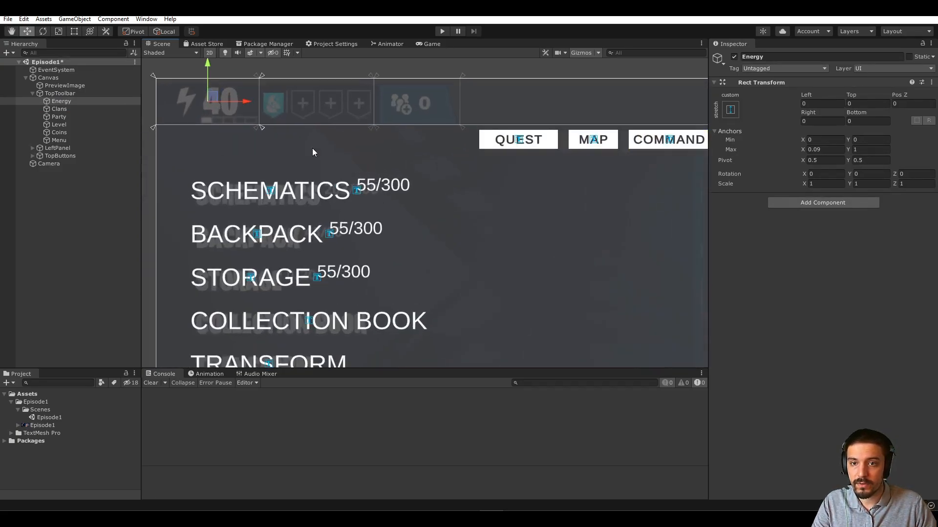
scroll(314, 156, up, 1)
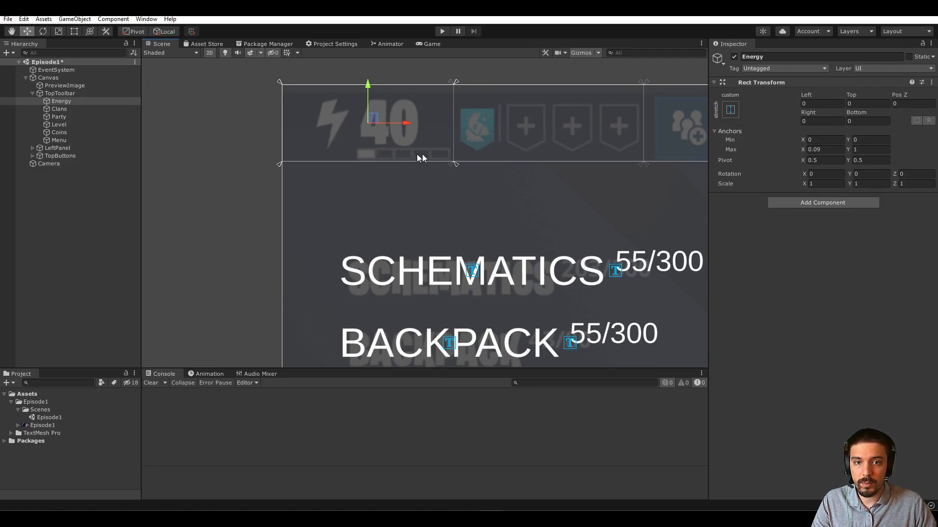
right_click(62, 104)
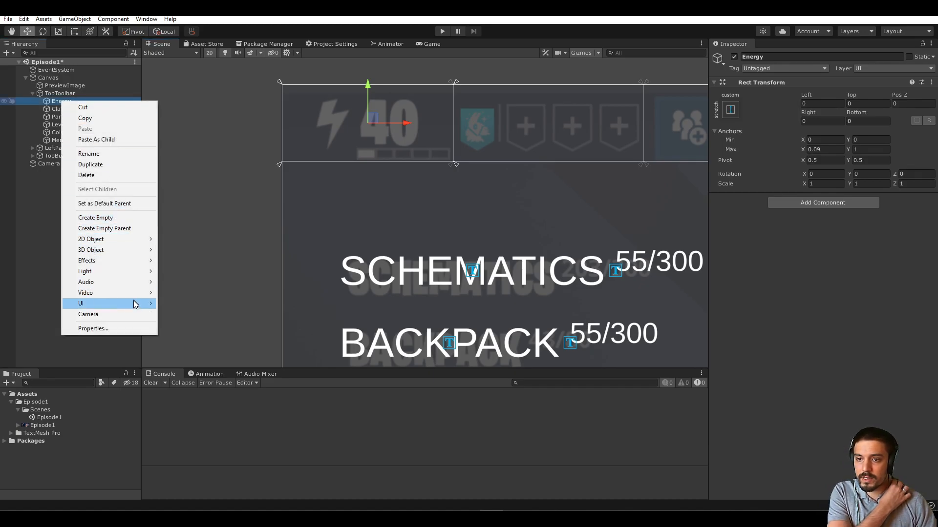
mouse_move(136, 304)
click(187, 326)
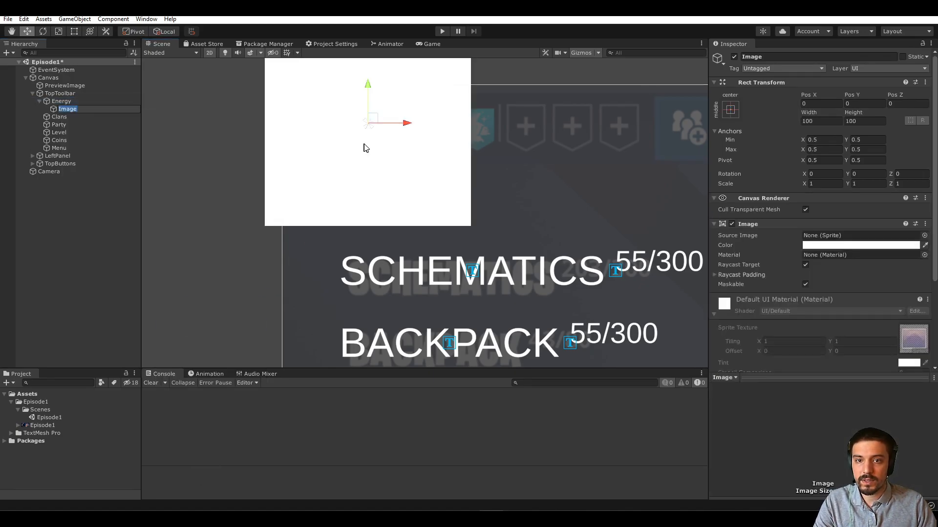
middle_drag(364, 147, 376, 213)
drag(384, 185, 645, 211)
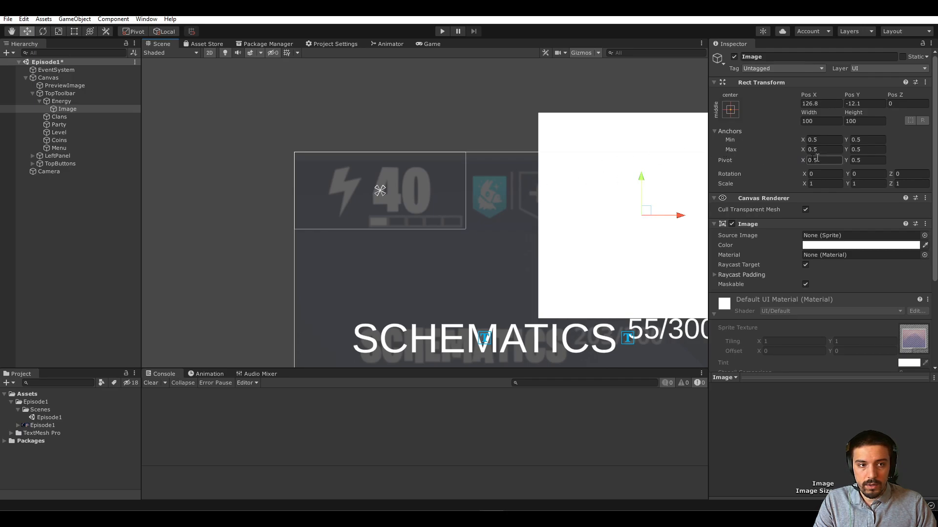
Step: Set the Image's X anchors to 0 minimum and 0.4 maximum, covering the lightning icon's part of Energy
click(730, 109)
click(740, 49)
click(813, 140)
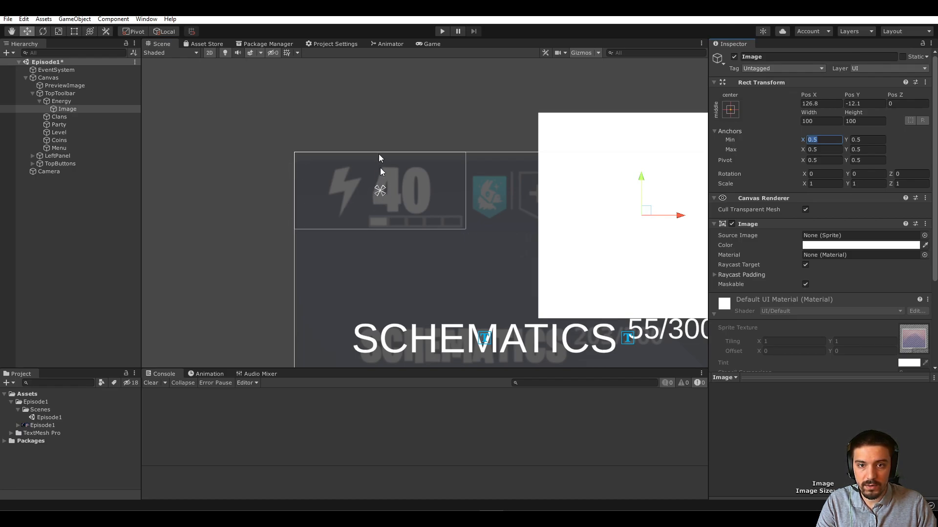
text(0)
click(824, 149)
text(.5)
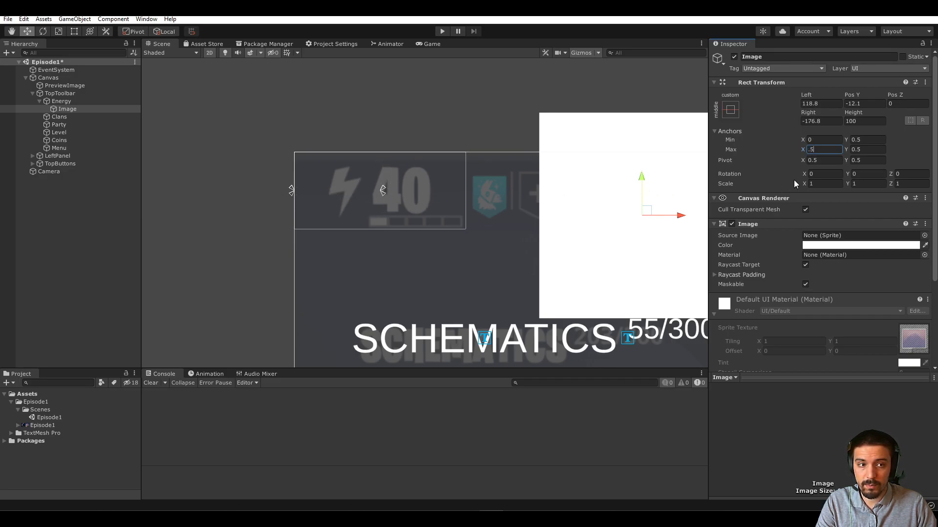
key(BackSpace)
text(4)
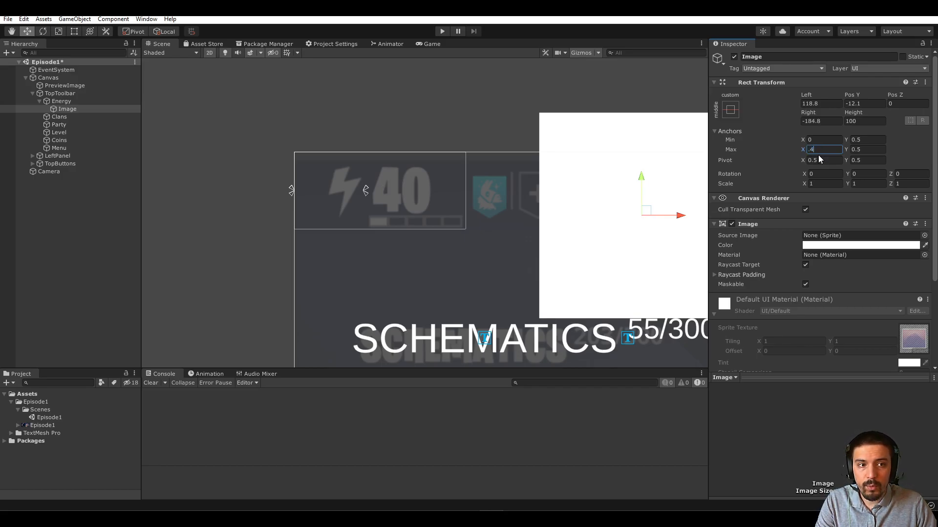
text(2)
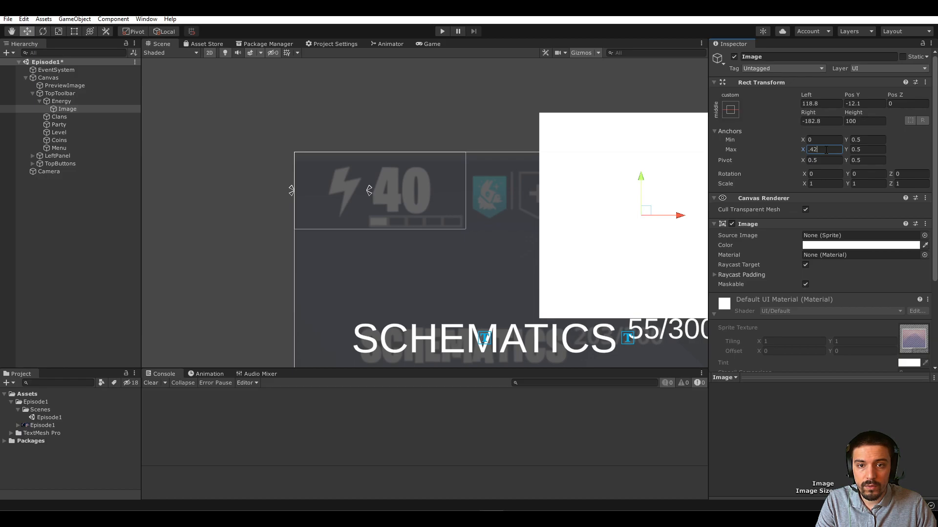
key(BackSpace)
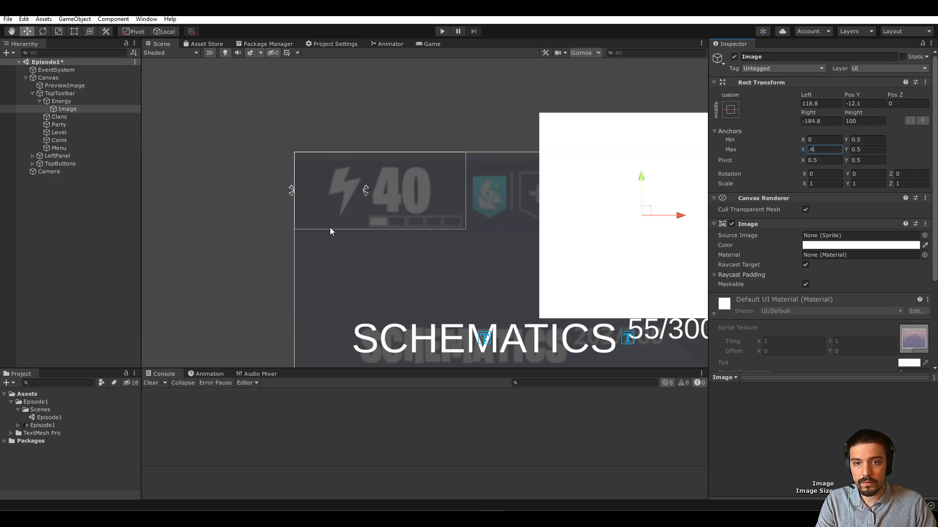
Step: Set the Image's Y anchors to 0 minimum and 1 maximum so it spans the full Energy height
click(867, 140)
text(1)
click(867, 149)
text(0)
click(863, 140)
text(0)
click(867, 149)
text(1)
Step: Set the left, top, right and bottom offsets of the Image to 0
click(820, 103)
text(0)
key(Tab)
text(0)
key(Tab)
text(0)
key(Tab)
text(0)
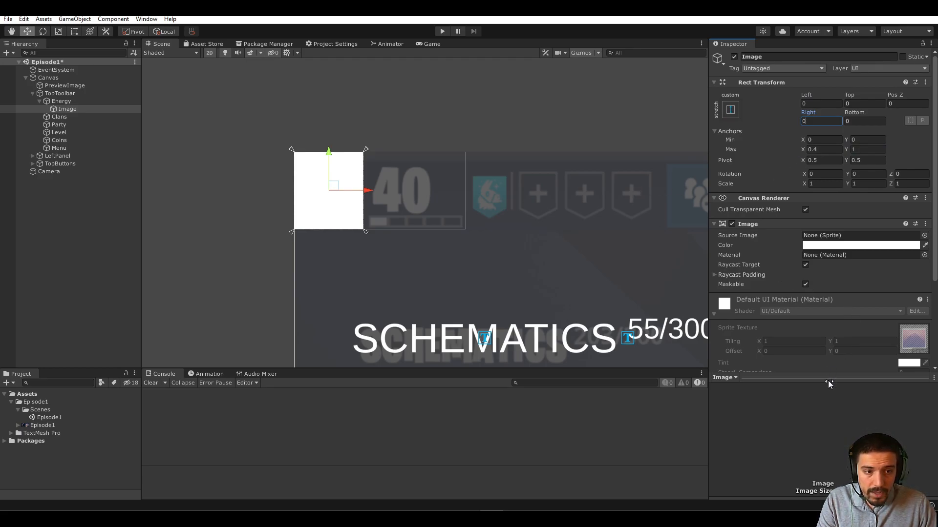
Step: Assign the built-in Checkmark sprite as the source image of the Image inside Energy
drag(828, 377, 827, 495)
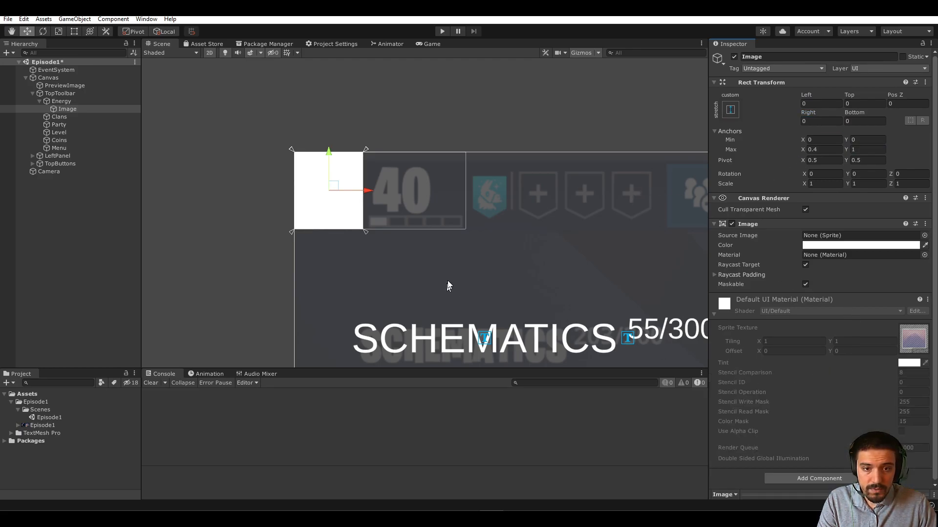
click(924, 236)
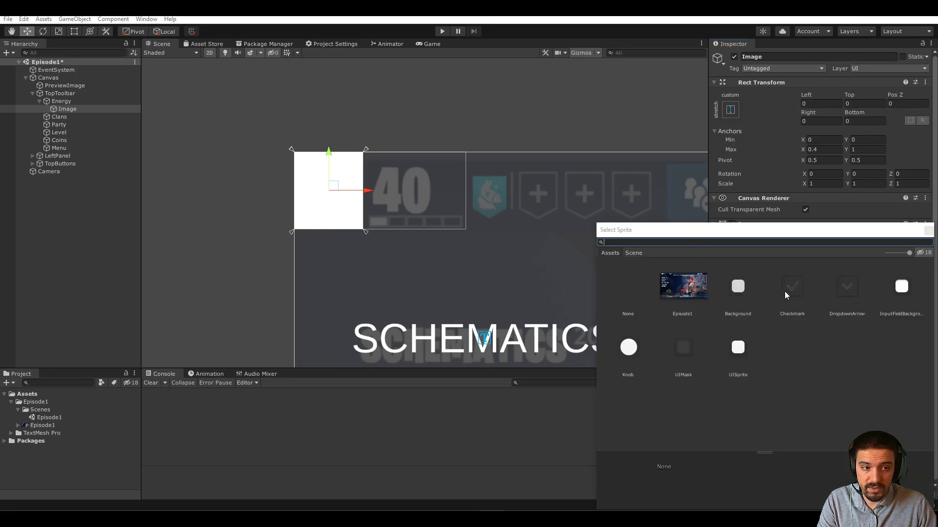
key(Escape)
click(922, 237)
key(Right)
click(792, 288)
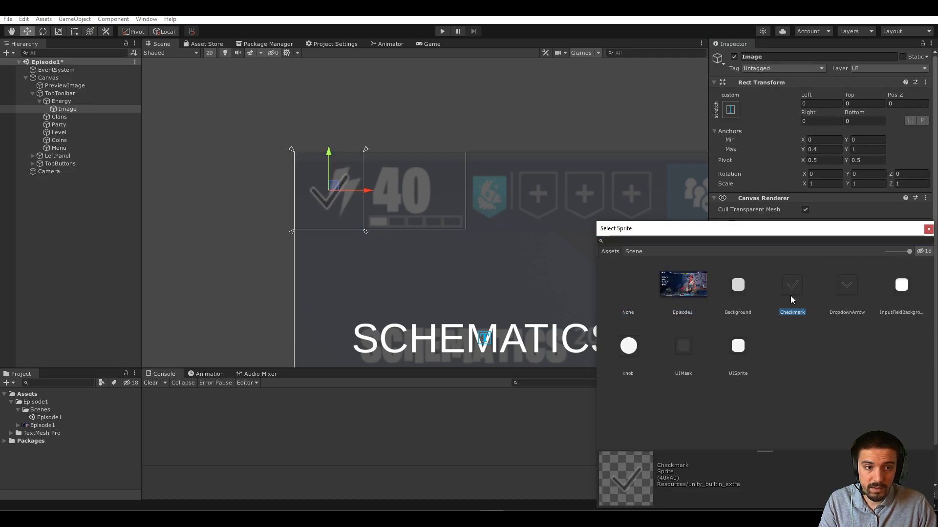
double_click(798, 290)
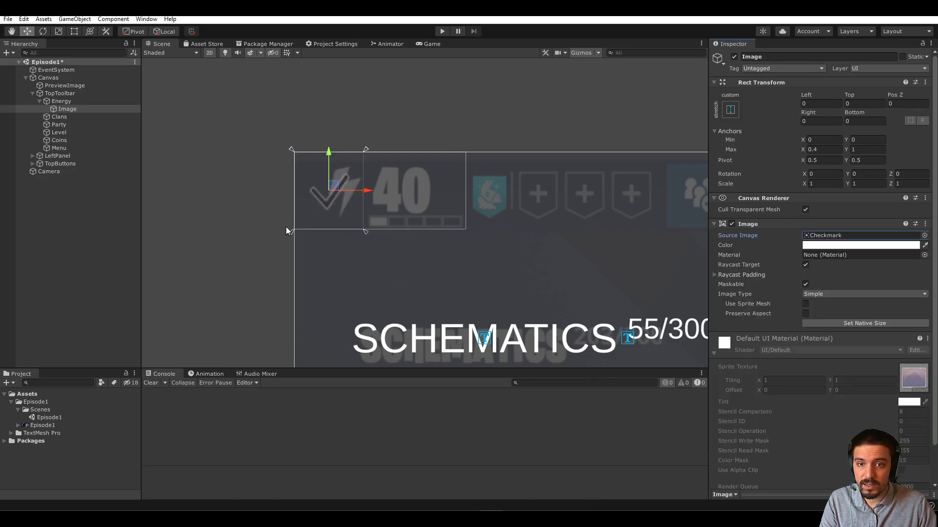
Step: Collapse the Image's material settings and rename the object EnergyIcon
click(725, 347)
middle_drag(307, 222, 279, 229)
middle_drag(526, 272, 552, 284)
click(66, 108)
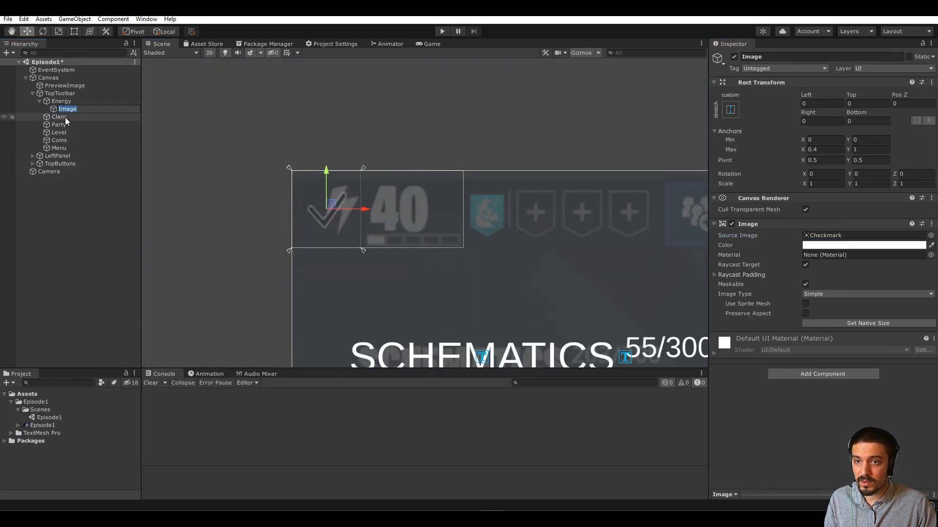
text(EnergyIcon)
key(Return)
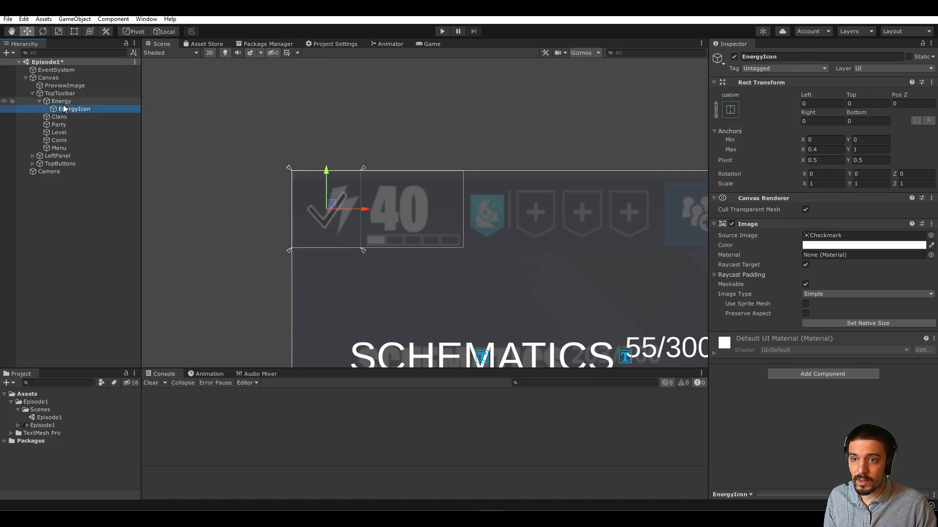
Step: Add a TextMeshPro text as a child of Energy and move it above the toolbar to about Y 60.9
click(62, 104)
right_click(62, 104)
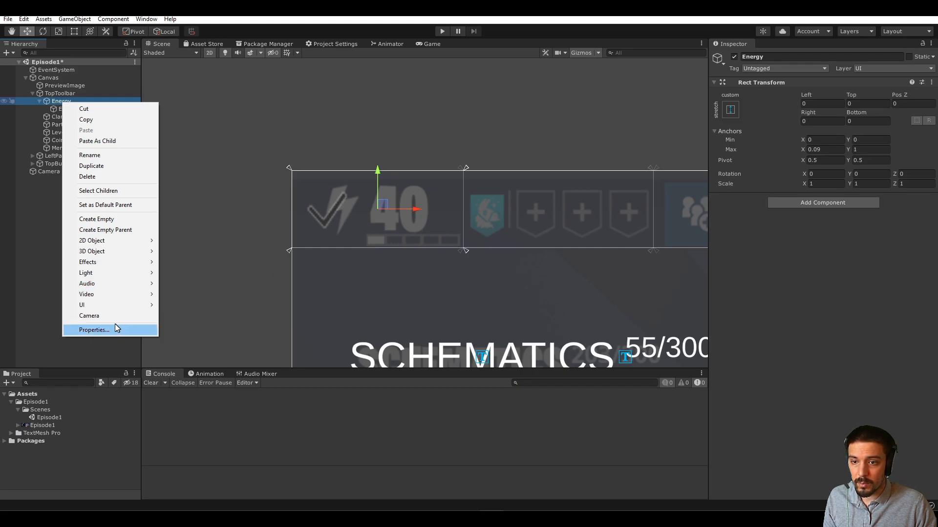
mouse_move(112, 306)
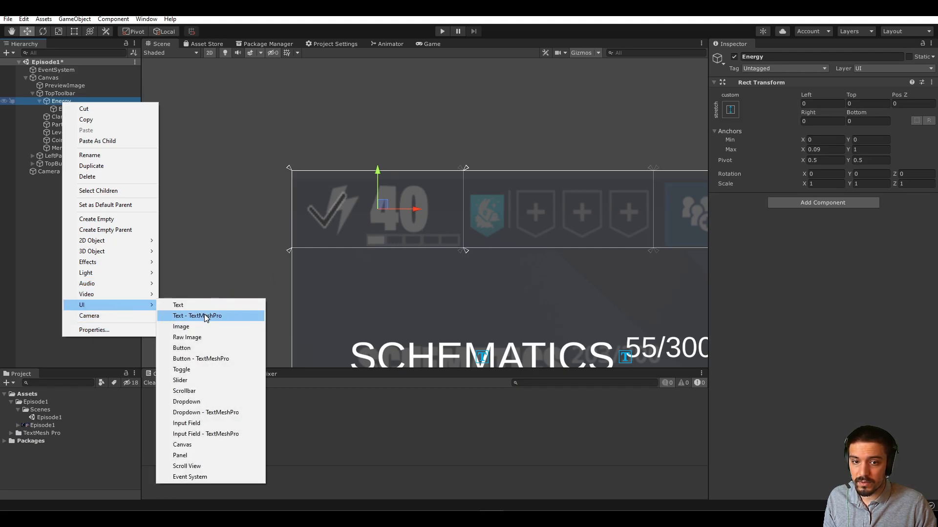
click(205, 317)
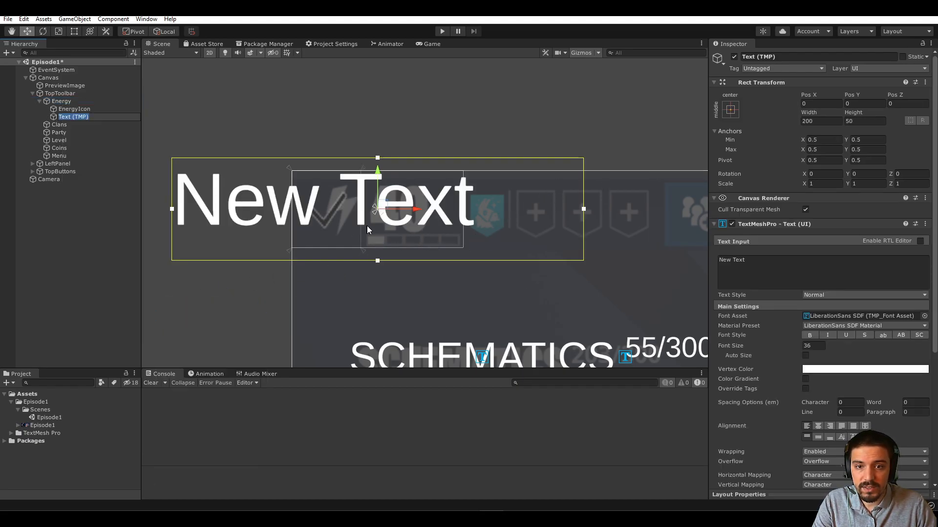
drag(378, 173, 381, 48)
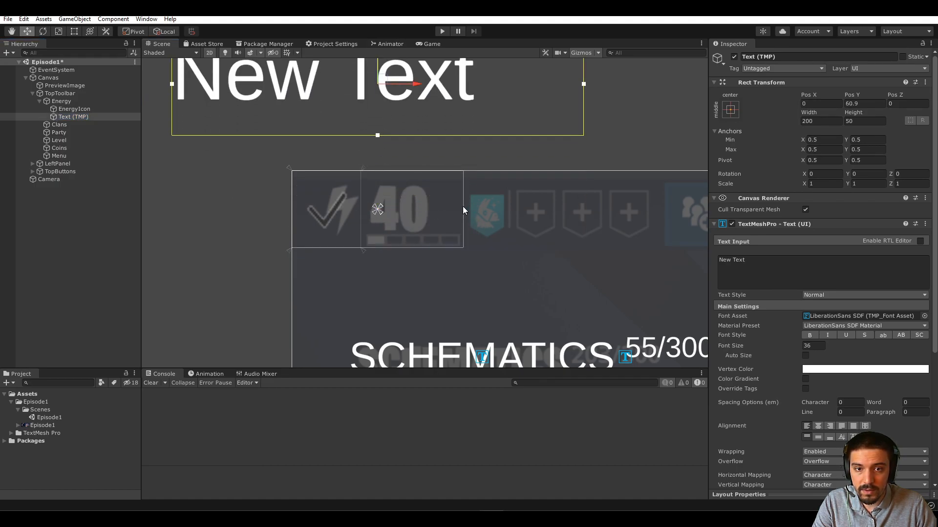
Step: Set the new text's X anchors to 0.4 minimum and 1 maximum, filling the rest of Energy beside EnergyIcon
click(826, 140)
text(.4)
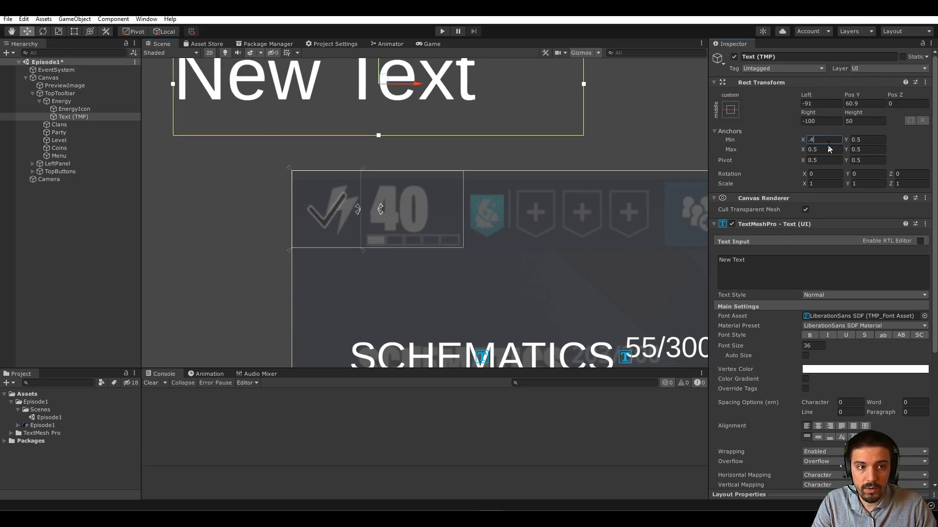
click(829, 149)
text(1)
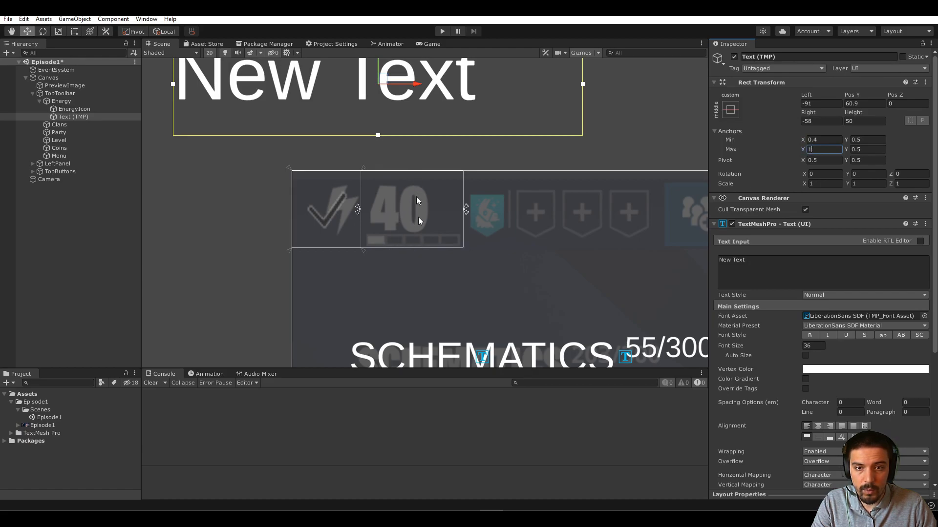
Step: Set the new text's Y anchors to 0.2 minimum and 1 maximum
click(871, 140)
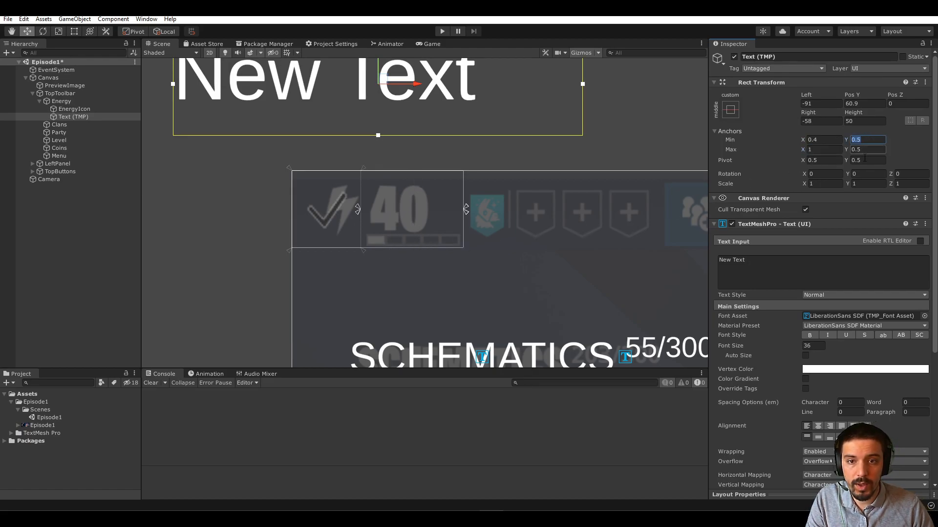
text(.1)
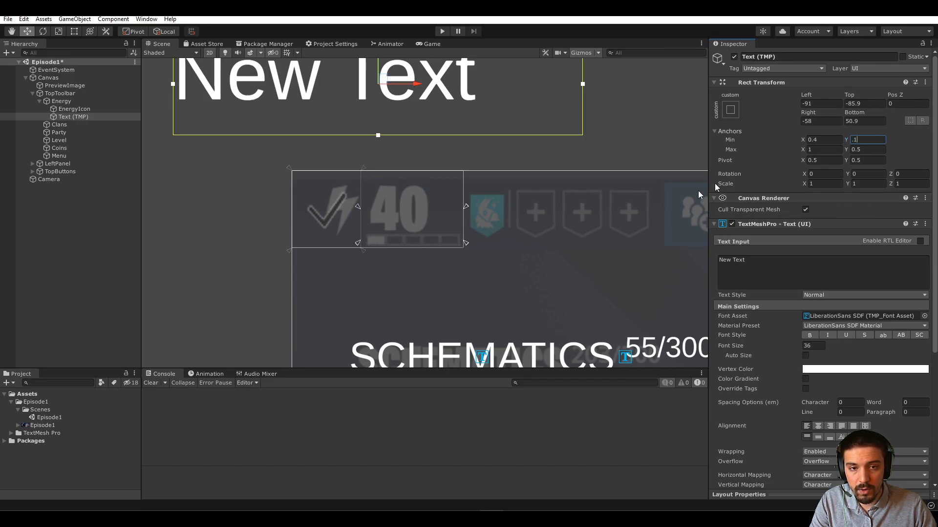
double_click(864, 142)
text(.2)
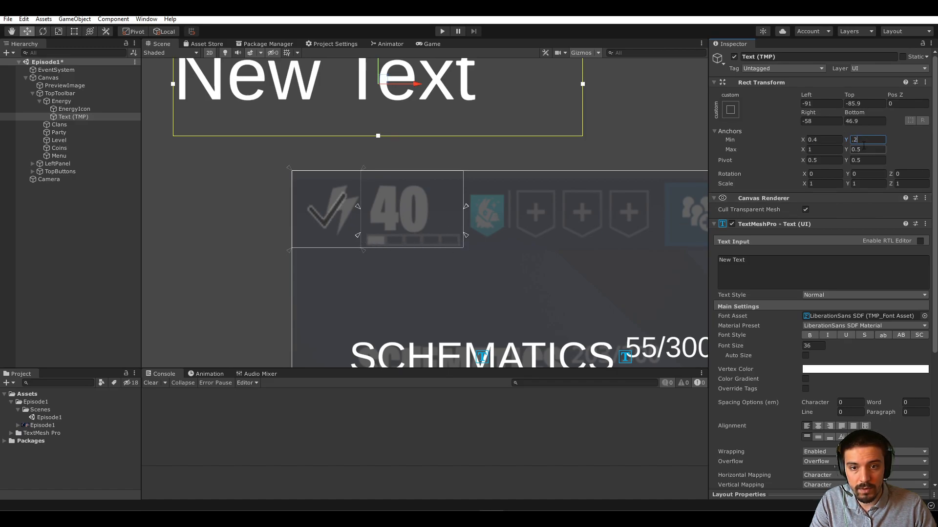
click(864, 151)
text(1)
Step: Set the text's Left, Top, Right and Bottom offsets to 0 so it fills its anchors
click(824, 106)
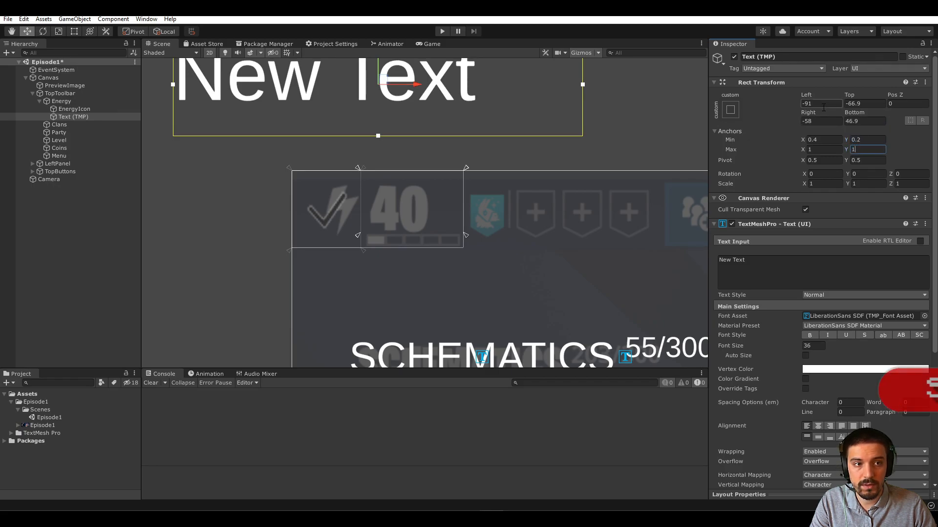
text(0)
click(864, 104)
text(0)
click(863, 122)
text(0)
click(818, 121)
text(0)
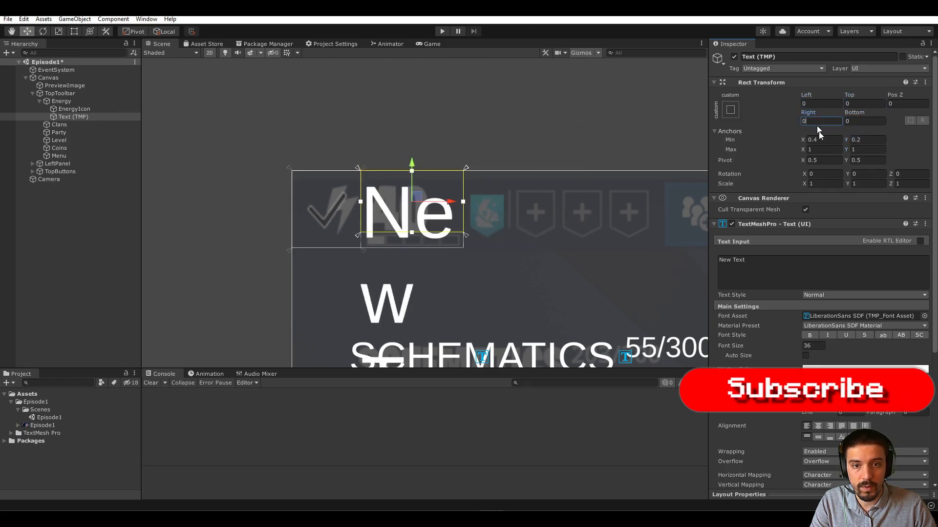
Step: Change the text content to 40 and format it bold at font size 30
click(813, 345)
text(18)
click(809, 268)
text(40)
click(815, 344)
text(30)
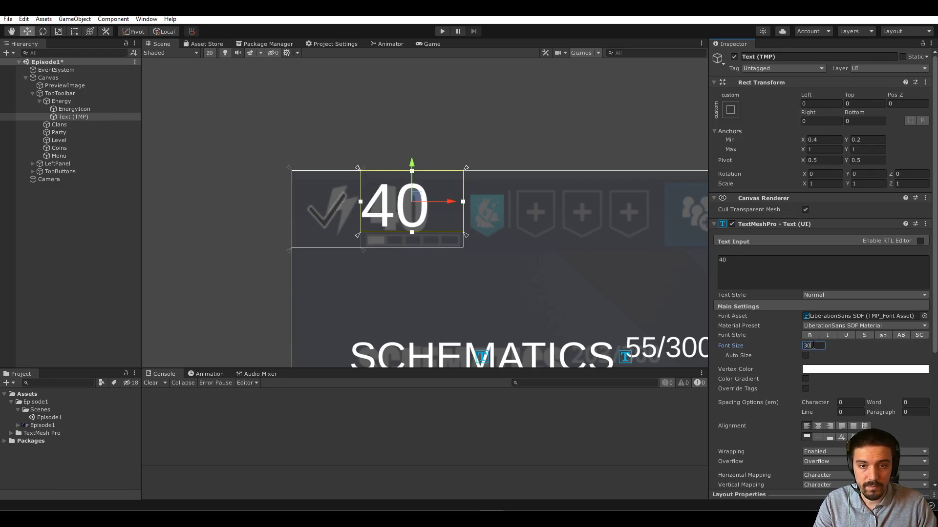
click(810, 335)
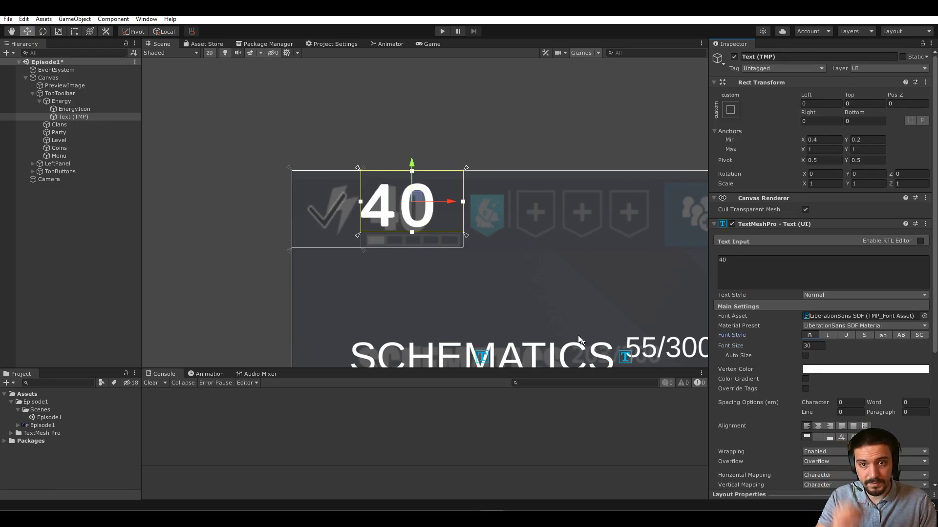
click(190, 223)
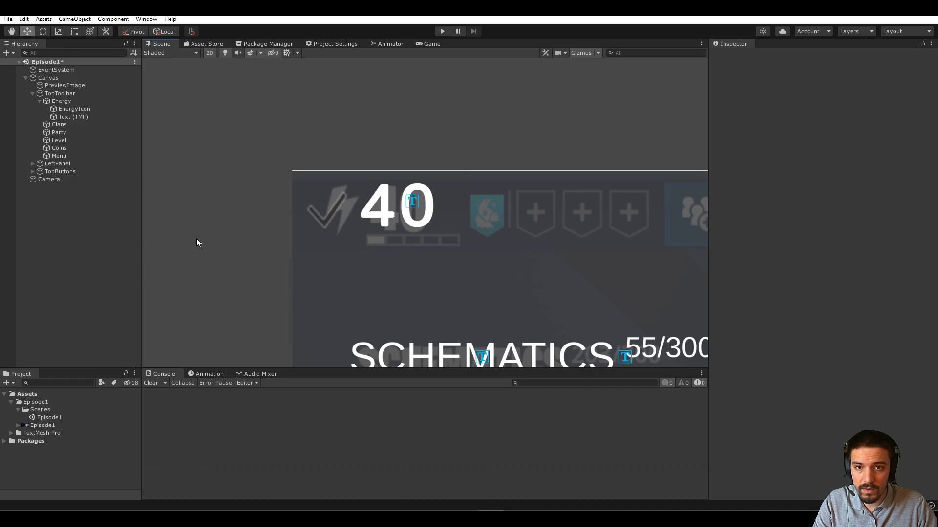
Step: Rename the text object inside Energy to EnergyAmount
click(72, 116)
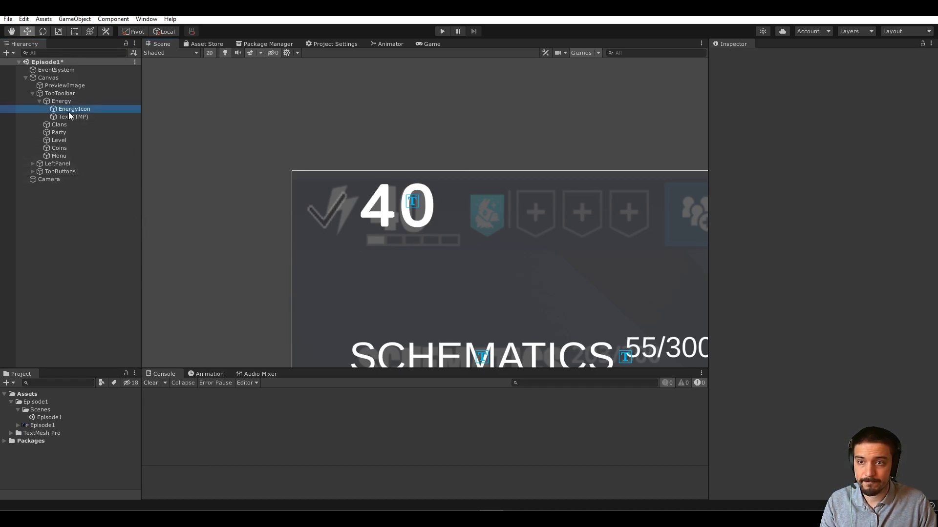
click(73, 116)
text(Energy)
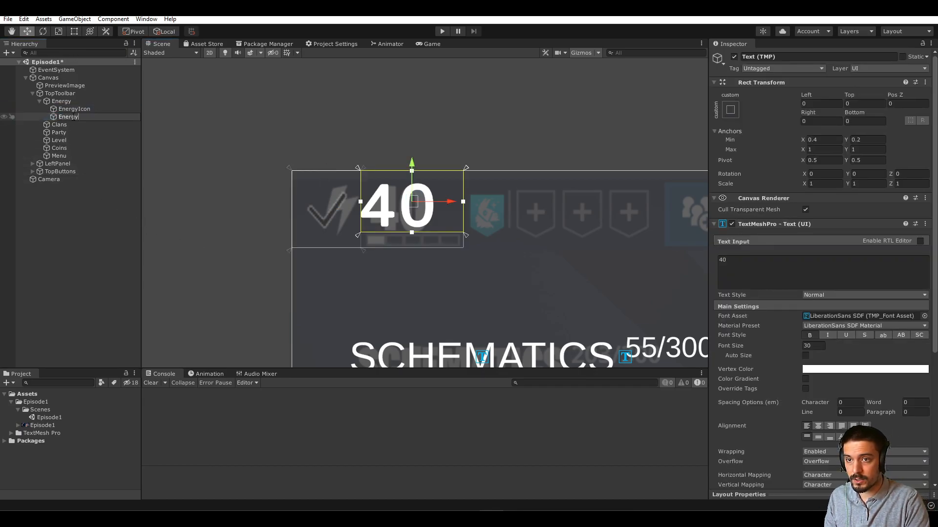
text(Amount)
key(Return)
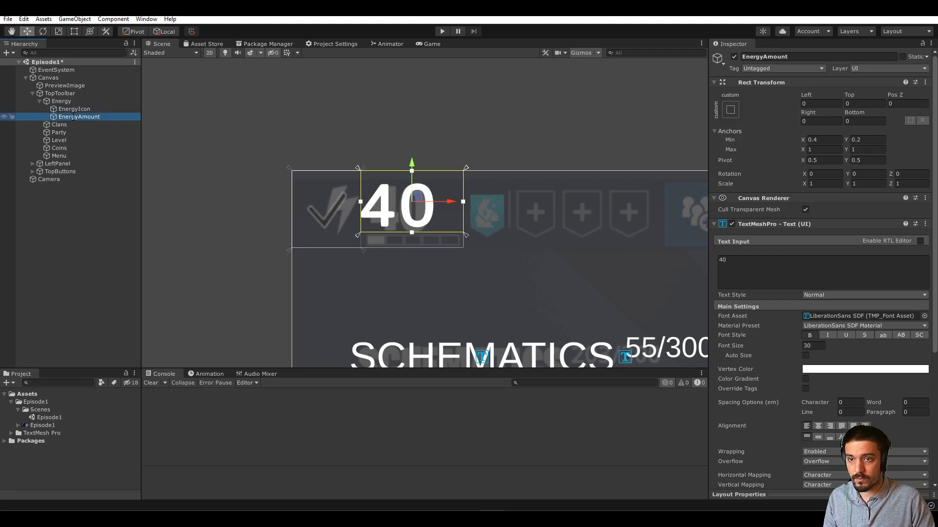
Step: Add an empty child object to Energy
click(66, 101)
right_click(67, 102)
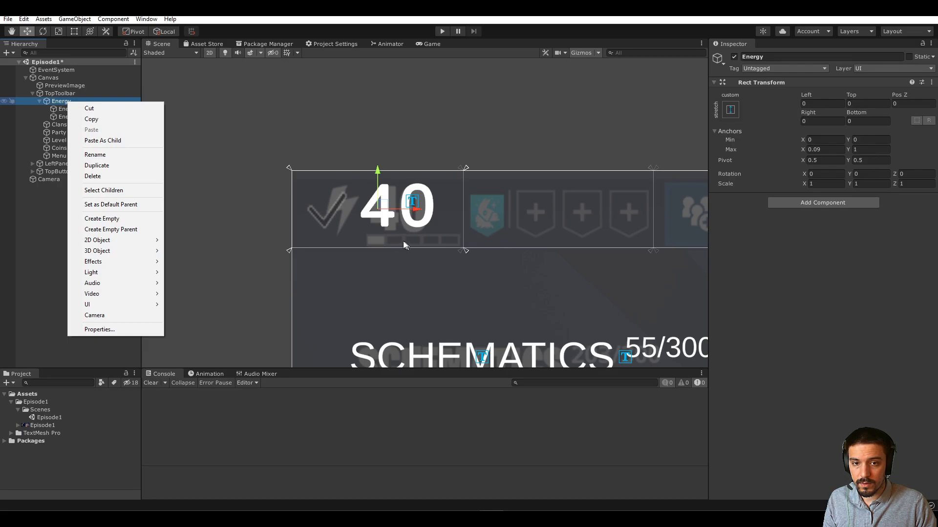
click(107, 223)
Step: Anchor the empty object below the 40 text, with X from 0.4 to 1 and Y from 0 to 0.2
middle_drag(437, 235, 391, 117)
middle_drag(486, 258, 220, 296)
scroll(522, 217, down, 3)
middle_drag(303, 211, 483, 210)
scroll(388, 216, up, 3)
scroll(388, 218, up, 5)
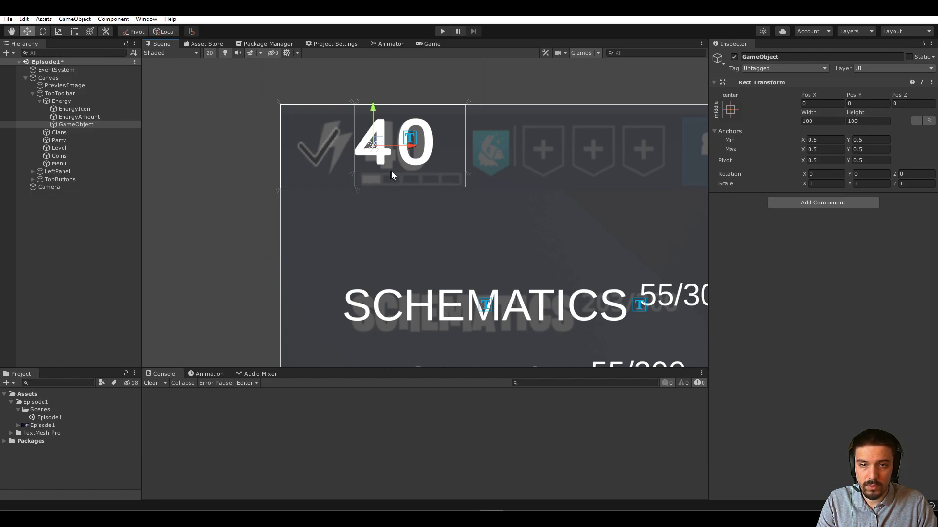
click(824, 140)
text(.4)
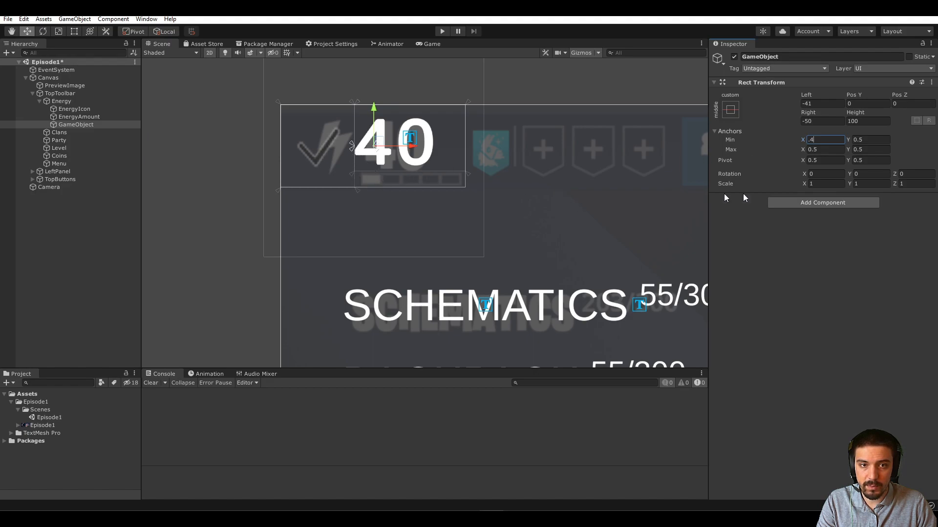
click(826, 149)
text(1)
drag(468, 148, 471, 189)
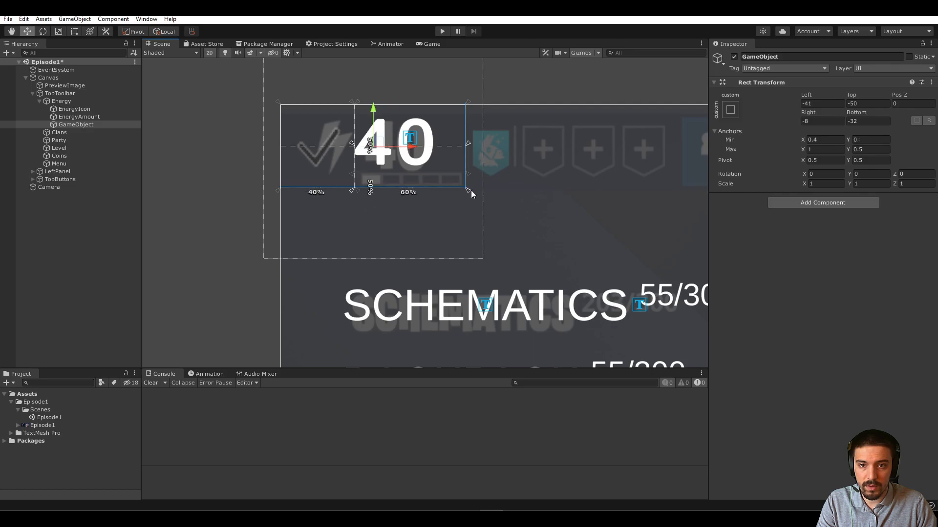
click(65, 124)
drag(467, 143, 468, 172)
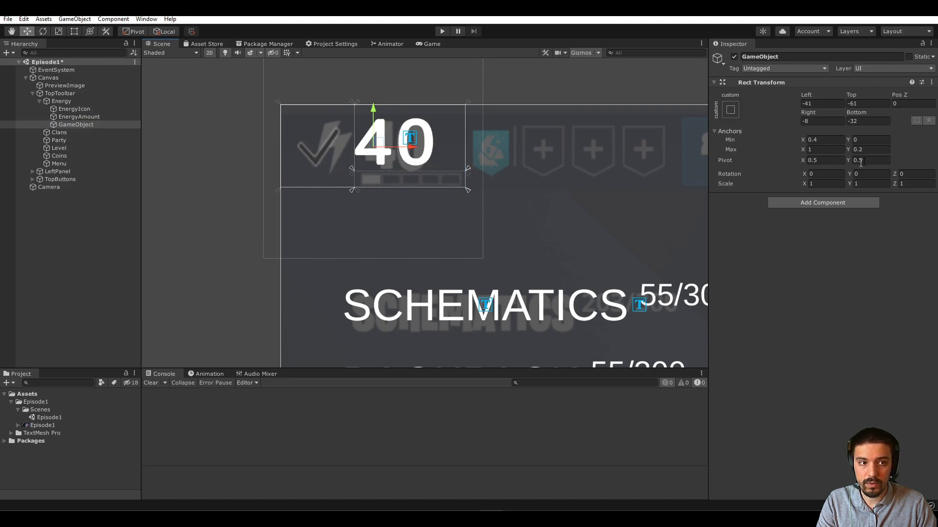
Step: Set the empty object's Left, Top, Right and Bottom offsets to 0
click(813, 104)
text(0)
click(860, 104)
text(0)
click(856, 121)
text(0)
click(827, 121)
text(0)
Step: Rename the empty object to EnergyBar
scroll(417, 203, up, 3)
click(59, 124)
click(57, 125)
text(Ene)
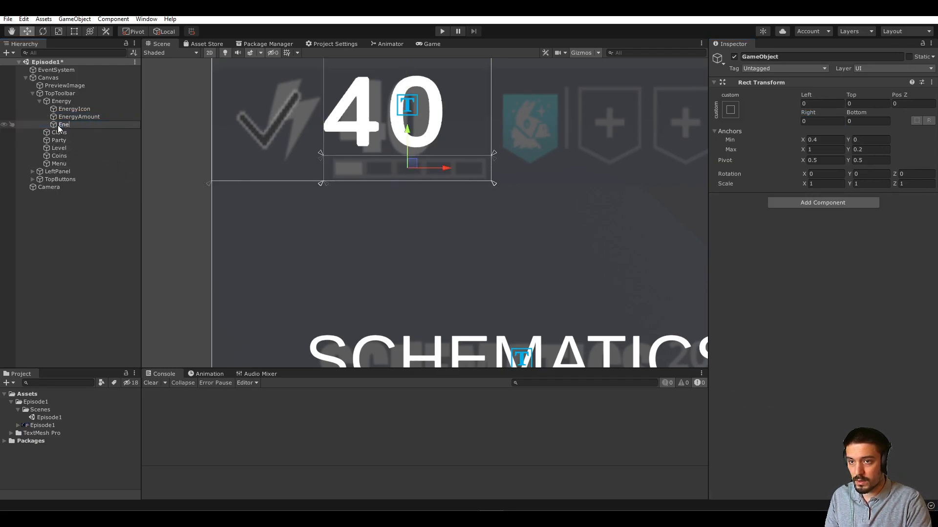
text(rgyBar)
key(Return)
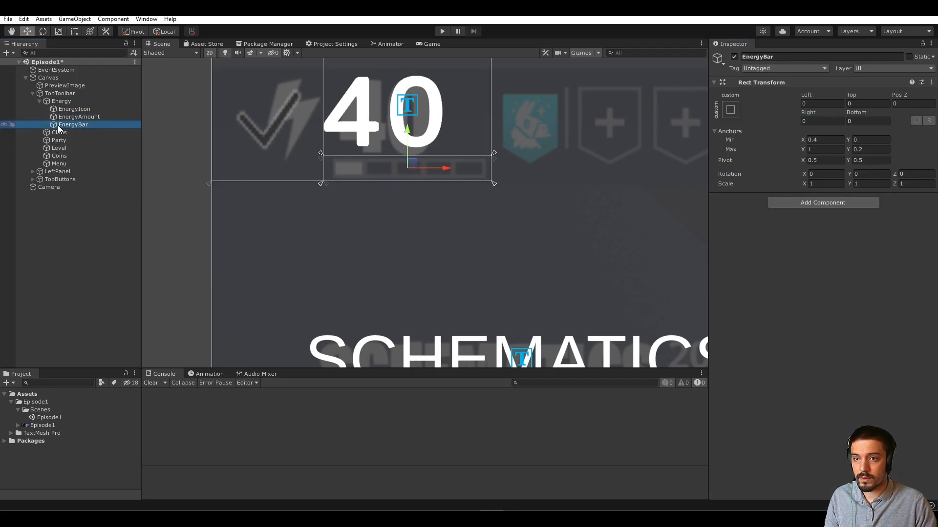
Step: Add a Horizontal Layout Group component to EnergyBar and set its child alignment to Middle Center
right_click(58, 125)
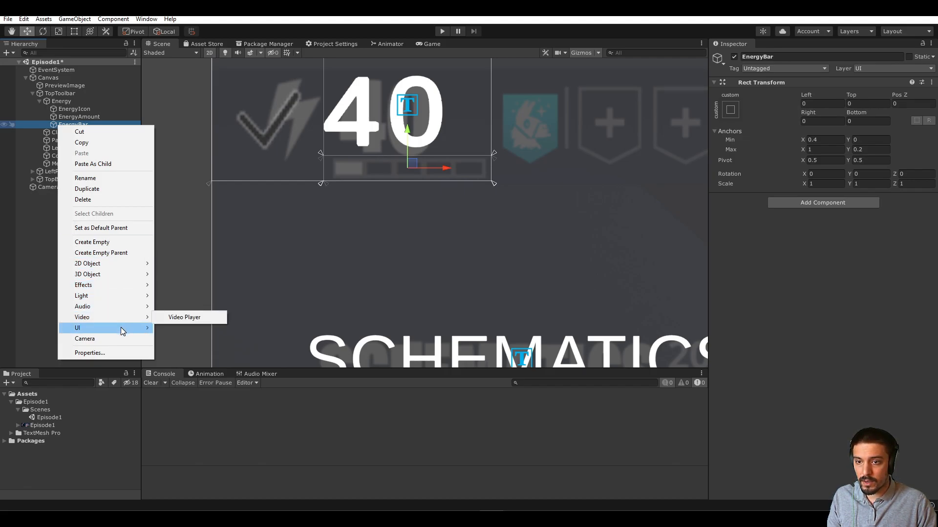
click(778, 201)
click(778, 201)
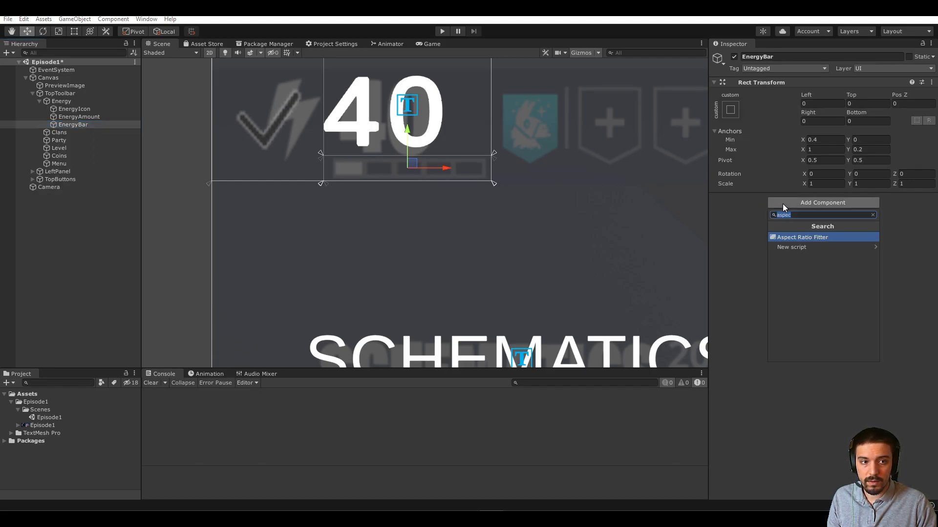
key(BackSpace)
text(horiz)
key(Return)
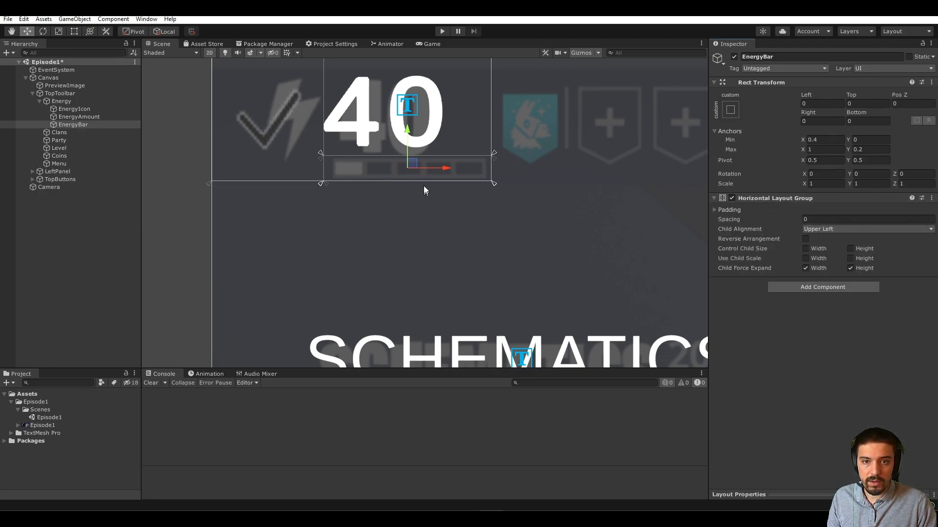
click(832, 236)
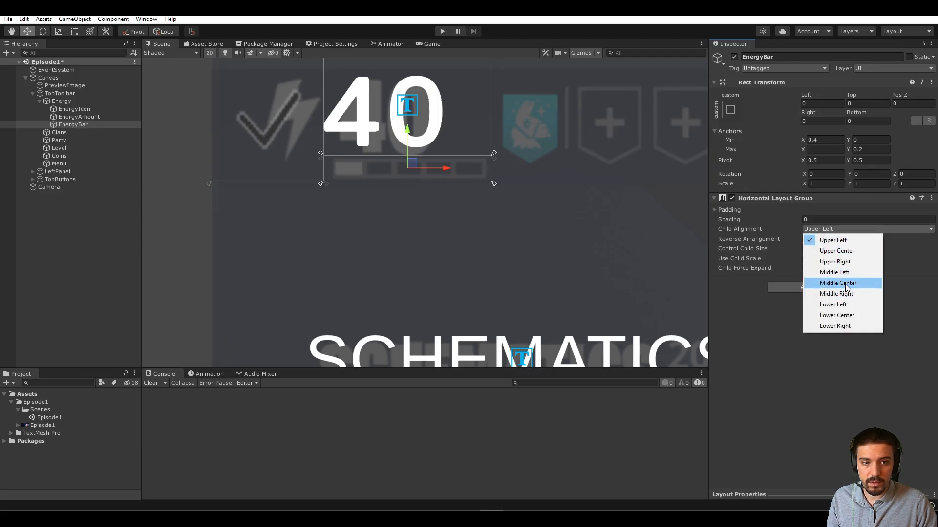
click(825, 280)
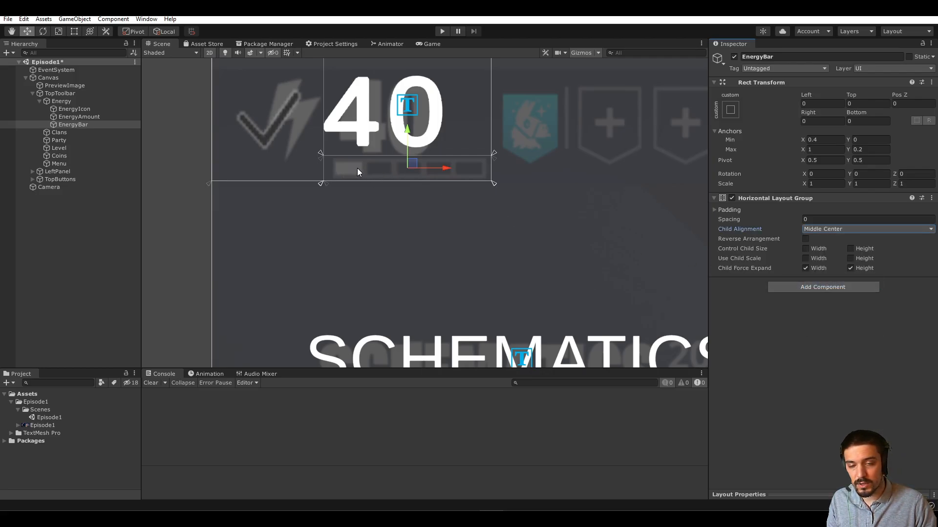
Step: Add an Image as a child of EnergyBar and make the layout group control child width and height
right_click(96, 125)
mouse_move(145, 330)
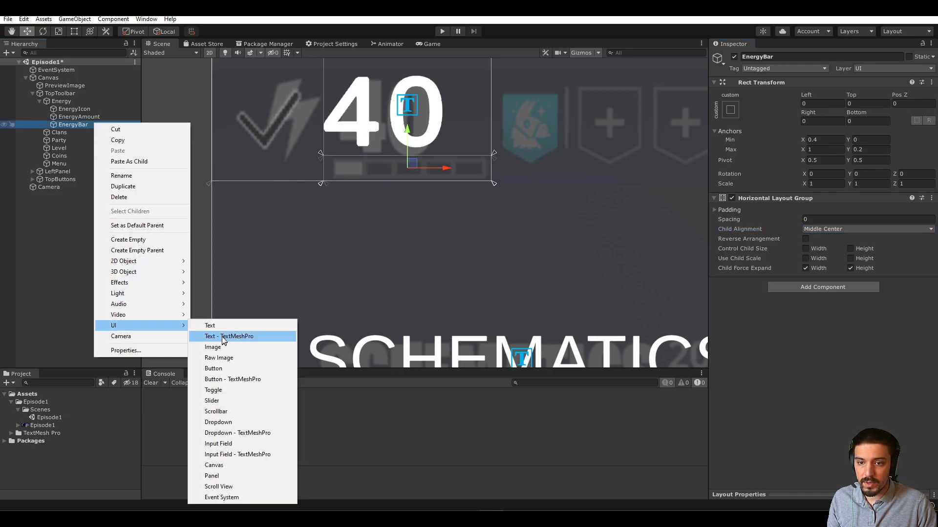
click(212, 347)
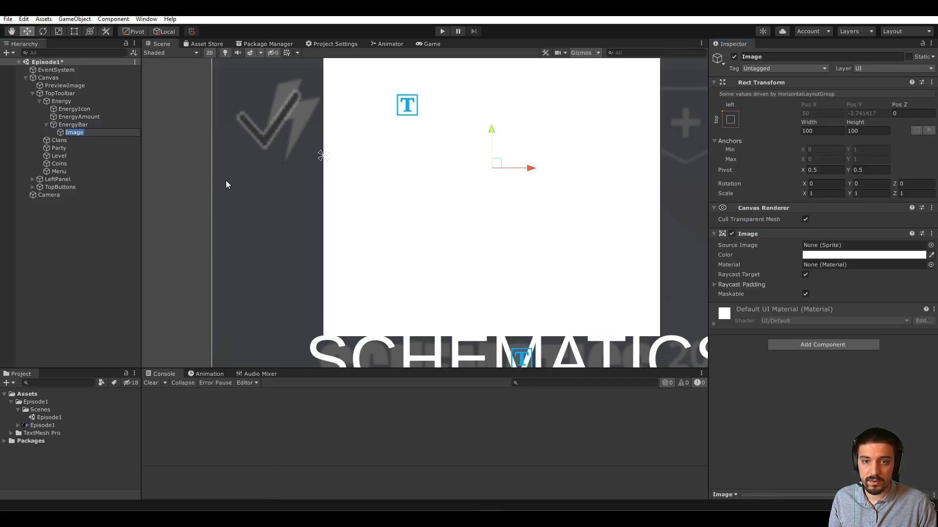
click(81, 125)
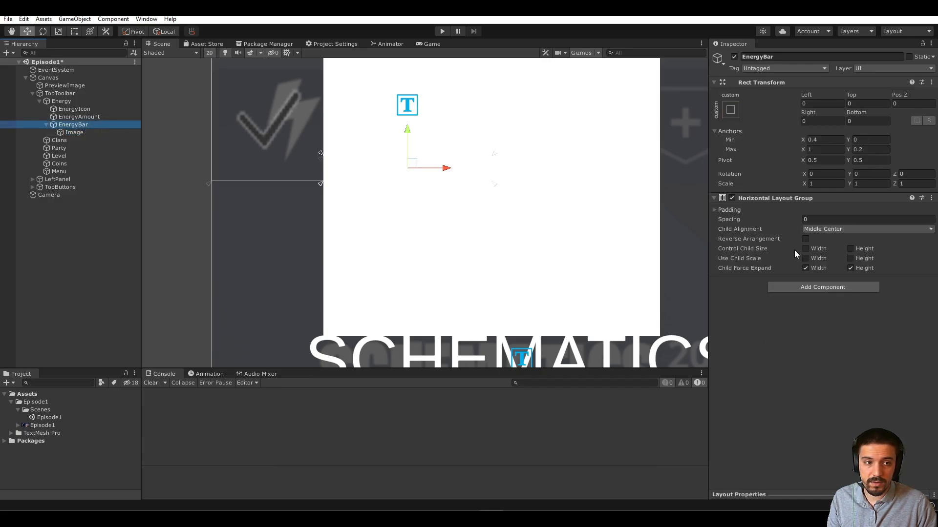
click(852, 248)
click(812, 248)
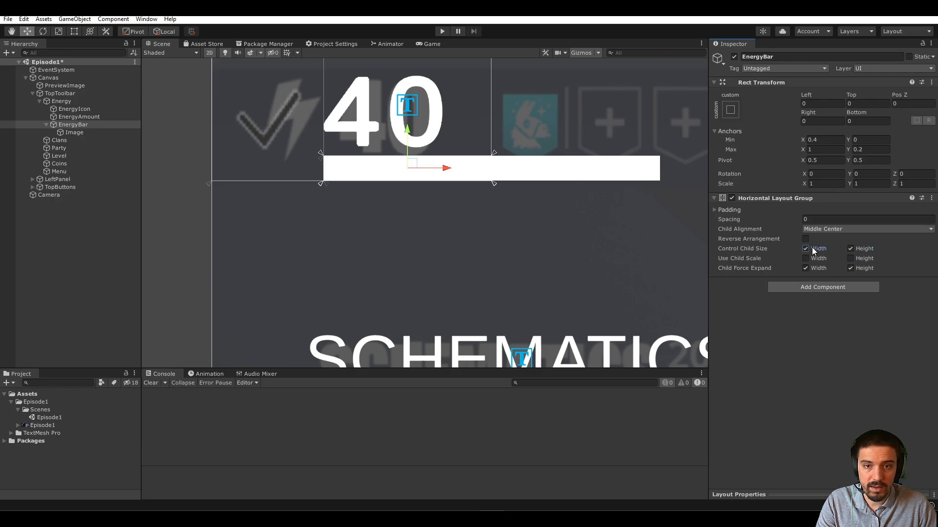
Step: Try duplicating the Image inside EnergyBar twice, and delete both copies
click(89, 132)
key(ctrl+d)
key(ctrl+d)
click(93, 140)
click(90, 133)
click(78, 140)
shift+click(81, 148)
key(Delete)
Step: Add an Outline component to the Image inside EnergyBar and set its effect color to white
click(83, 133)
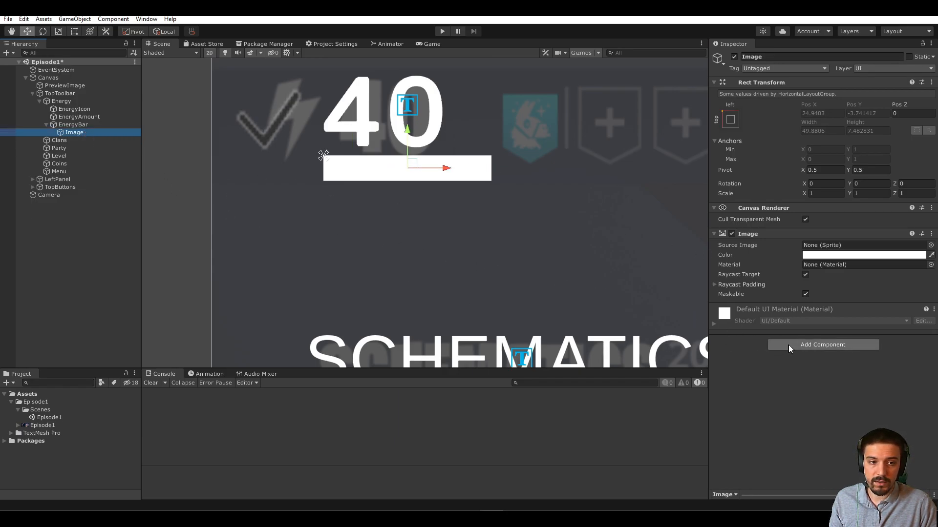
click(791, 345)
text(outline)
key(Return)
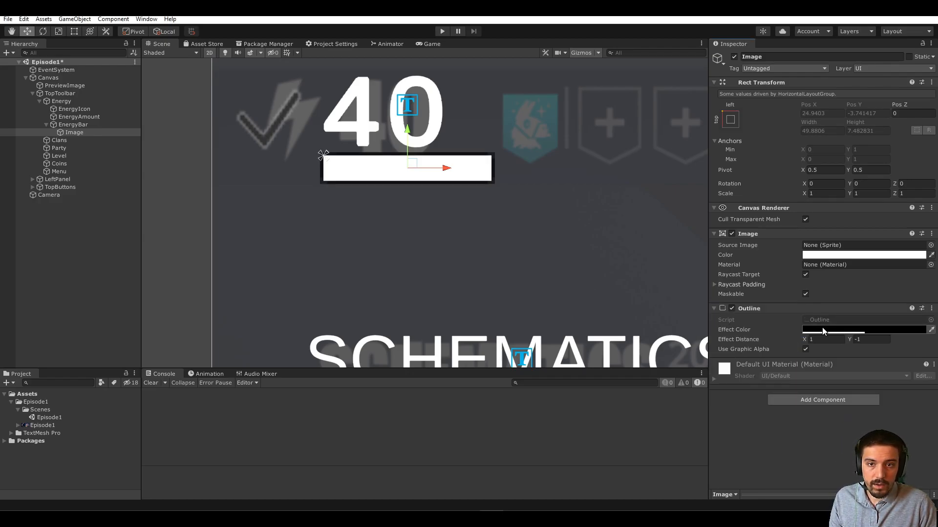
click(823, 331)
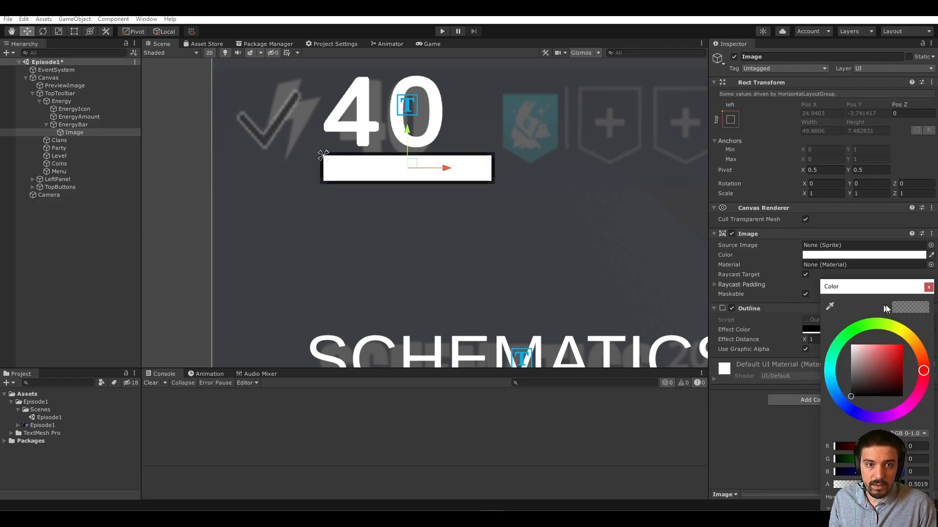
drag(884, 347, 795, 307)
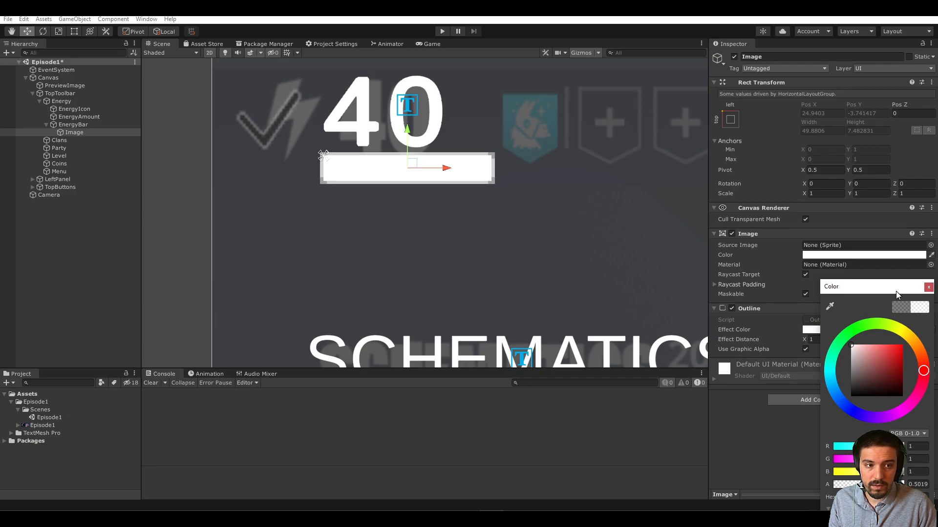
Step: Temporarily deactivate EnergyBar to examine the reference image's bar beneath it, and reactivate it
click(97, 125)
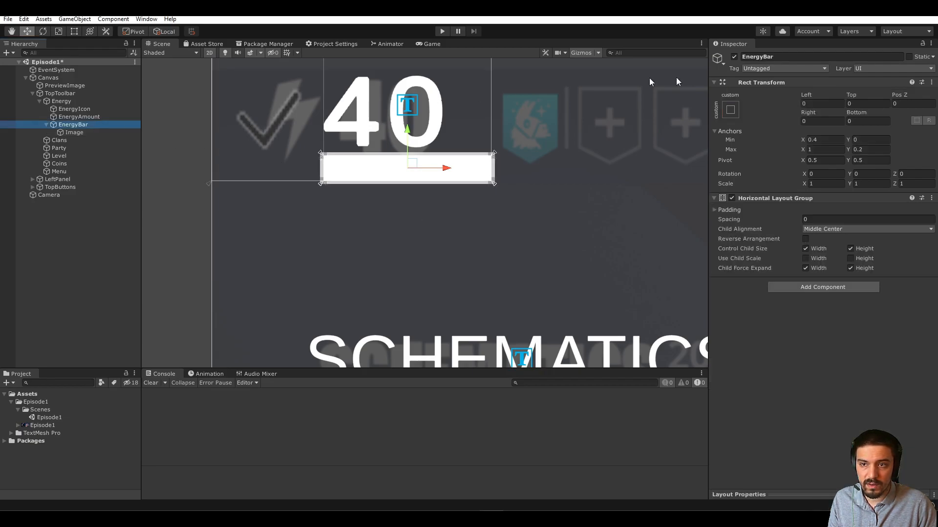
click(734, 57)
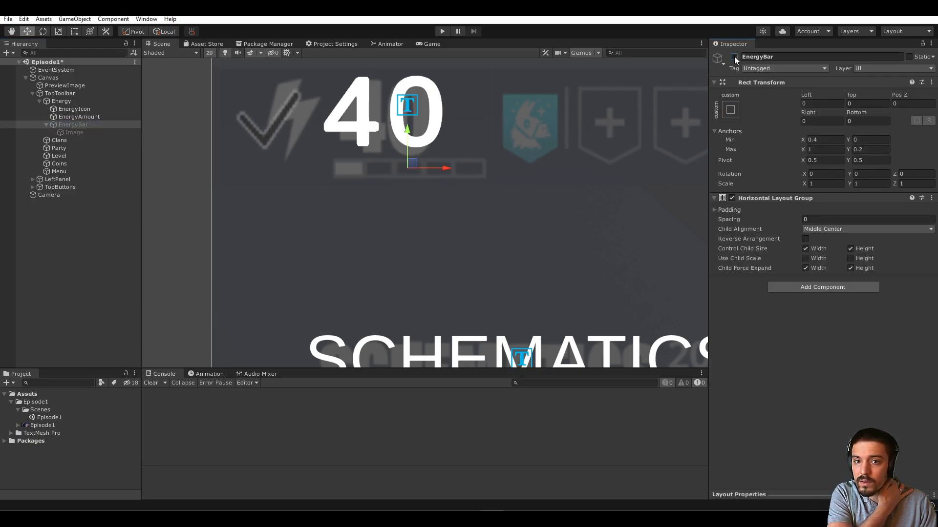
click(735, 57)
click(75, 133)
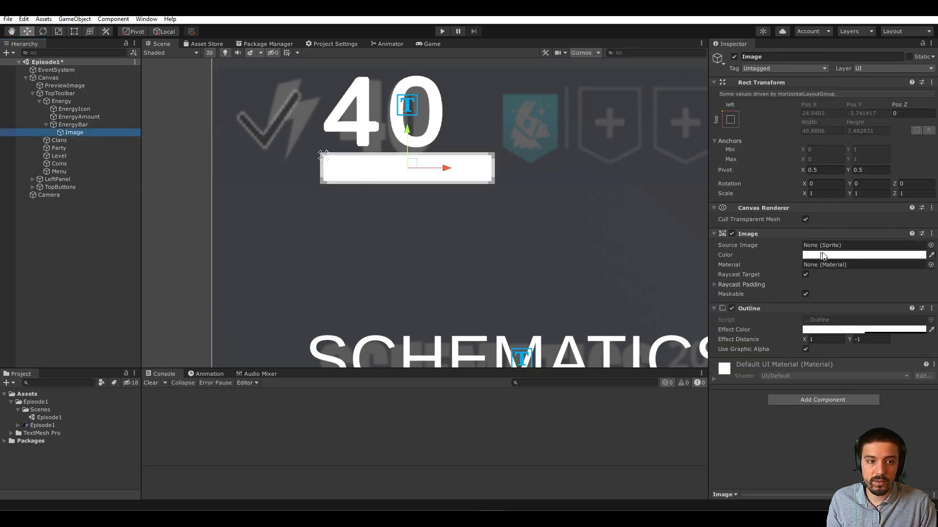
click(817, 256)
key(Escape)
click(857, 331)
key(Escape)
click(860, 331)
click(865, 371)
click(859, 330)
key(Escape)
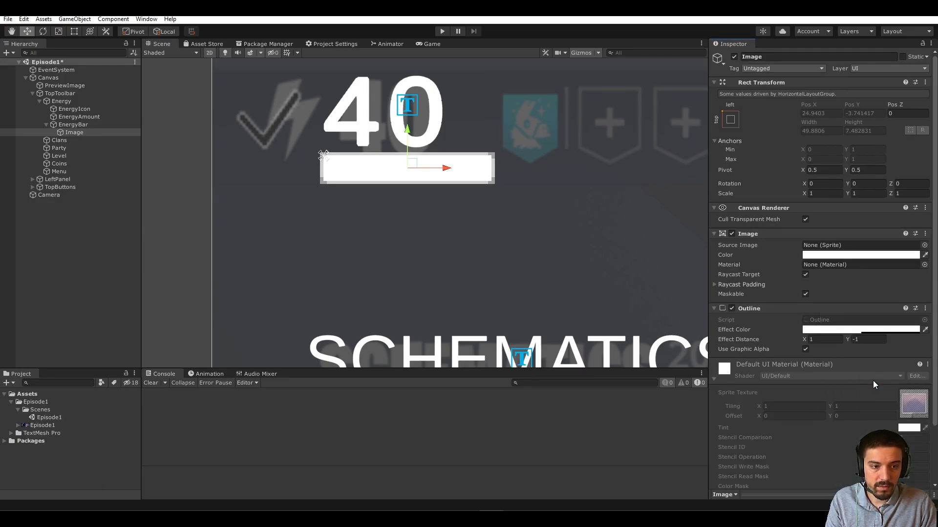
Step: Sample a light grey from the scene as the Image's outline effect color, and duplicate that Image inside EnergyBar
click(925, 331)
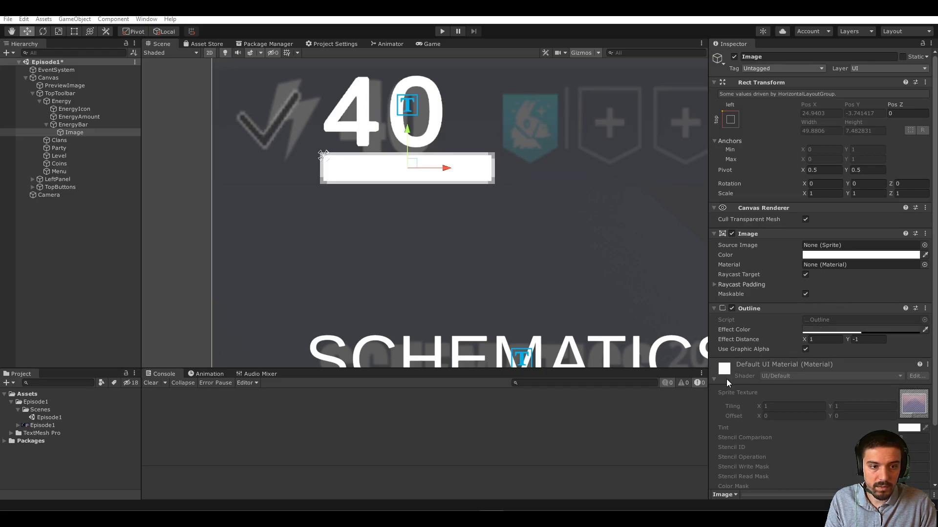
click(494, 167)
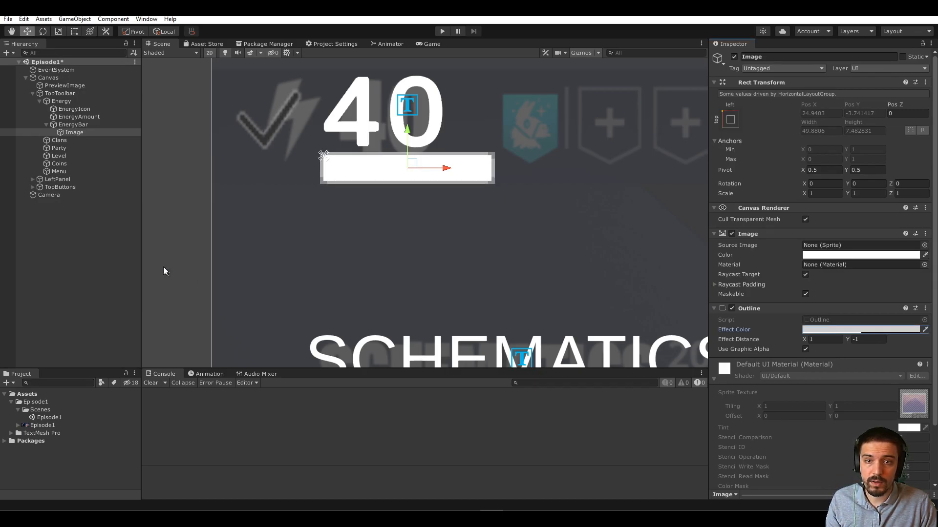
click(71, 126)
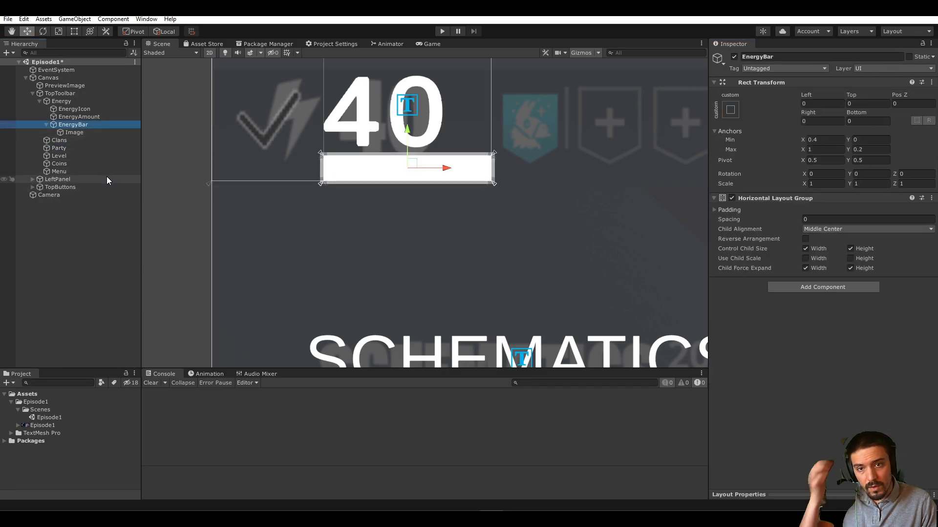
click(108, 133)
key(ctrl+d)
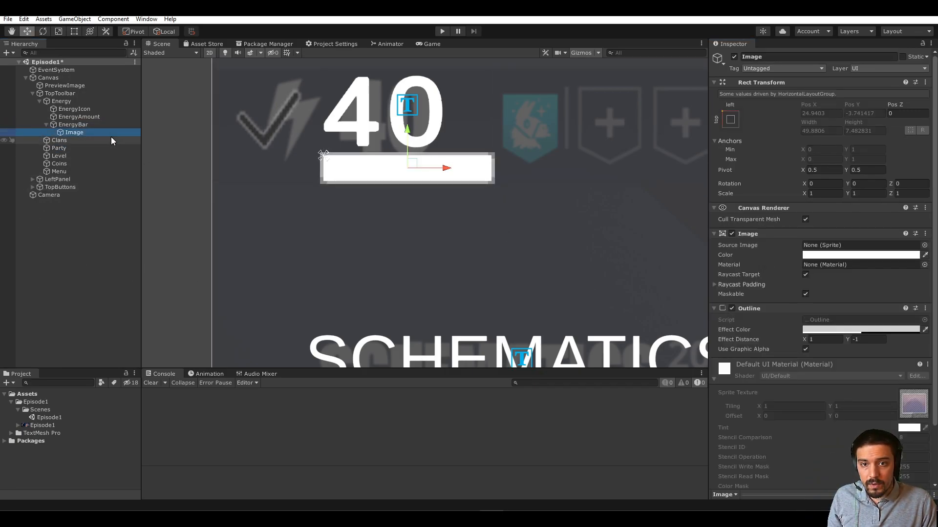
Step: Try the Use Child Scale width option in EnergyBar's Horizontal Layout Group, and turn it off again
click(78, 125)
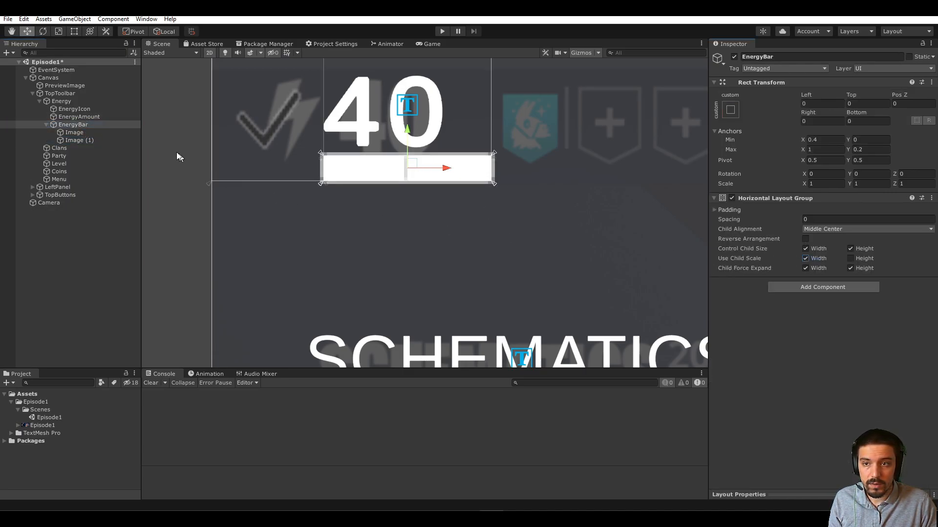
click(87, 133)
click(74, 125)
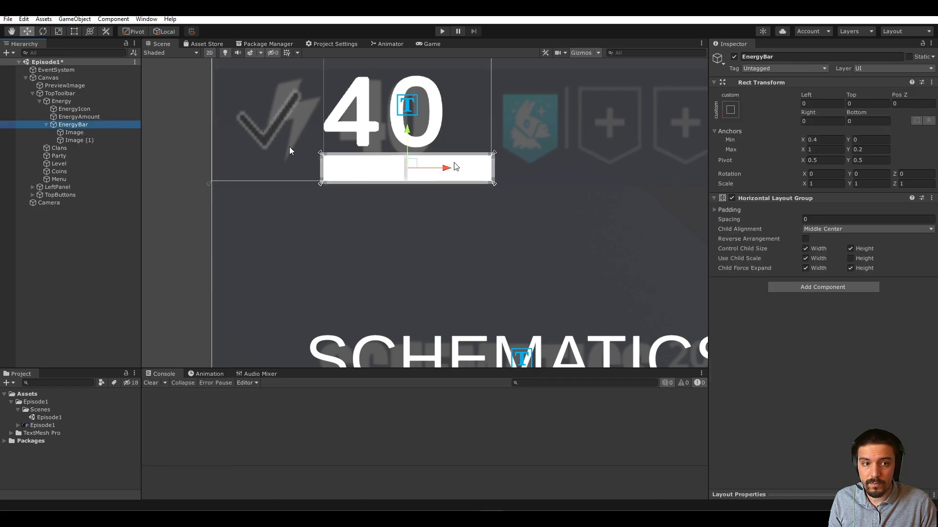
click(804, 259)
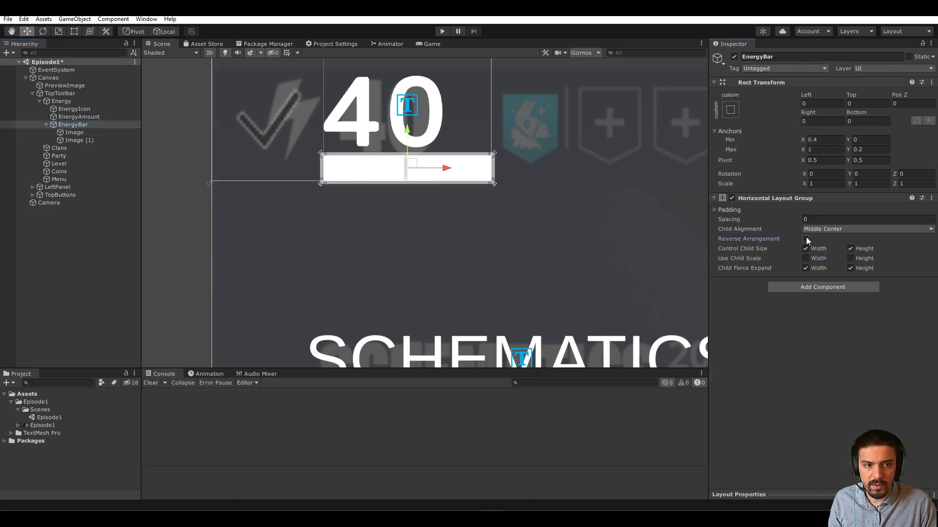
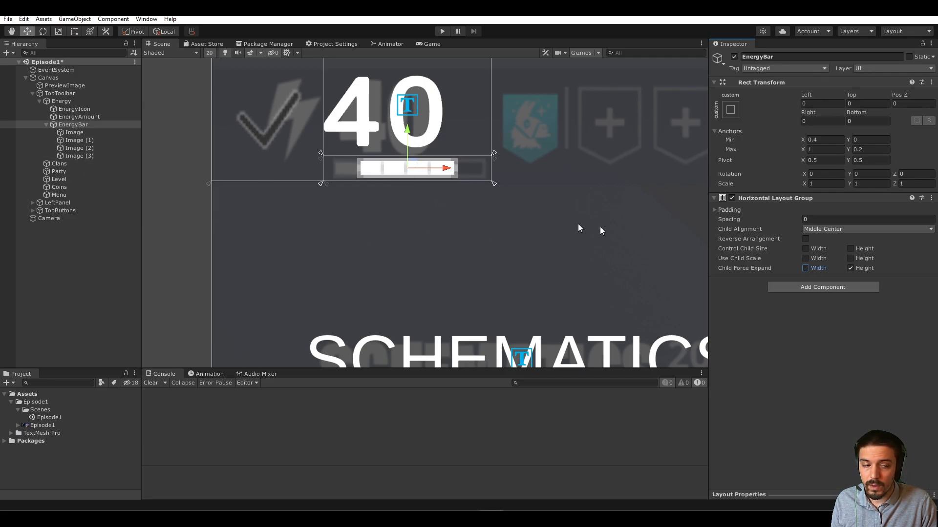
Step: Try different Child Force Expand settings on EnergyBar's layout group, and return to width off and height on
click(806, 268)
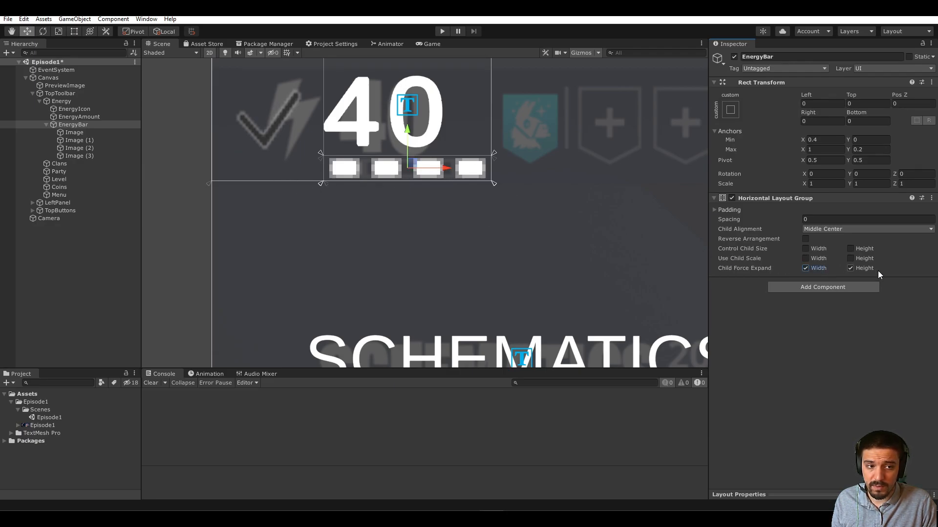
click(855, 269)
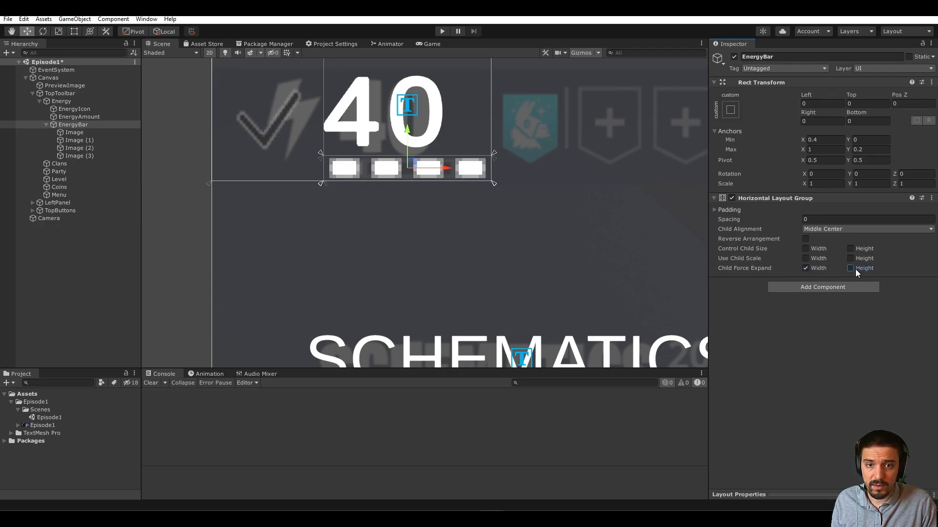
click(805, 268)
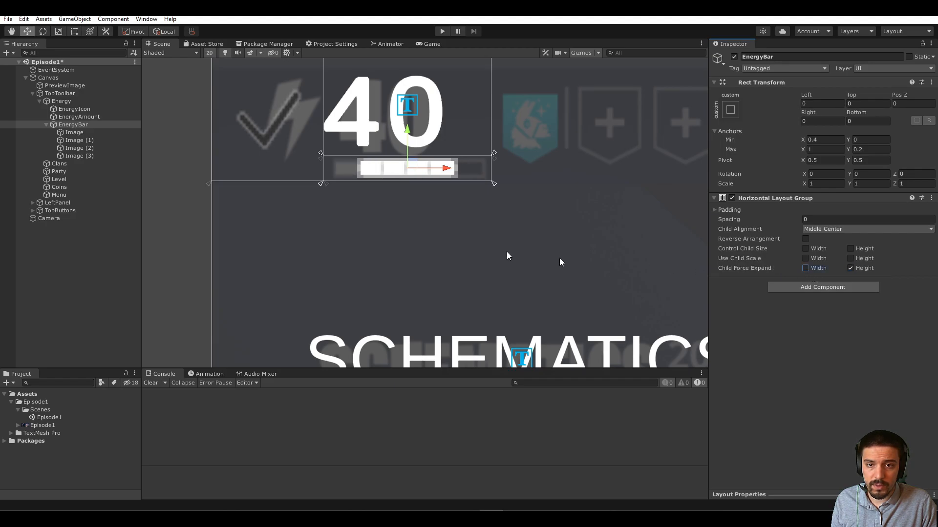
Step: Duplicate the last Image inside EnergyBar, and temporarily deactivate all five Images to compare them with the reference bar
click(76, 157)
key(ctrl+d)
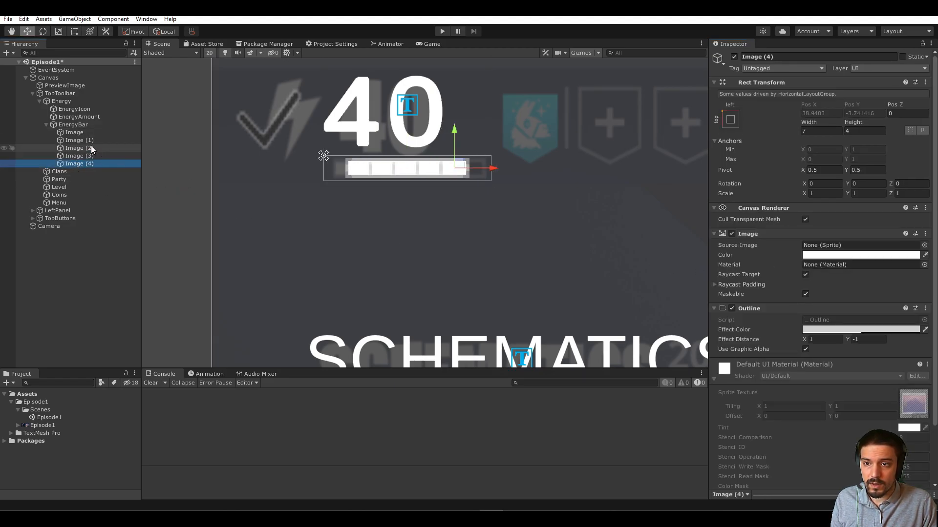
shift+click(74, 132)
click(734, 57)
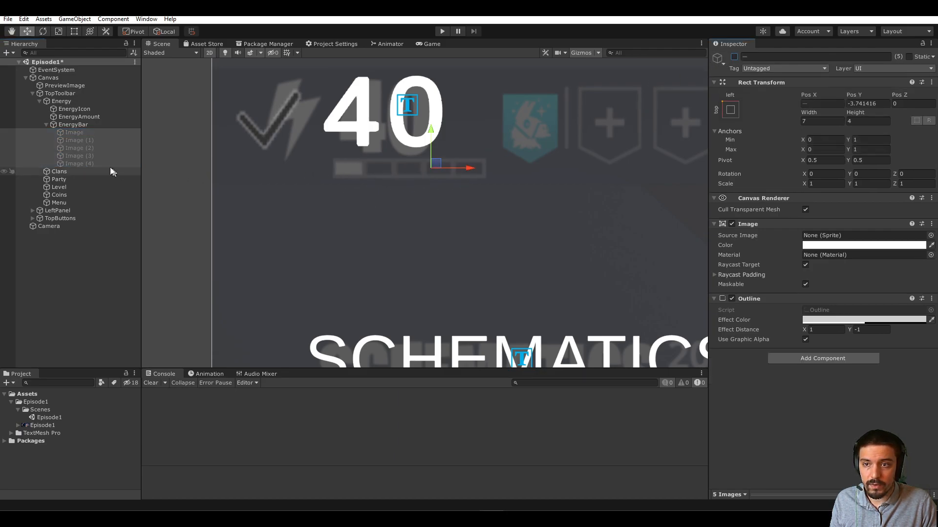
click(734, 57)
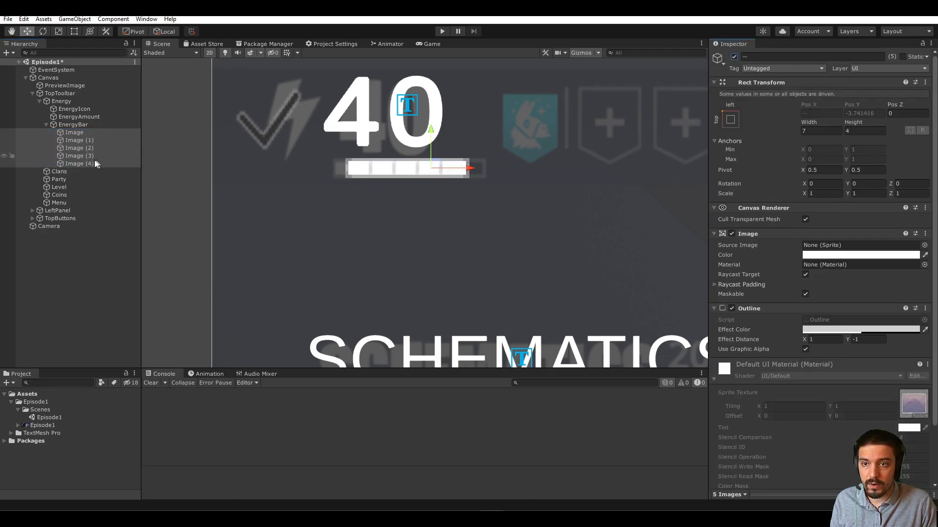
Step: Rename the five Images inside EnergyBar in order as 1, 2, 3, 4 and 5
click(80, 135)
click(81, 135)
text(1)
key(Return)
key(Left)
click(81, 139)
click(80, 139)
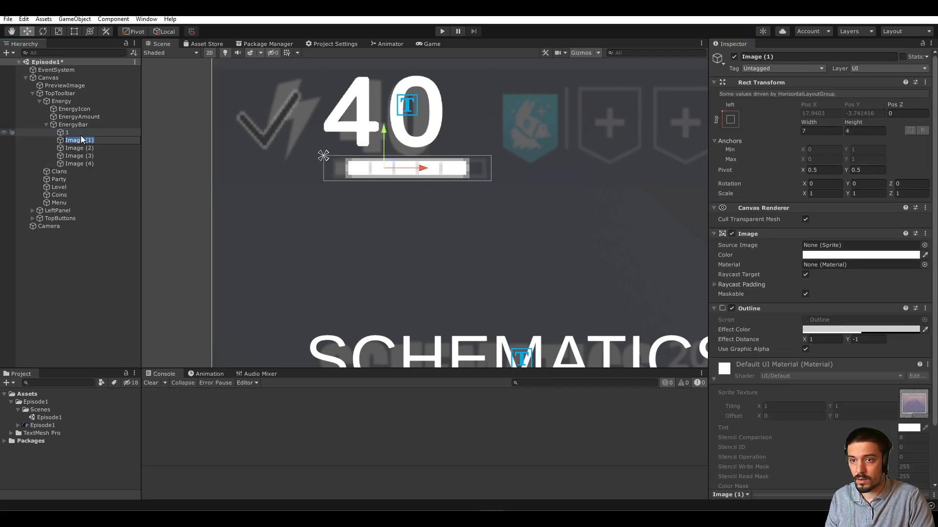
text(2)
key(Return)
key(Down)
key(F2)
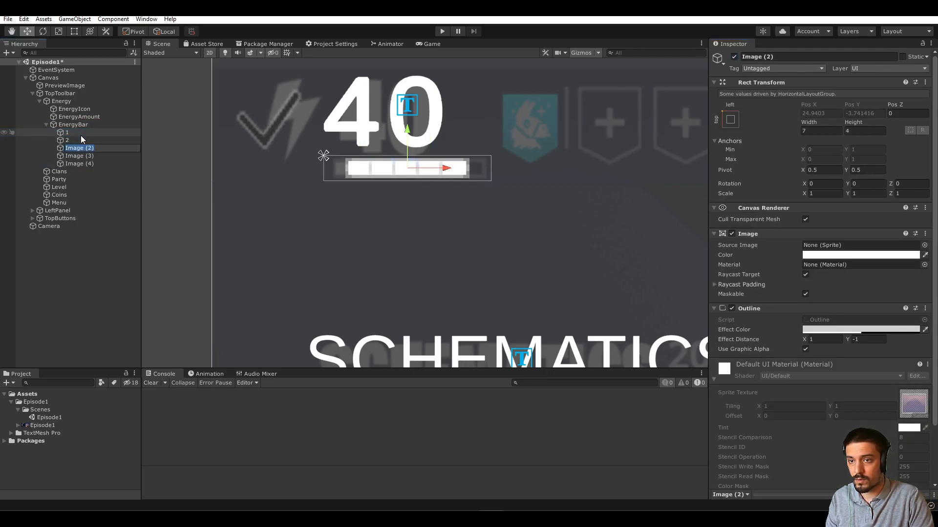
text(3)
key(Return)
key(Down)
key(F2)
text(4)
key(Return)
key(Down)
key(F2)
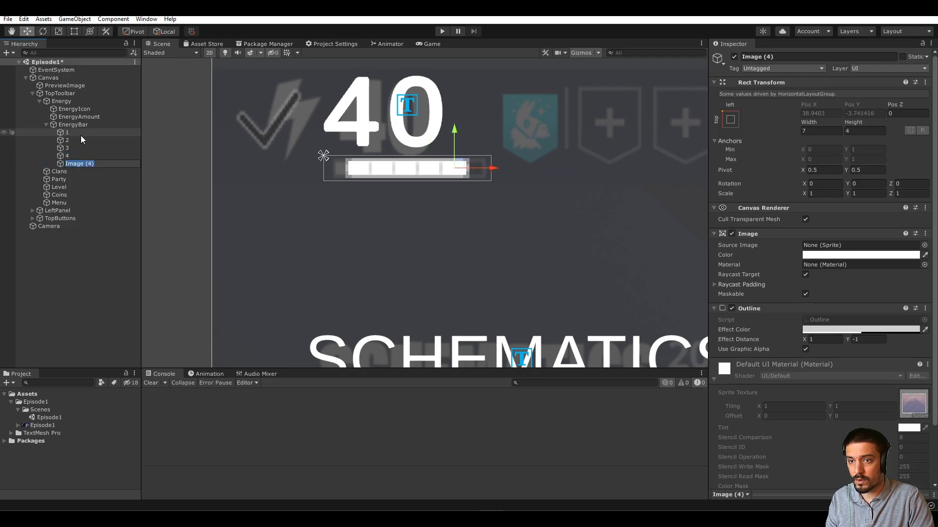
text(5)
key(Return)
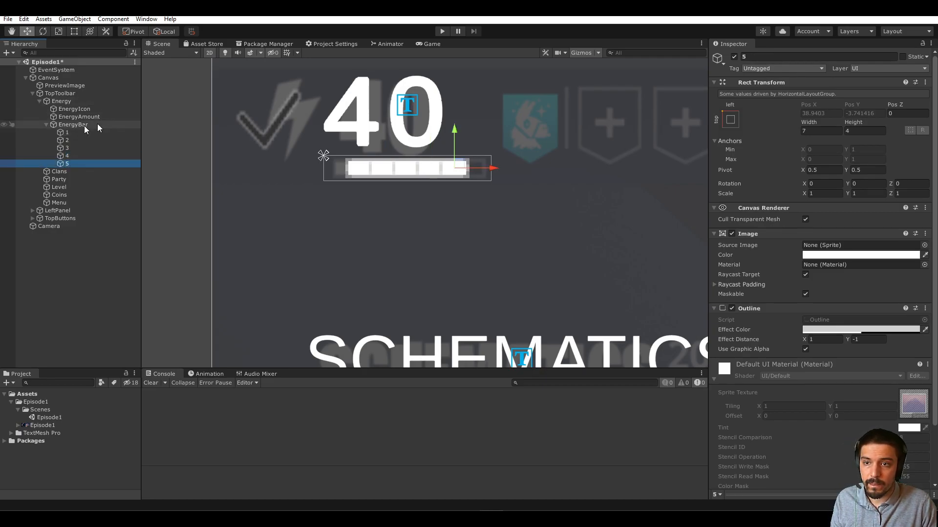
Step: Set the width of all five EnergyBar segments to 8.5
click(74, 132)
shift+click(74, 163)
click(804, 130)
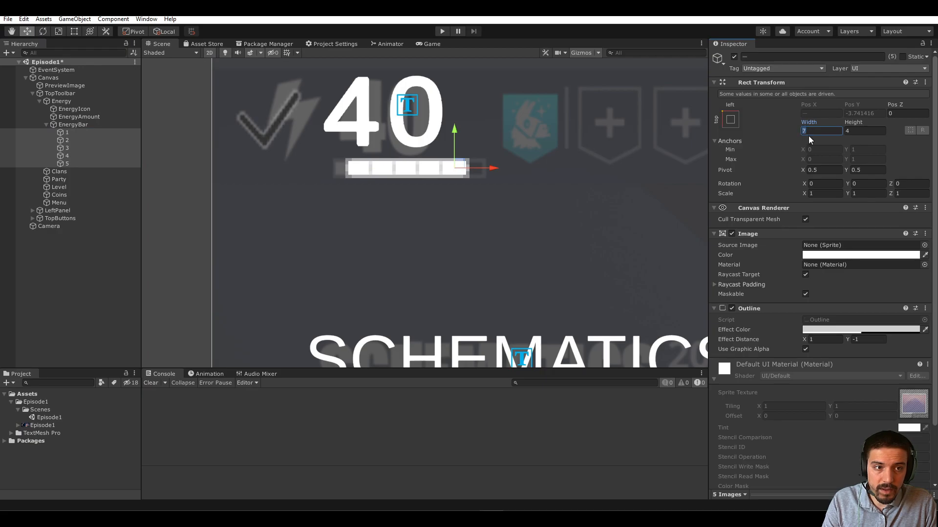
text(8)
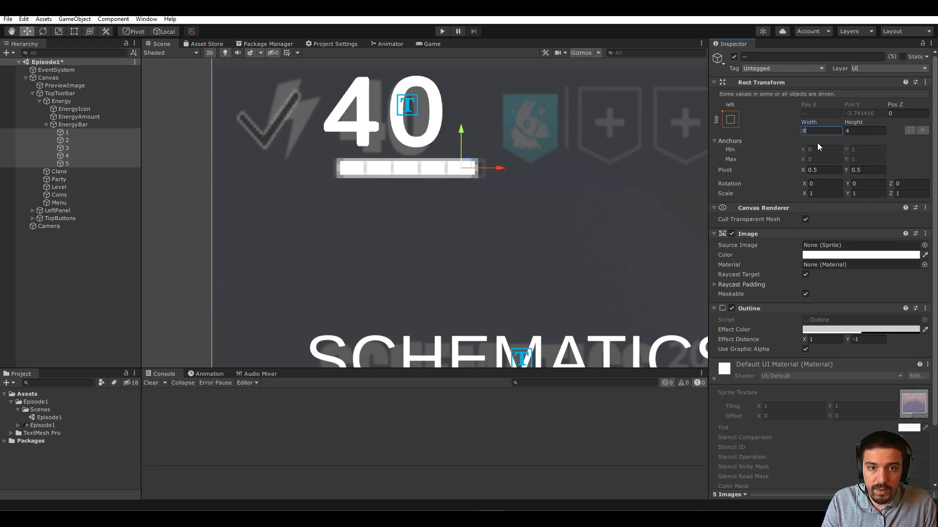
double_click(814, 130)
text(.5)
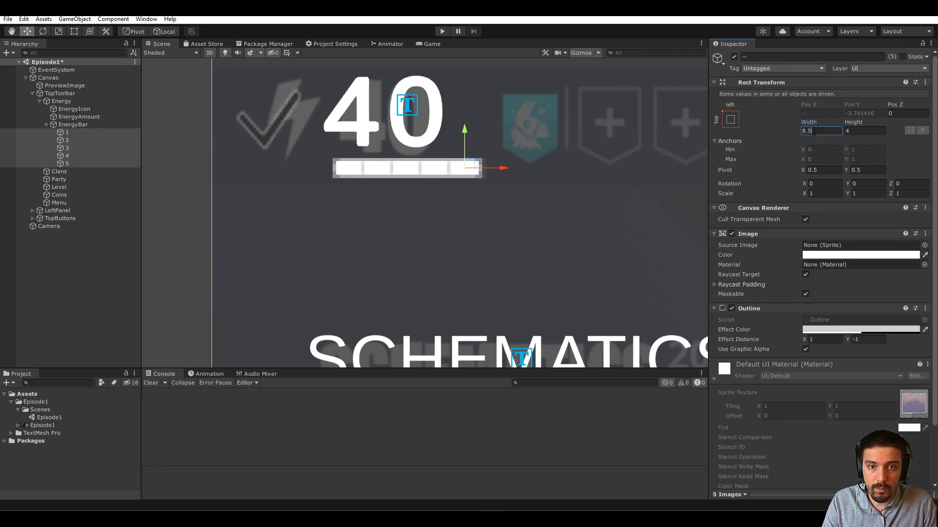
click(121, 135)
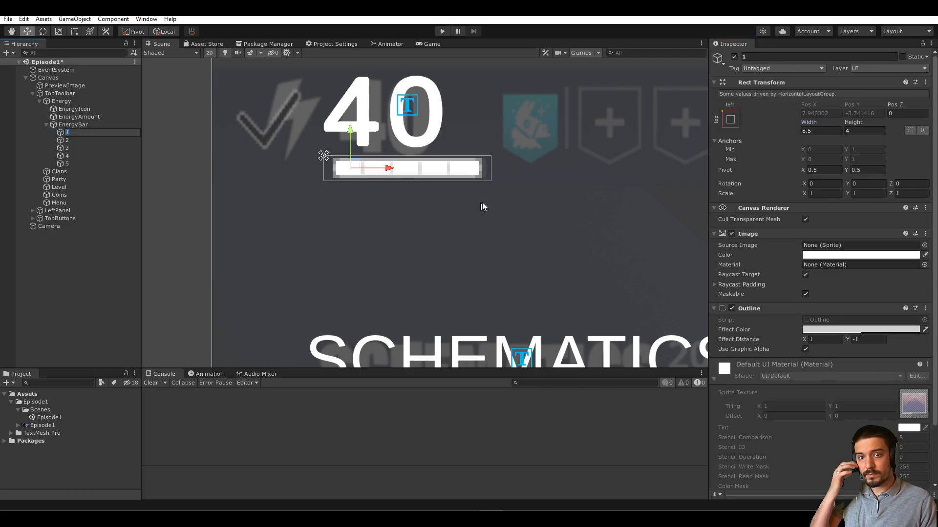
Step: Collapse EnergyBar and its parent Energy in the object hierarchy
scroll(482, 202, down, 4)
click(104, 124)
key(Left)
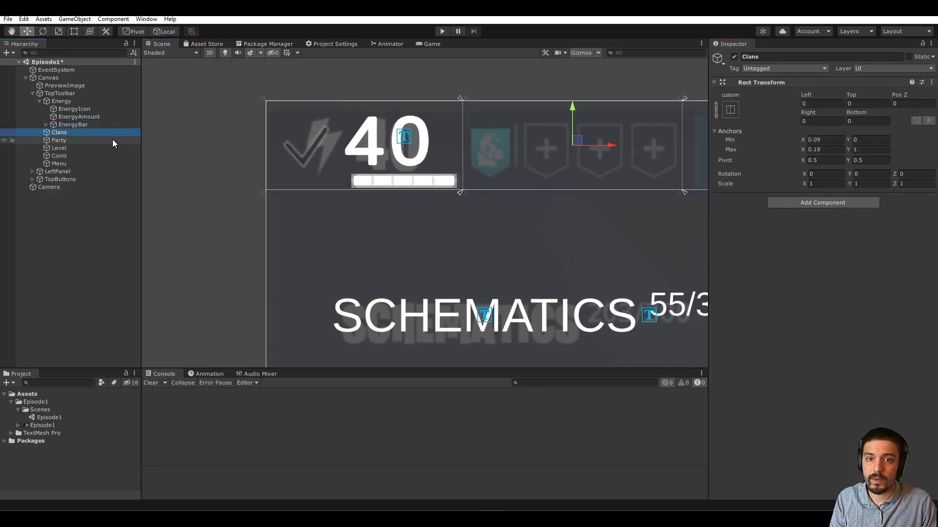
key(Up)
key(Up)
key(Up)
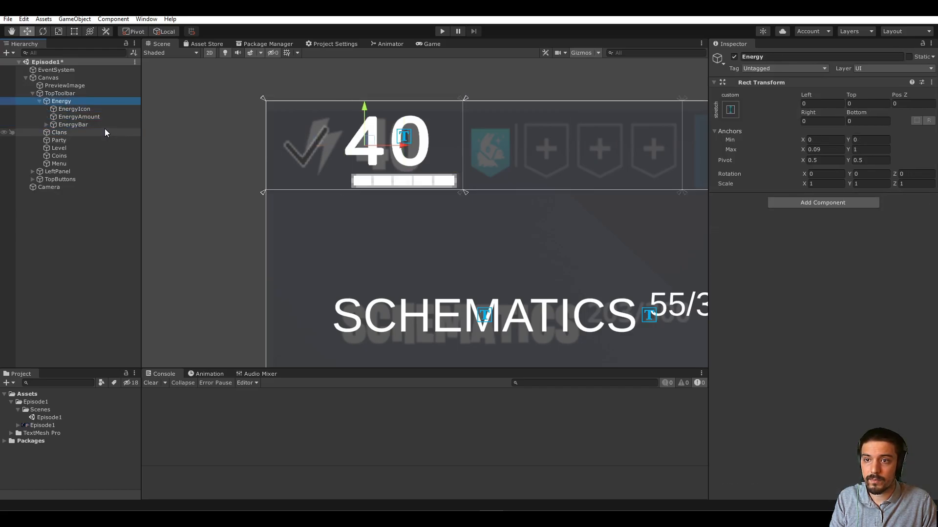
key(Left)
Step: Add a Horizontal Layout Group component to Clans and set its child alignment to Middle Center
key(Down)
middle_drag(432, 172, 195, 149)
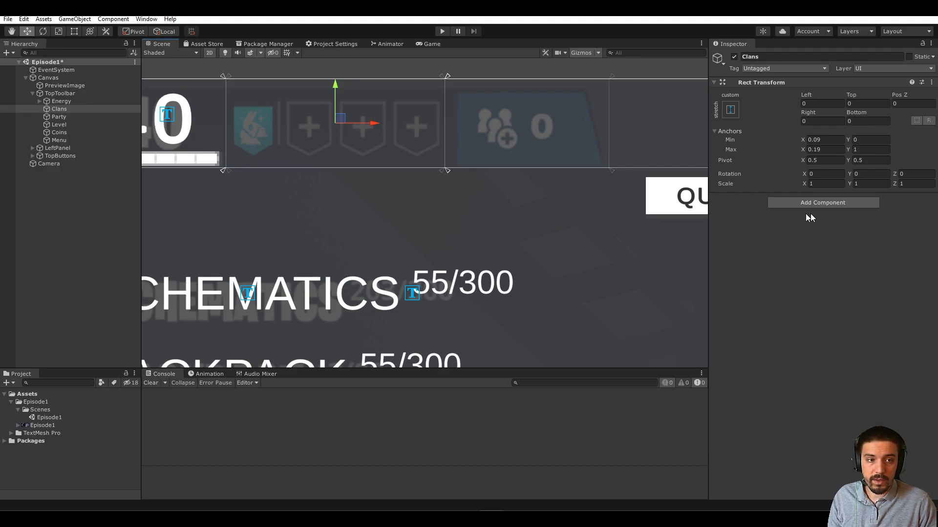
click(828, 201)
text(horiz)
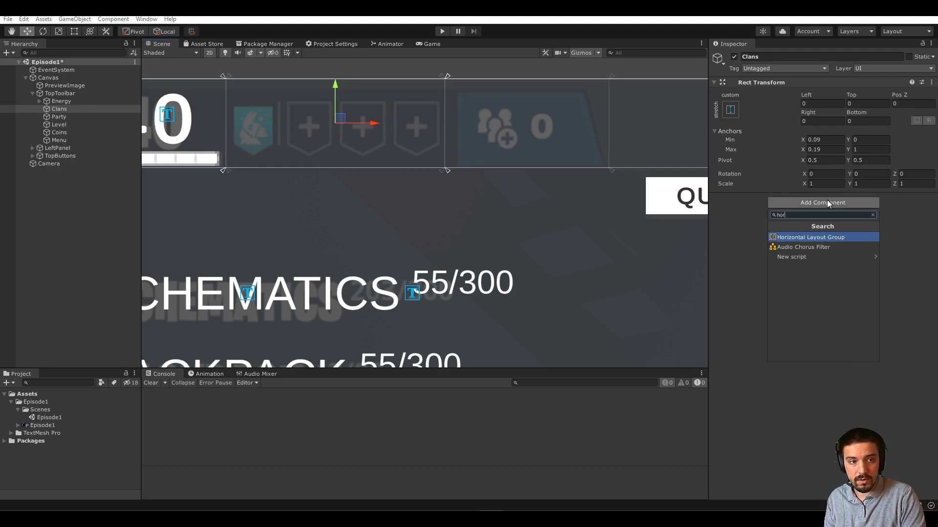
key(Return)
click(828, 229)
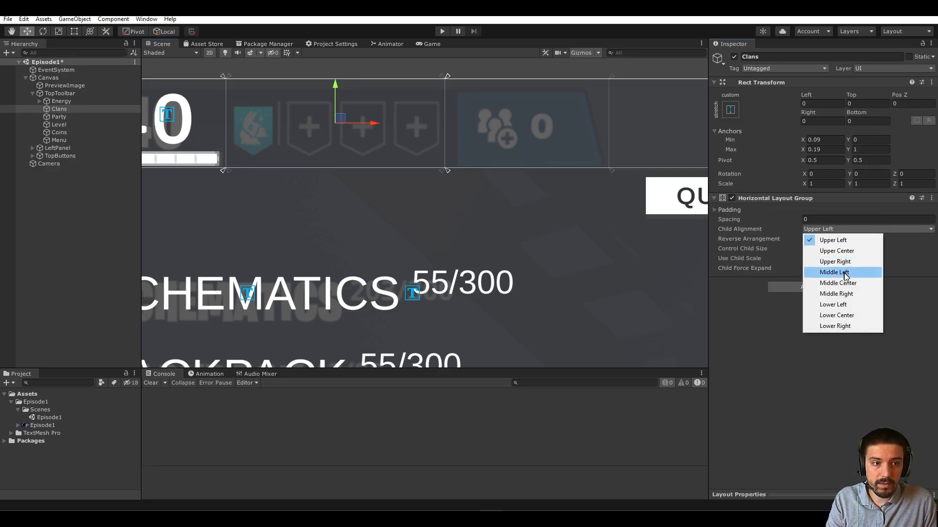
click(841, 276)
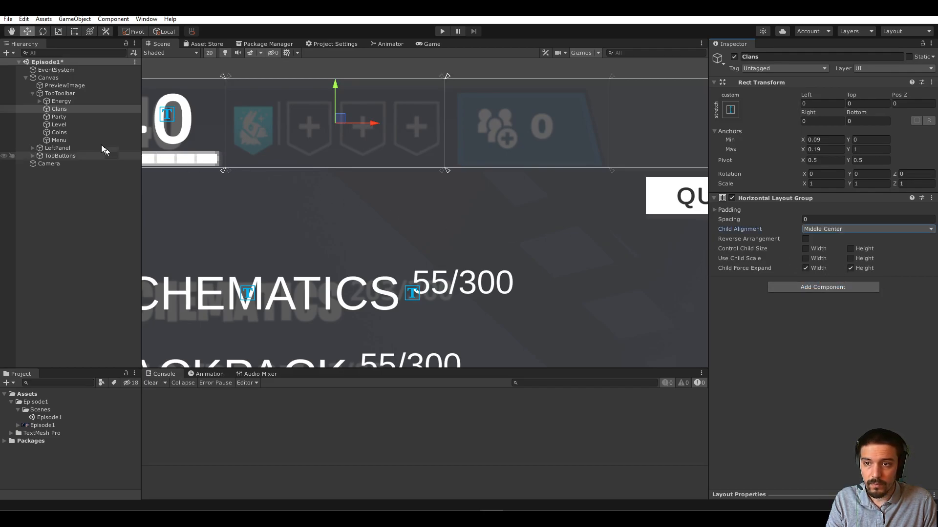
Step: Add a UI Image as a child of Clans
right_click(59, 109)
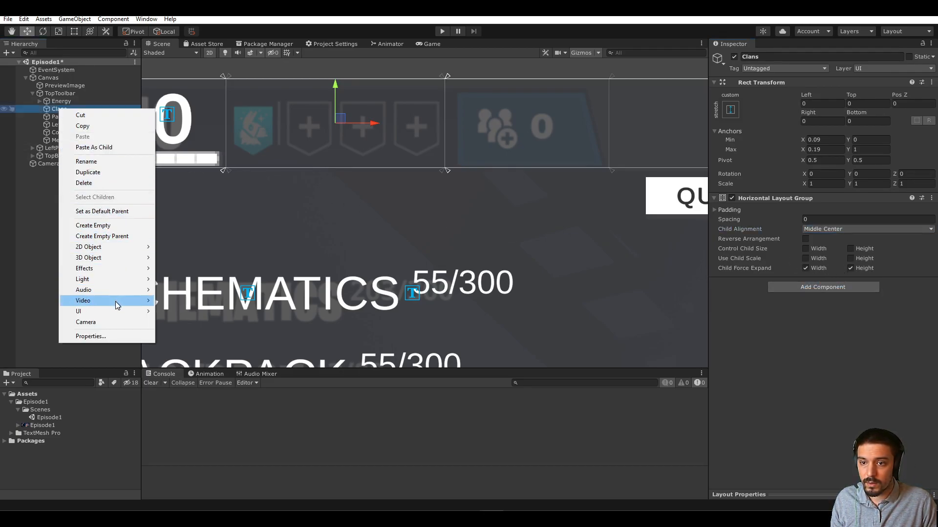
mouse_move(116, 304)
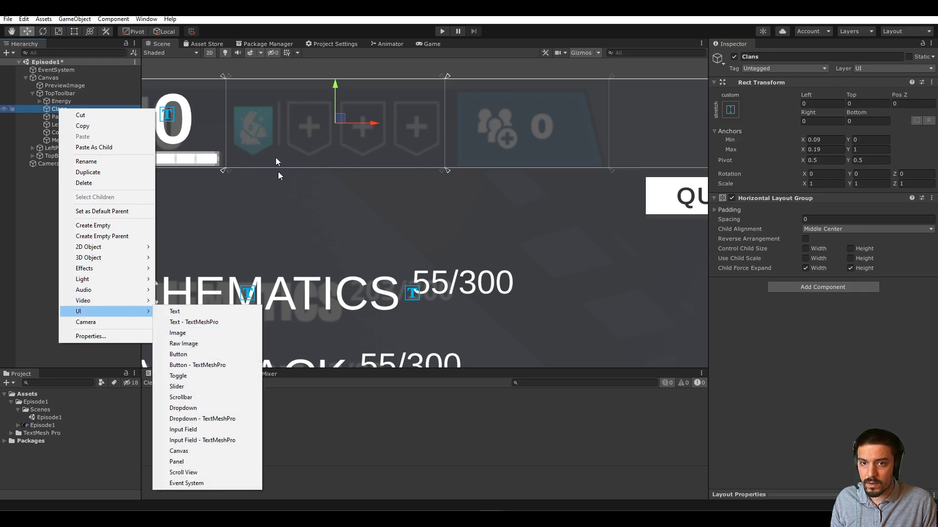
click(278, 142)
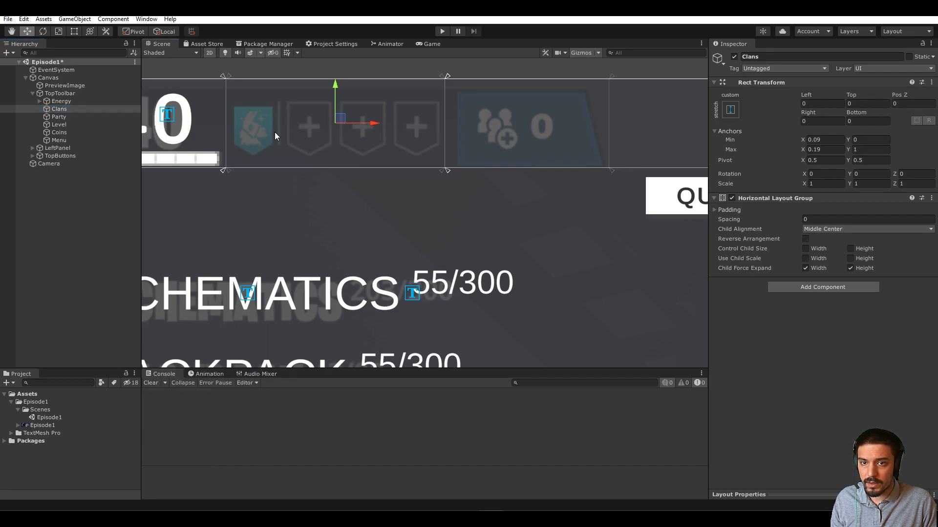
right_click(63, 108)
mouse_move(119, 316)
click(185, 332)
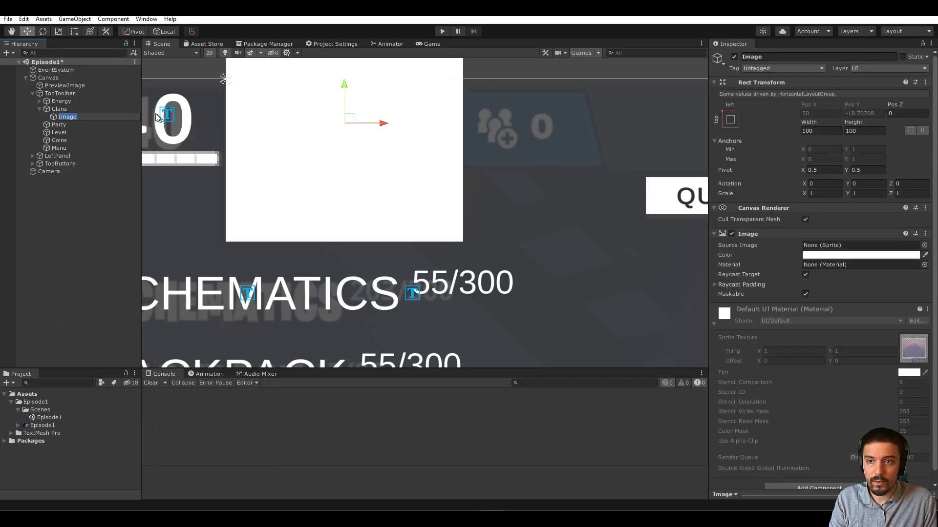
Step: Make the Horizontal Layout Group on Clans control the height of its children
click(81, 111)
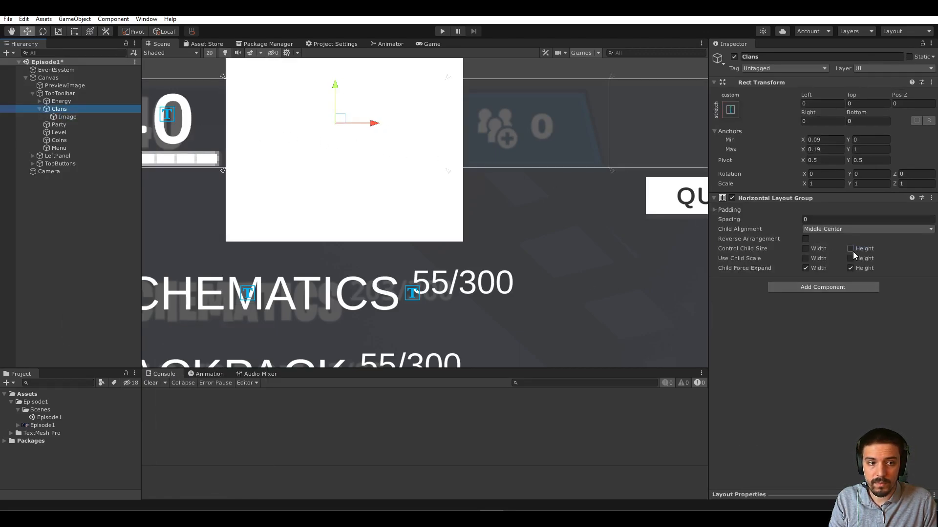
click(850, 248)
click(67, 117)
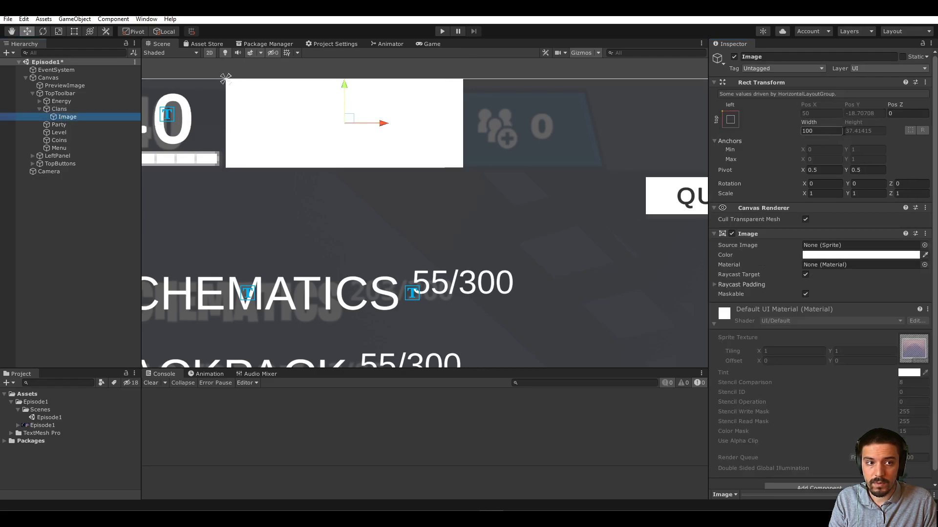
click(110, 108)
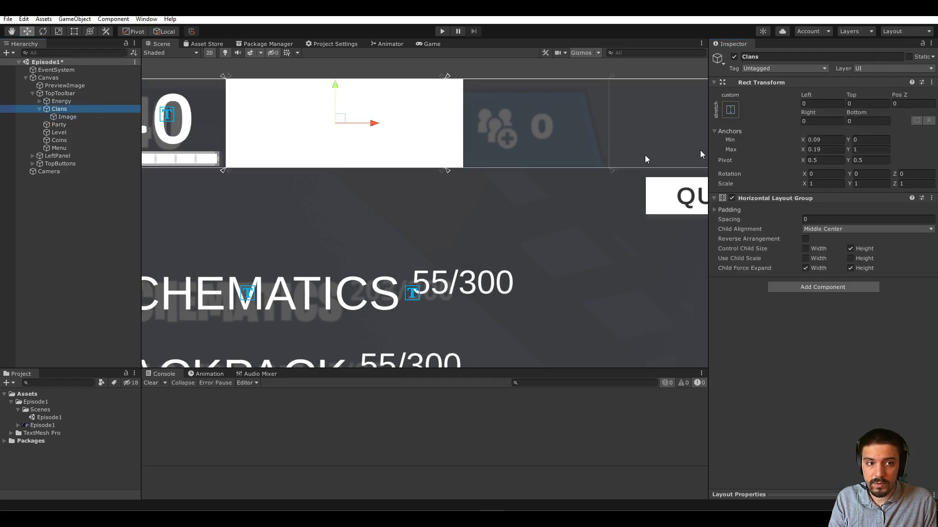
Step: Turn off child height control in Clans' layout group and set its child image to width 17 and height 25
click(850, 248)
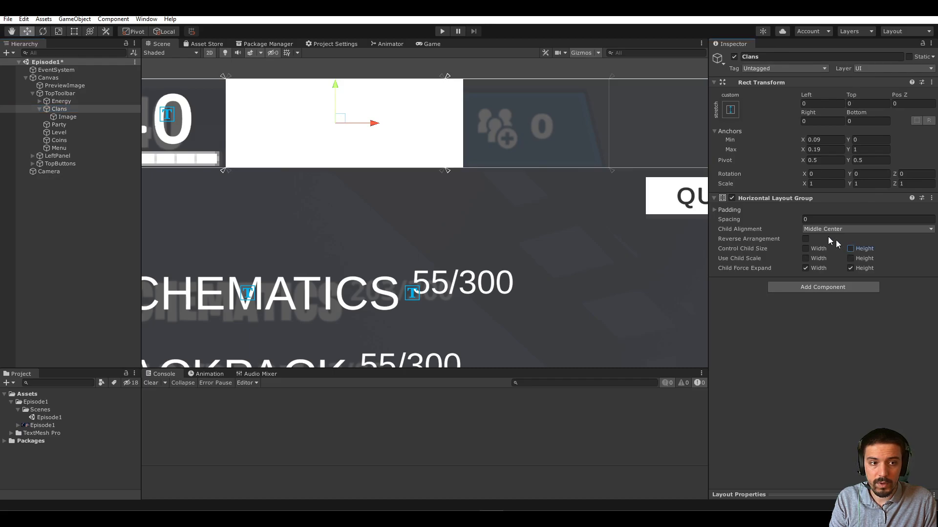
click(79, 118)
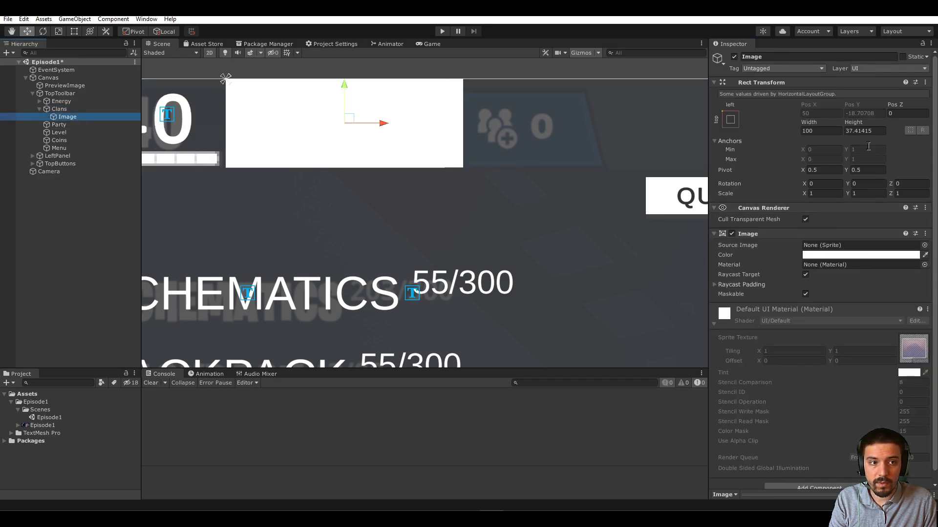
click(864, 131)
text(25)
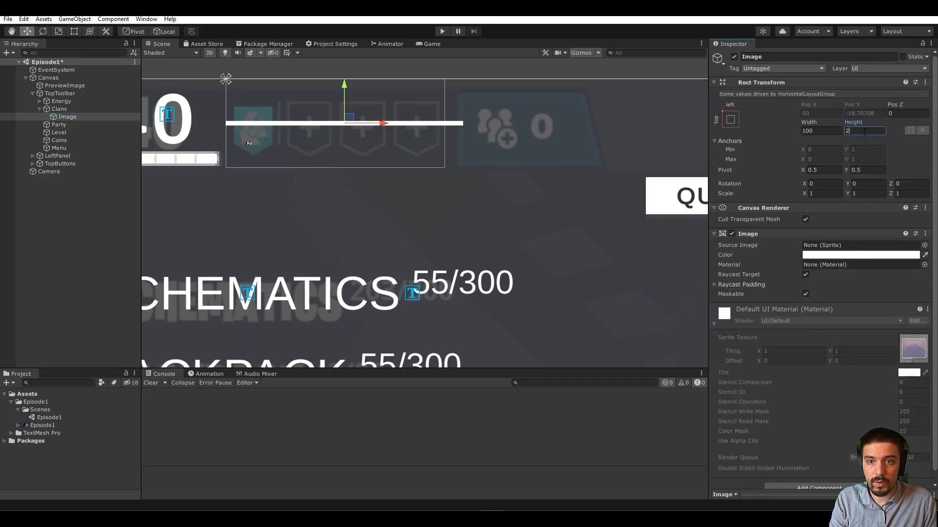
click(832, 131)
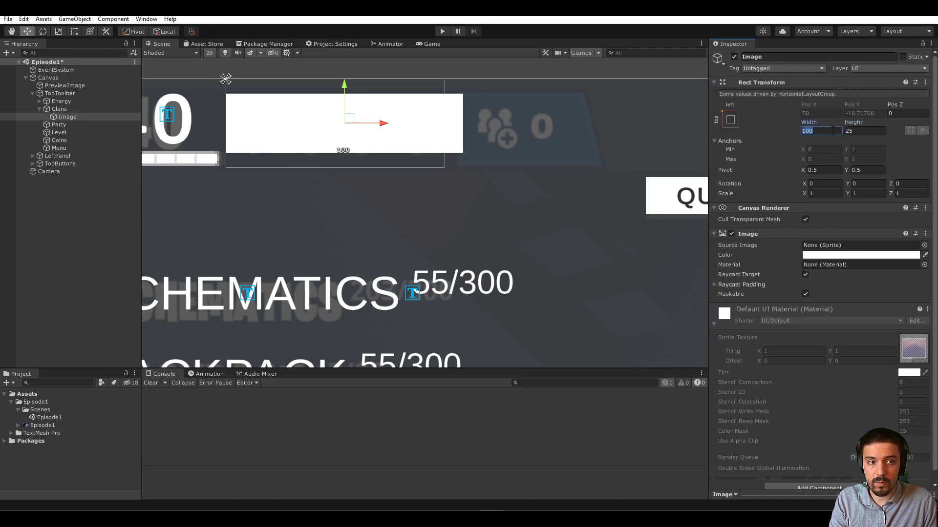
text(10)
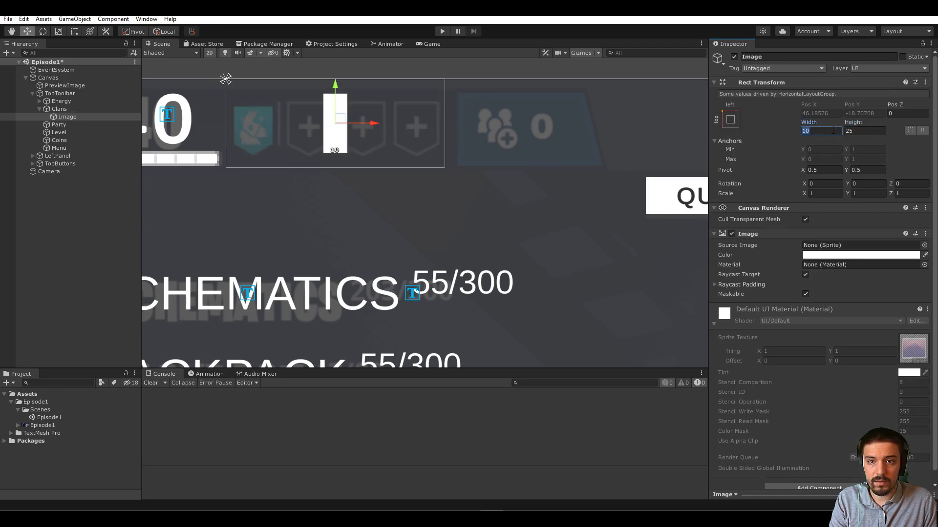
text(17)
Step: Rename the image under Clans as 1
click(66, 109)
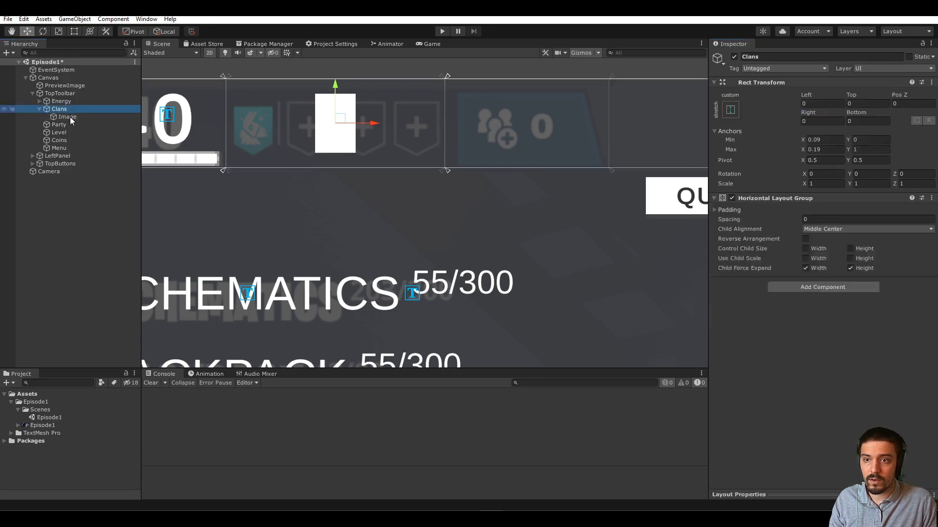
click(69, 117)
click(75, 120)
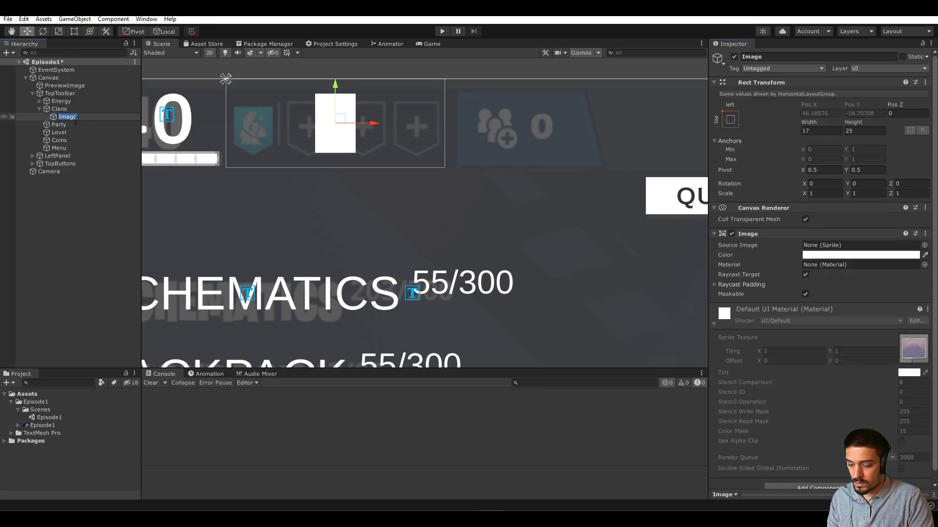
text(1)
key(Return)
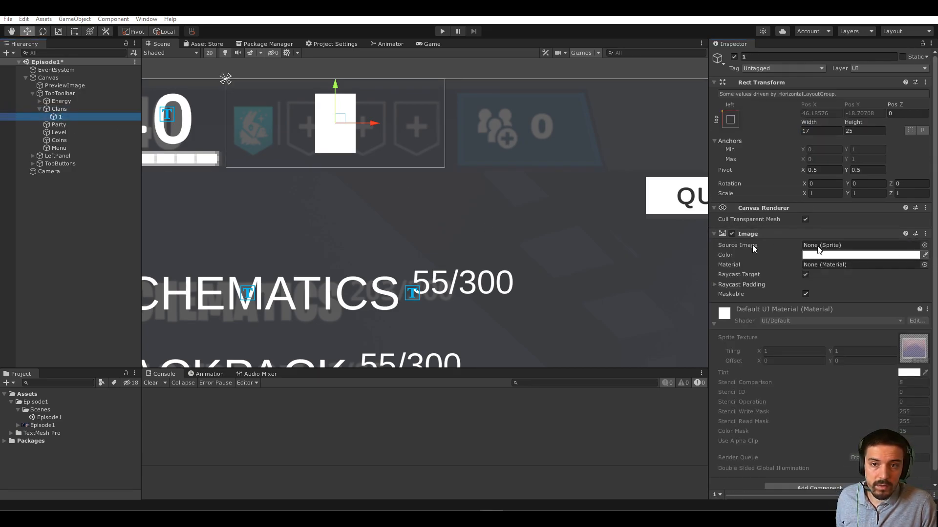
Step: Sample the reference clan icon's color for image 1 and brighten it to a vivid cyan
click(924, 255)
click(253, 150)
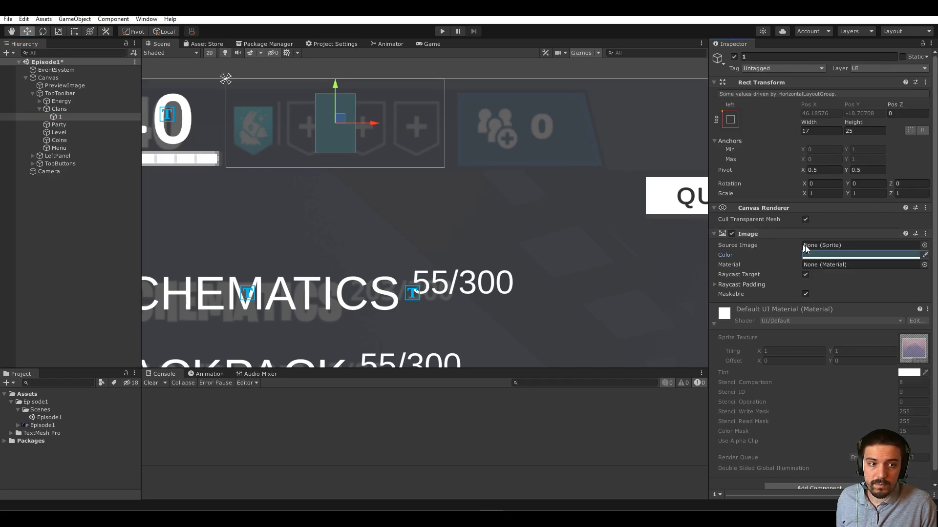
click(817, 256)
drag(856, 316, 894, 303)
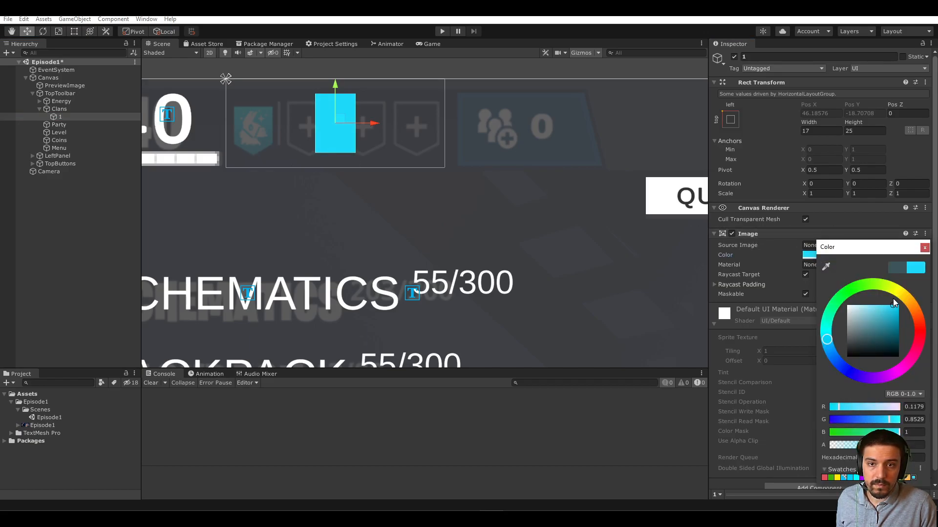
click(925, 247)
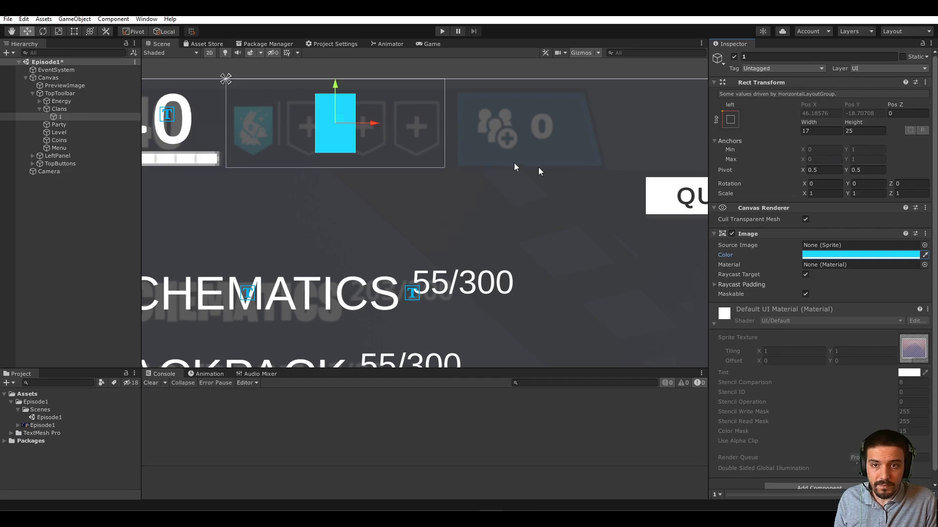
middle_drag(249, 154, 264, 176)
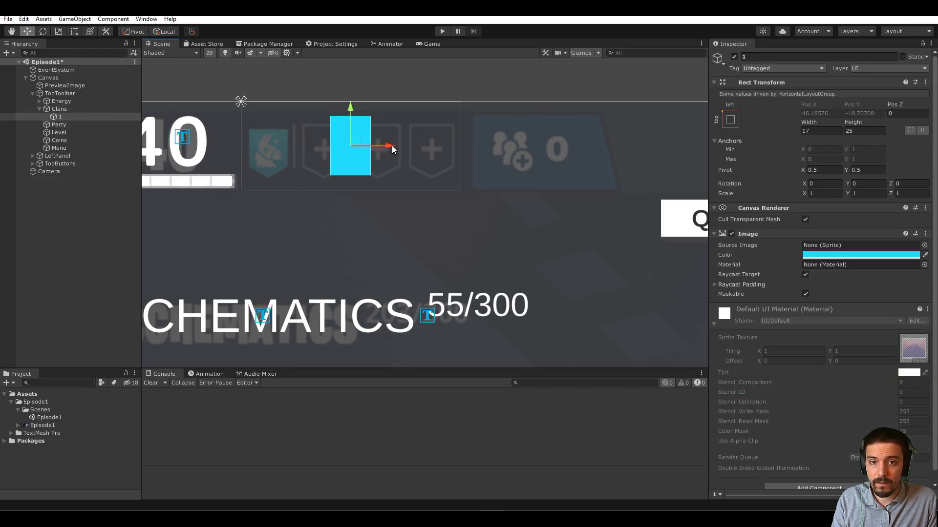
Step: Turn off forced width expansion in Clans' layout group and duplicate image 1 three times
click(71, 109)
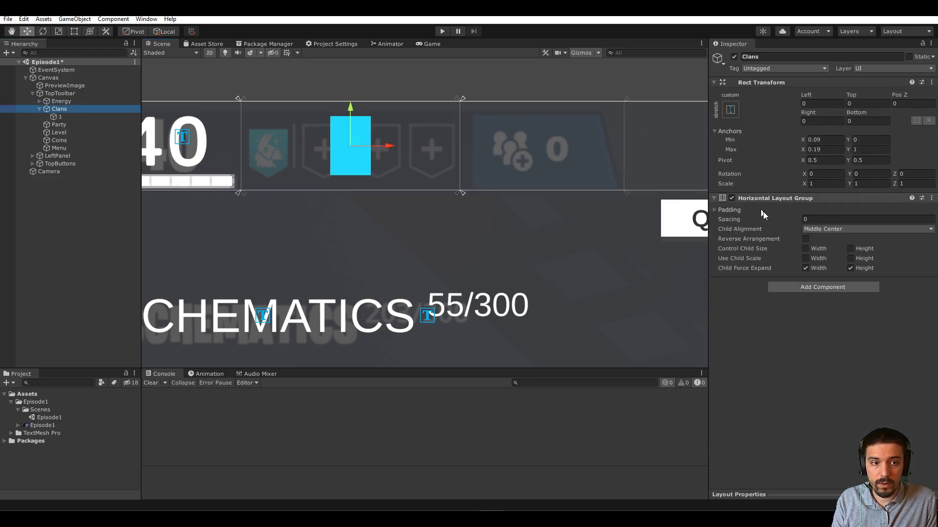
click(806, 268)
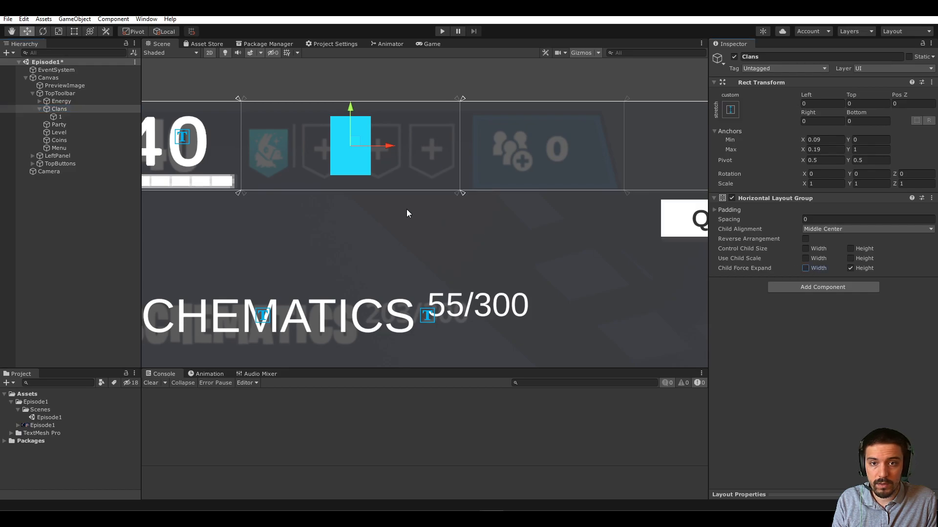
click(80, 117)
key(ctrl+d)
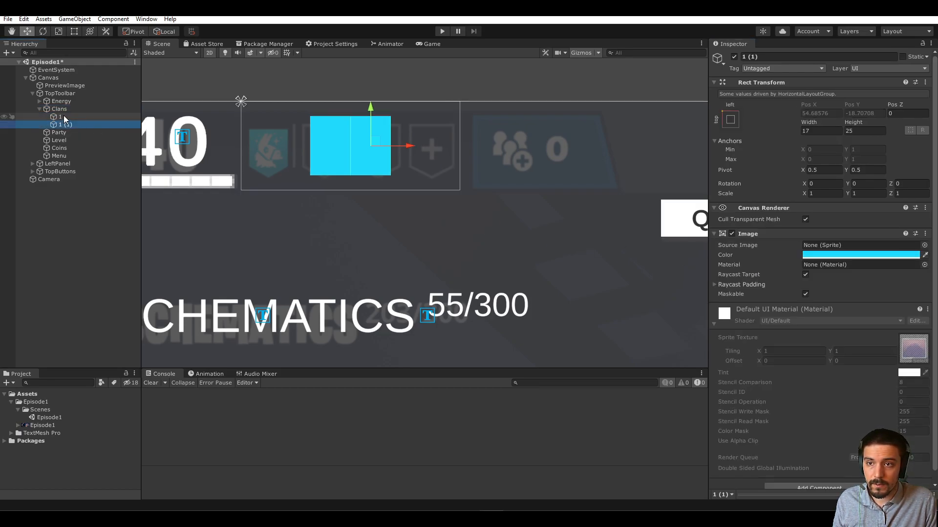
key(ctrl+d)
key(ctrl+d)
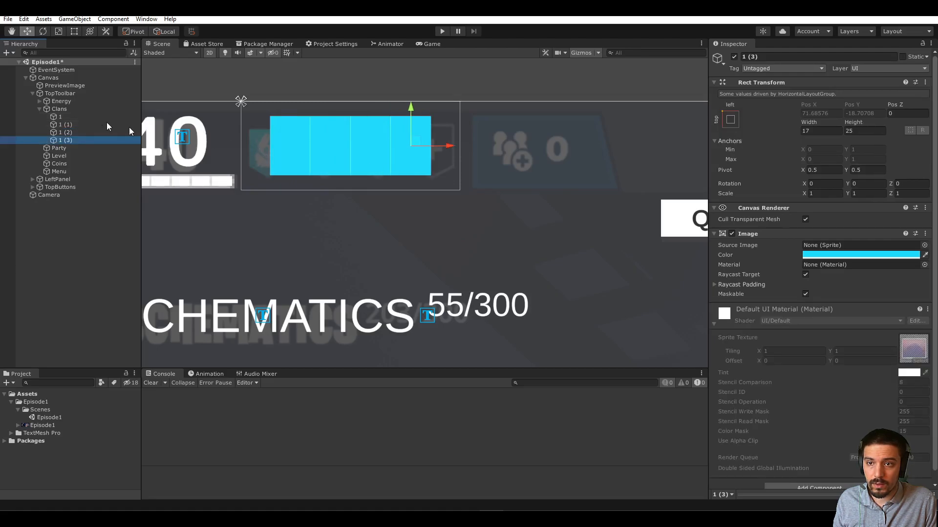
Step: Briefly deactivate Clans to compare its images with the reference icons underneath, and reactivate it
click(122, 112)
click(734, 57)
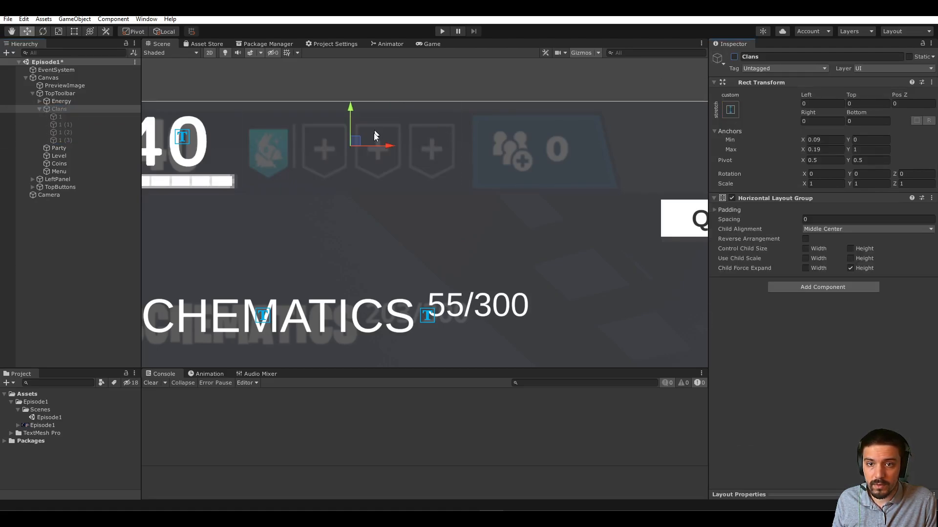
click(734, 56)
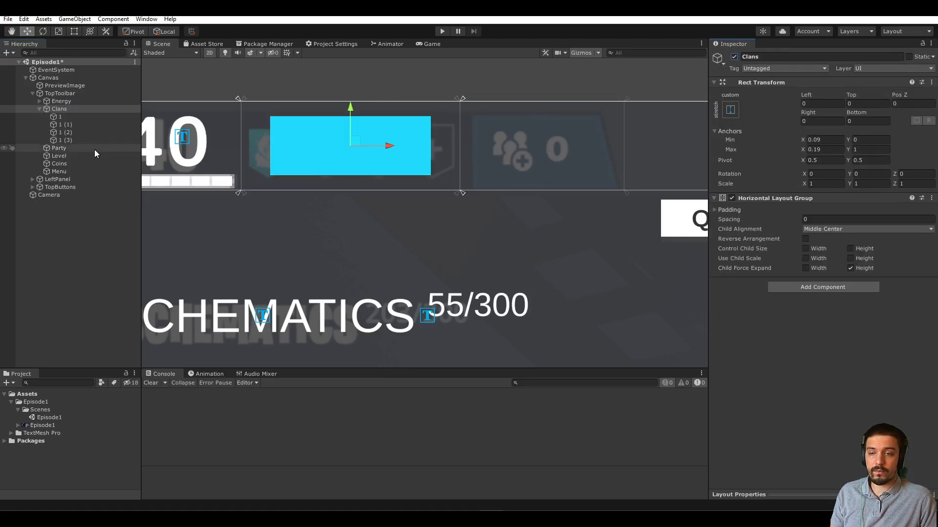
Step: Rename the three copies under Clans as 2, 3 and 4 in order
click(74, 117)
key(F2)
key(Return)
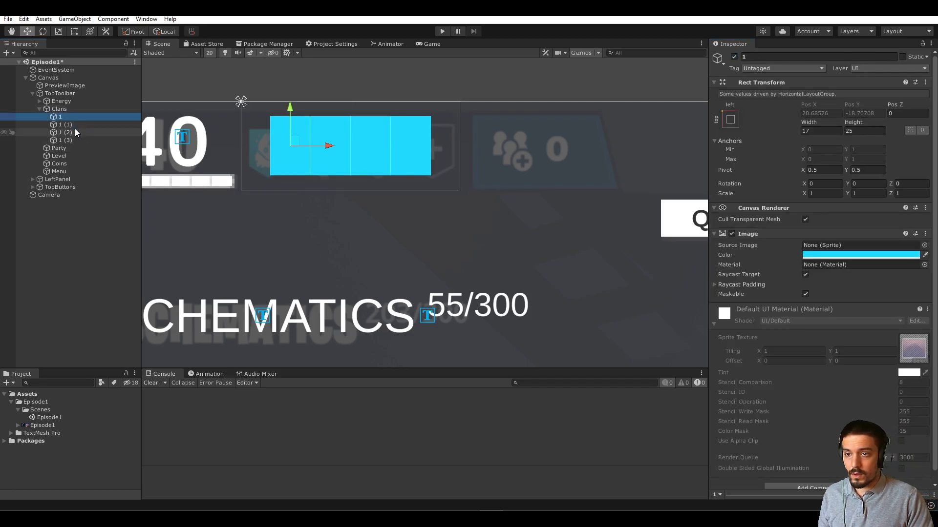
key(Down)
key(F2)
text(2)
key(Return)
key(Down)
key(F2)
text(3)
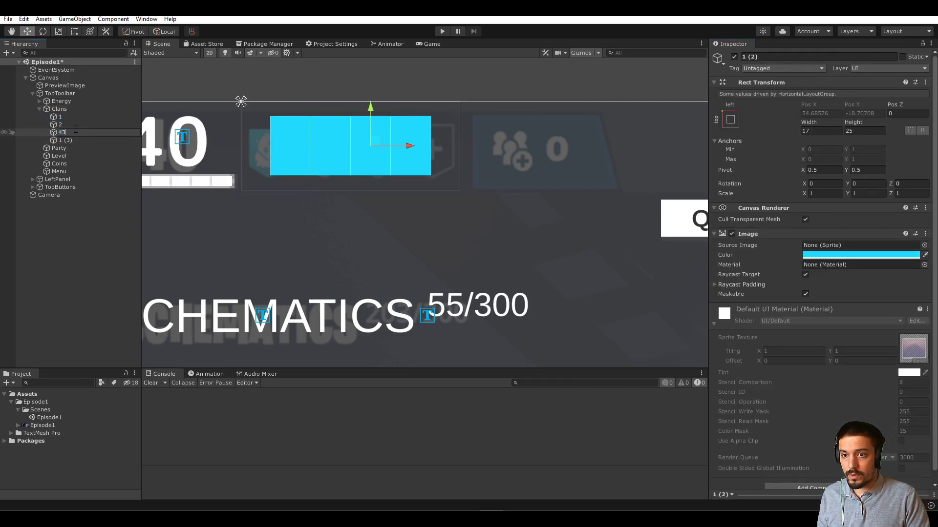
key(Return)
key(Down)
key(F2)
text(4)
key(Return)
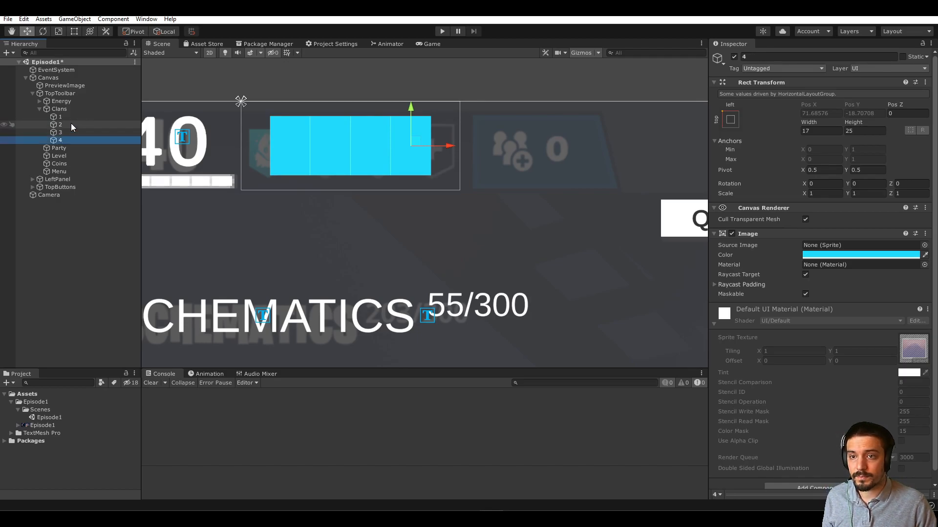
Step: Set the spacing of Clans' Horizontal Layout Group to 5
click(65, 108)
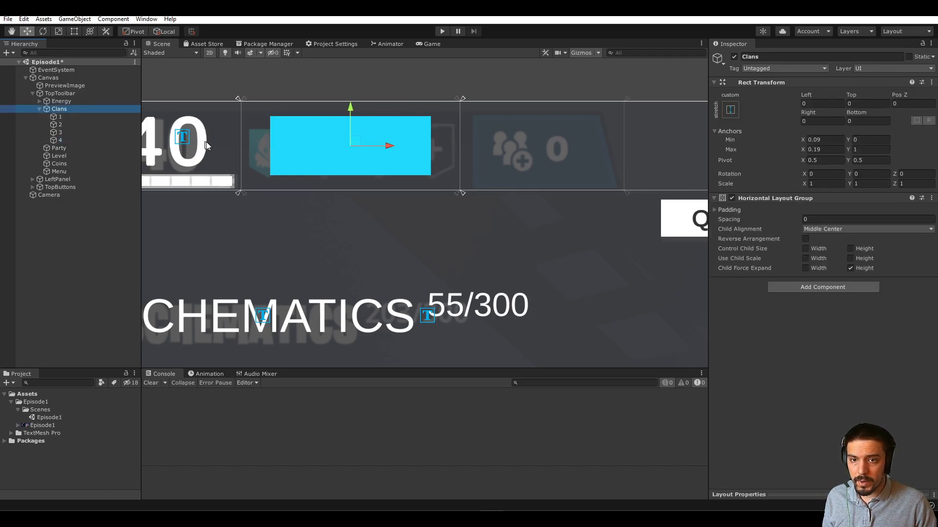
click(821, 220)
text(5)
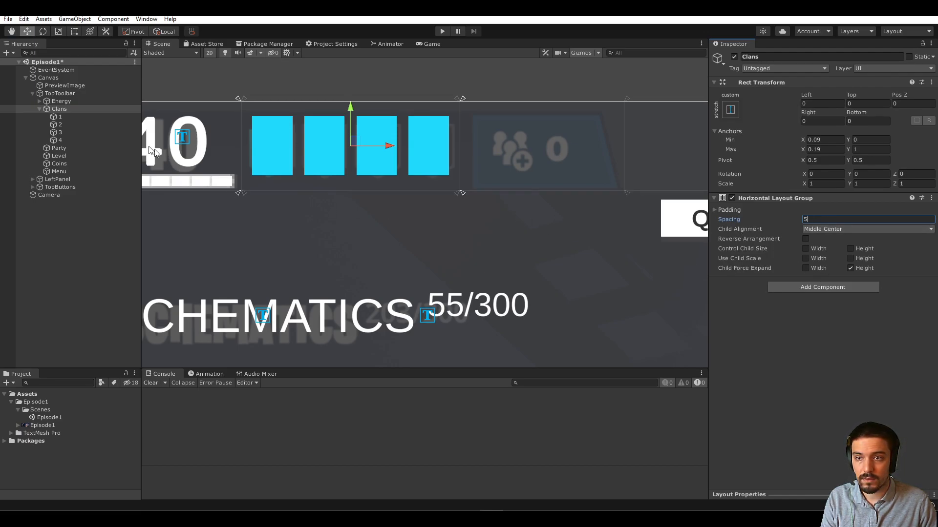
Step: Change the color of images 2, 3 and 4 under Clans to white
click(89, 122)
shift+click(81, 139)
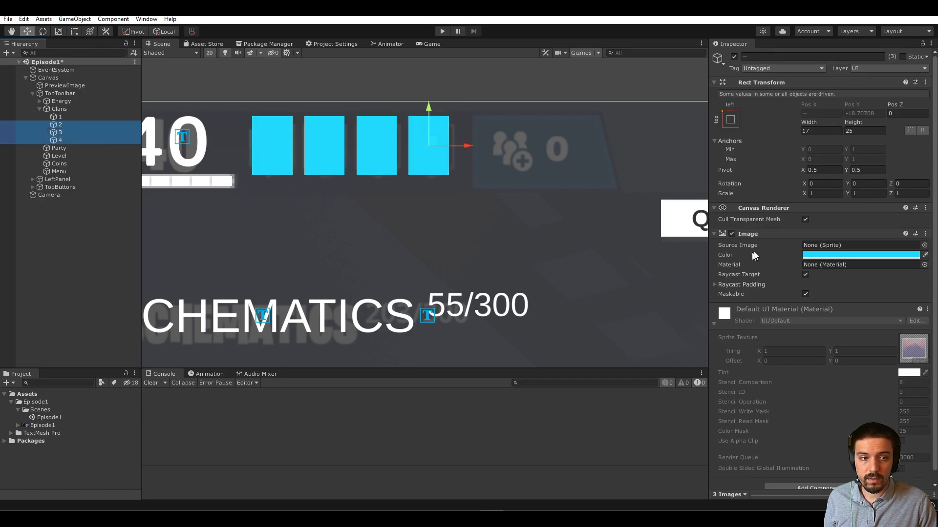
click(809, 255)
drag(845, 315, 831, 303)
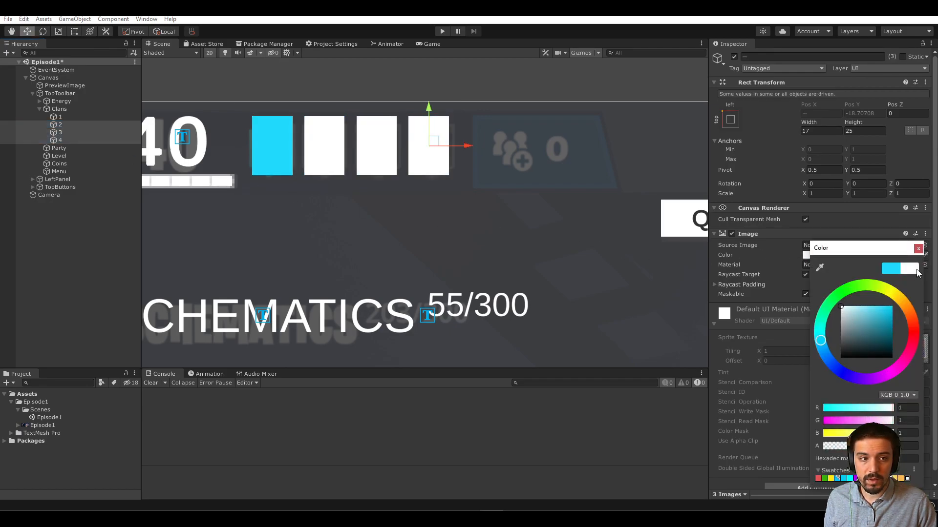
click(919, 248)
Step: Toggle the scene visibility of Clans off and on to compare its images with the reference row
click(92, 131)
click(85, 124)
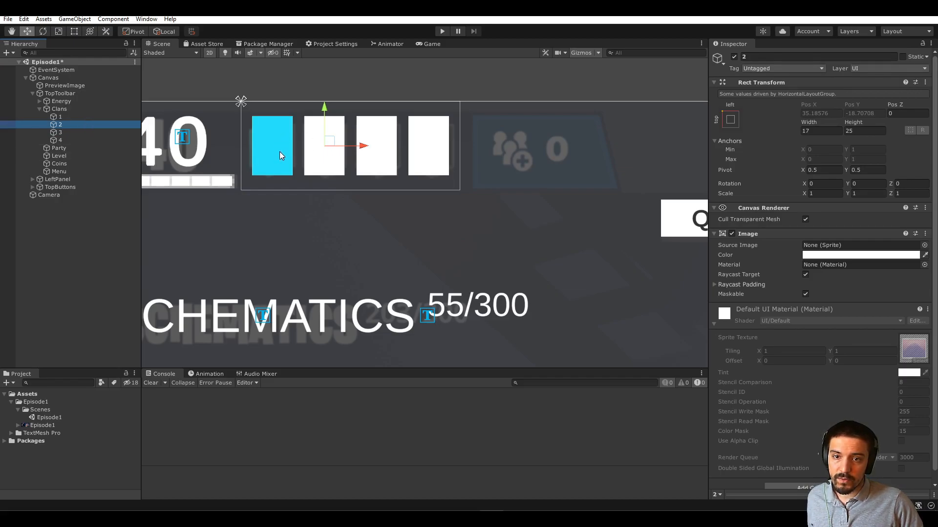
click(61, 110)
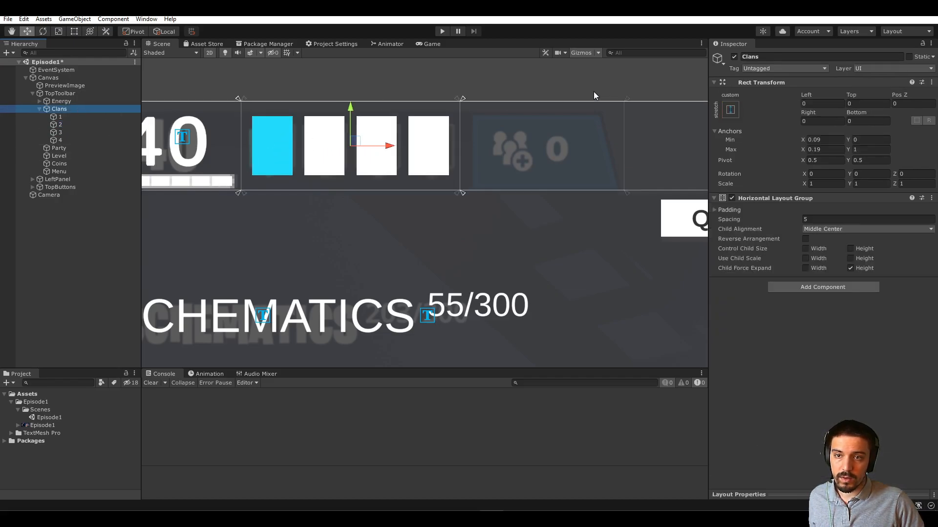
click(5, 110)
click(5, 109)
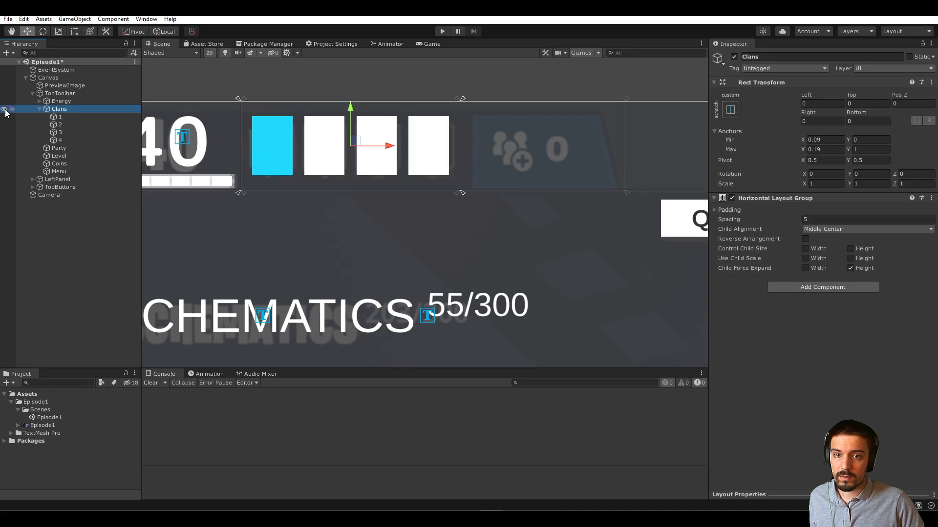
Step: Try adding a separator to Clans by duplicating image 1, placing the copy between 1 and 2, and naming it line
click(52, 118)
click(59, 109)
right_click(61, 109)
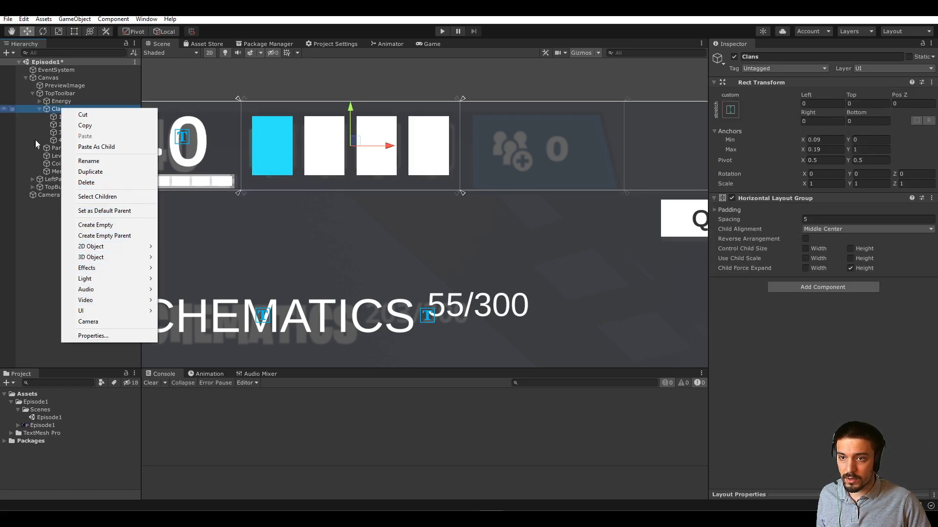
click(62, 118)
key(ctrl+d)
drag(66, 148, 78, 129)
key(F2)
text(lin)
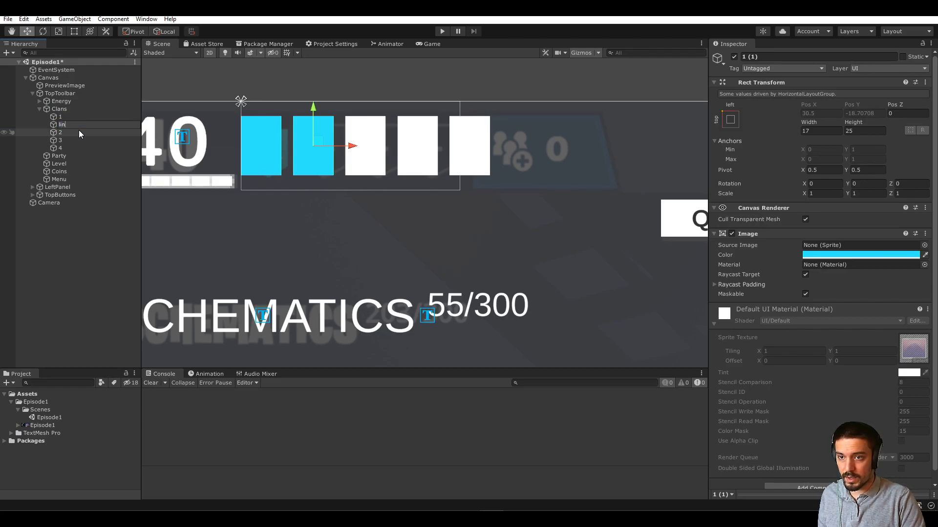
text(e)
key(Return)
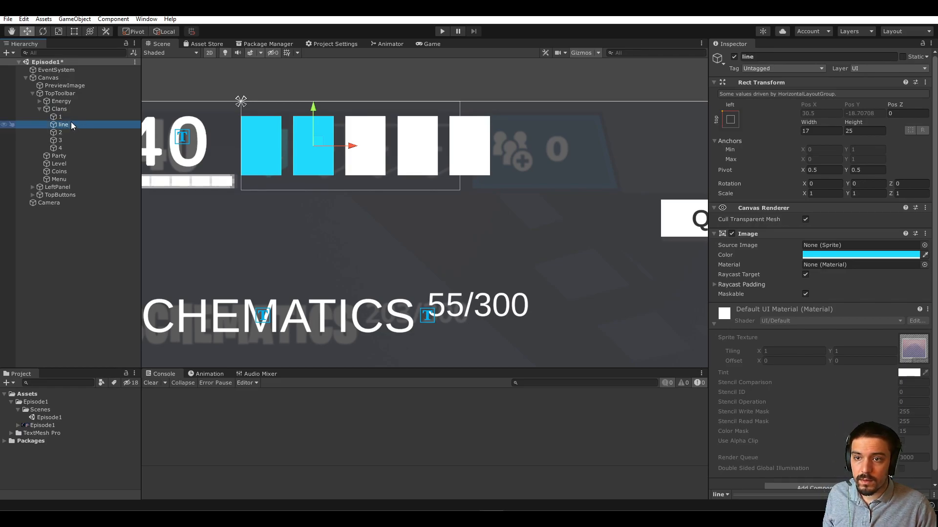
Step: Undo the renaming, reordering and duplication of the separator copy under Clans
key(ctrl+z)
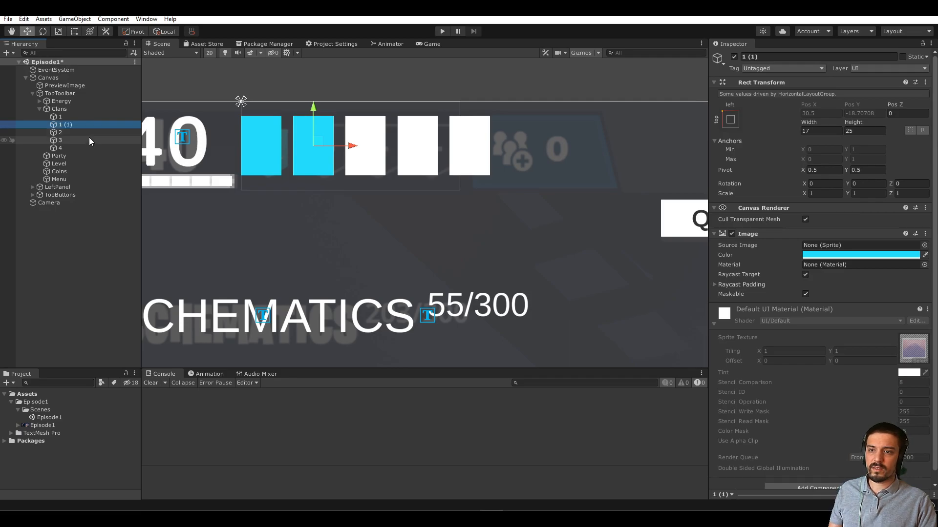
key(ctrl+z)
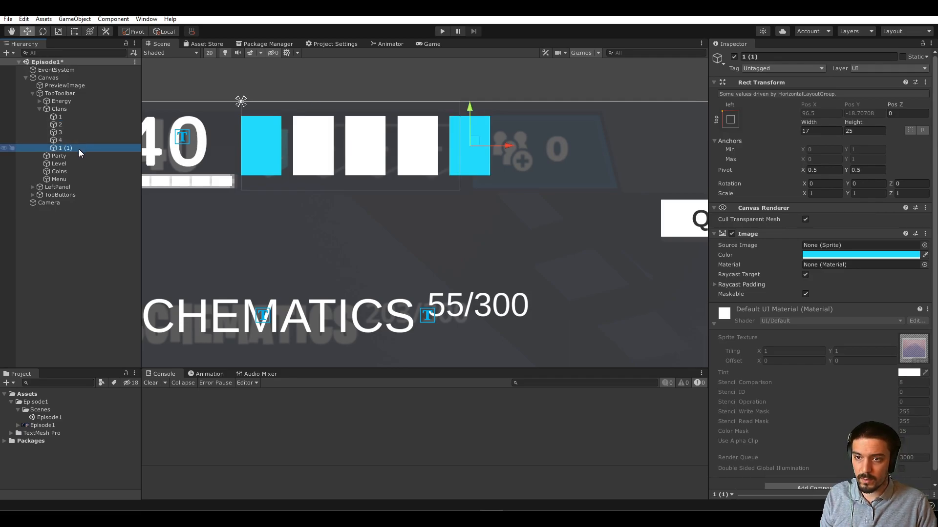
key(ctrl+z)
Step: Hide Clans and its images in the scene to examine the reference icons underneath
click(59, 109)
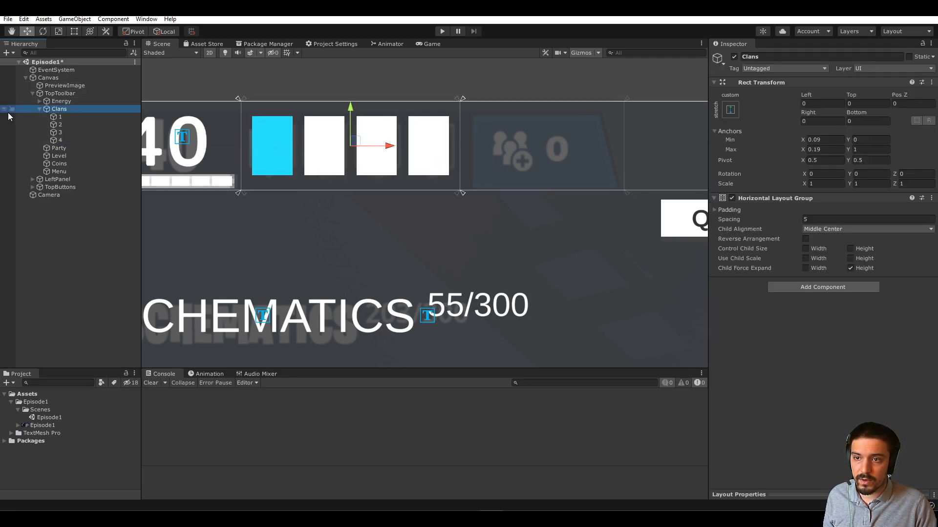
click(4, 109)
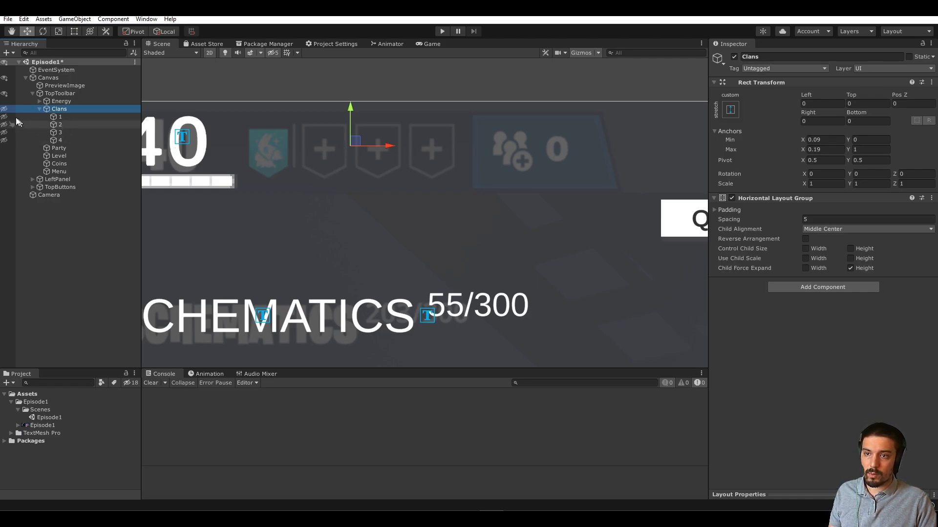
Step: Make Clans and its images visible in the scene again
click(4, 109)
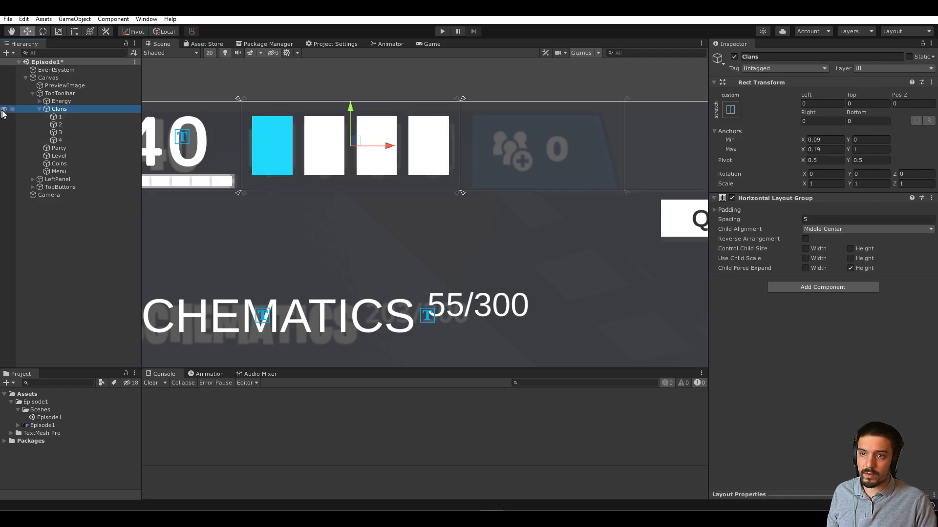
right_click(61, 95)
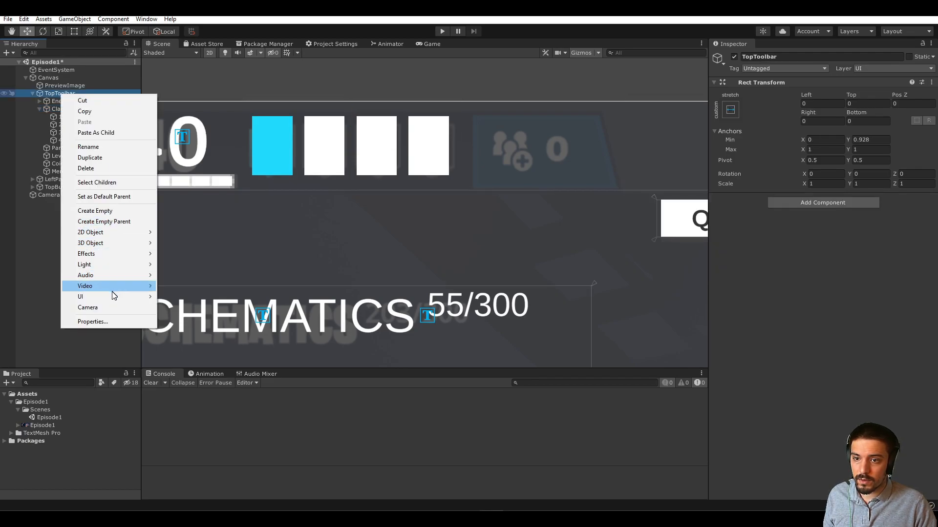
mouse_move(122, 296)
click(55, 109)
right_click(57, 110)
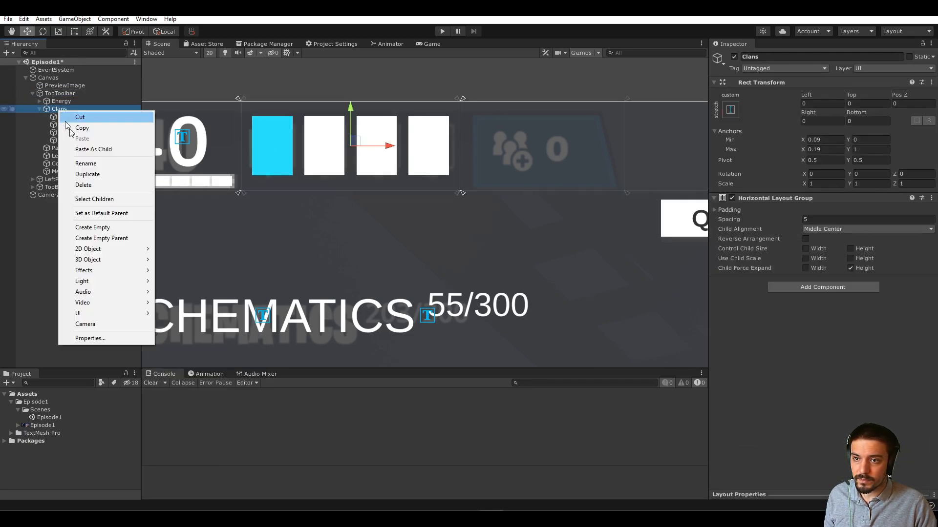
click(349, 192)
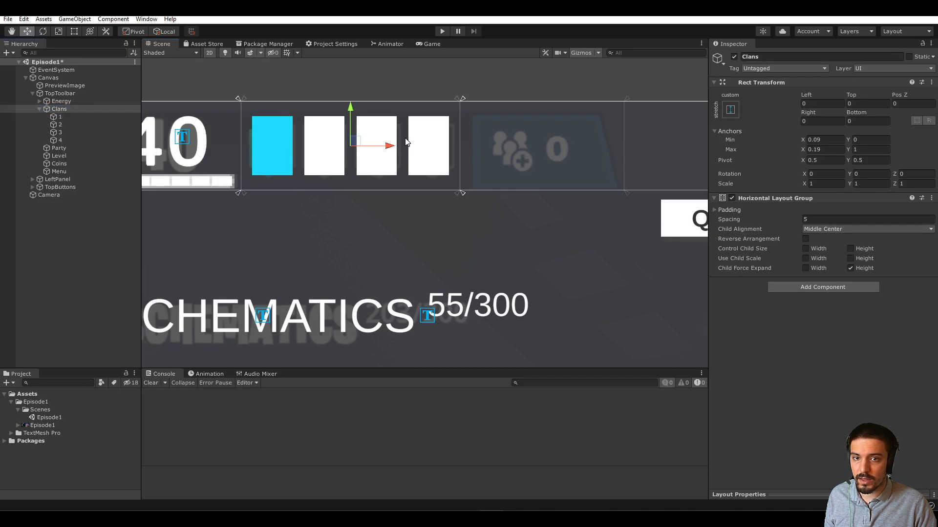
Step: Collapse the children of Clans in the object hierarchy
click(91, 117)
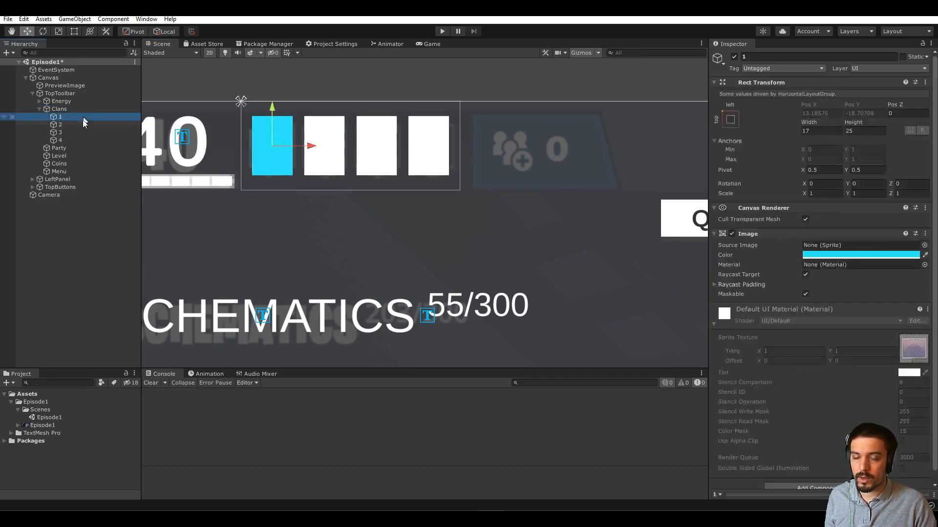
click(62, 140)
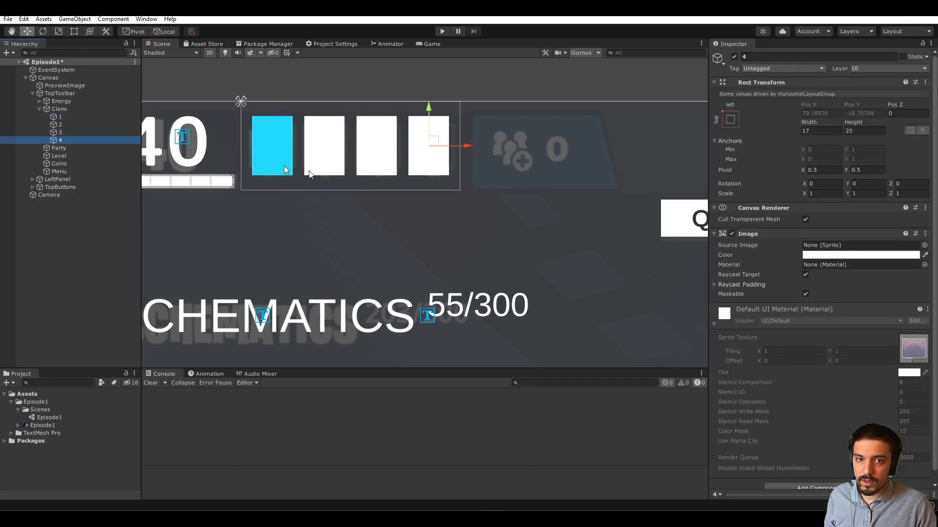
middle_drag(309, 174, 118, 160)
click(69, 117)
key(Left)
key(Left)
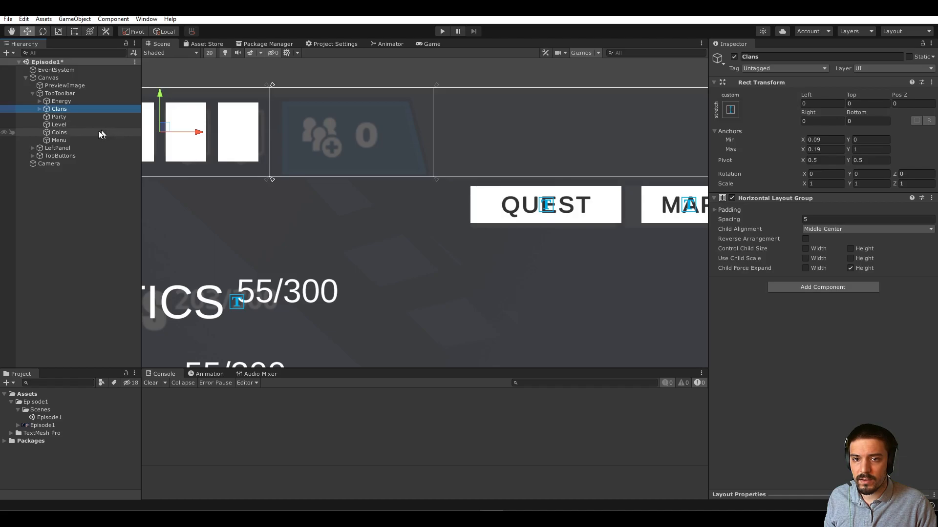
Step: Add a UI Image as a child of Party
click(59, 117)
right_click(62, 119)
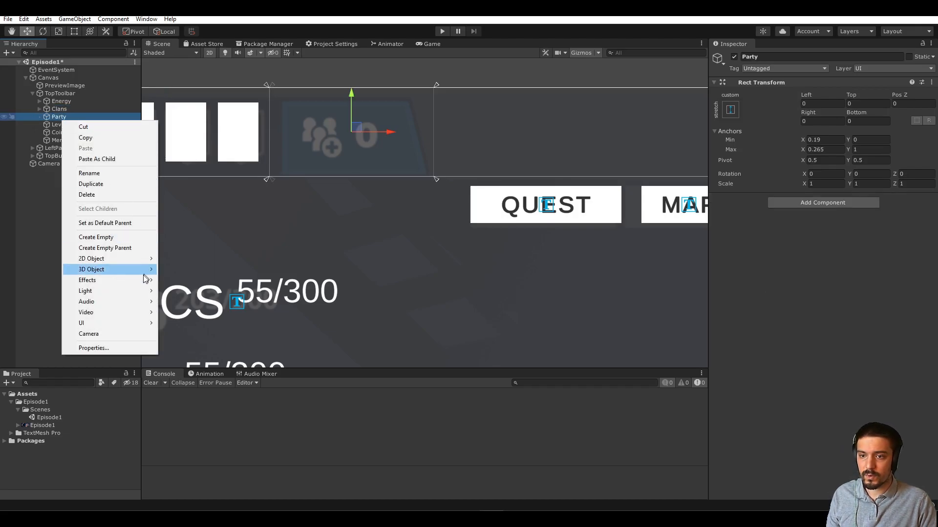
mouse_move(132, 322)
click(216, 342)
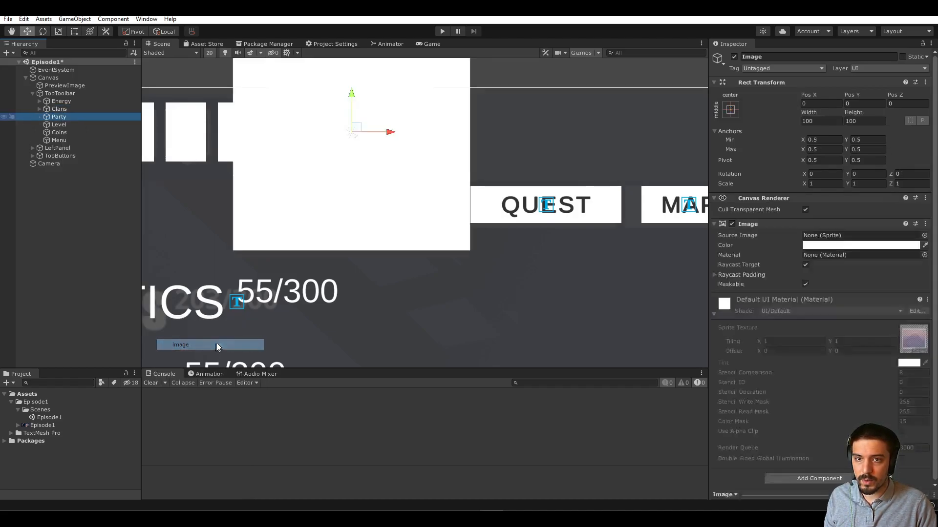
Step: Deactivate the Party image to examine the reference party icon underneath, and reactivate it
click(67, 124)
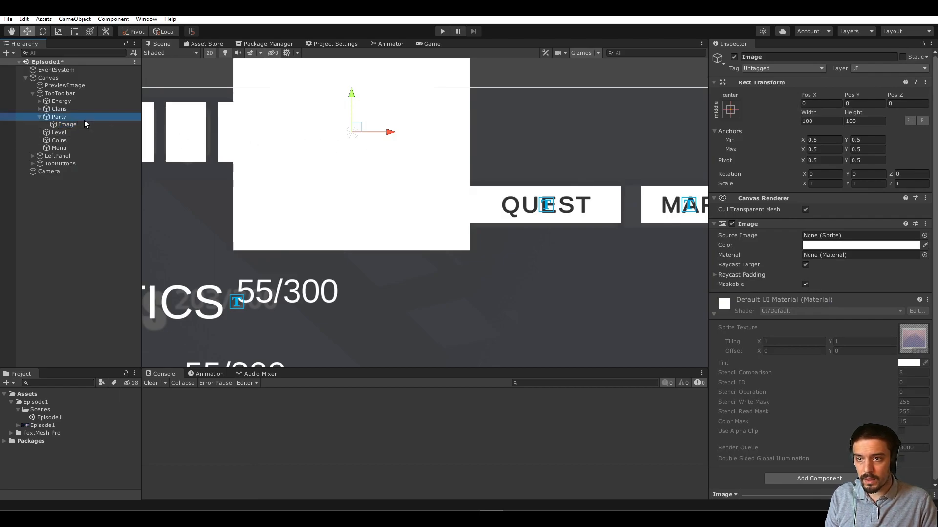
click(734, 56)
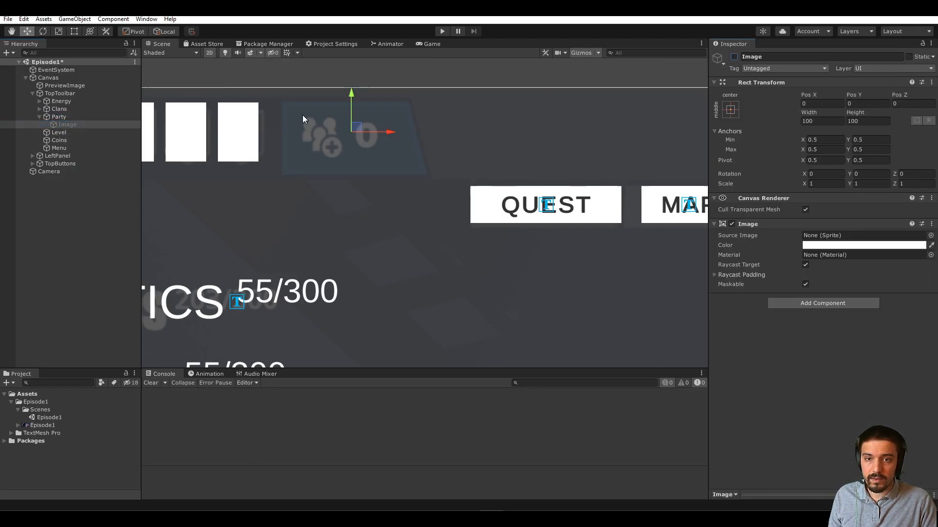
click(66, 116)
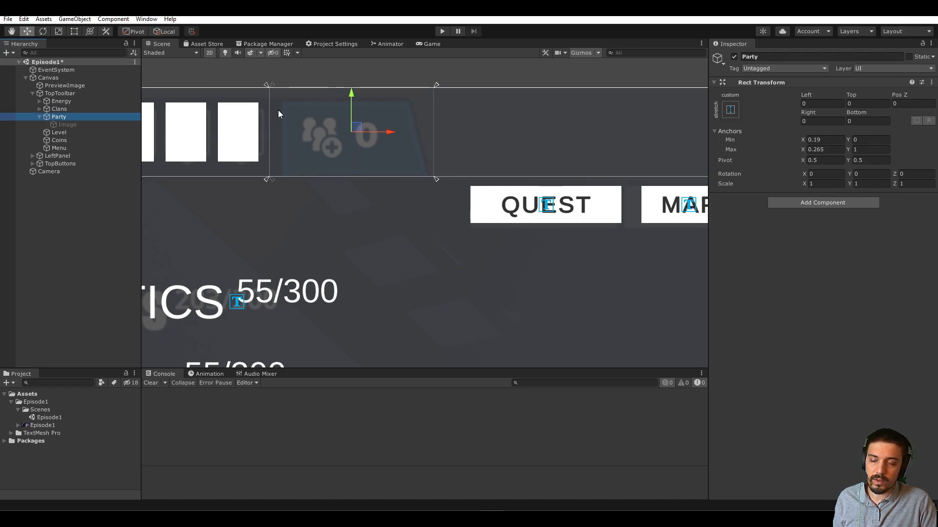
click(64, 125)
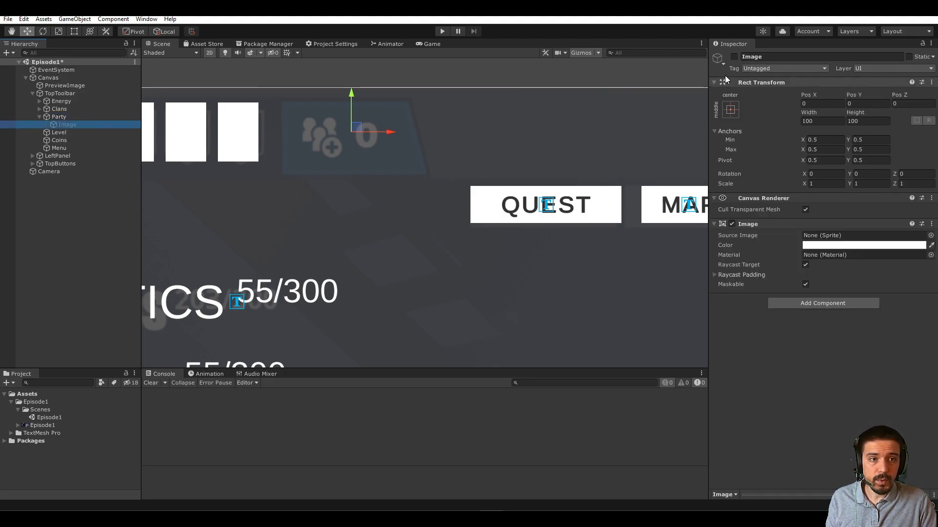
click(734, 56)
Step: Stretch the image to fill Party, and set its horizontal anchors to Min X 0.1 and Max X 0.9
click(730, 110)
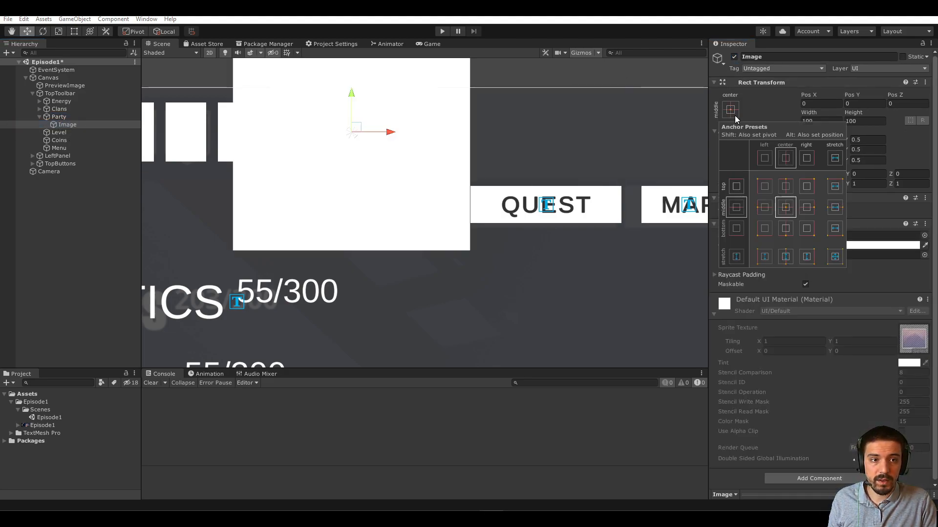
alt+click(834, 261)
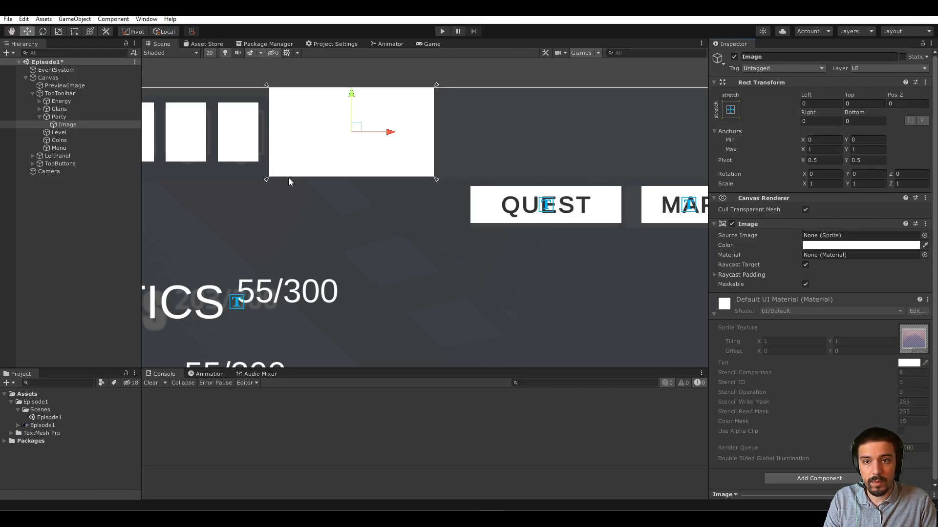
drag(269, 182, 273, 182)
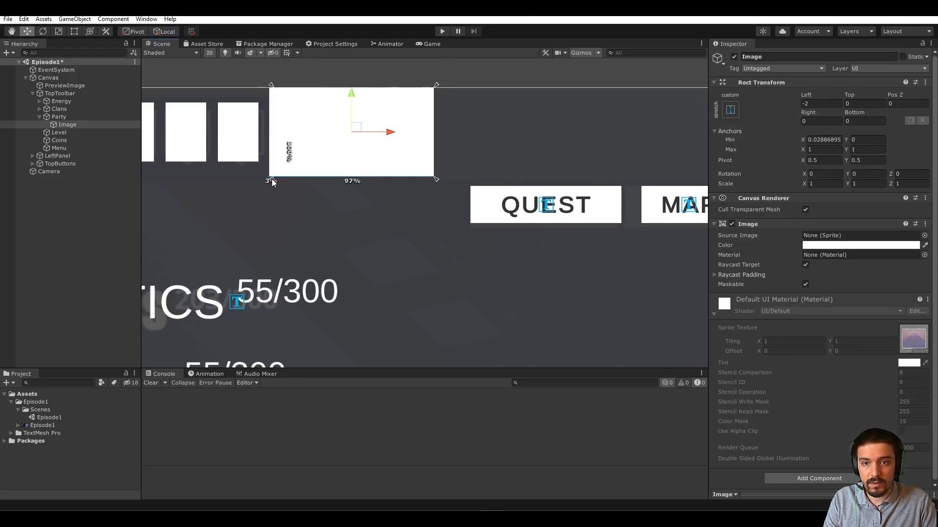
click(824, 141)
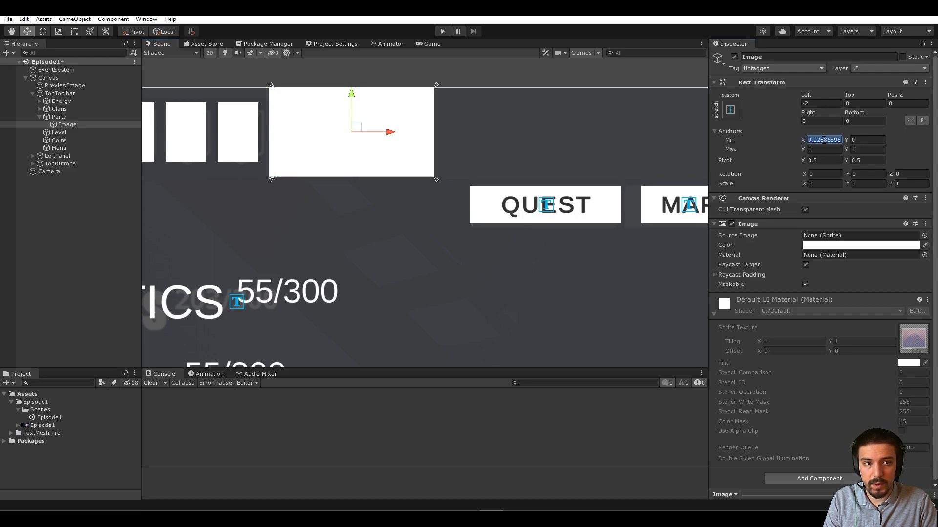
text(.1)
click(830, 150)
text(.9)
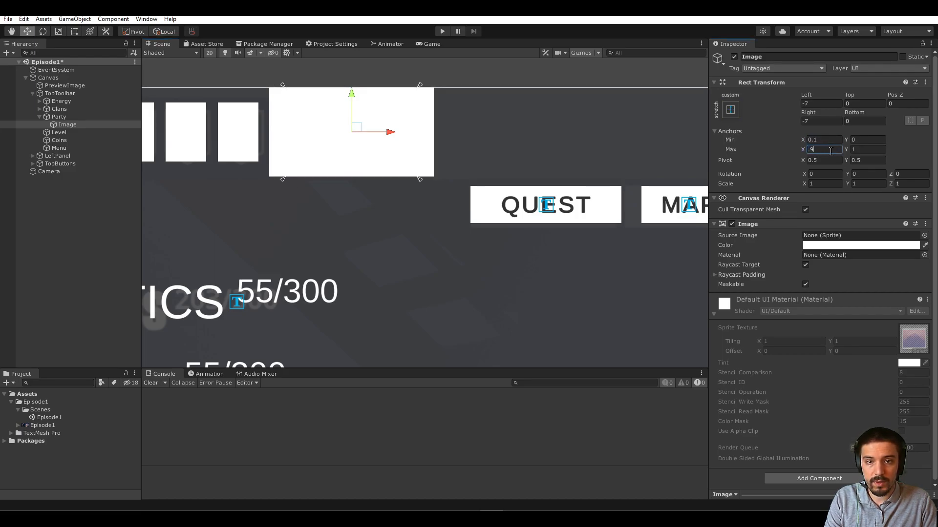
click(859, 140)
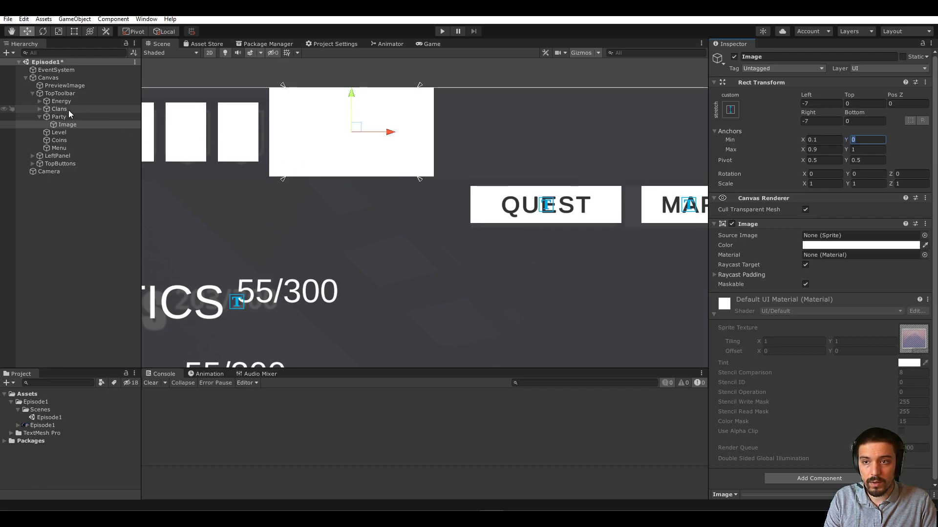
Step: Set the Party image's Max Y anchor to 0.9 and its Left, Right and Top offsets to 0
click(4, 117)
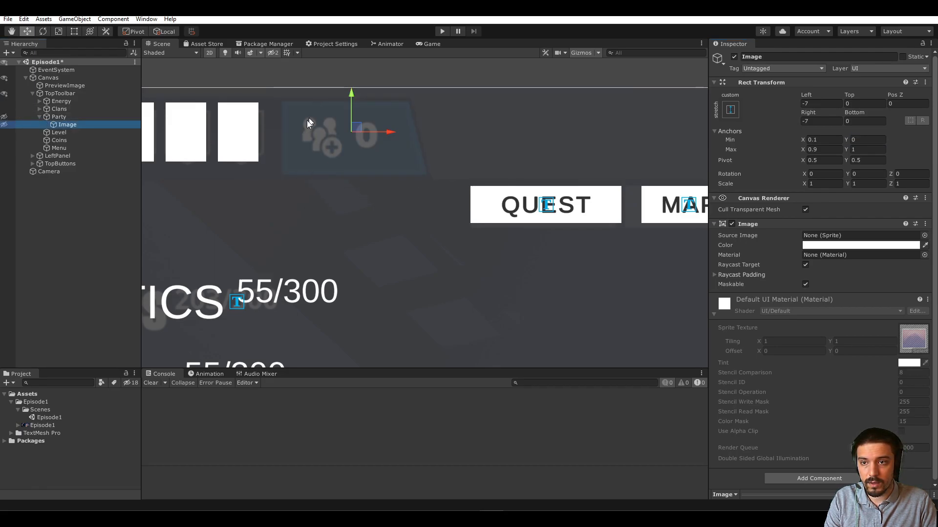
click(4, 125)
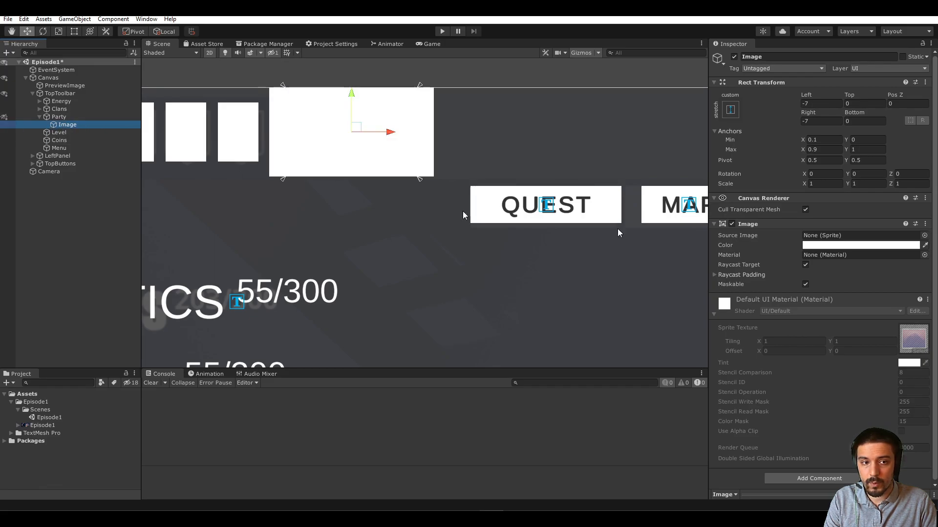
click(853, 149)
text(.9)
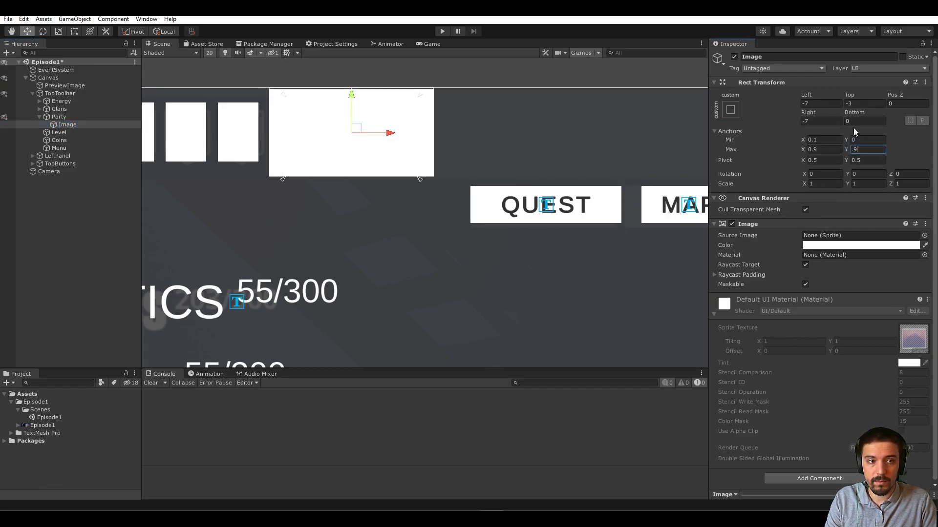
click(820, 121)
text(0.9)
click(820, 104)
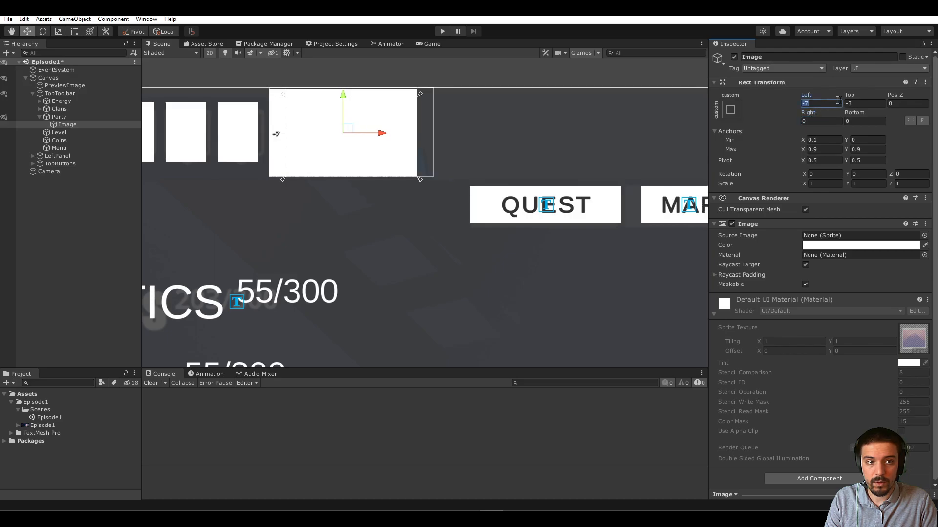
text(0)
click(856, 103)
text(0)
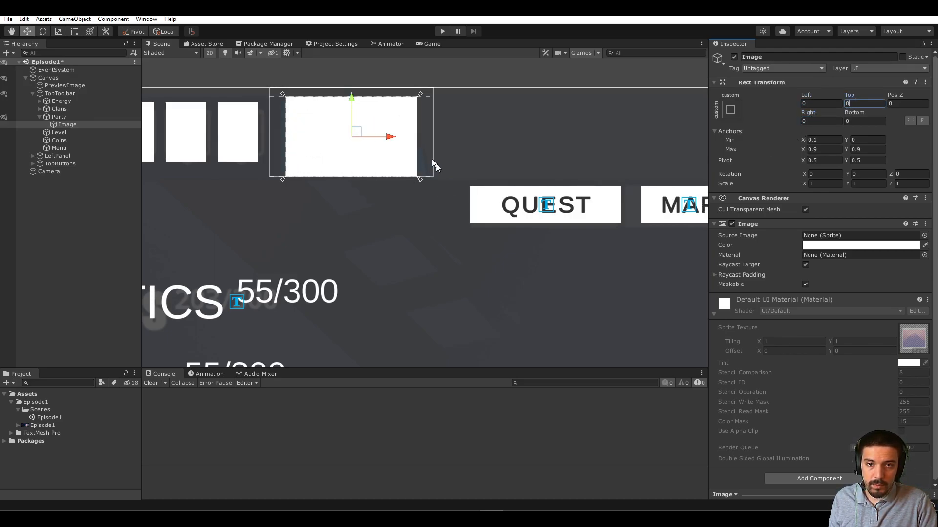
Step: Extend the Party image to its parent's right edge with a Max X anchor of 1 and a Right offset of 0
click(830, 149)
text(1)
click(822, 121)
text(0)
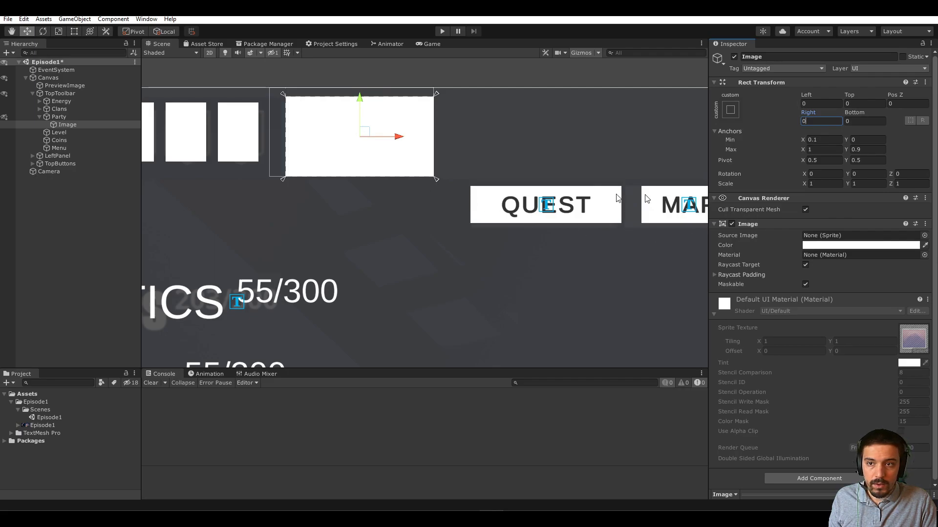
Step: Colour the Party image turquoise, about RGB 0.30, 1, 0.91, and rename it BG
click(899, 244)
mouse_move(840, 356)
mouse_down()
mouse_move(830, 315)
mouse_move(874, 316)
mouse_move(888, 297)
mouse_up()
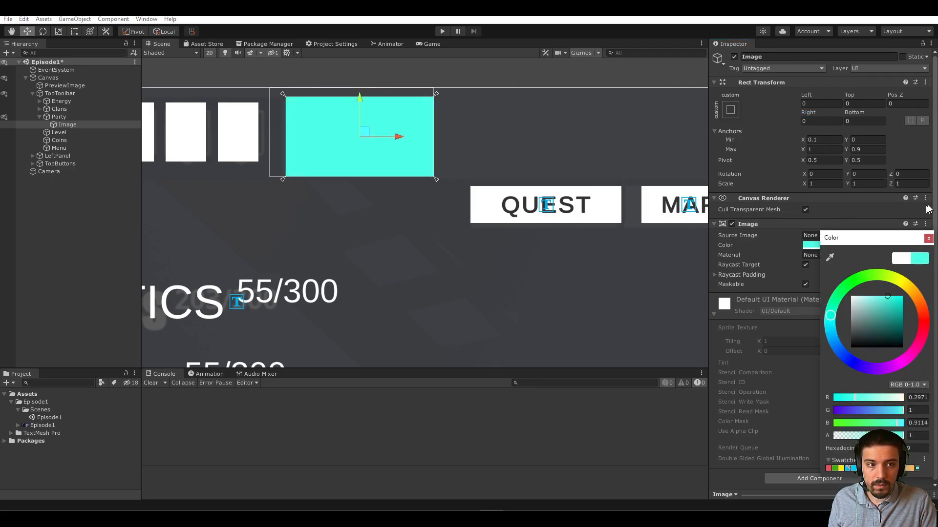
click(928, 238)
click(88, 126)
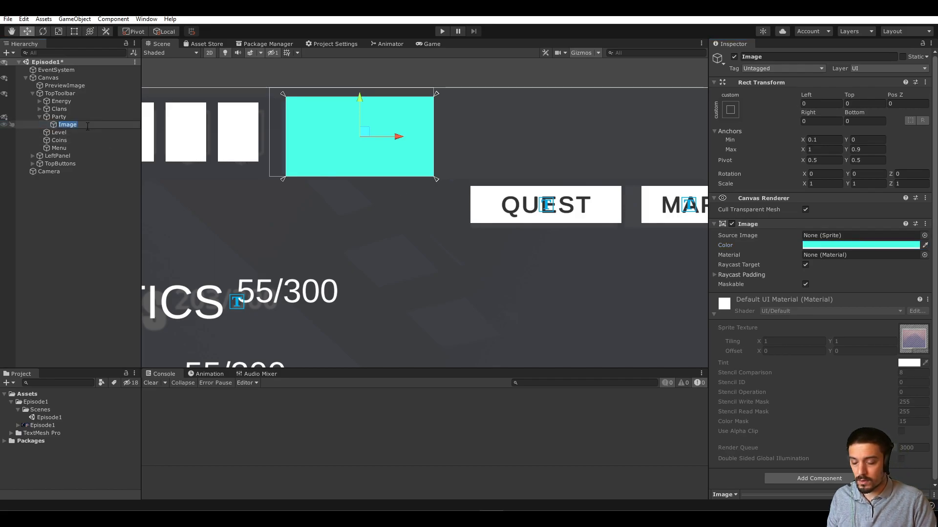
text(BG)
key(Return)
Step: Toggle the scene visibility of Party off and on to compare BG with the reference icon
right_click(86, 127)
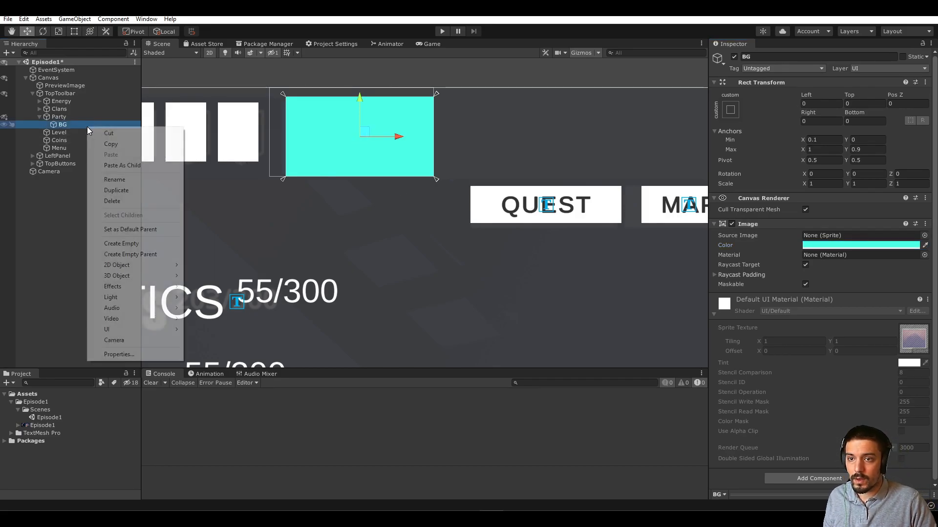
click(103, 174)
key(Return)
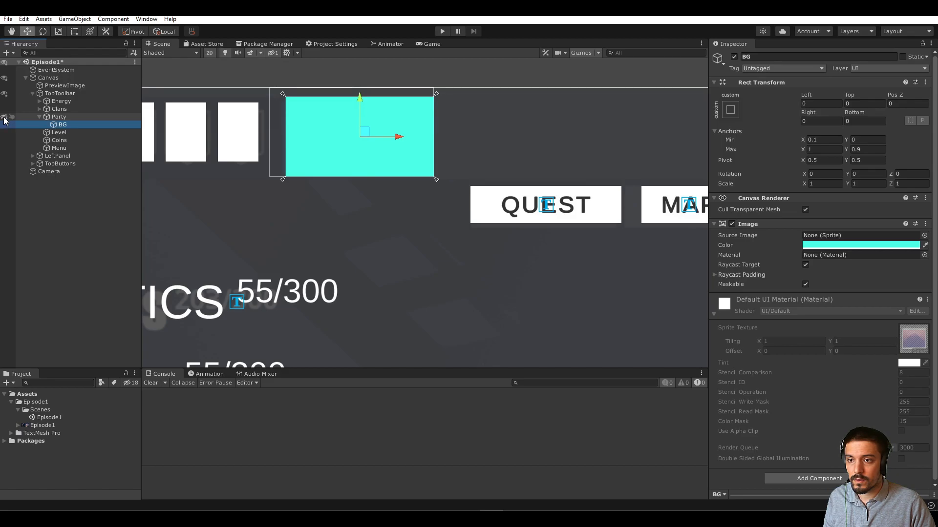
click(4, 118)
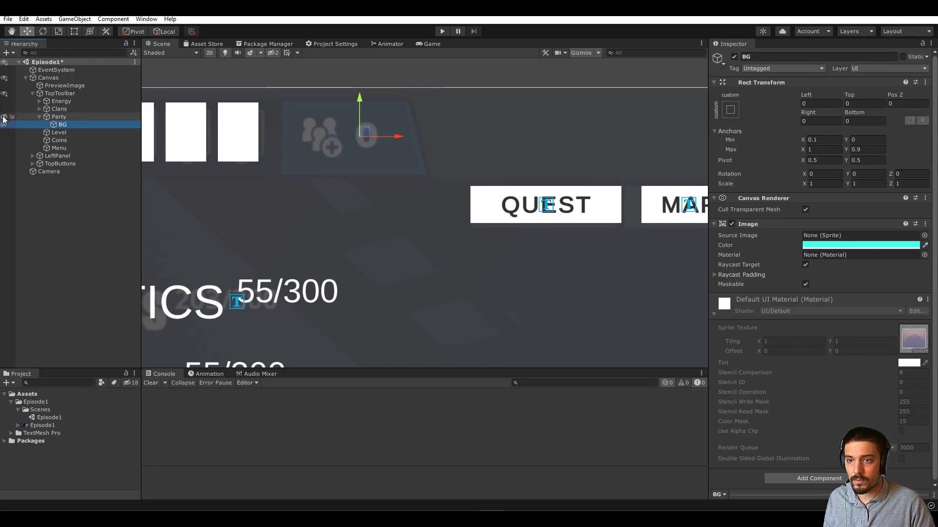
key(h)
Step: Add a UI Image as a child of BG
right_click(56, 129)
mouse_move(126, 329)
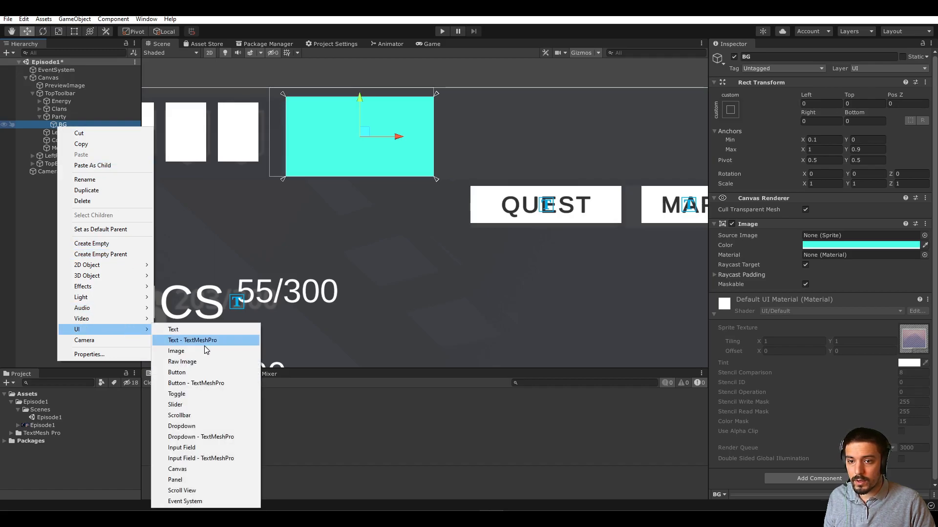
click(204, 352)
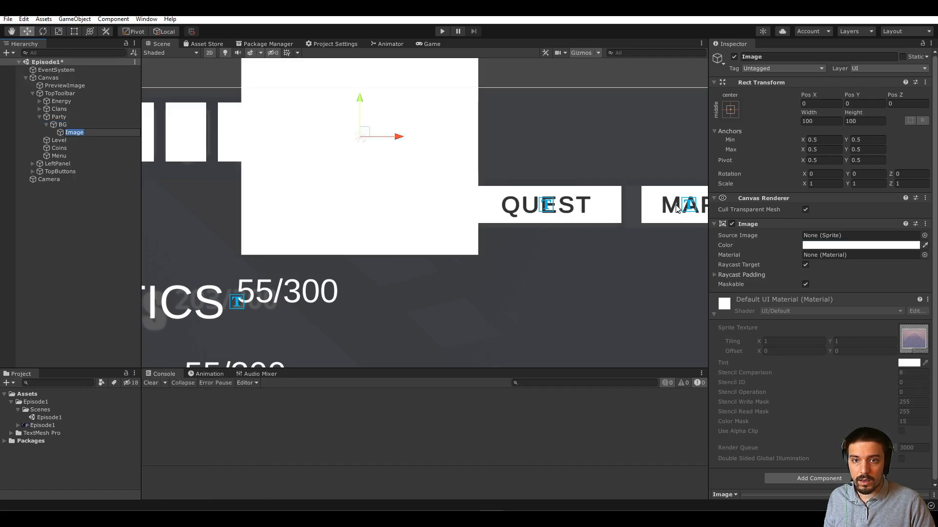
Step: Anchor the new image to the left half of BG with Min X 0, Min Y 0 and Max Y 1
click(827, 132)
text(0)
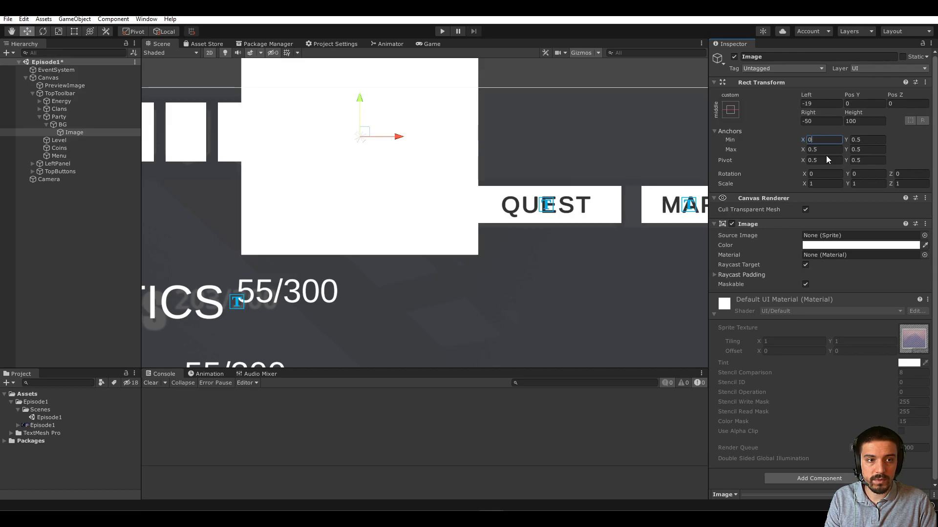
key(Tab)
text(0)
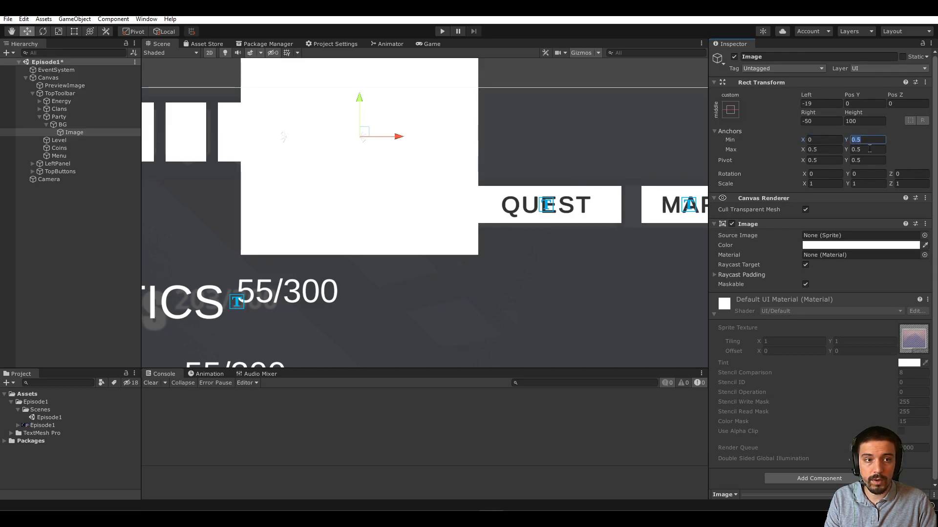
key(Tab)
key(Tab)
text(1)
Step: Set the Left, Top, Right and Bottom offsets of BG's child image to 0
click(825, 120)
text(0)
click(852, 121)
text(0)
click(852, 105)
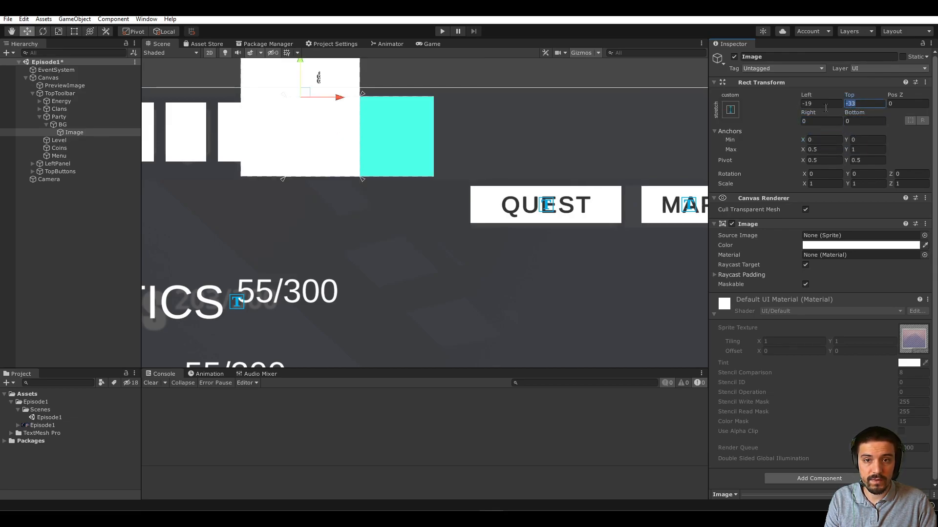
text(0)
click(819, 104)
text(0)
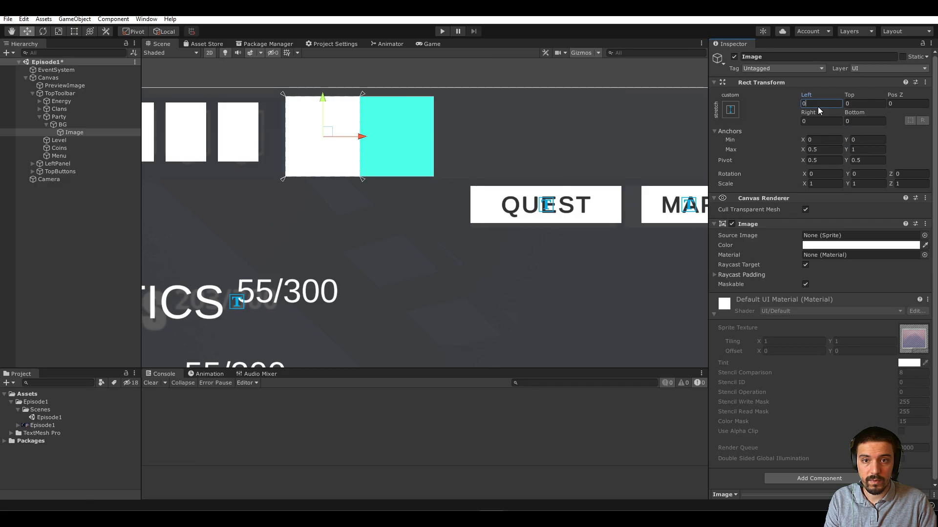
Step: Assign the Knob sprite to the image and try Preserve Aspect on and off
click(925, 235)
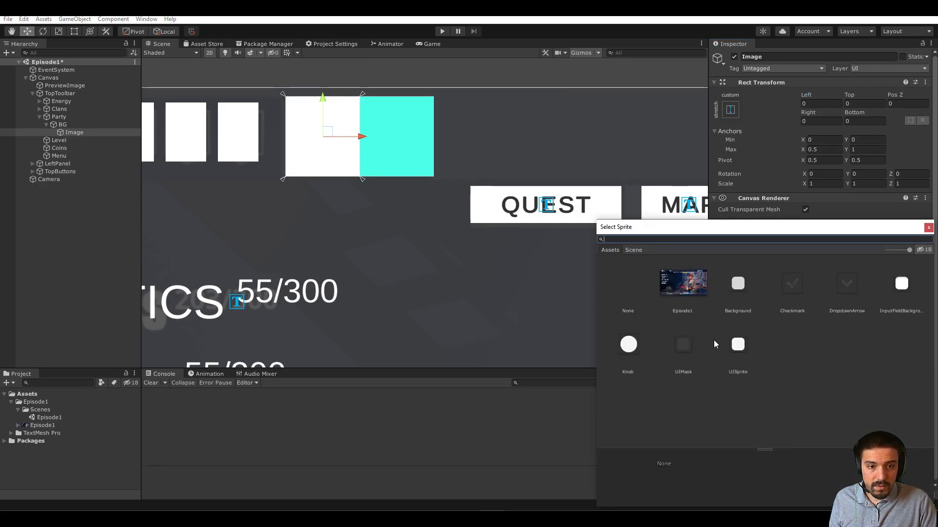
click(628, 348)
double_click(628, 347)
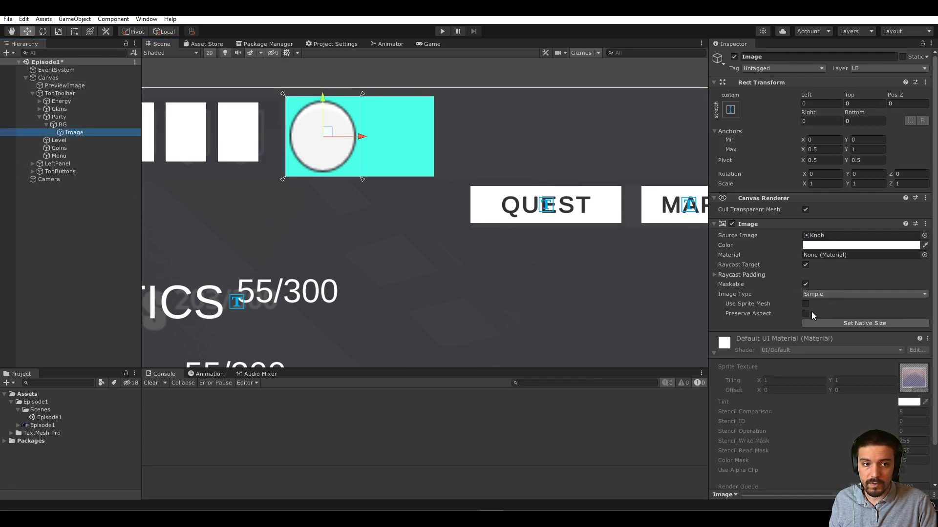
click(812, 315)
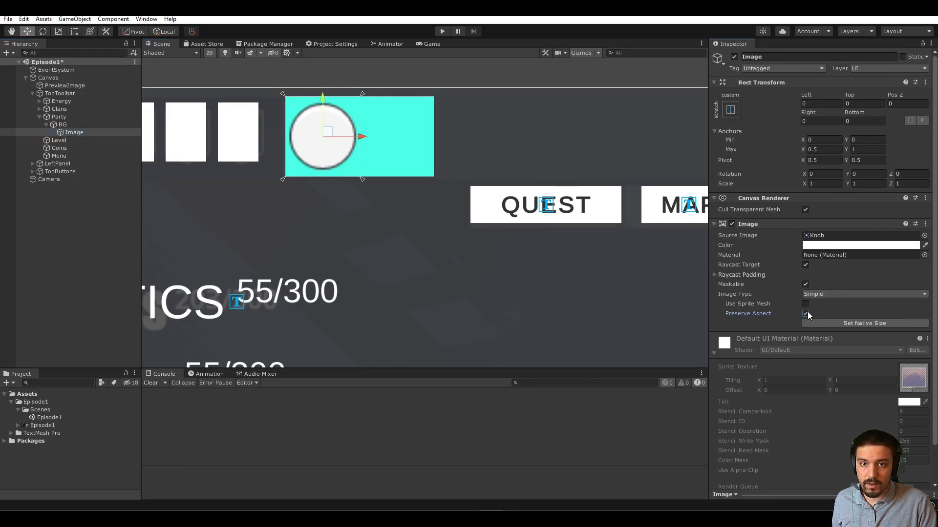
click(797, 338)
Step: Rename the knob image under BG to PartyIcon
click(68, 132)
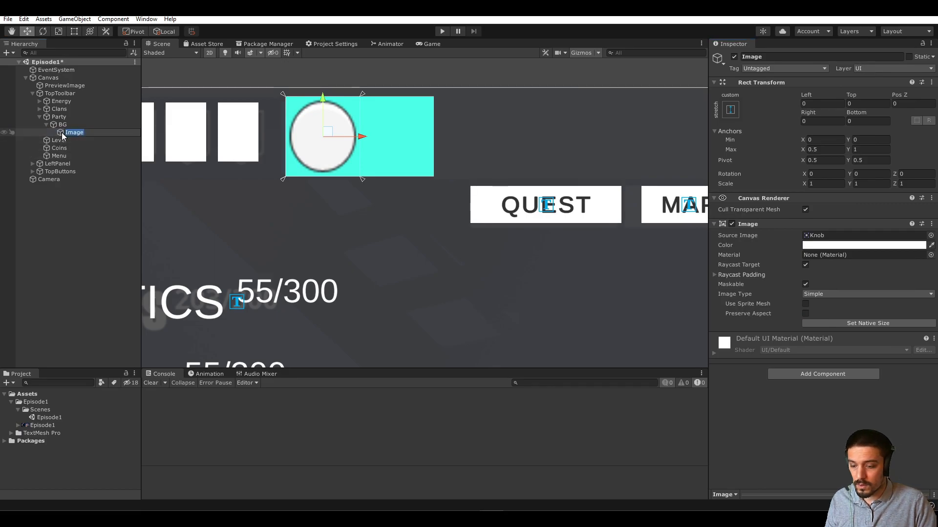
text(partyIcon)
key(Return)
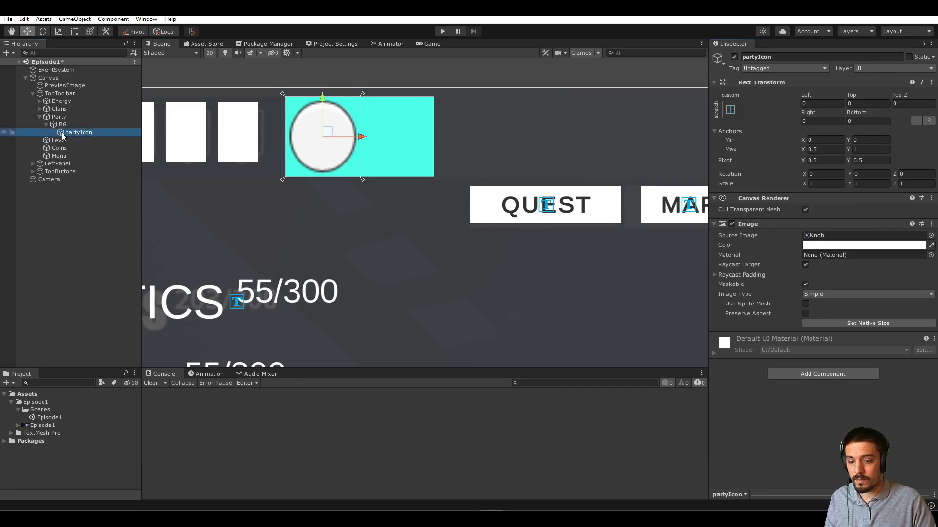
text(P)
key(Return)
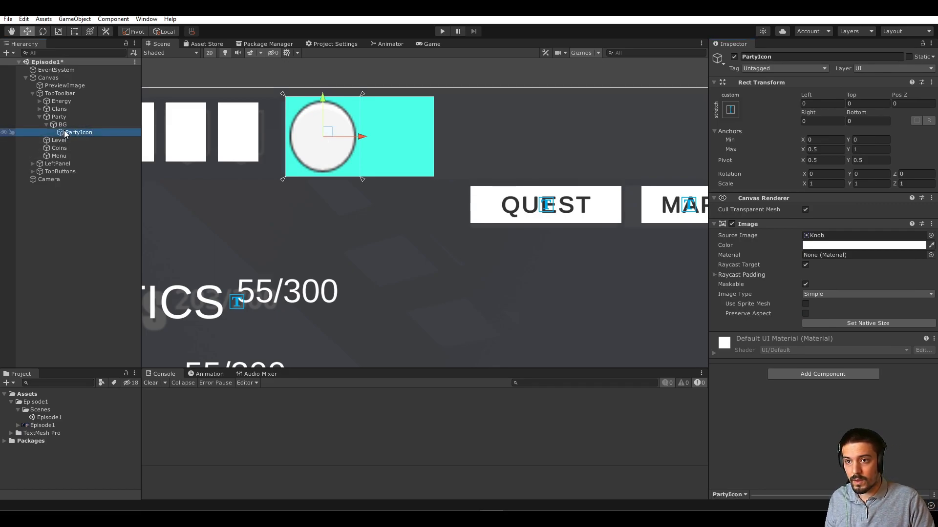
Step: Add a TextMeshPro text as a child of the Party section's BG
click(62, 124)
right_click(62, 125)
mouse_move(146, 326)
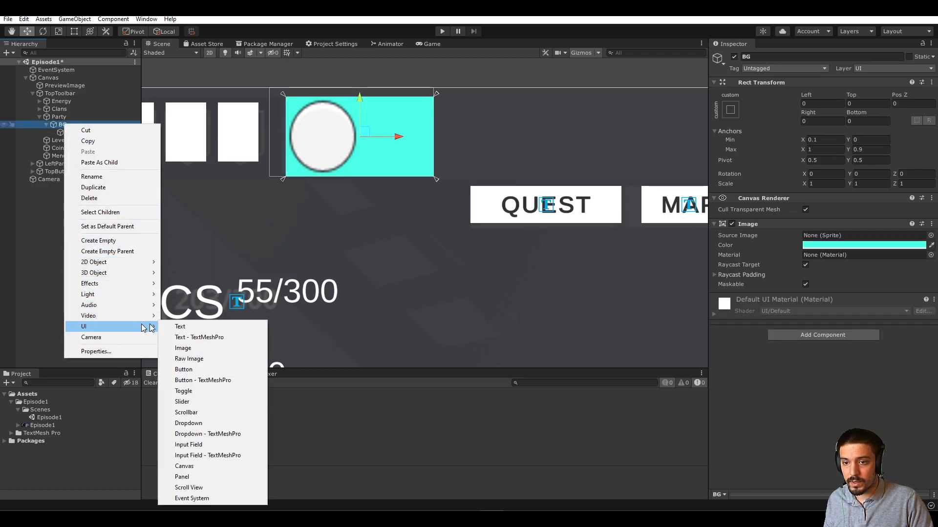
click(197, 337)
Step: Anchor the new text to the right half of BG with Max X 1, Min Y 0 and Max Y 1
click(825, 140)
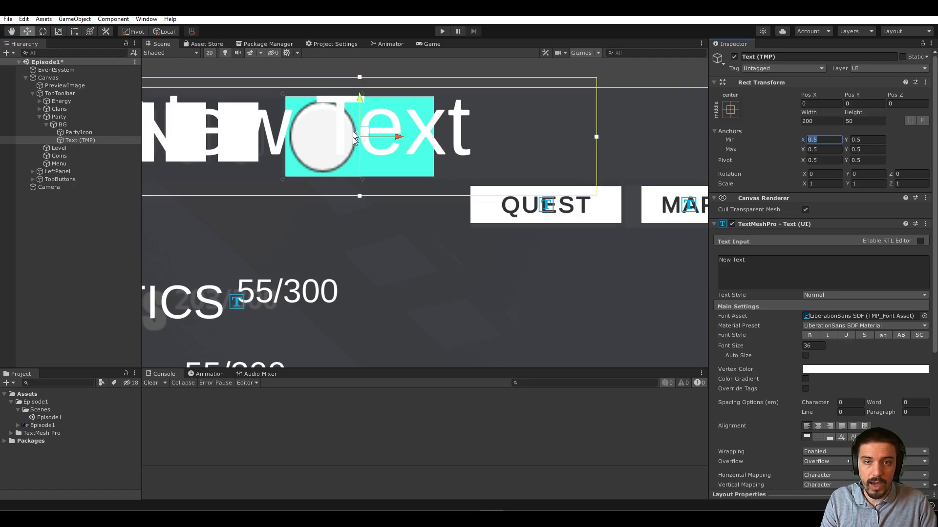
click(824, 150)
text(1)
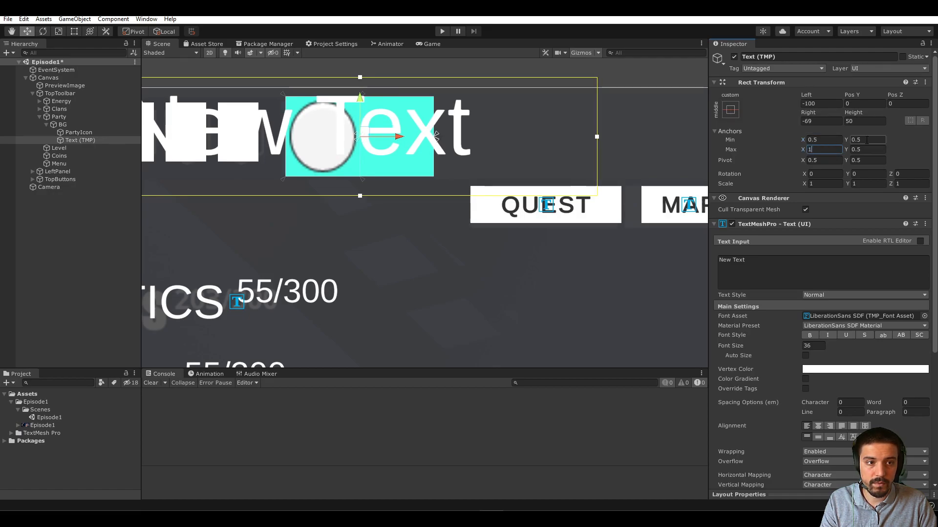
click(866, 140)
text(0)
click(867, 149)
text(1)
key(Tab)
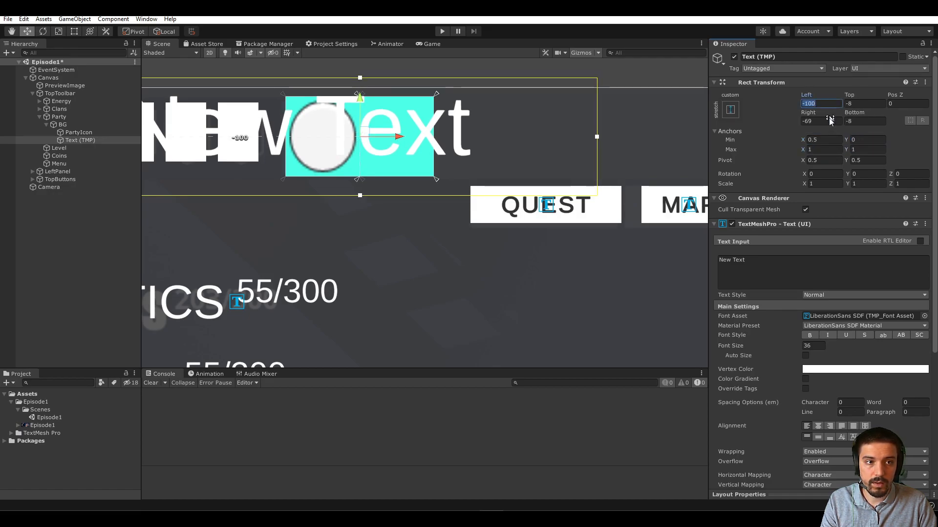
Step: Set the text's Left, Right, Bottom and Top offsets to 0
text(0)
click(830, 121)
text(0)
click(861, 120)
text(0)
click(860, 104)
text(0)
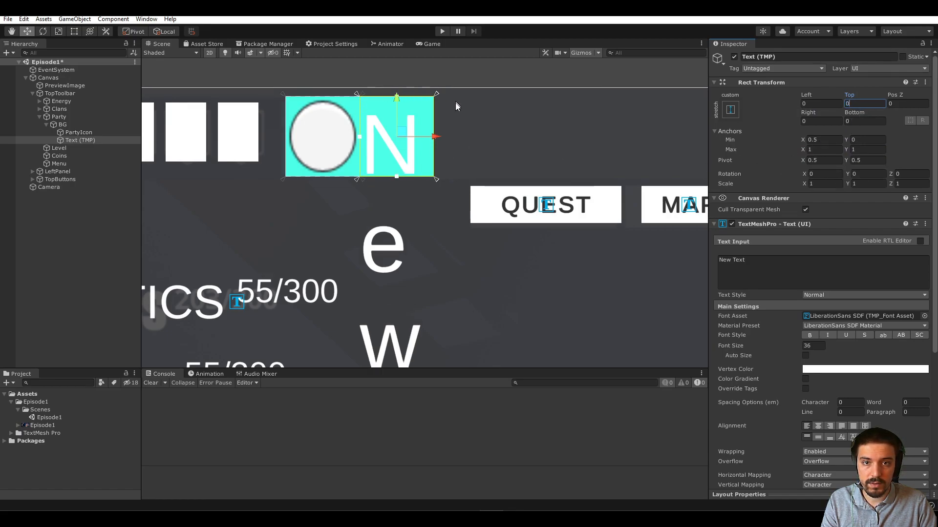
Step: Set the text's font size to 25 and its content to 0
click(817, 347)
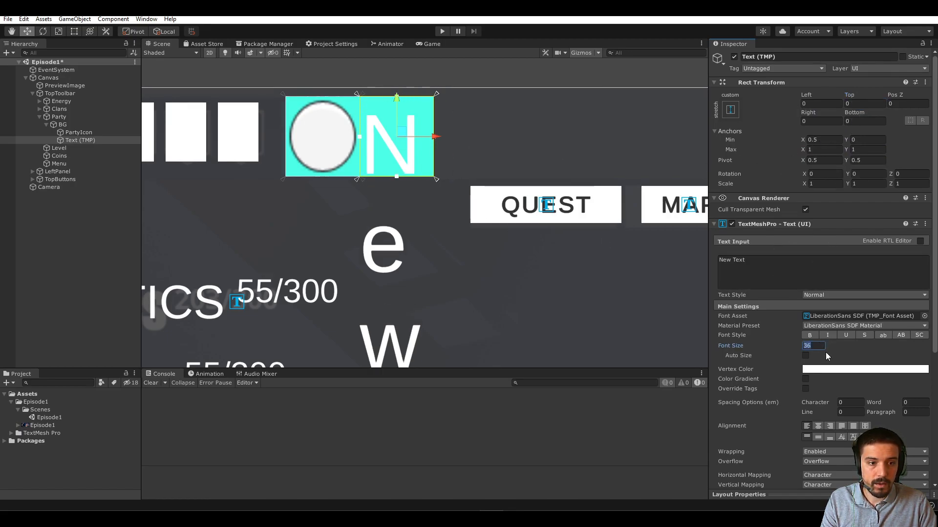
text(25)
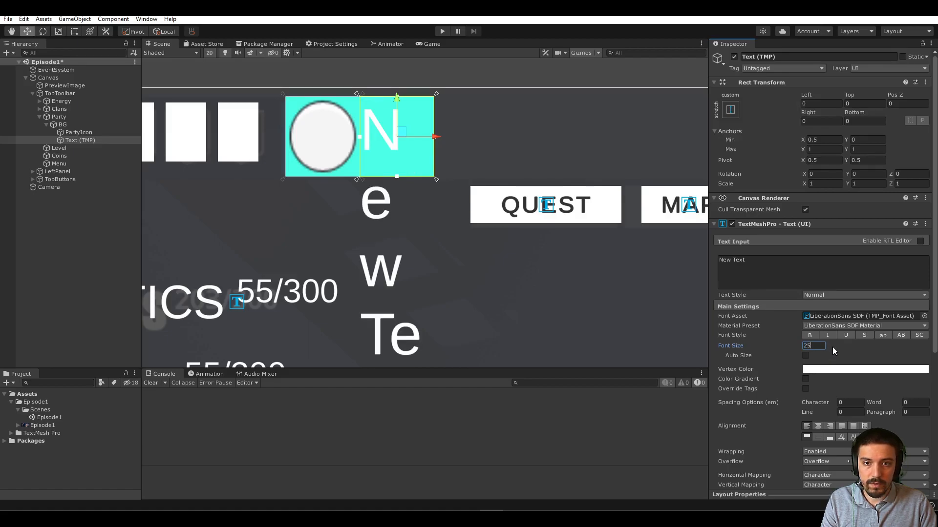
click(747, 266)
text(0)
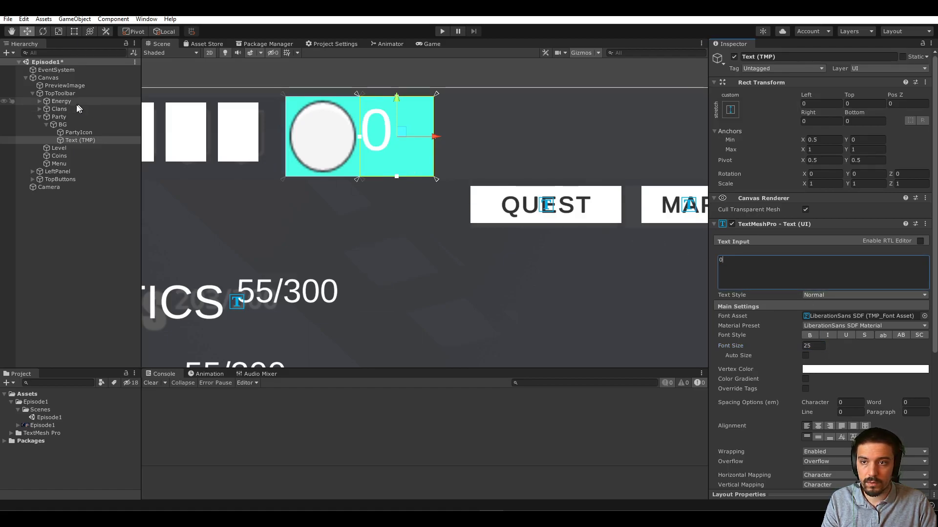
Step: Compare the Party text with the reference icon and align it to the centre and middle of its box
click(4, 118)
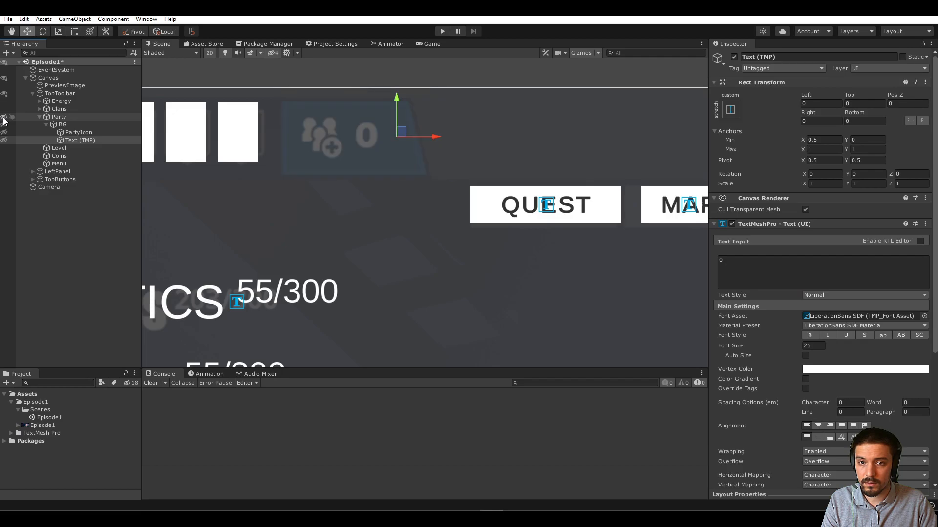
click(4, 117)
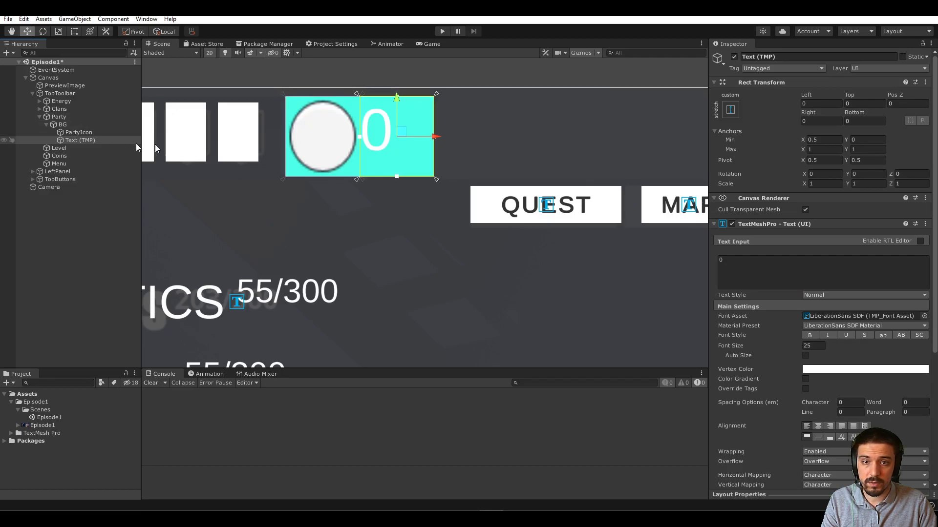
click(819, 427)
click(818, 438)
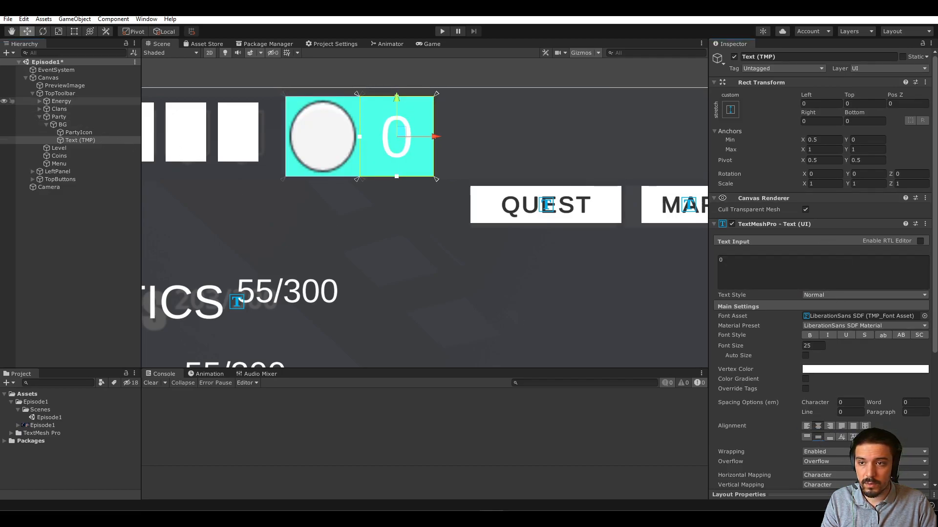
Step: Left-align the Party text horizontally, toggling BG's scene visibility to compare it with the reference number
click(4, 125)
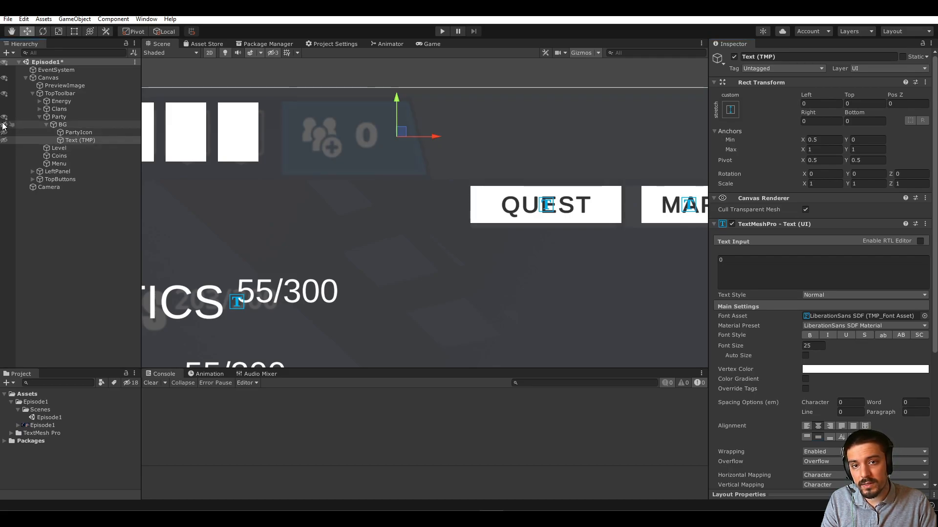
click(4, 124)
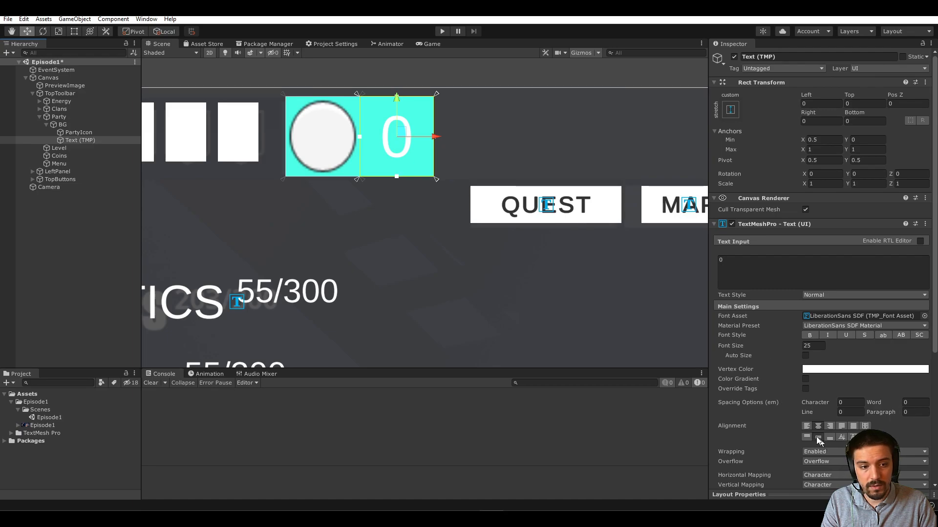
click(806, 427)
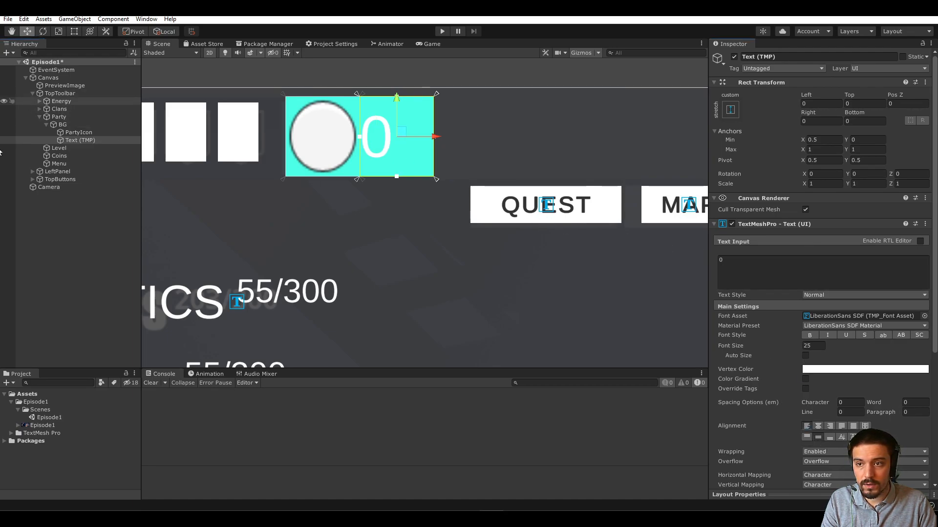
click(4, 125)
click(3, 125)
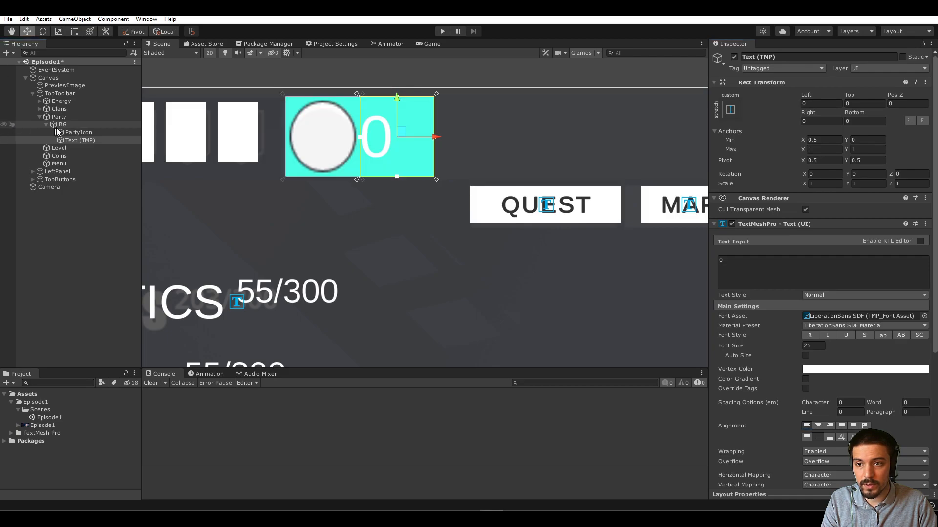
Step: Recolour the Party section's BG from turquoise to blue
click(62, 125)
click(838, 245)
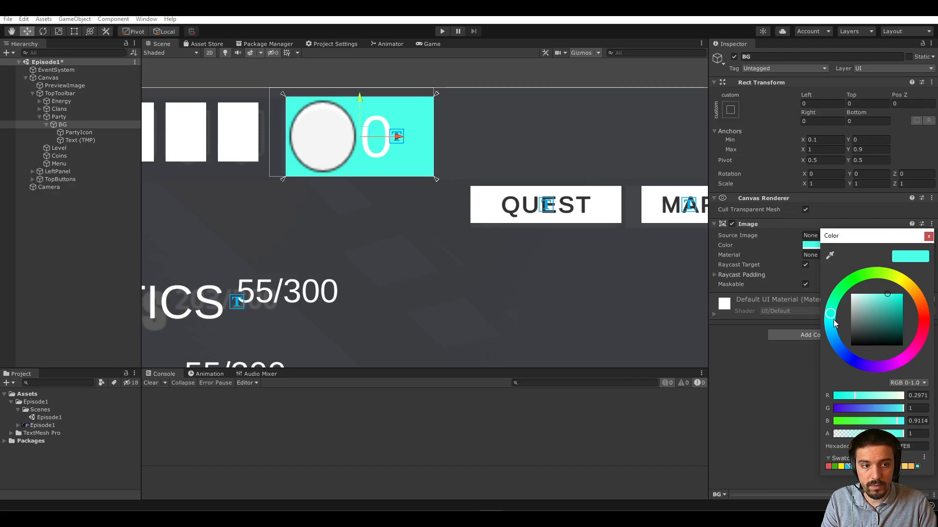
drag(834, 322, 841, 351)
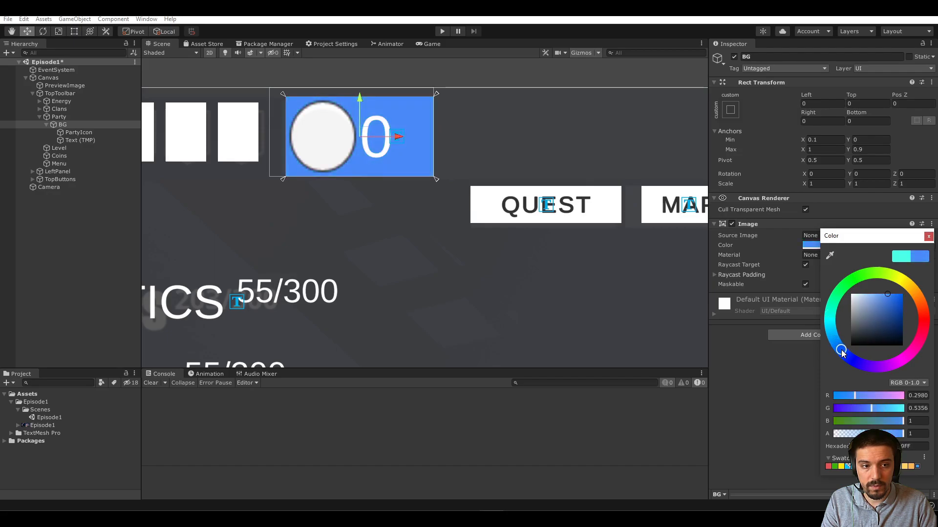
click(928, 236)
Step: Set the Party text's font size to 22, rename it PartyNumber, and collapse the Party hierarchy
click(93, 140)
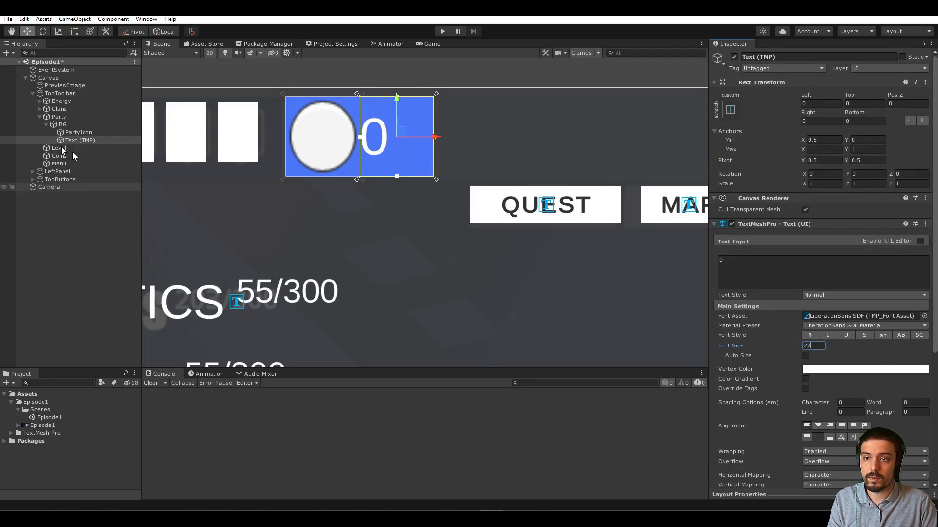
click(49, 131)
click(74, 142)
key(F2)
text(Par)
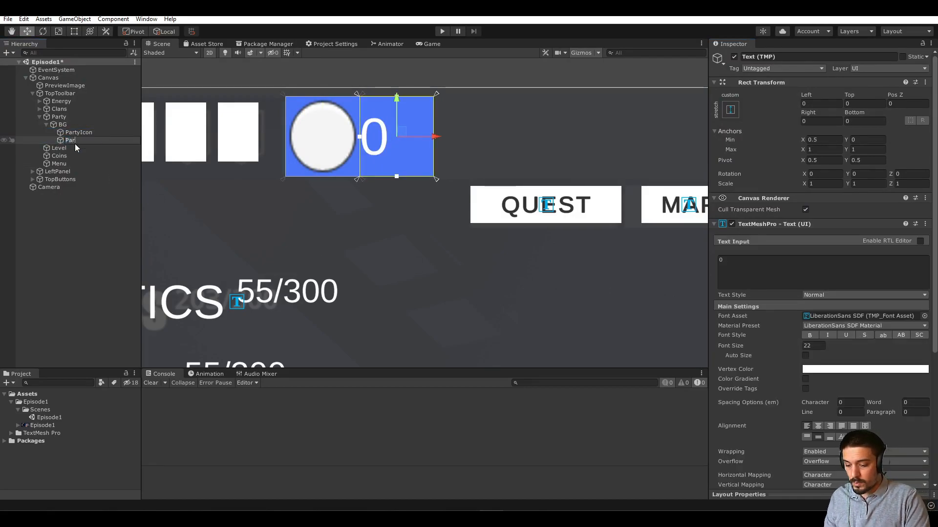
text(tyNumber)
key(Return)
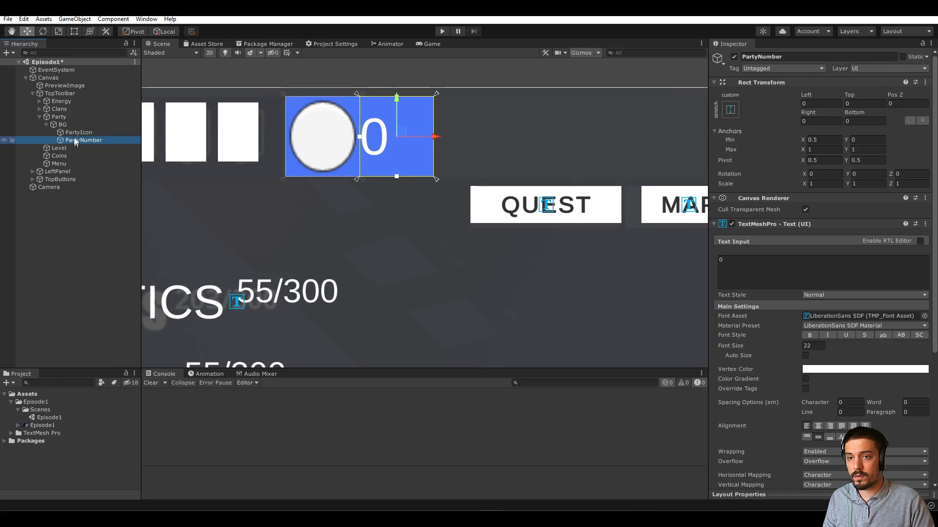
click(39, 116)
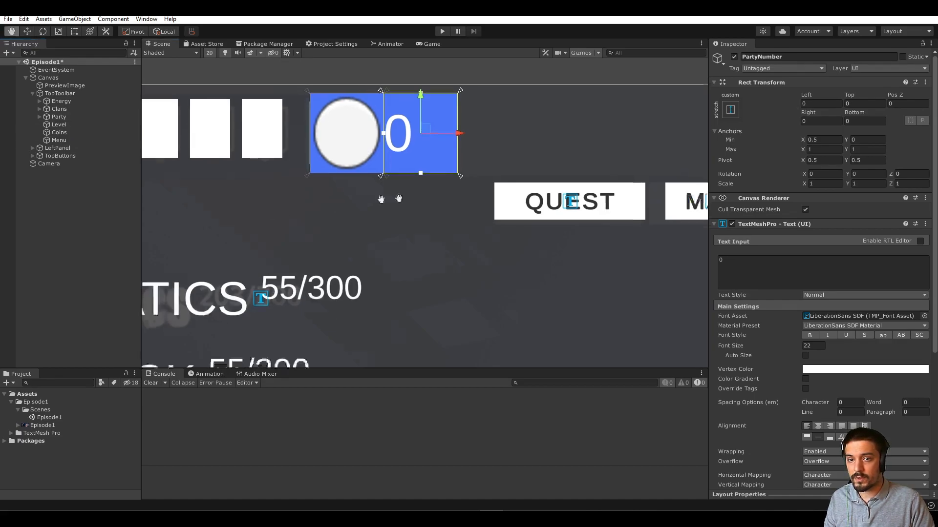
Step: Select the Level section and examine its level icon and label area in the reference image
mouse_move(342, 185)
middle_down()
mouse_move(591, 192)
mouse_move(425, 184)
mouse_move(491, 179)
mouse_move(304, 184)
middle_up()
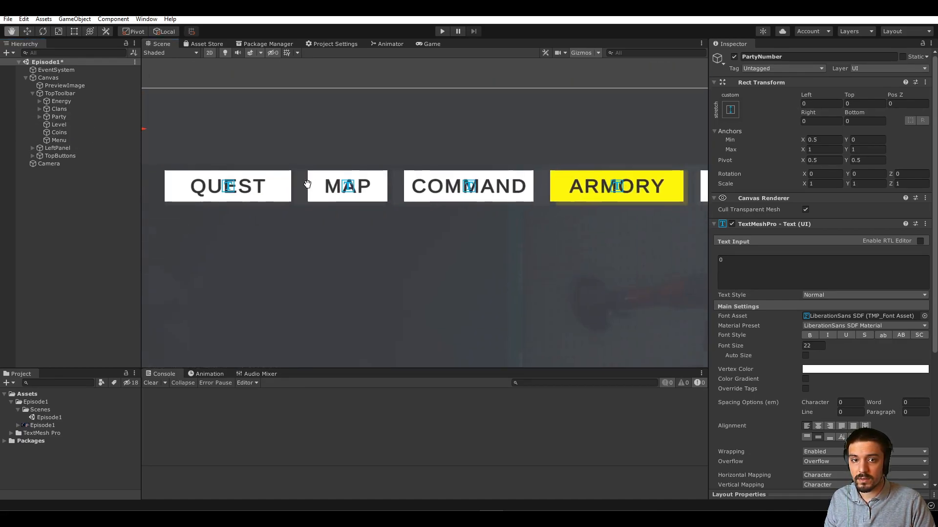
middle_drag(488, 184, 303, 184)
middle_drag(517, 171, 278, 162)
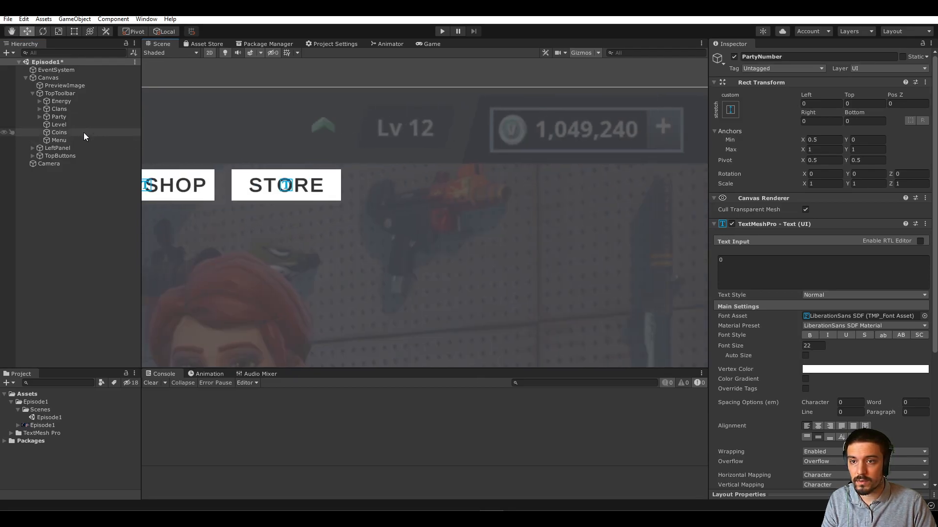
click(73, 125)
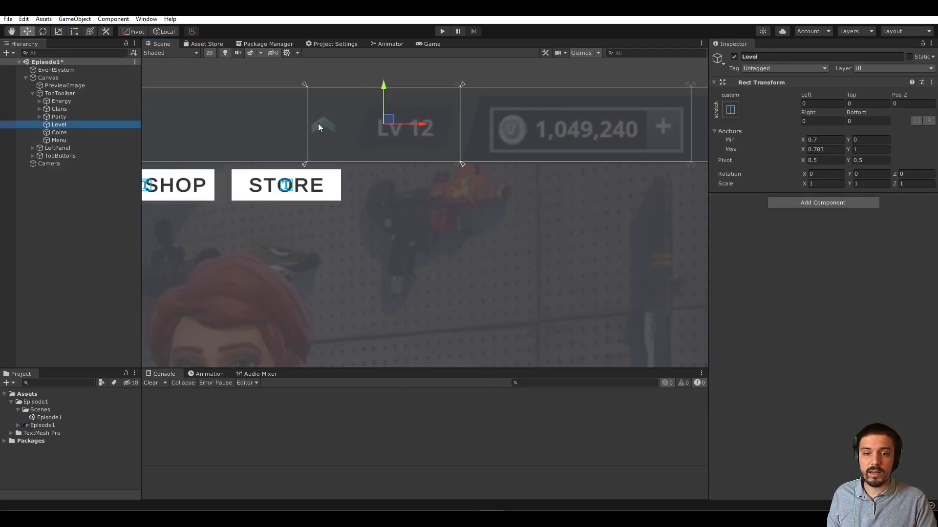
scroll(418, 145, up, 3)
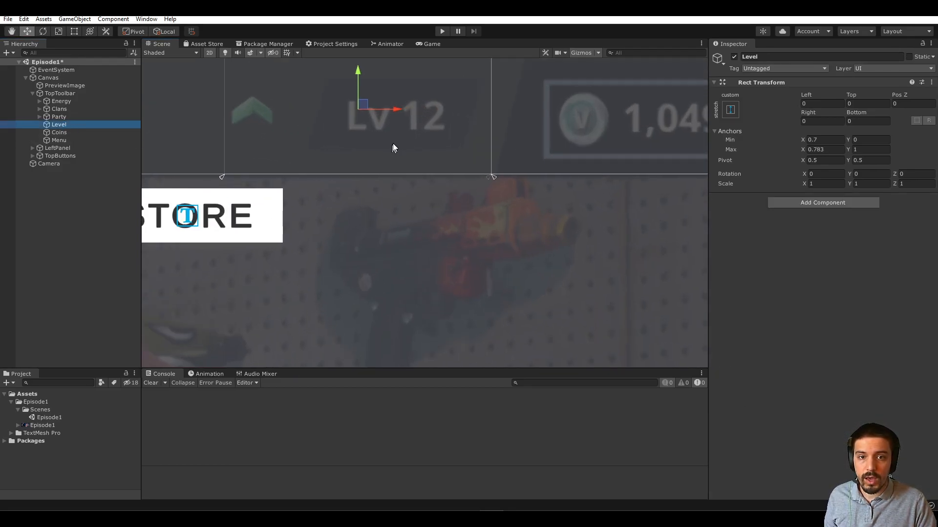
Step: Set the alpha of PreviewImage's colour to 0.25 to make the reference image more visible
click(53, 85)
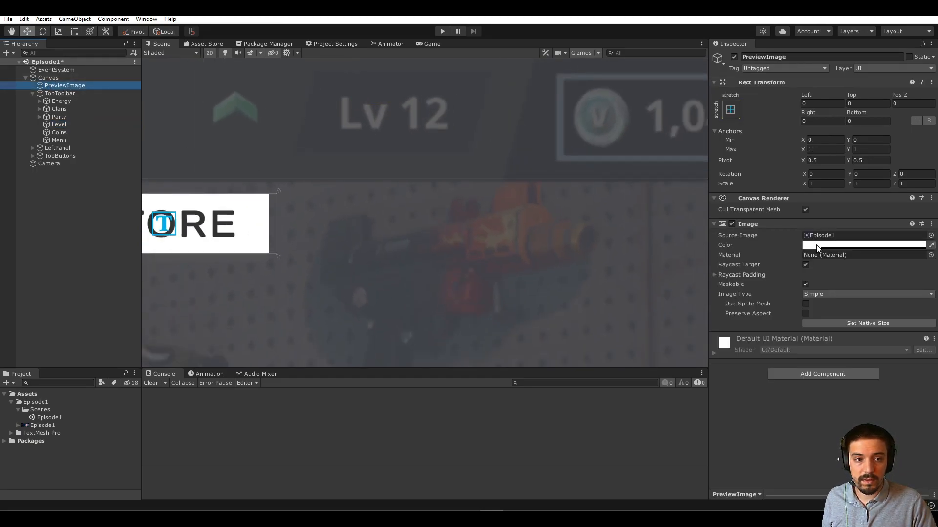
click(864, 245)
click(910, 435)
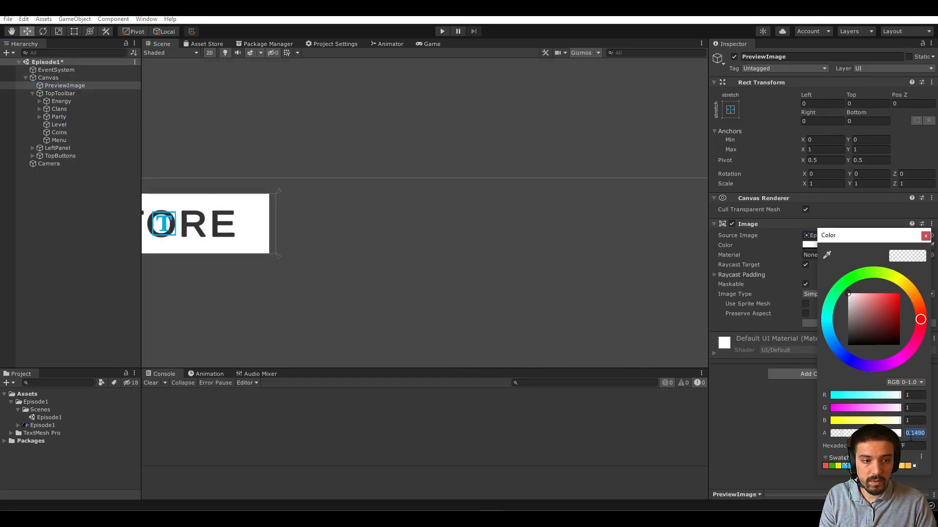
text(.25)
click(925, 236)
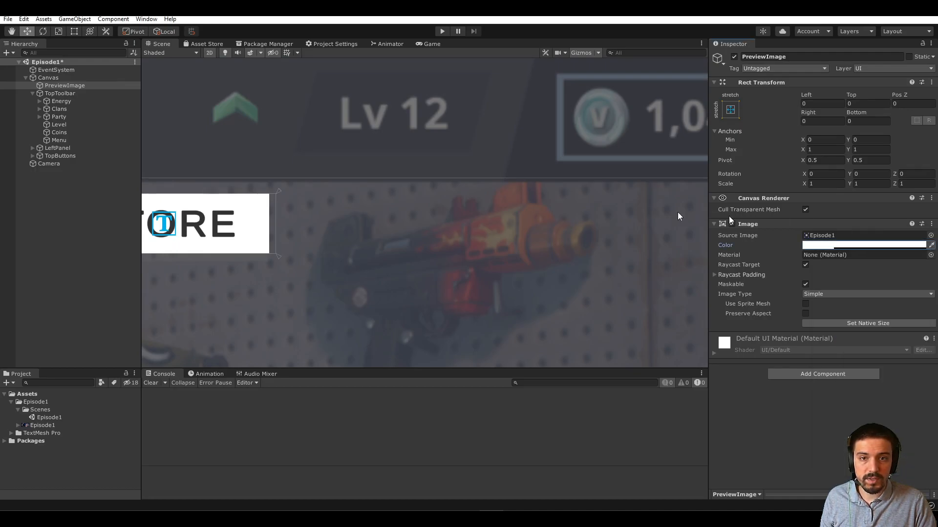
scroll(403, 155, down, 3)
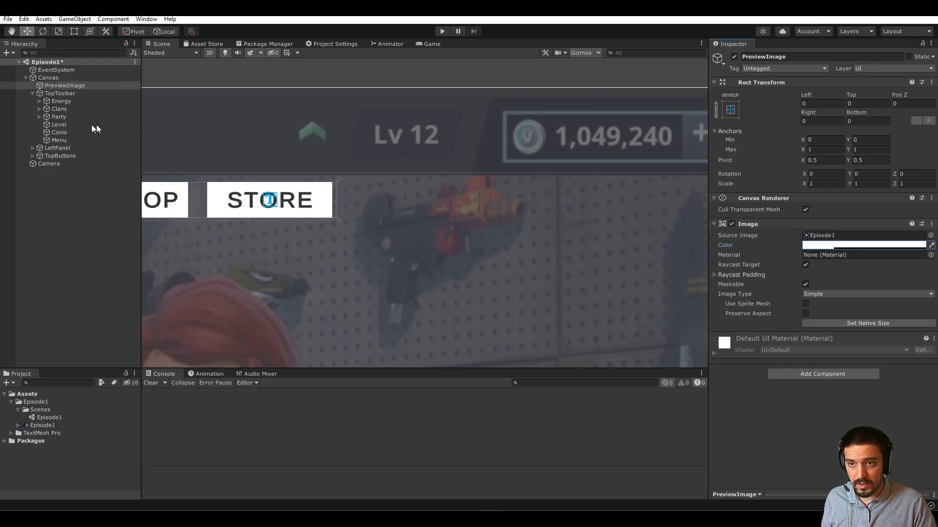
Step: Add a UI Image inside the Level section and hide it in the scene to compare Level's bounds with the reference icon
click(60, 125)
right_click(60, 125)
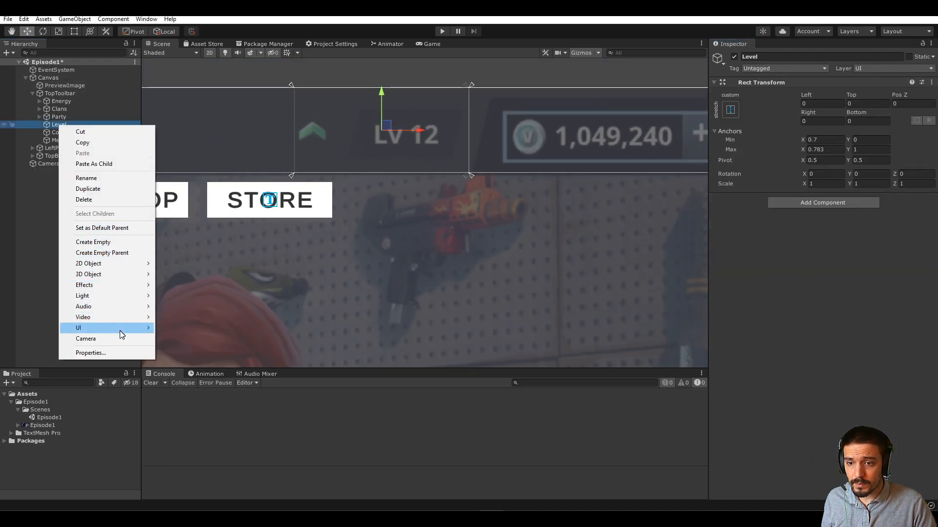
mouse_move(122, 335)
click(168, 351)
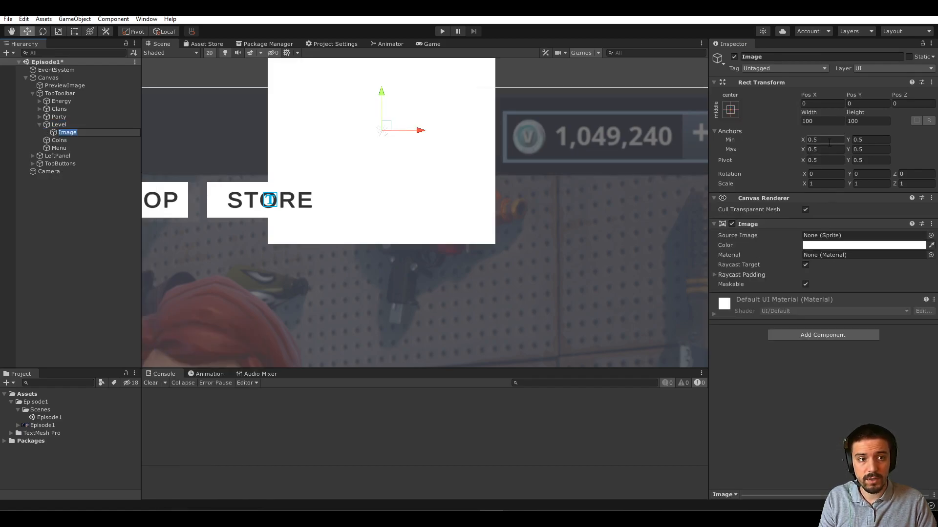
key(Return)
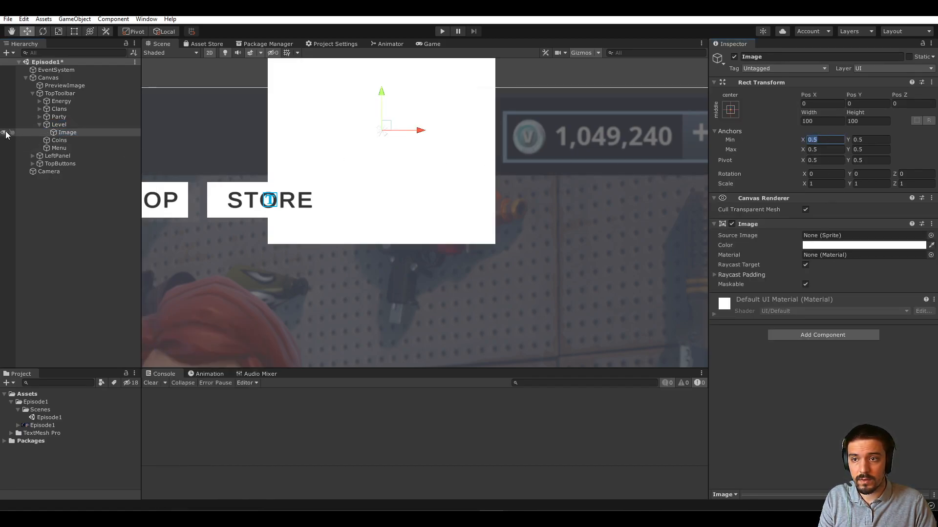
click(4, 133)
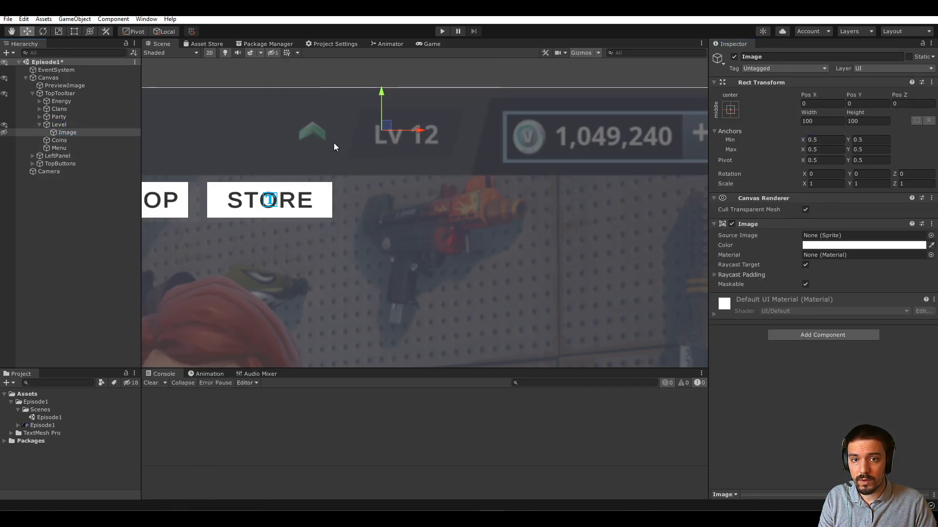
click(51, 125)
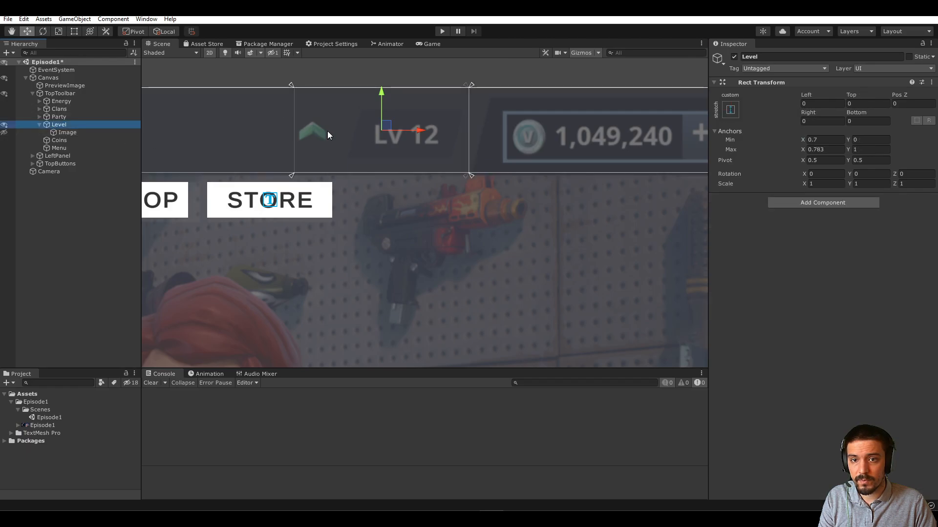
Step: Set the Level image's horizontal anchors to min X 0 and max X 0.25, and show it in the scene again
click(67, 133)
click(825, 140)
text(0)
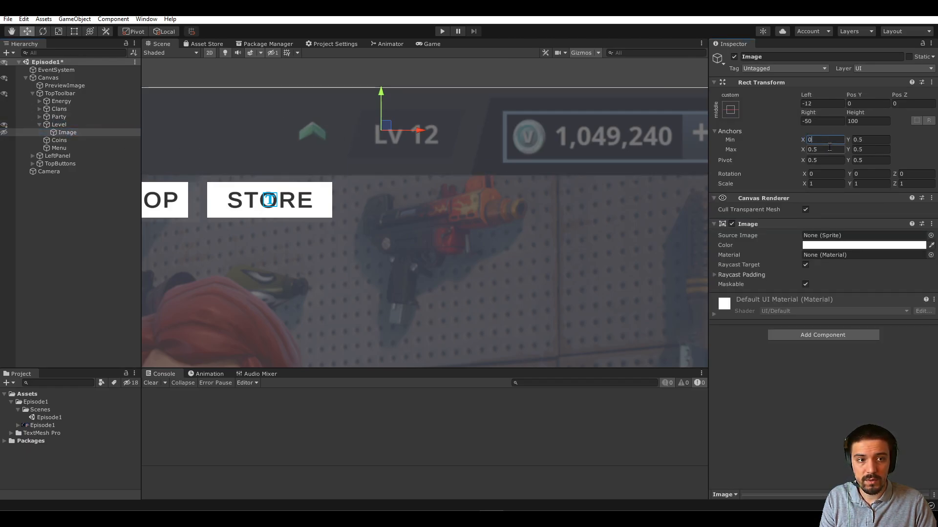
click(826, 149)
text(.25)
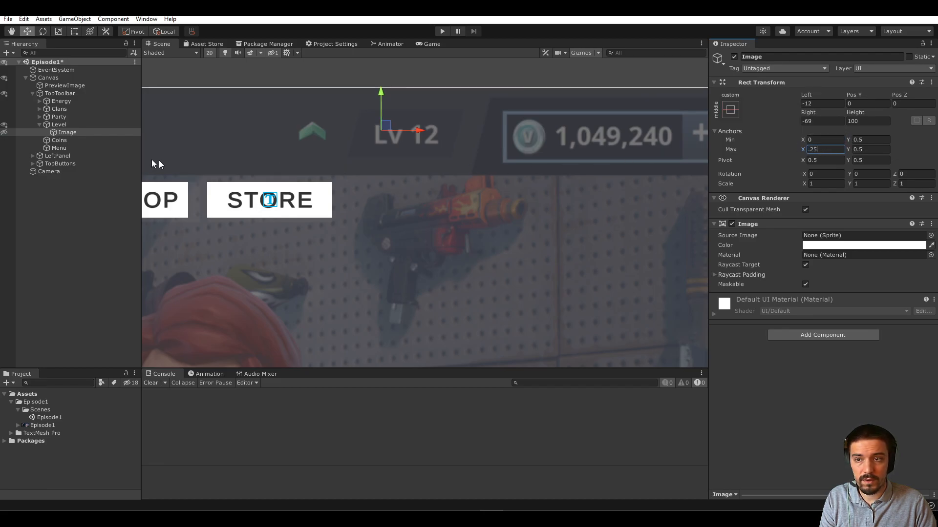
click(68, 132)
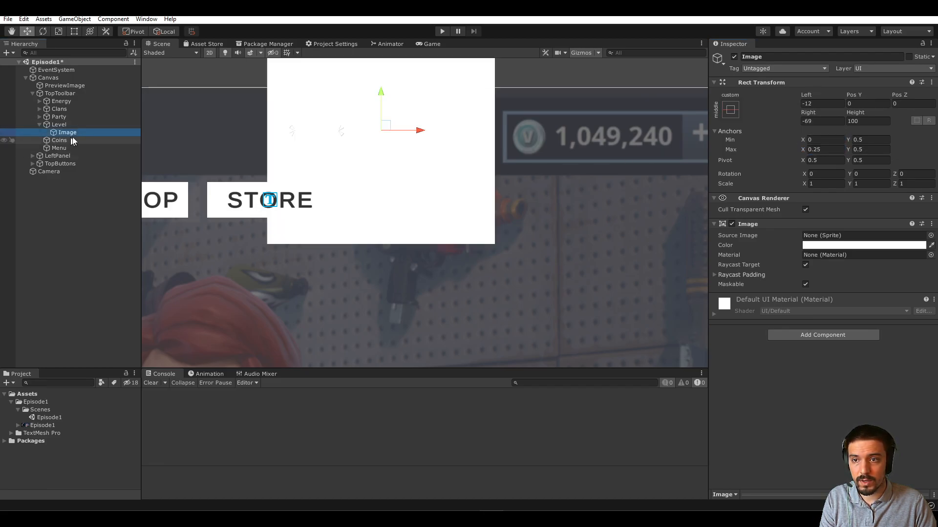
click(826, 149)
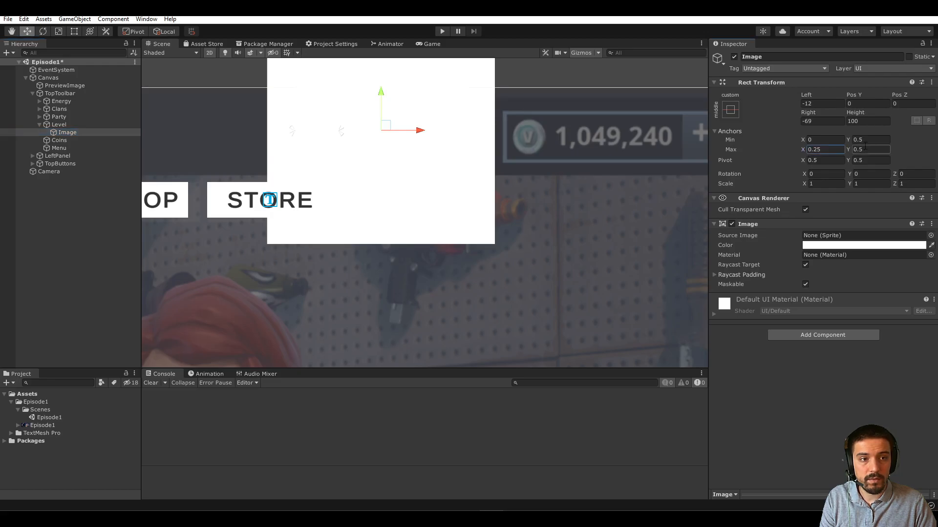
Step: Set the Level image's vertical anchors to min Y 0 and max Y 1, and zero its left, right, top and bottom offsets
click(865, 140)
text(0)
click(863, 121)
text(0)
click(868, 103)
text(0)
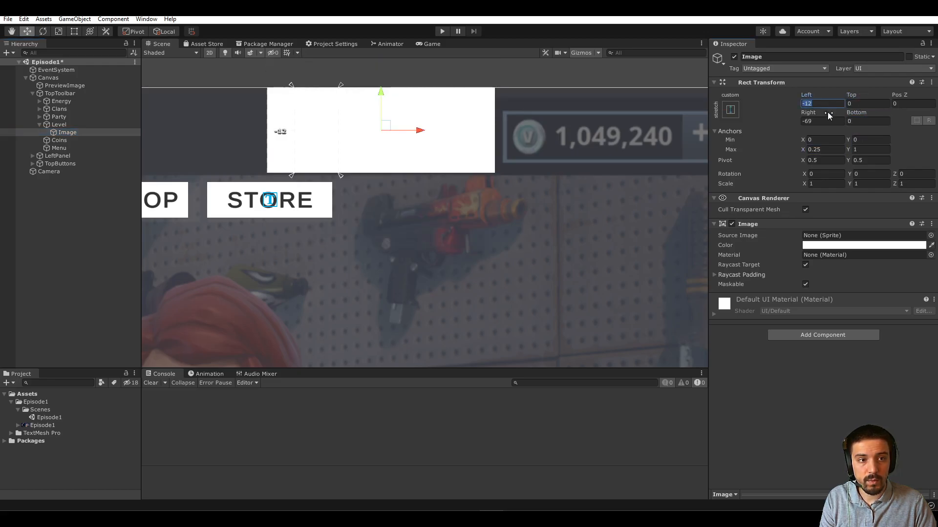
click(825, 104)
text(0)
click(821, 121)
text(0)
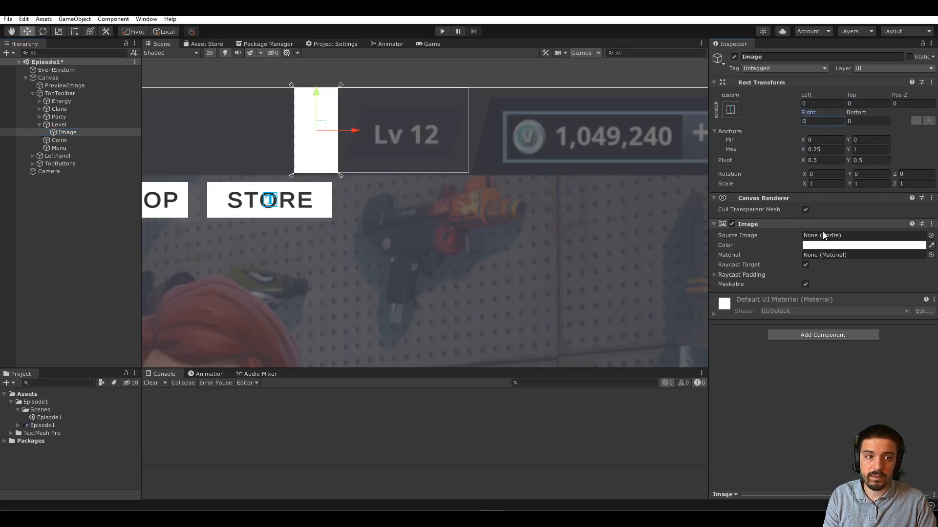
Step: Assign the DropdownArrow sprite as the Level image's source and enable Preserve Aspect
click(931, 236)
click(632, 344)
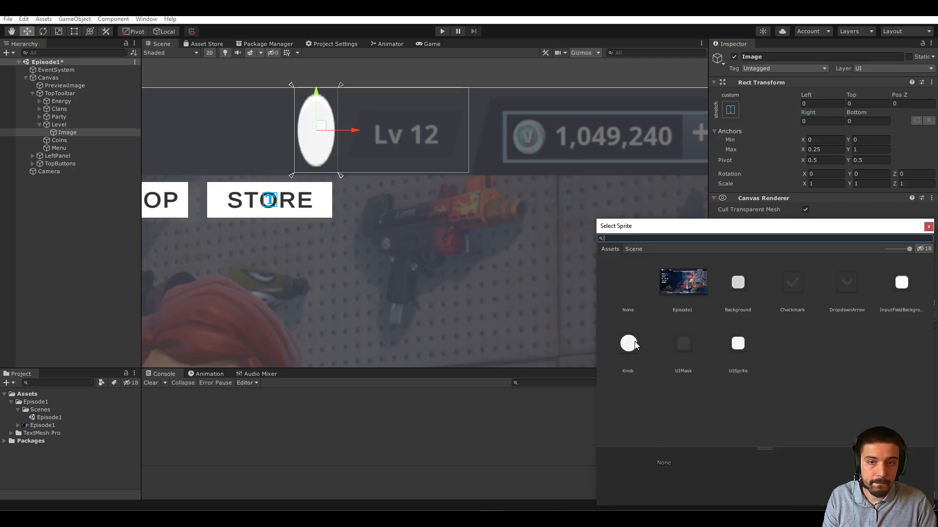
click(847, 284)
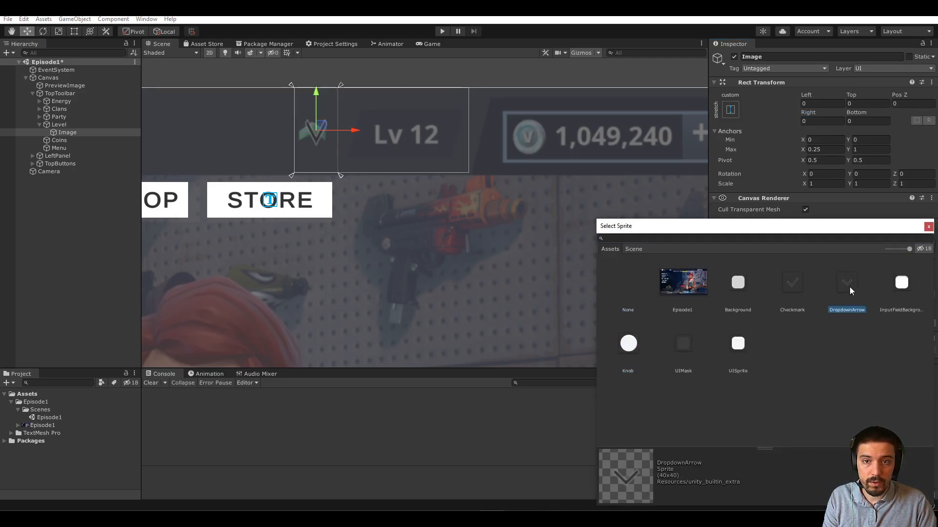
click(792, 288)
double_click(842, 285)
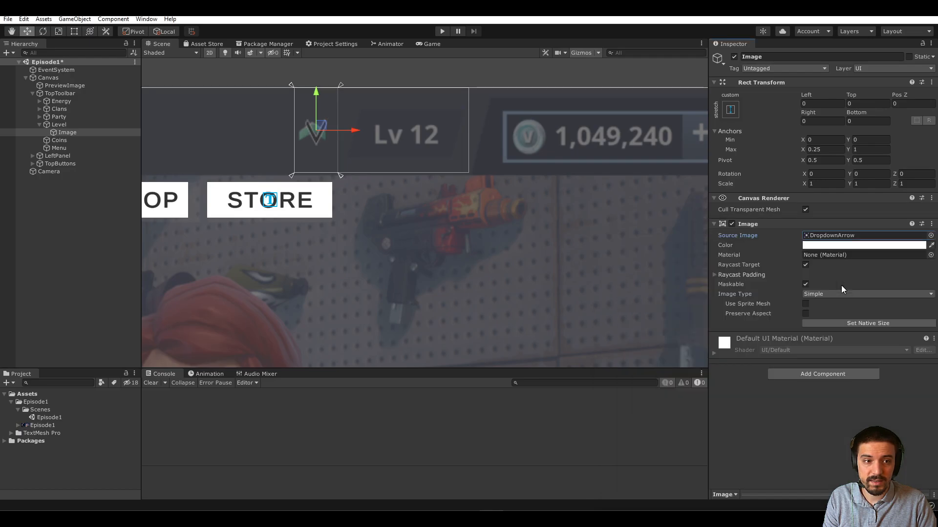
click(805, 313)
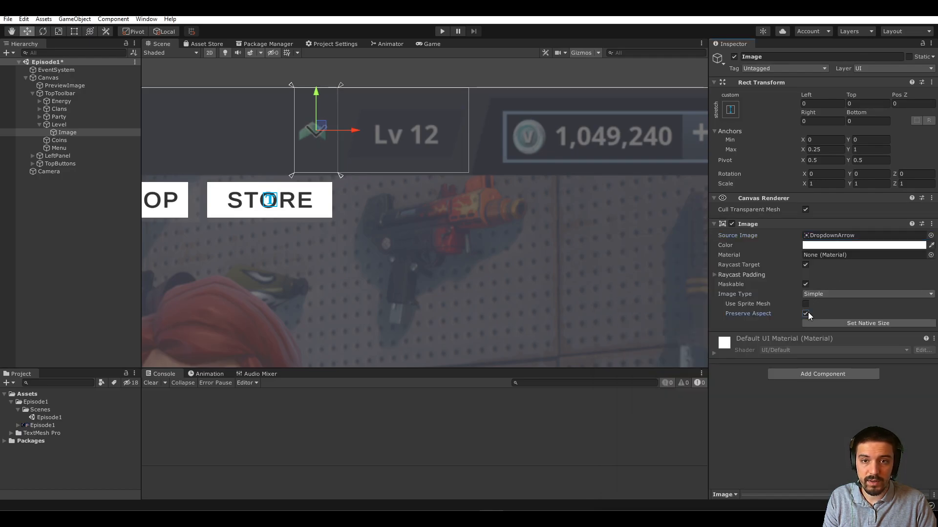
Step: Rename the image inside the Level section to LevelIcon
click(69, 132)
text(LevelIcon)
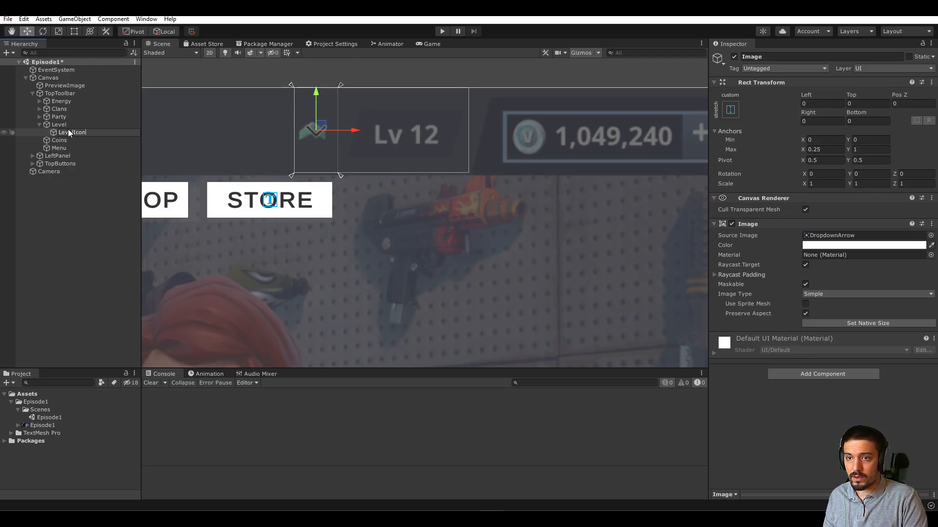
key(Return)
Step: Add another UI element as a child of the Level section
click(69, 126)
right_click(70, 128)
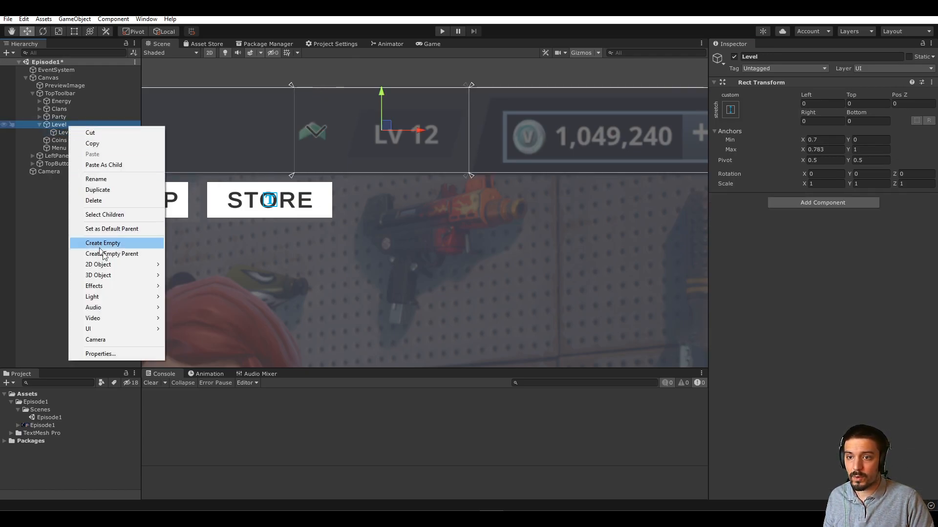
mouse_move(151, 330)
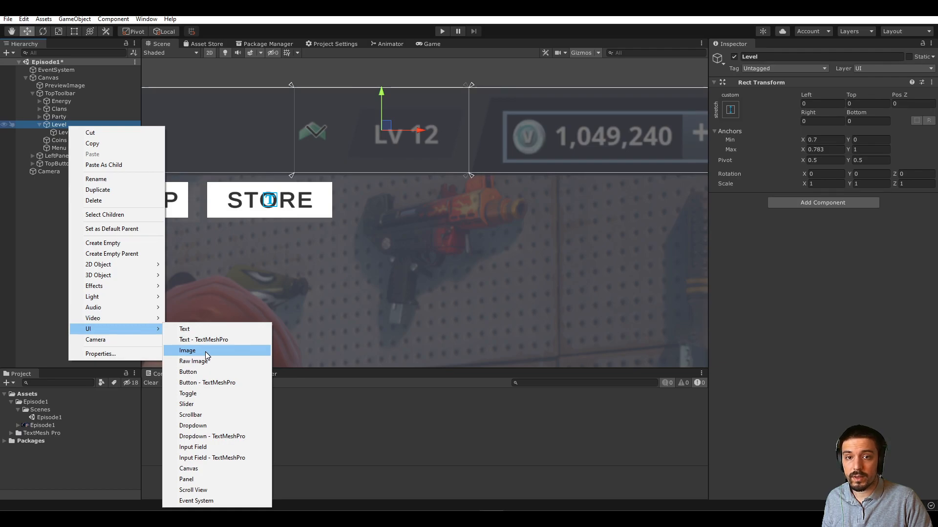
Step: Add a UI Image as a child of Level and stretch it in both directions to fill its parent
click(205, 351)
click(731, 111)
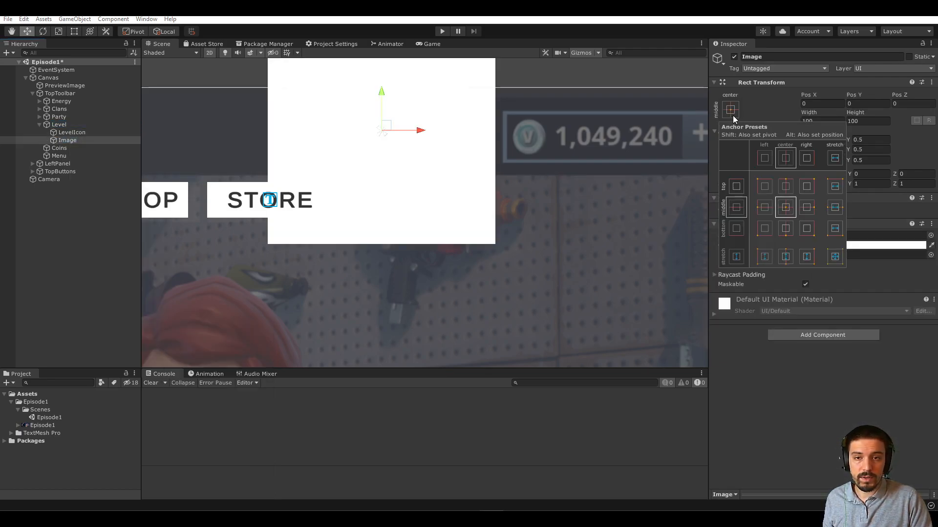
alt+click(835, 256)
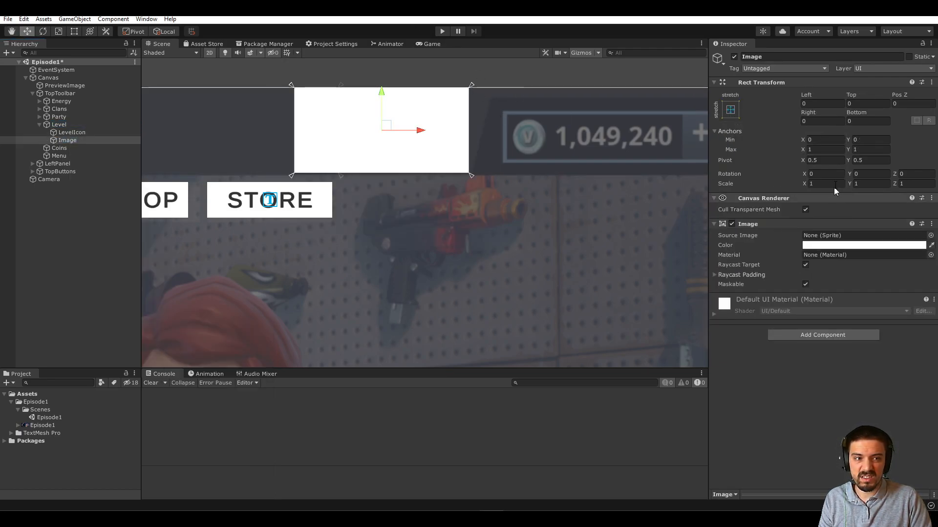
Step: Set the image's minimum X anchor to 0.25 and Left offset to 0, and compare it with the underlying preview
click(812, 140)
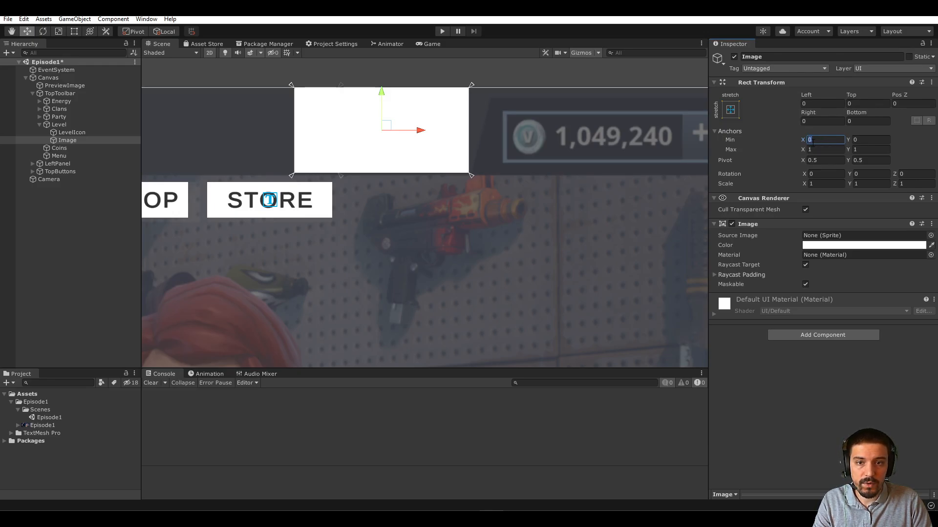
text(.2)
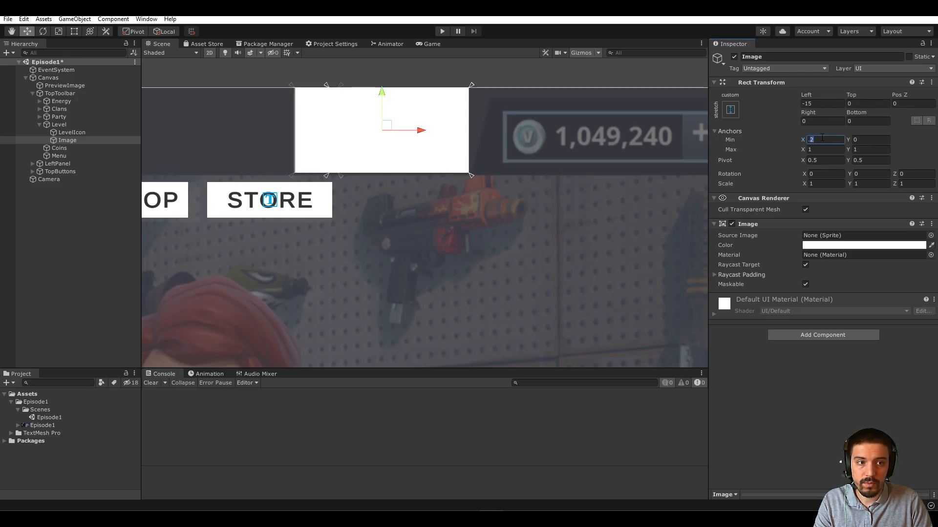
text(5)
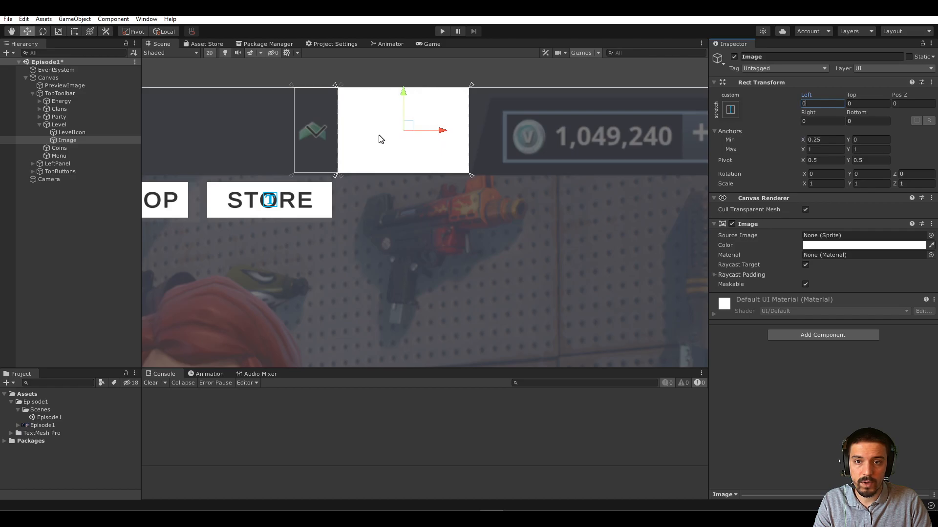
click(5, 140)
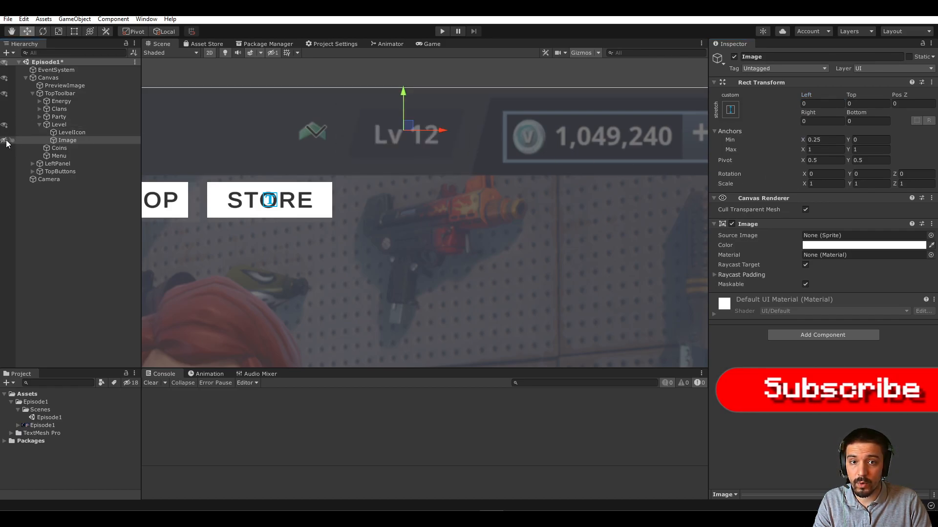
click(5, 141)
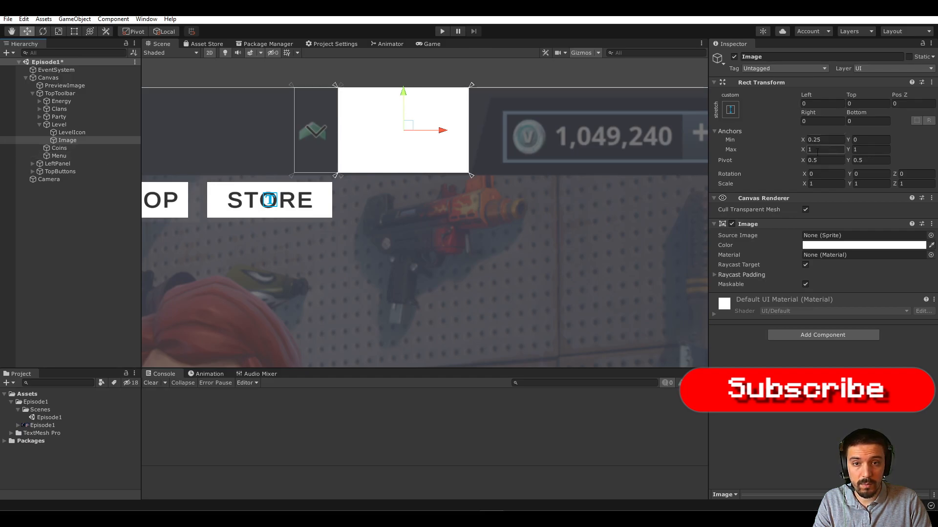
click(6, 140)
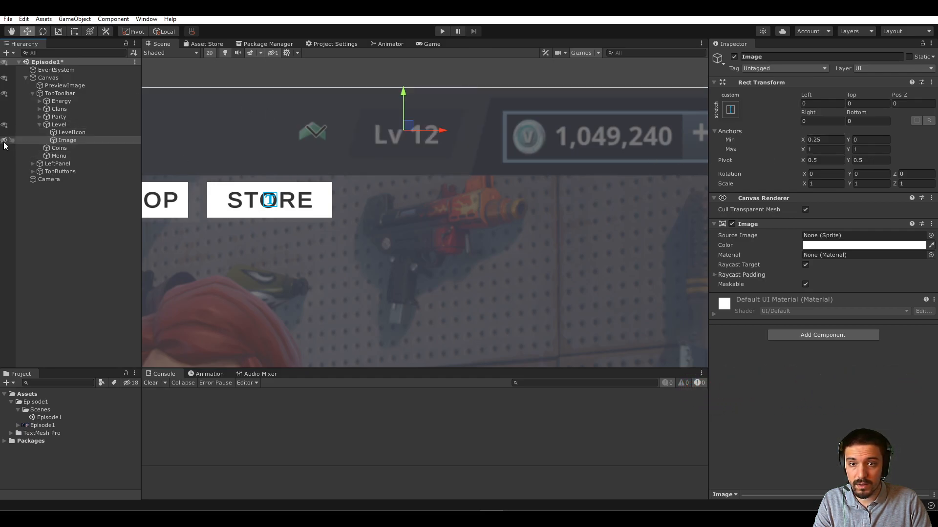
click(5, 140)
Step: Set the image's vertical anchors to a minimum Y of 0.1 and a maximum Y of 0.9
click(825, 151)
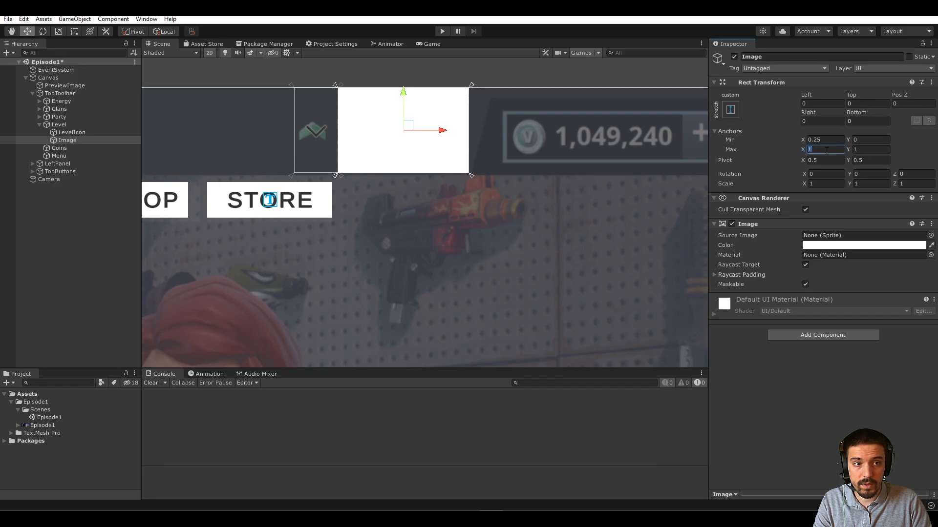
drag(469, 175, 472, 166)
click(870, 140)
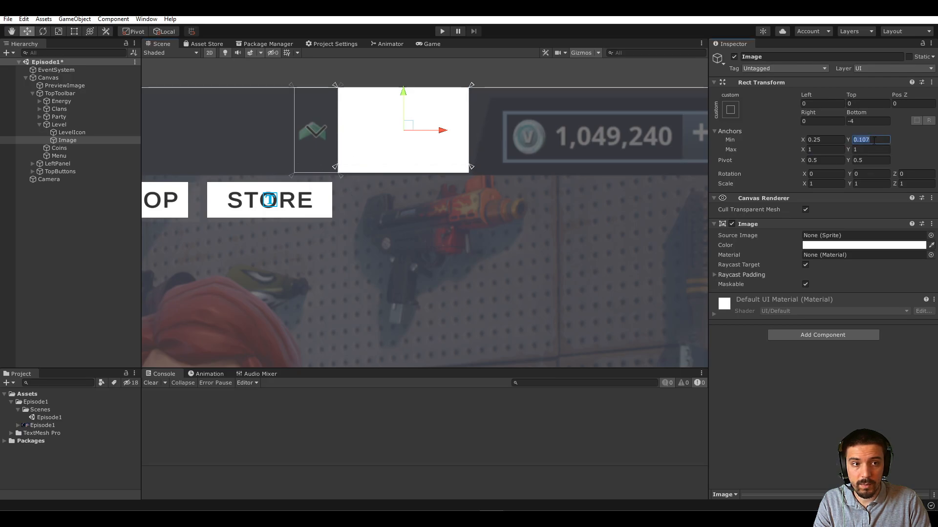
text(.1)
click(862, 150)
text(.9)
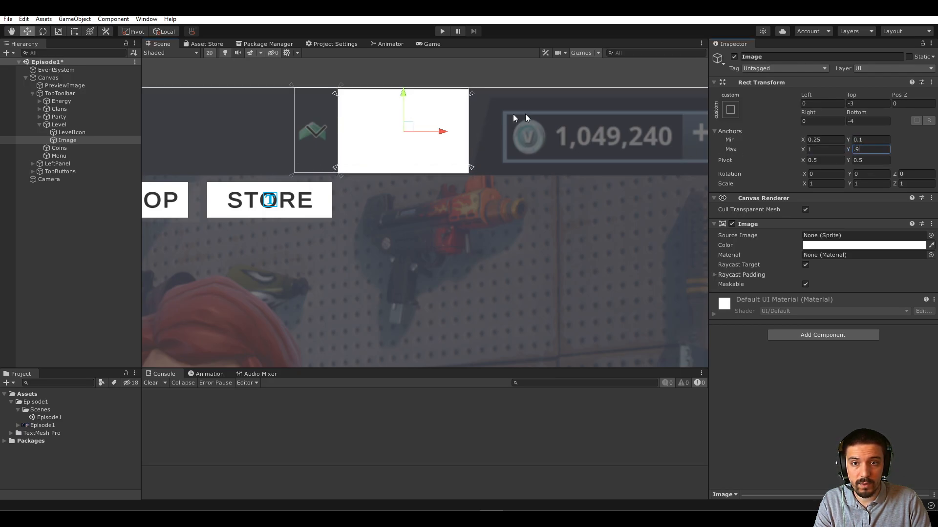
Step: Set the image's maximum X anchor to 0.9 and its Right offset to 0
click(816, 149)
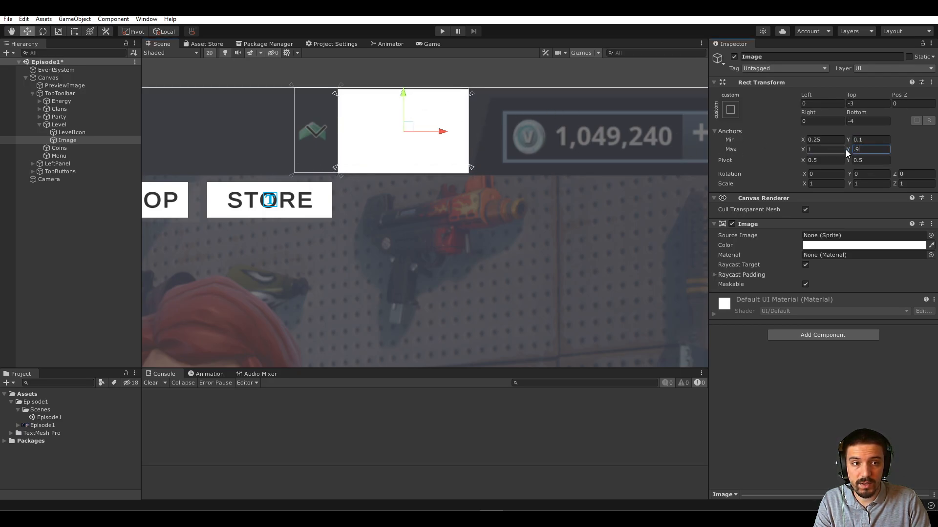
text(.9)
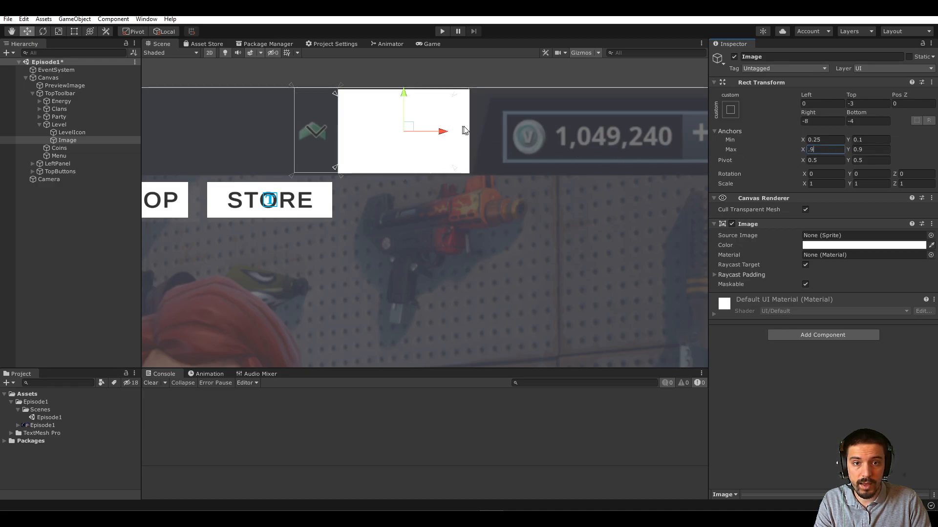
click(822, 121)
text(0)
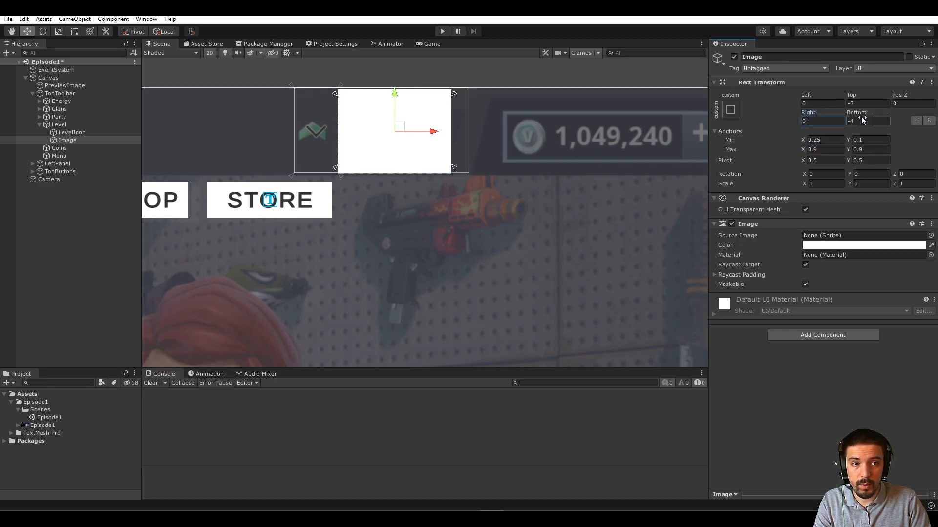
Step: Set the image's Top and Bottom offsets to 0 so it fits its vertical anchors
click(856, 103)
text(0)
click(864, 120)
text(0)
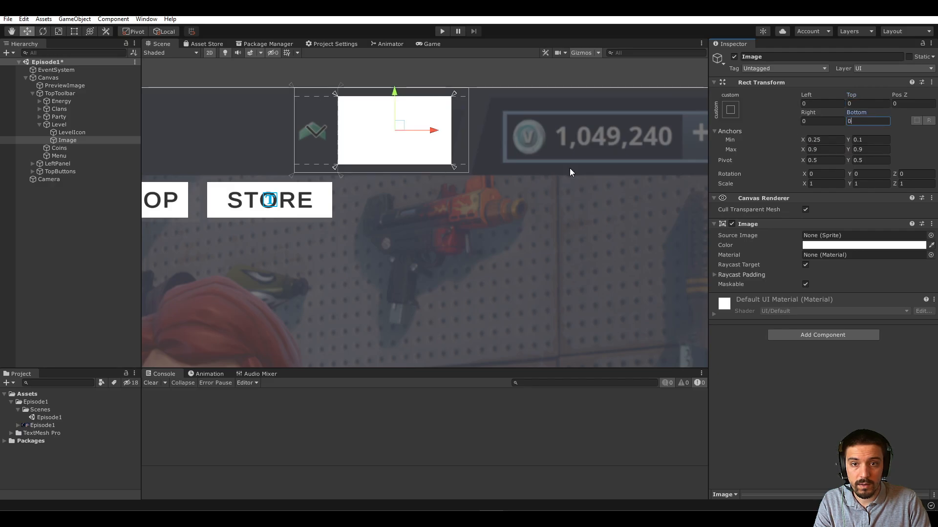
Step: Change the image's color to black
click(916, 245)
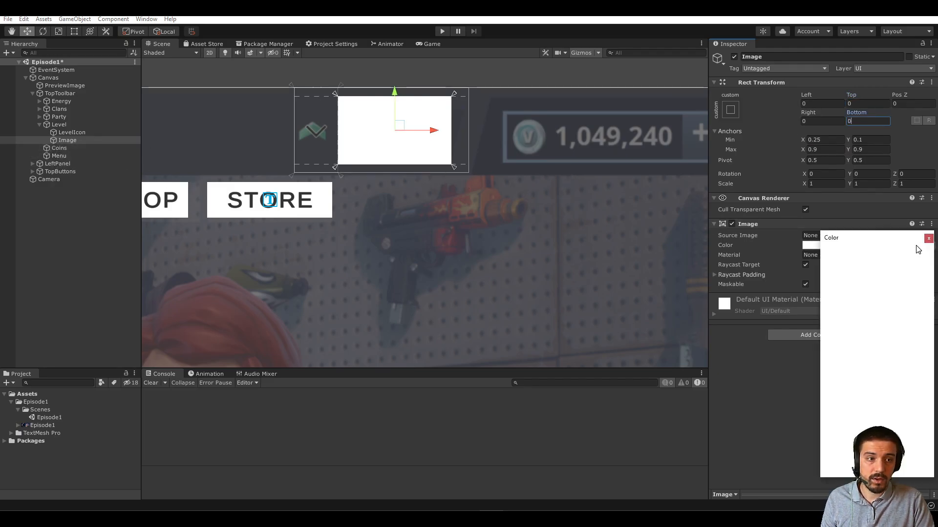
drag(842, 347, 851, 361)
drag(894, 310, 888, 345)
click(929, 239)
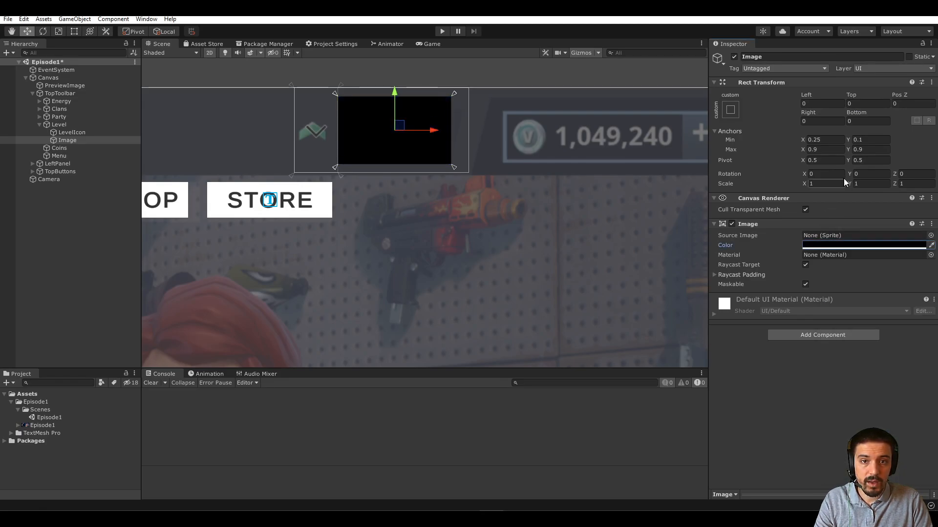
Step: Extend the black image to its parent's full right edge with a maximum X anchor of 1 and Right offset of 0
click(822, 150)
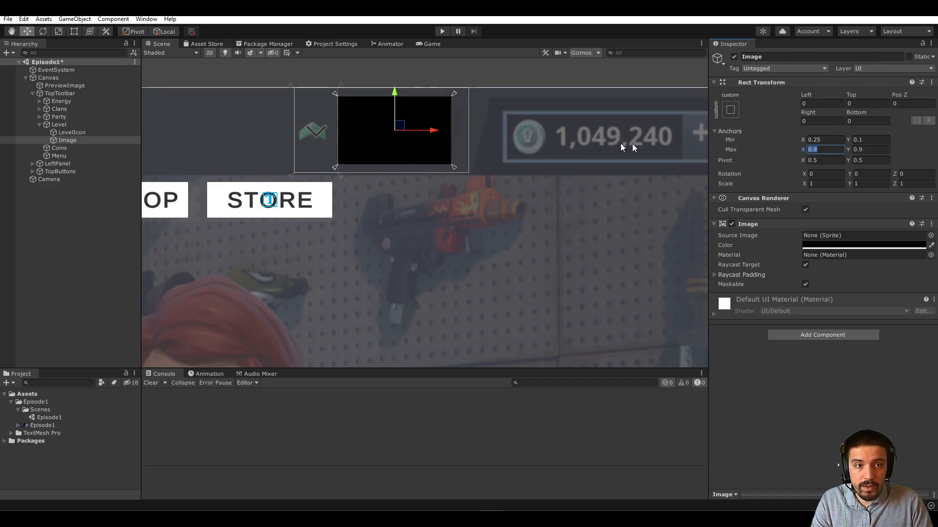
text(1)
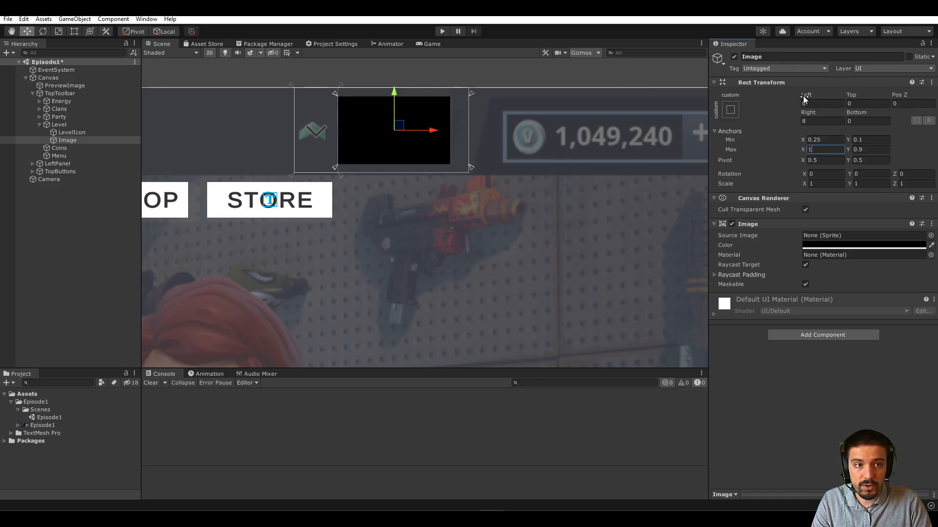
click(822, 122)
text(0)
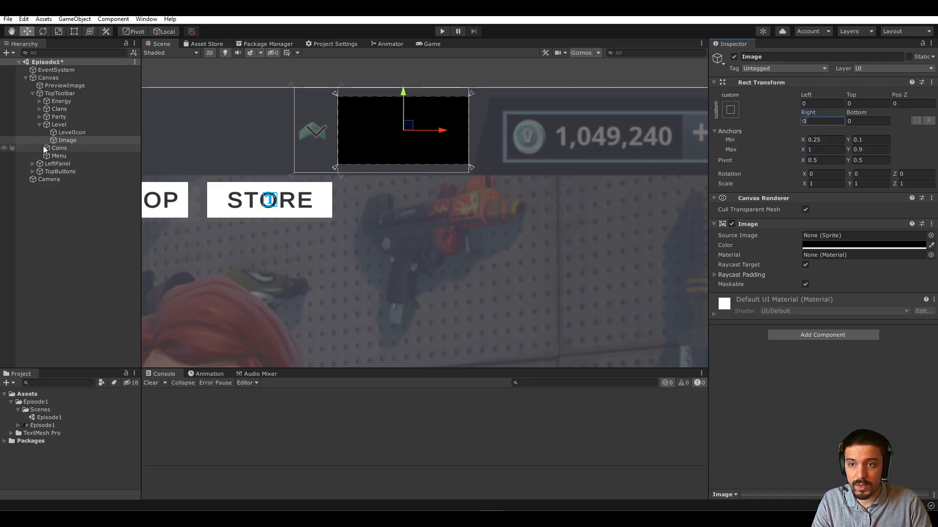
Step: Rename the black image object as LevelFrame
click(65, 139)
text(Level)
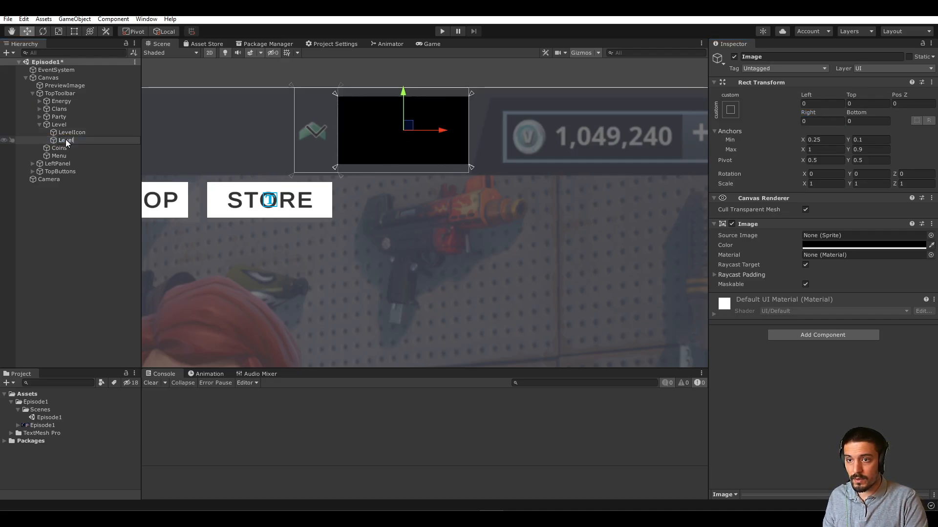
text(Frame)
key(Return)
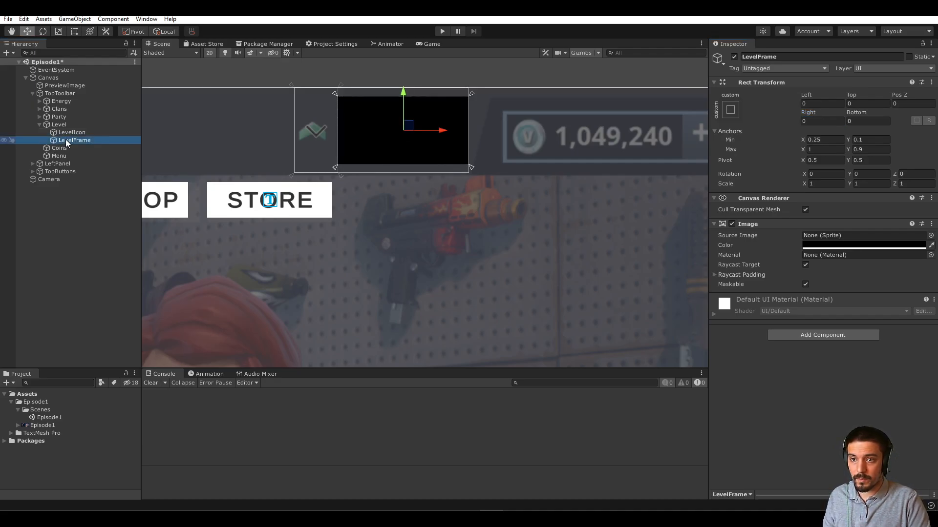
Step: Add a TextMeshPro text object as a child of LevelFrame and stretch it in both directions to fill the frame
right_click(69, 142)
mouse_move(142, 350)
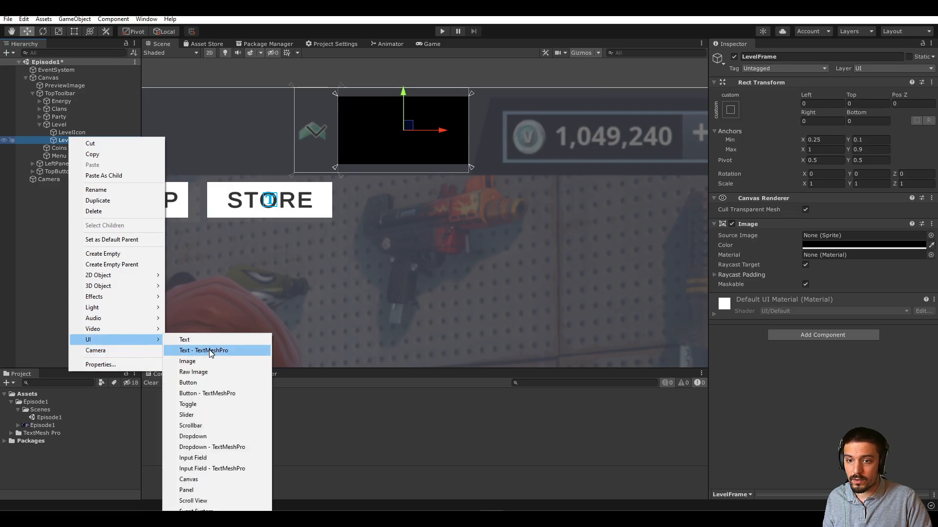
click(262, 351)
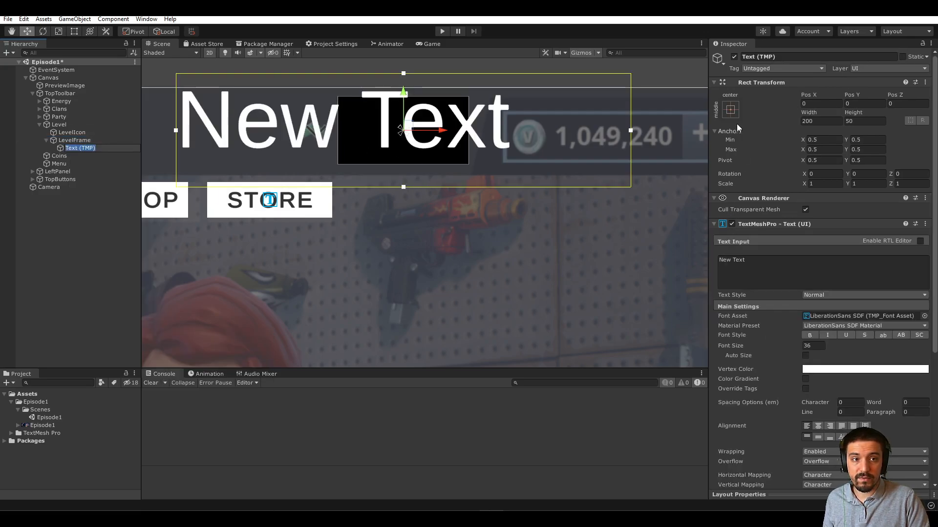
click(732, 110)
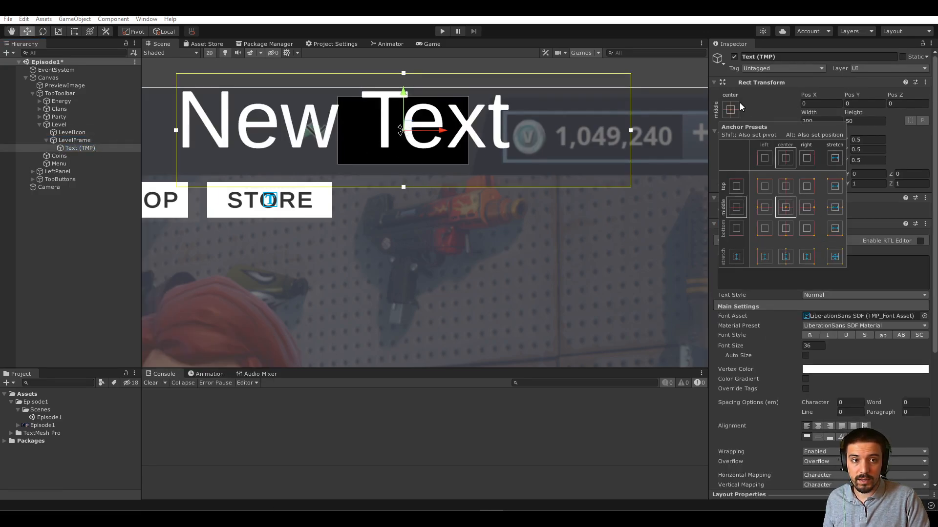
key(alt)
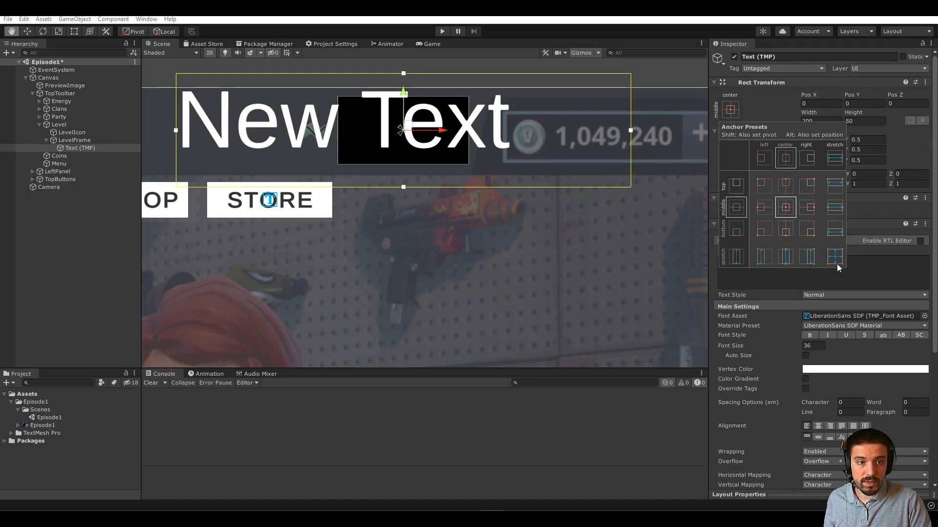
alt+click(835, 262)
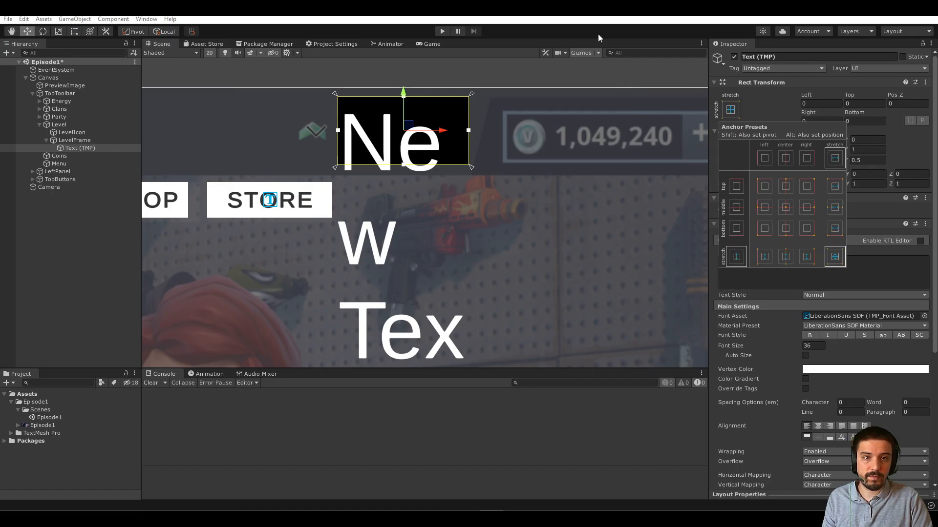
Step: Set the text's font size to 20 and compare it with the level label in the underlying preview
click(814, 348)
text(20)
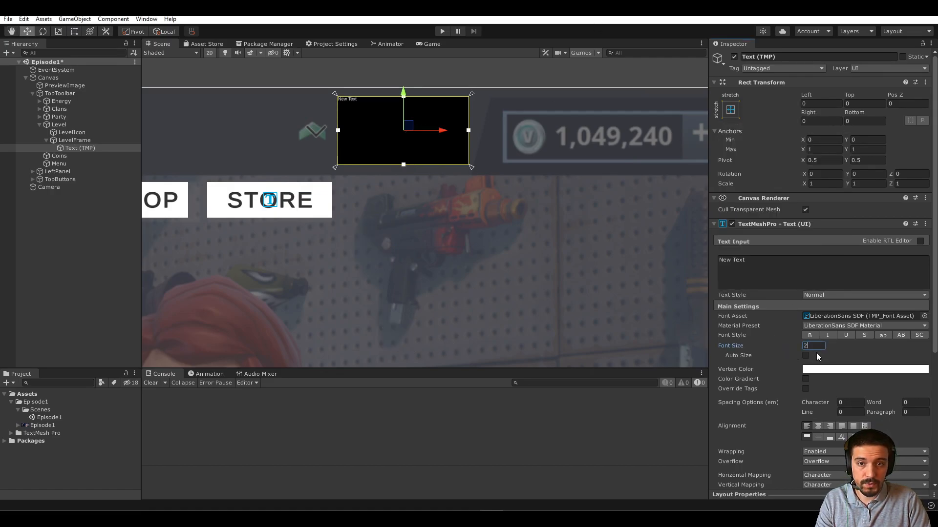
click(4, 148)
click(5, 148)
click(4, 141)
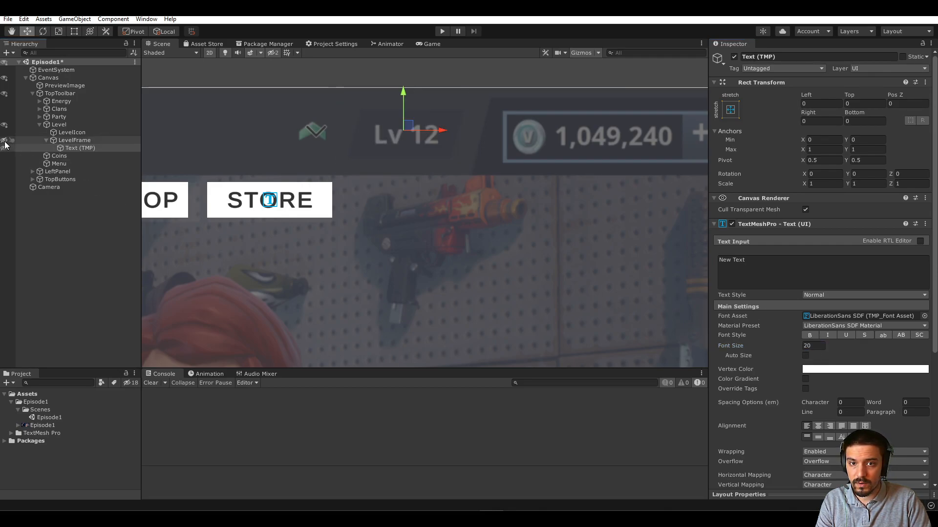
click(5, 141)
Step: Replace the placeholder text in the frame with "Lv 12"
click(757, 269)
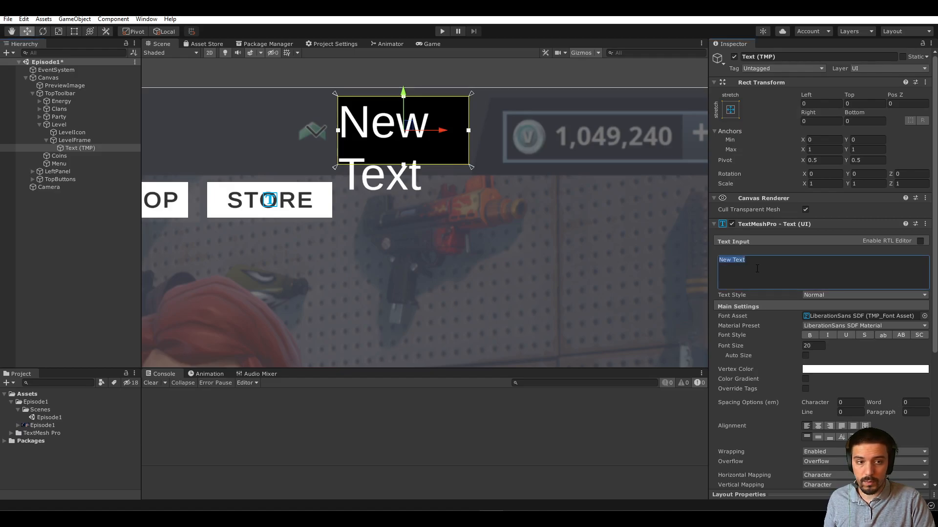
text(Lv 12)
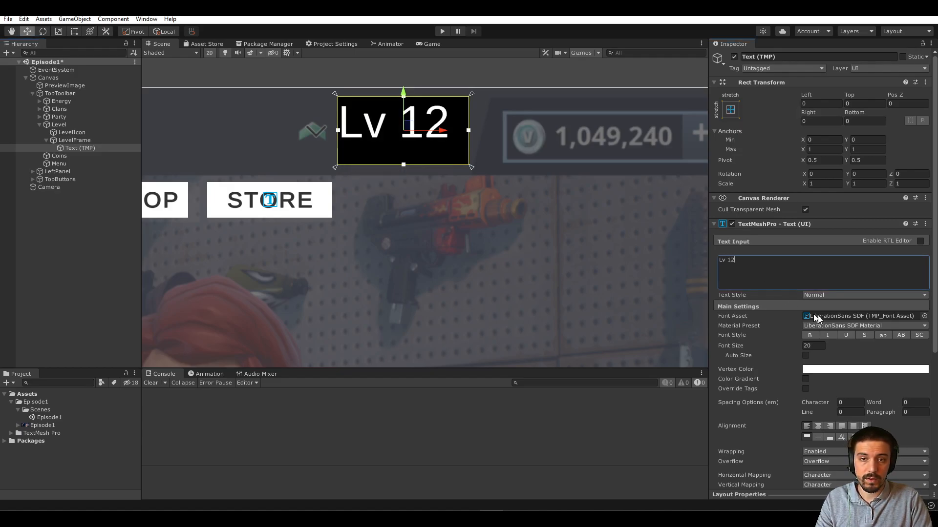
Step: Set the level text's font size to 16 and center it horizontally and vertically in the frame
click(813, 346)
text(18)
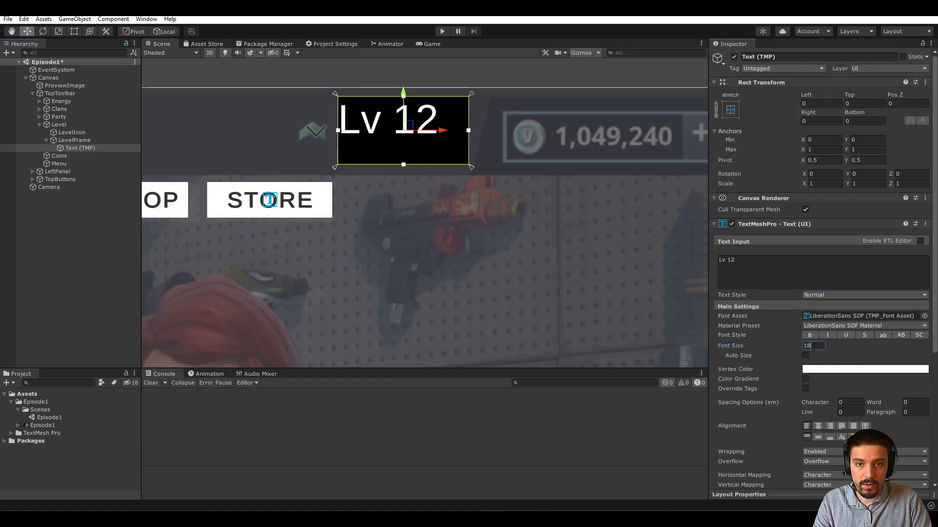
key(BackSpace)
text(6)
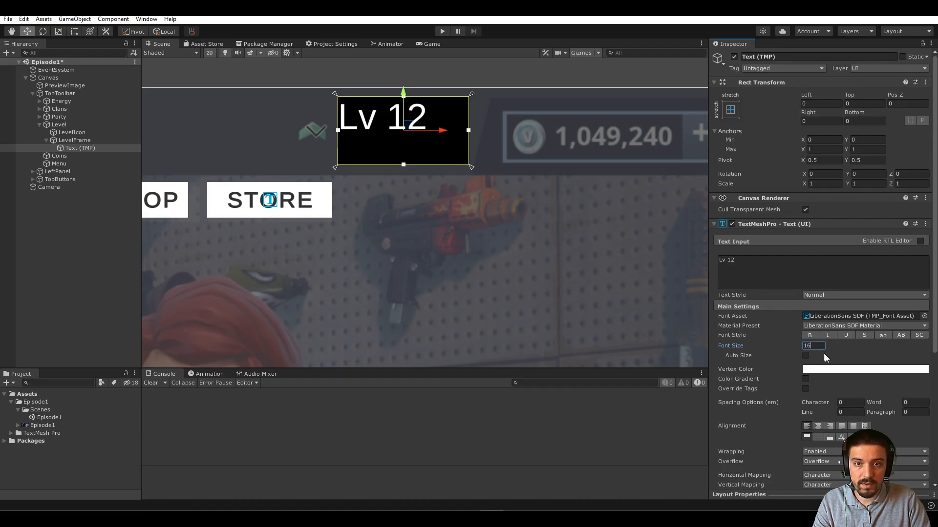
click(818, 427)
click(818, 437)
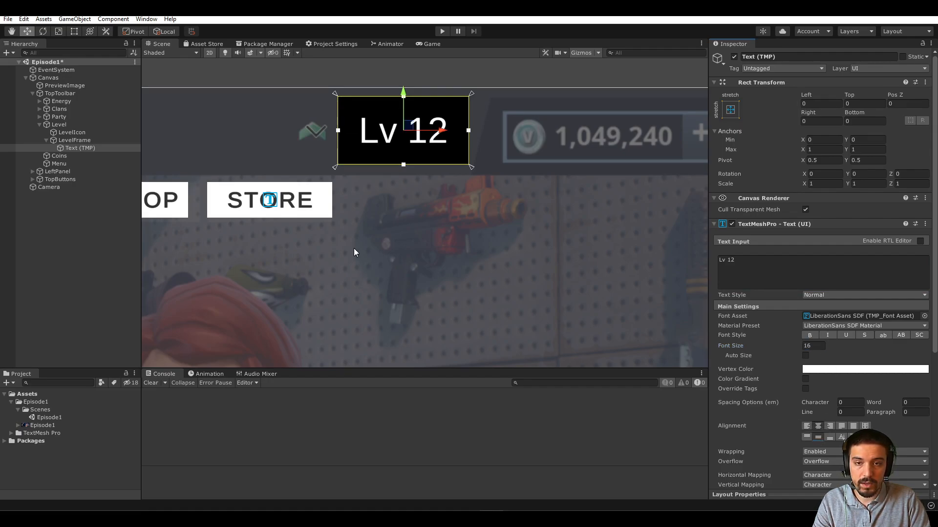
Step: Rename the text object inside LevelFrame to "Level" and collapse the LevelFrame and Level groups in the hierarchy
click(86, 148)
click(86, 148)
text(Level)
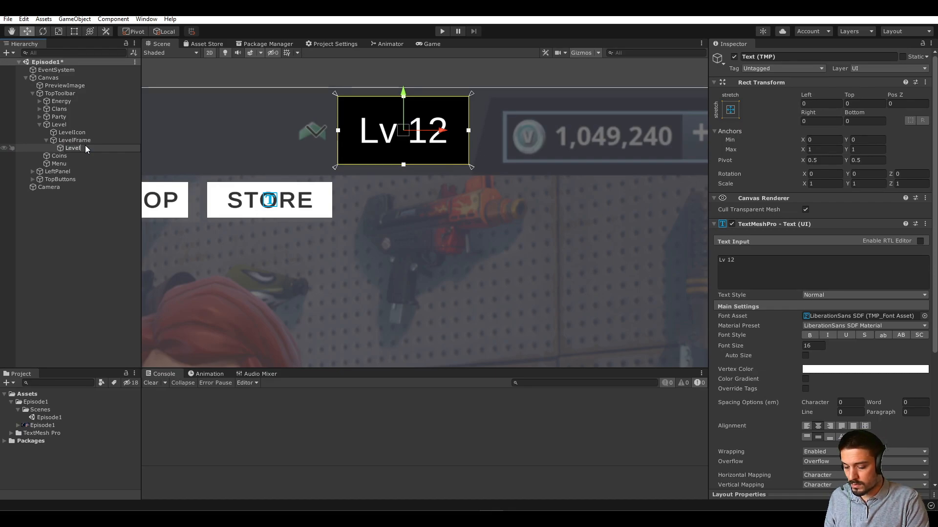
key(Return)
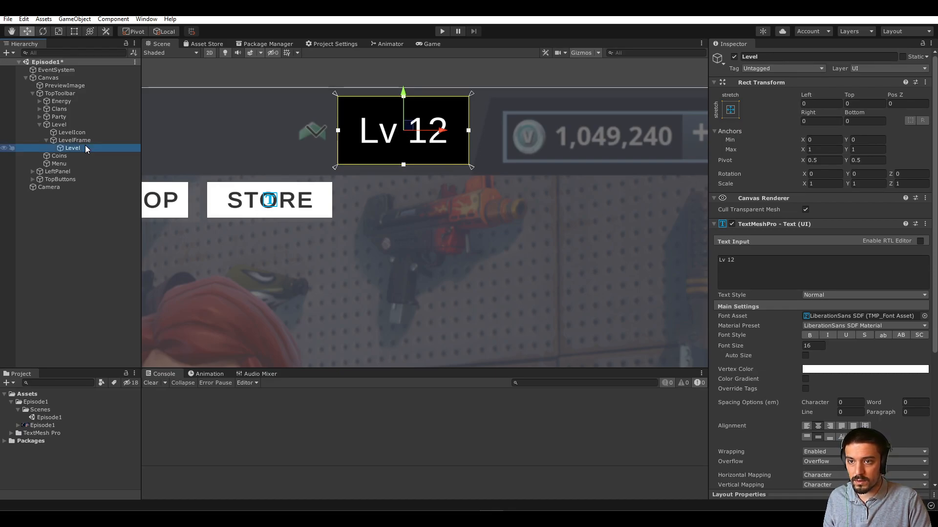
click(88, 141)
key(Left)
key(Up)
key(Up)
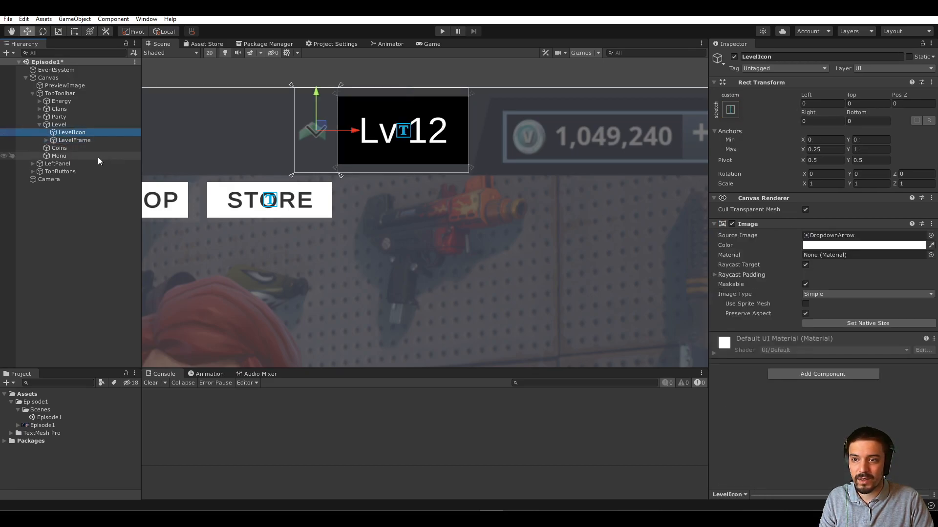
key(Left)
Step: Compare the Coins and Menu areas with the underlying preview and delete the Menu object from TopToolbar
middle_drag(502, 169, 362, 199)
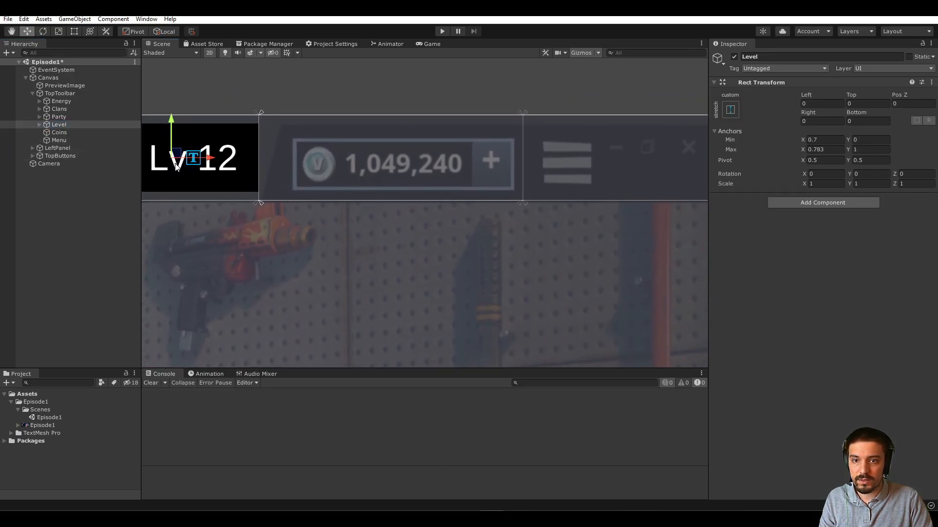
click(60, 134)
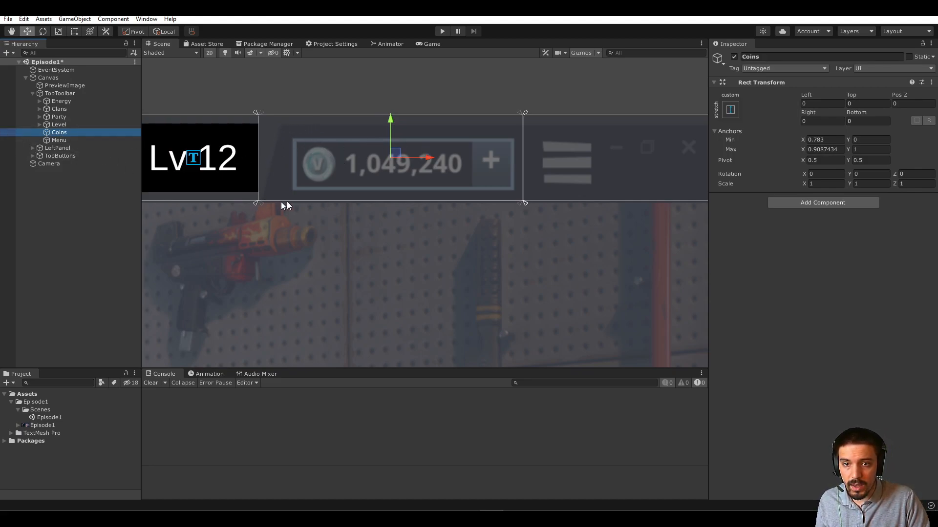
middle_drag(557, 156, 395, 150)
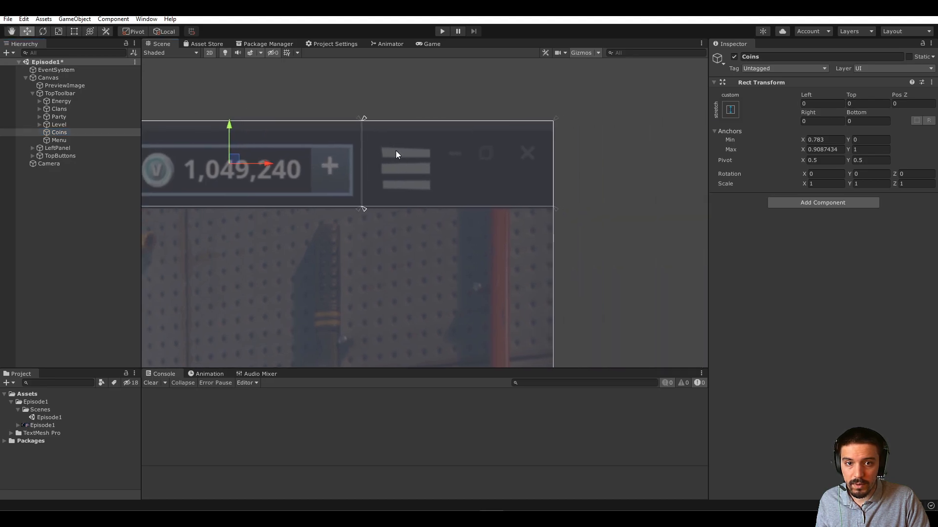
middle_drag(203, 151, 323, 135)
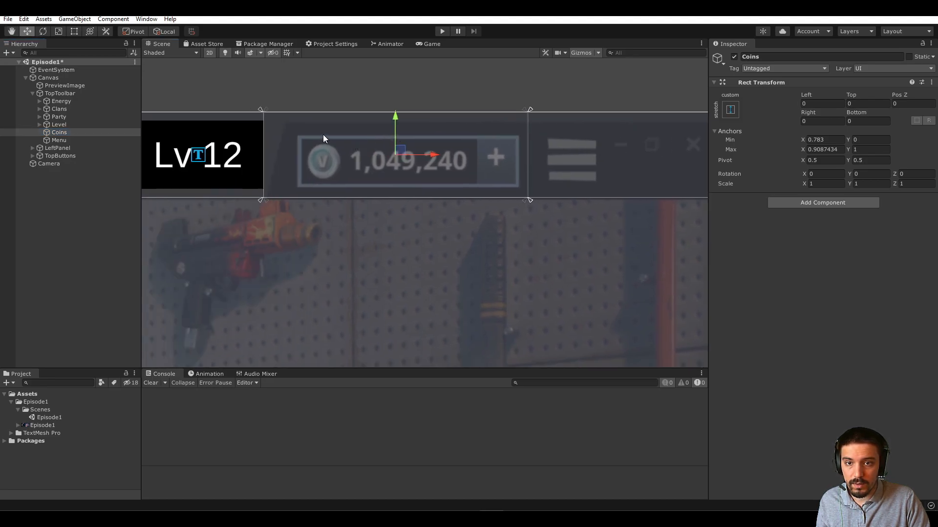
middle_drag(508, 220, 570, 147)
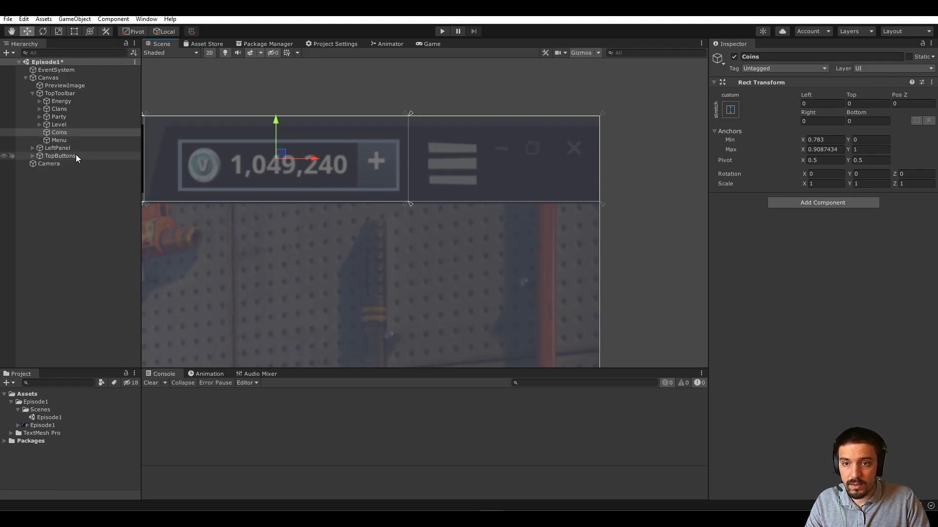
click(59, 140)
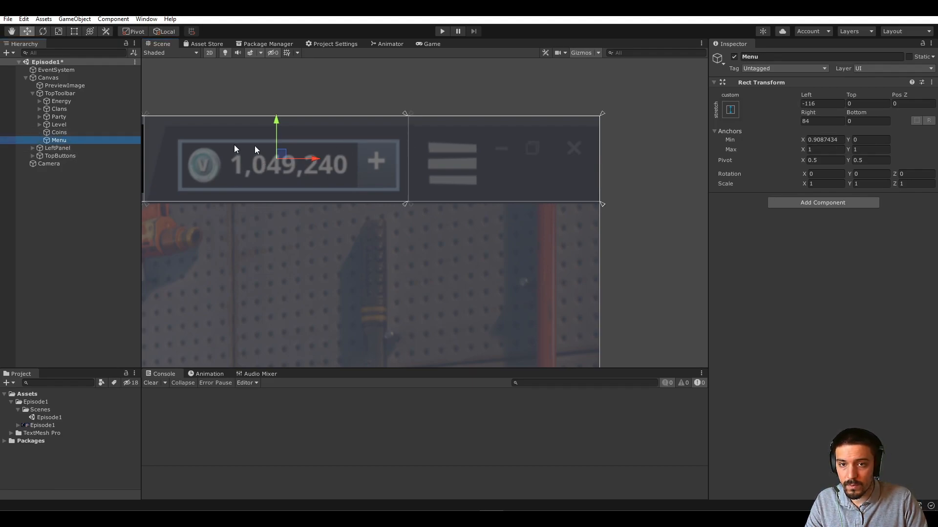
middle_drag(390, 144, 414, 141)
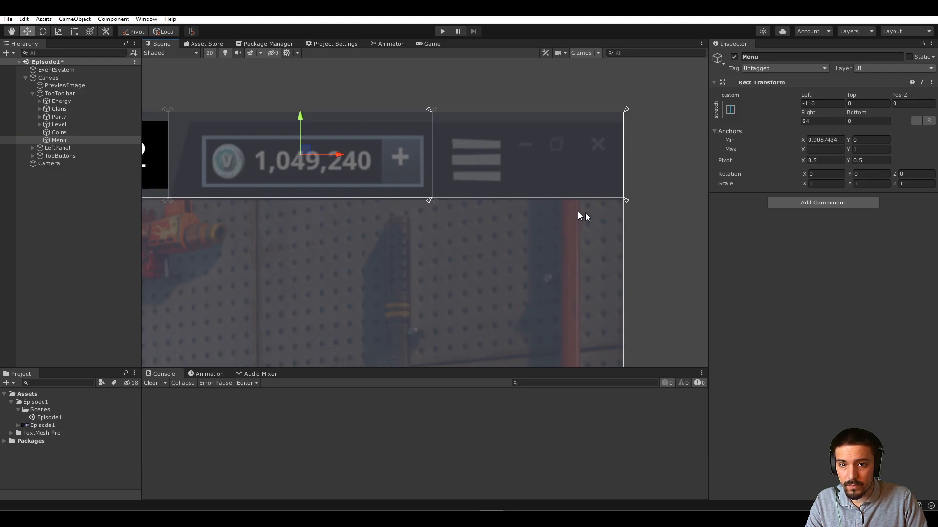
click(63, 141)
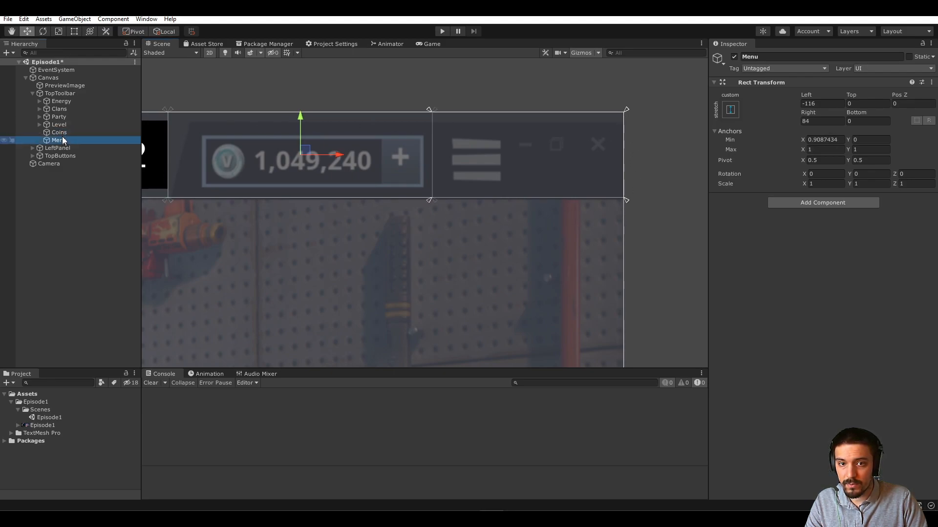
key(Delete)
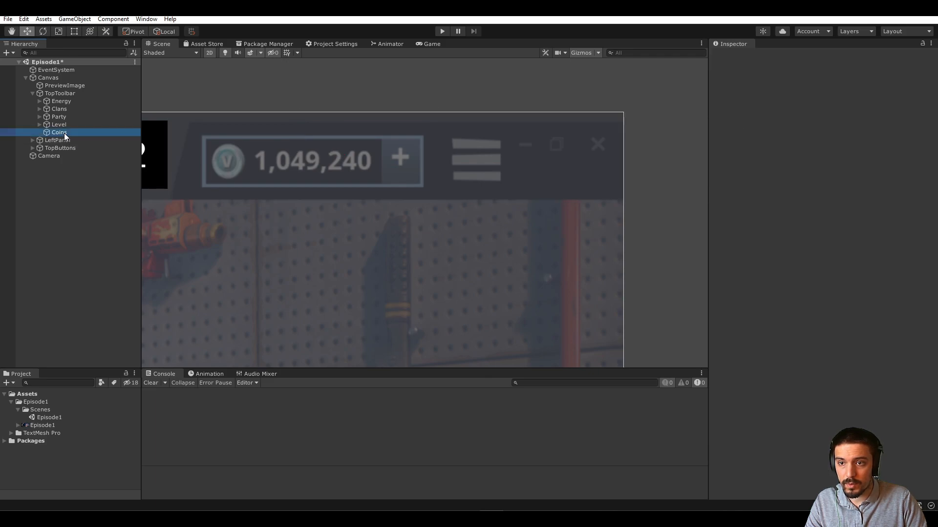
Step: Rename the Coins object to "CoinsAndMenu"
click(60, 132)
key(F2)
key(End)
text(AndMenu)
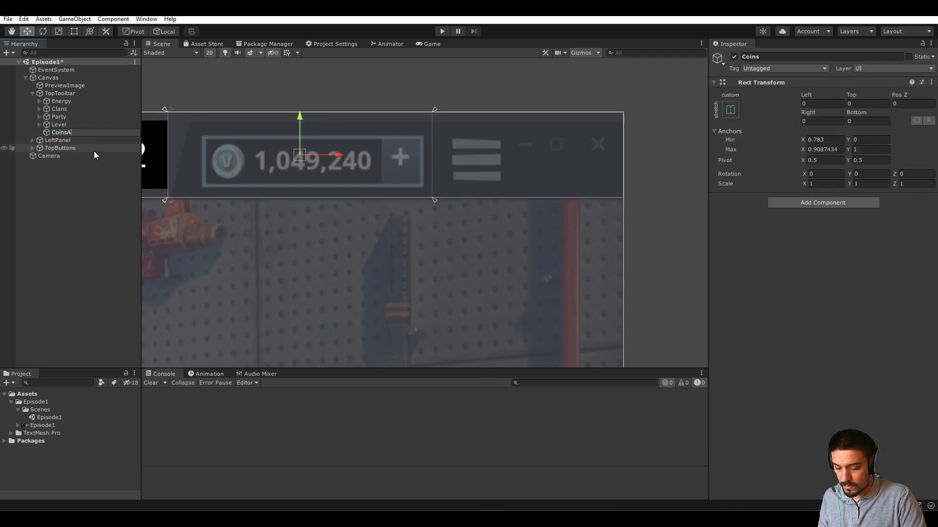
key(Return)
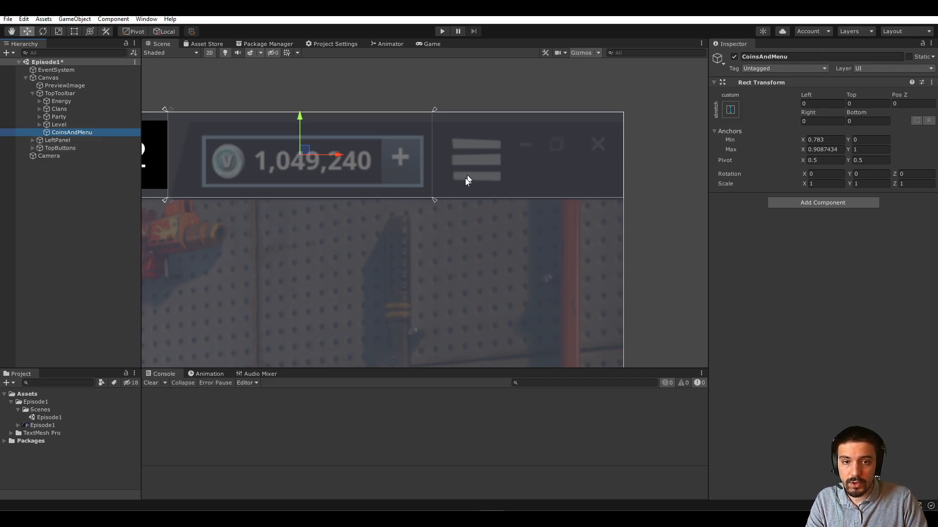
Step: Extend the right anchors of CoinsAndMenu to the canvas's right edge, with Max X at 1, and set its Right offset to 0
drag(433, 200, 626, 200)
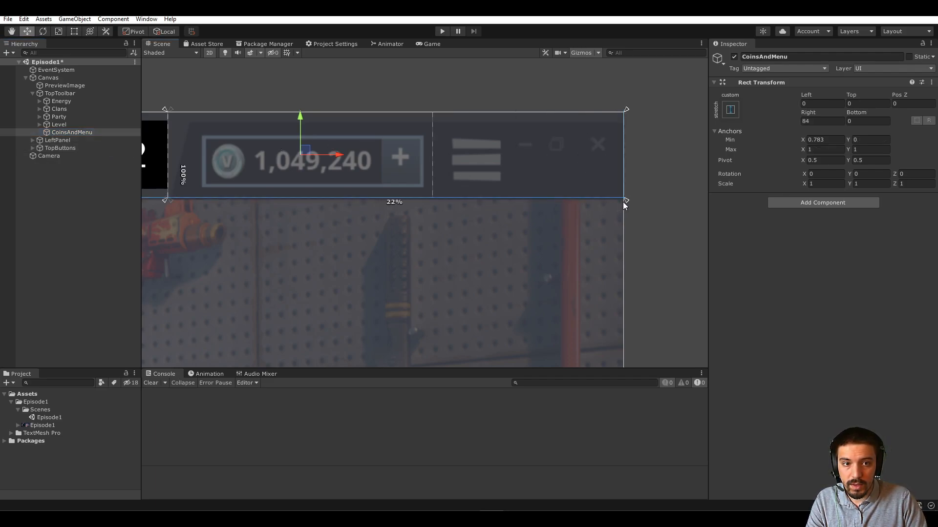
click(822, 121)
text(0)
key(Return)
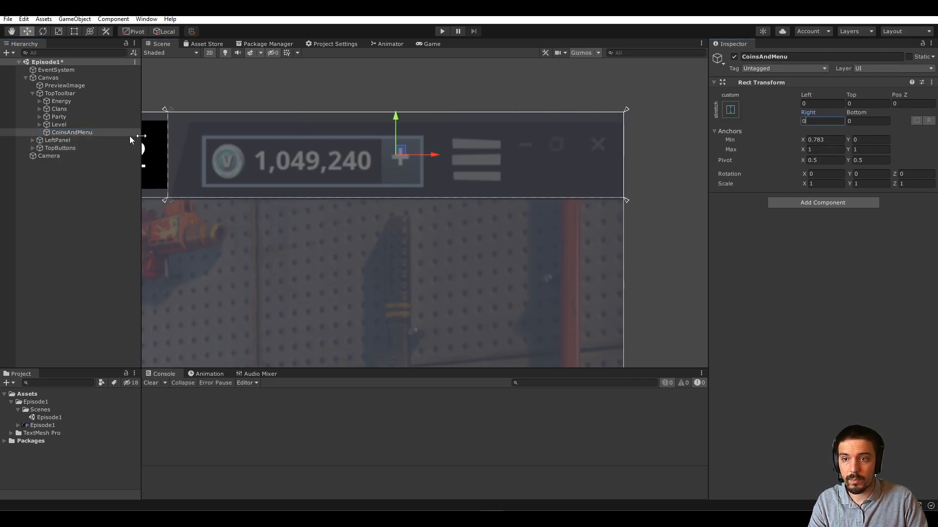
Step: Add a UI Image as a child of CoinsAndMenu
click(81, 134)
right_click(81, 135)
mouse_move(151, 335)
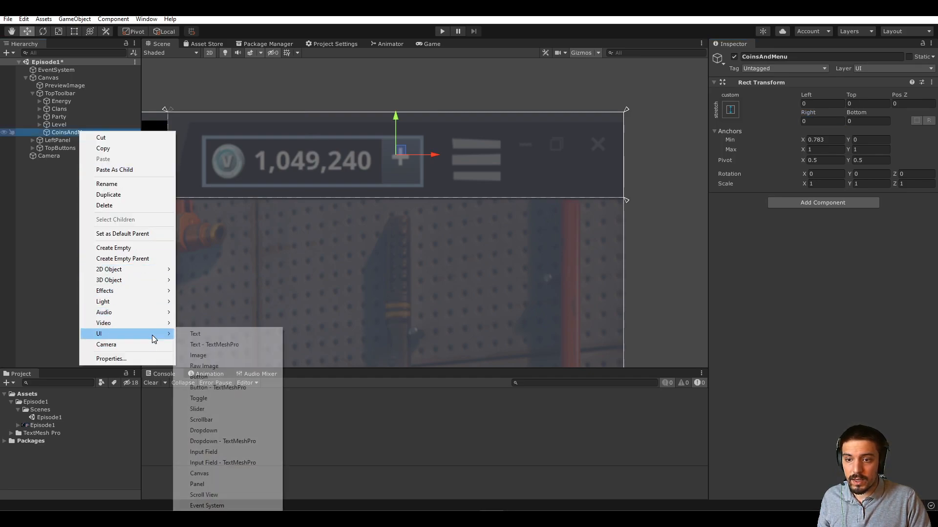
click(207, 355)
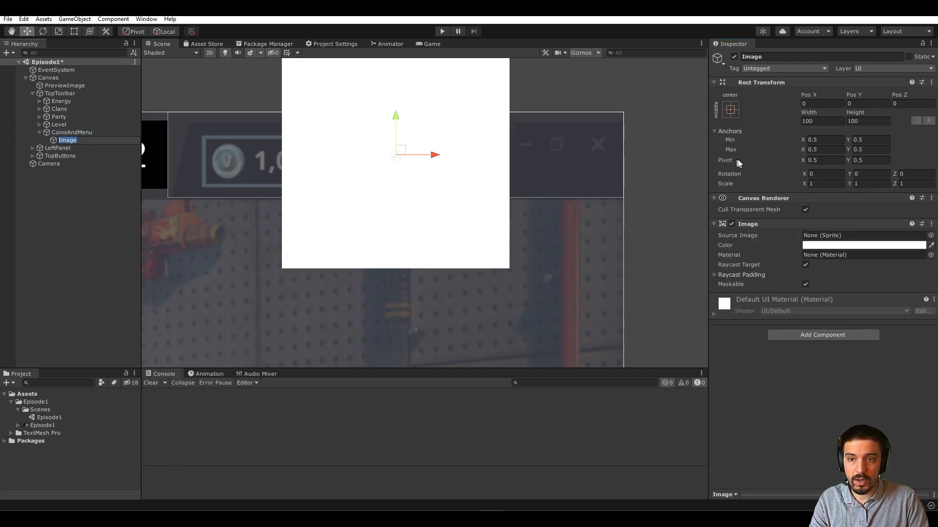
Step: Set the new image's anchors to Min X 0, Min Y 0, Max X 1 and Max Y 0.9
click(824, 140)
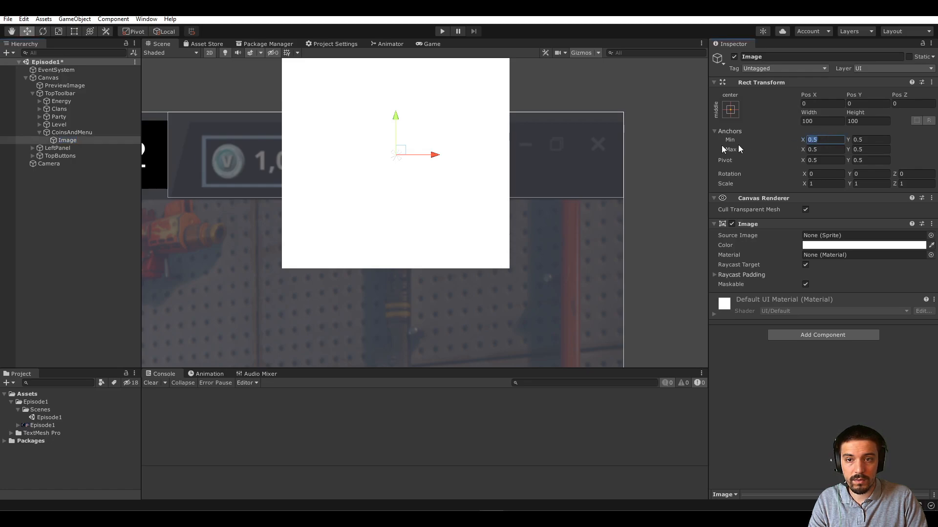
text(0)
text(1)
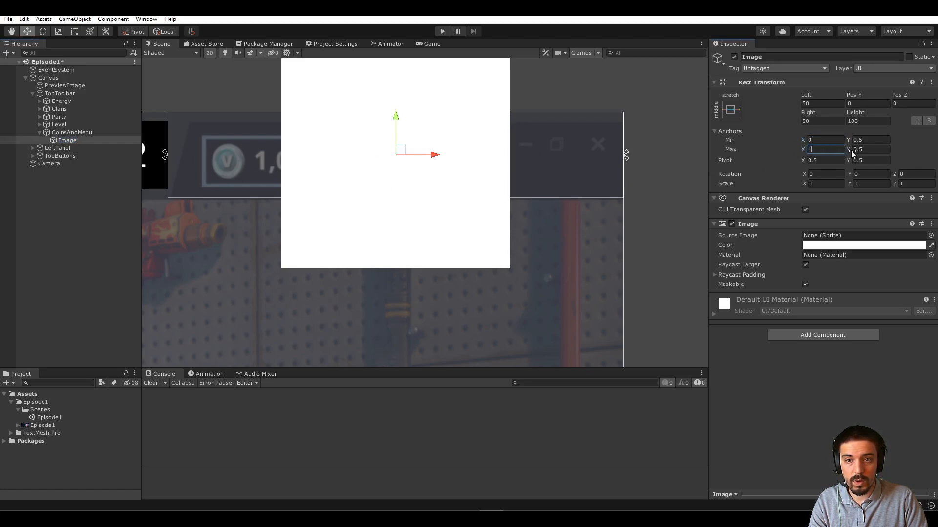
click(870, 140)
text(0)
click(867, 149)
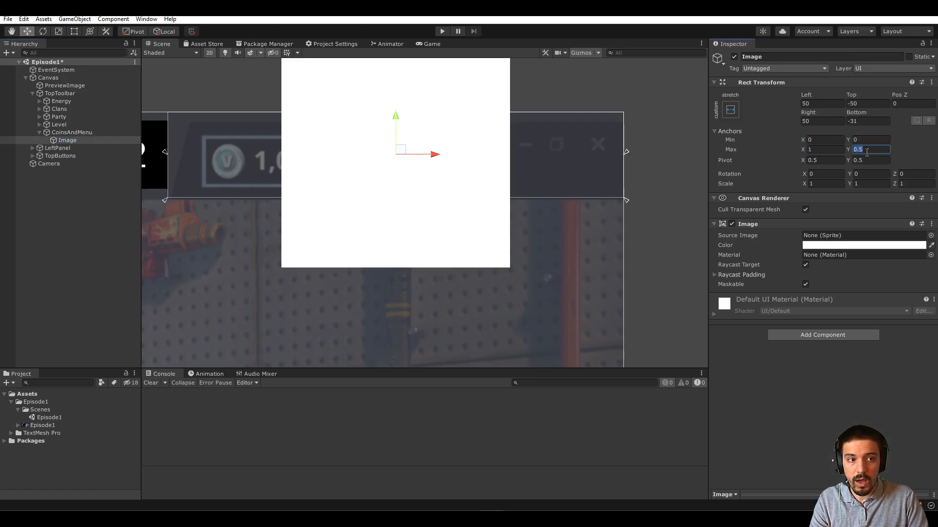
text(.95)
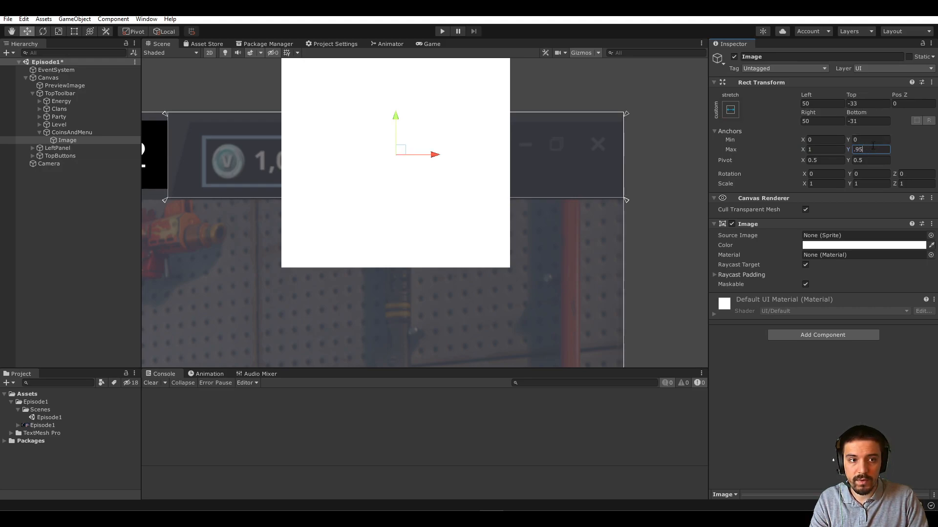
key(BackSpace)
Step: Set the image's Left, Right, Top and Bottom offsets to 0 so it fills its anchored area
key(Tab)
text(0)
key(Tab)
text(0)
key(Tab)
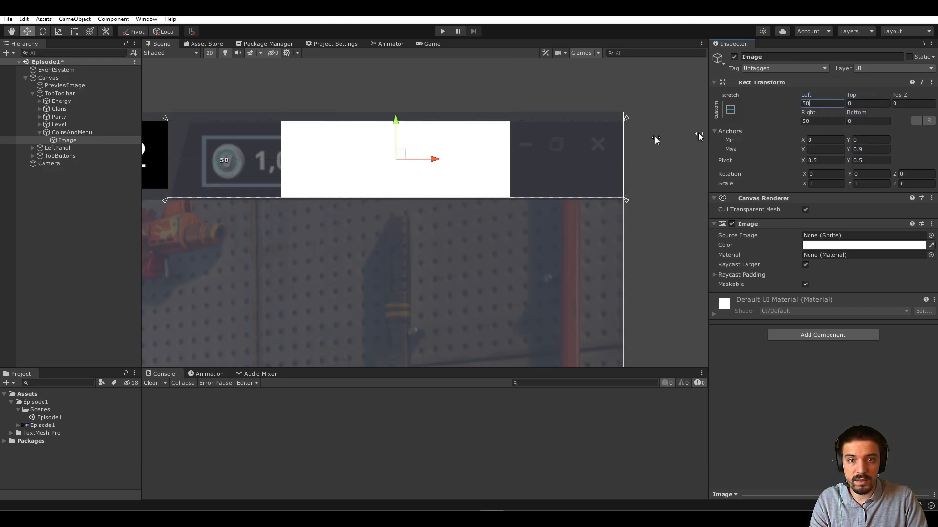
text(0)
key(Tab)
text(0)
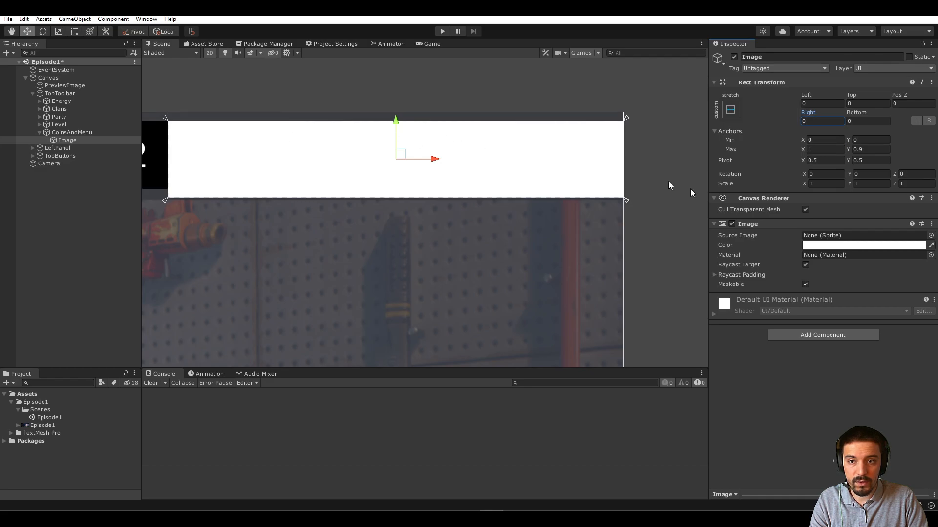
Step: Change the image's color to black (000000)
click(822, 245)
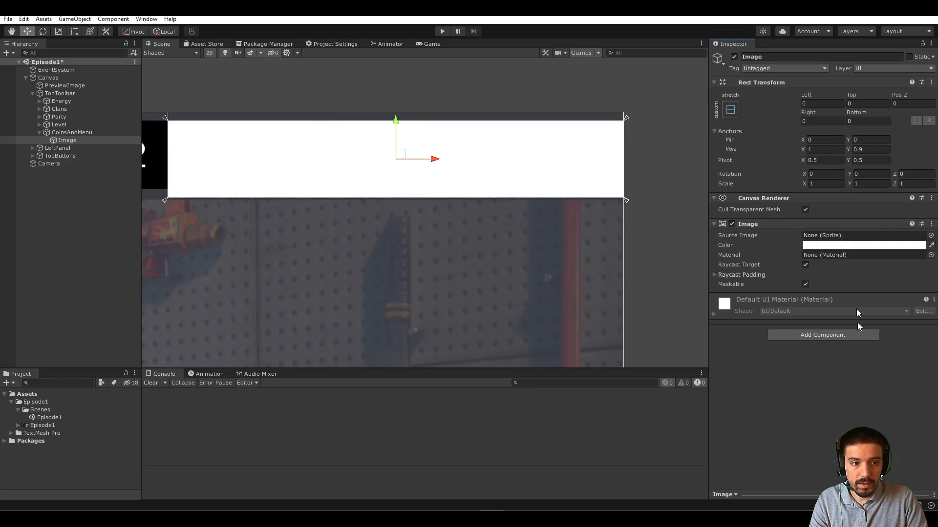
click(860, 245)
click(877, 322)
mouse_move(869, 336)
mouse_down()
mouse_move(856, 348)
mouse_move(851, 316)
mouse_move(836, 348)
mouse_move(860, 368)
mouse_up()
mouse_move(874, 318)
mouse_down()
mouse_move(902, 329)
mouse_move(826, 364)
mouse_up()
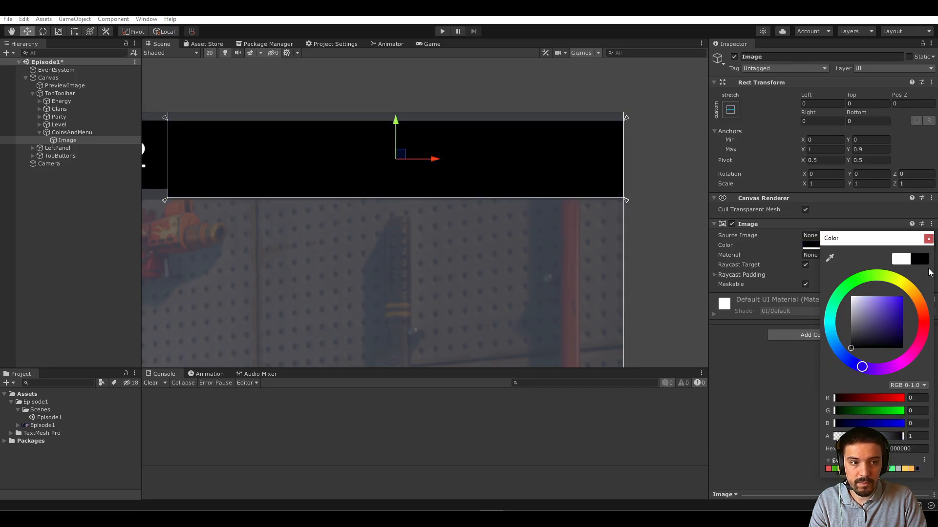
click(928, 238)
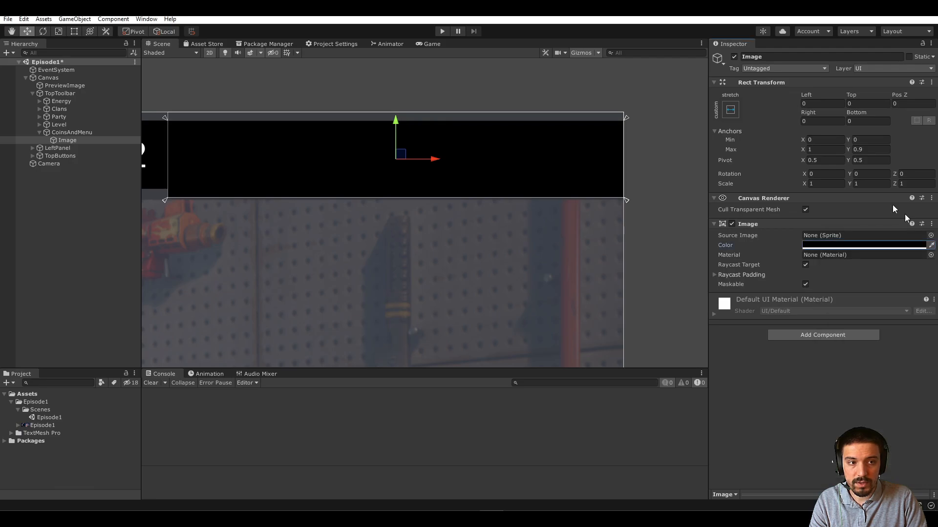
Step: Temporarily hide the black image to examine the coins and menu area of the preview beneath it
middle_drag(429, 203, 571, 194)
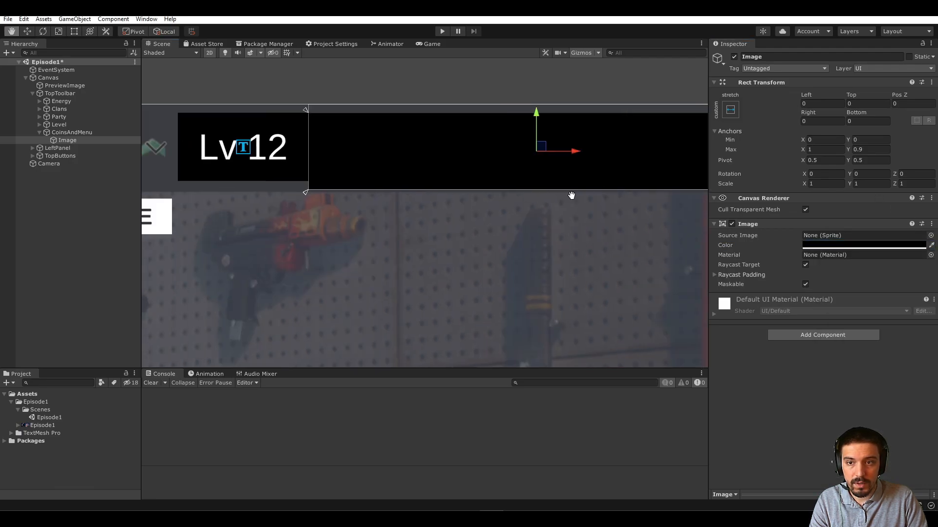
click(5, 140)
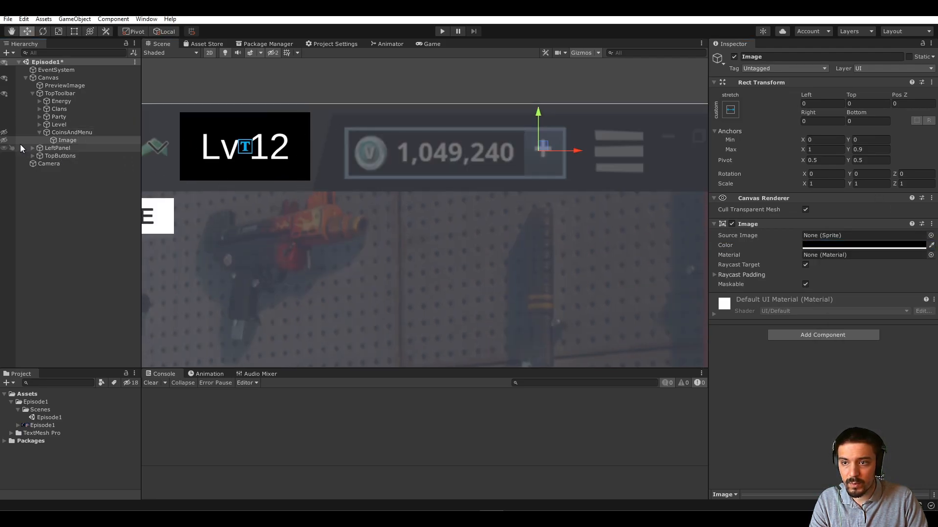
click(5, 140)
click(817, 140)
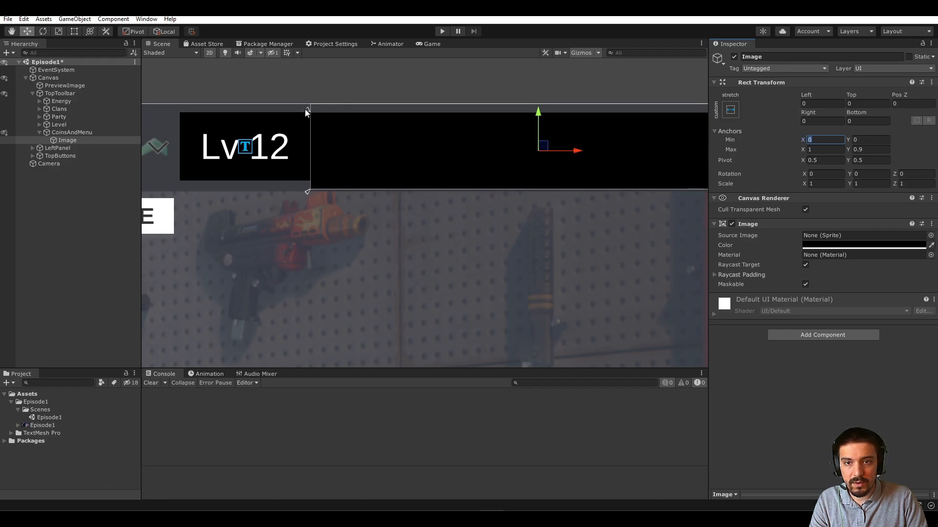
drag(305, 110, 310, 109)
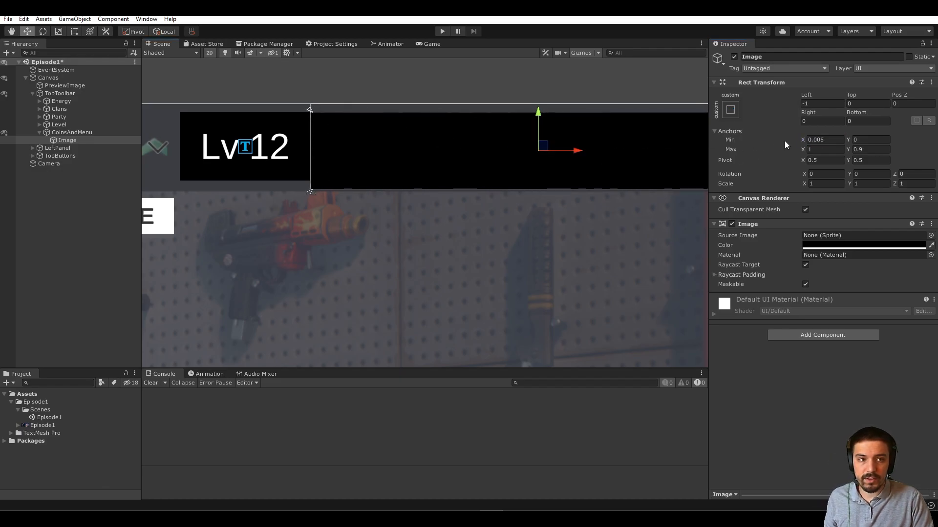
key(ctrl+z)
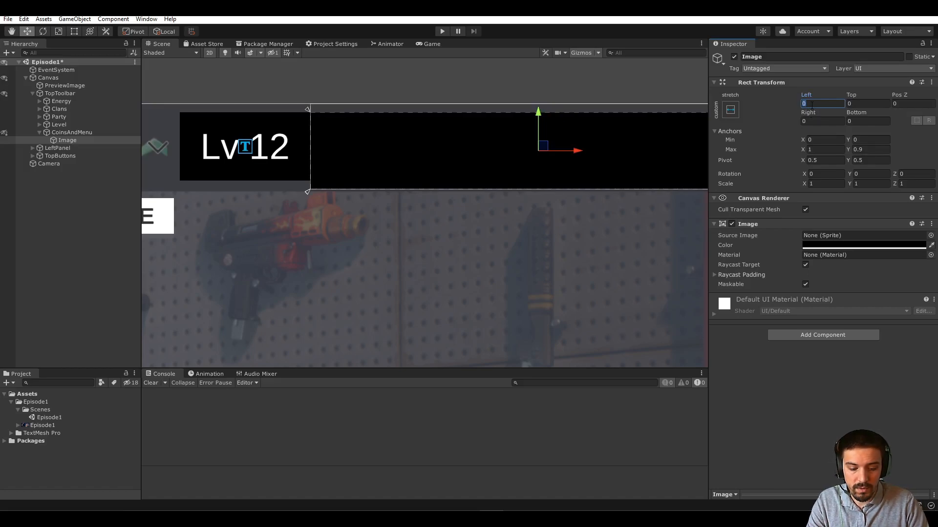
Step: Set the black image's Left offset to 2 to leave a gap beside the level frame, and select CoinsAndMenu
text(-5)
text(5)
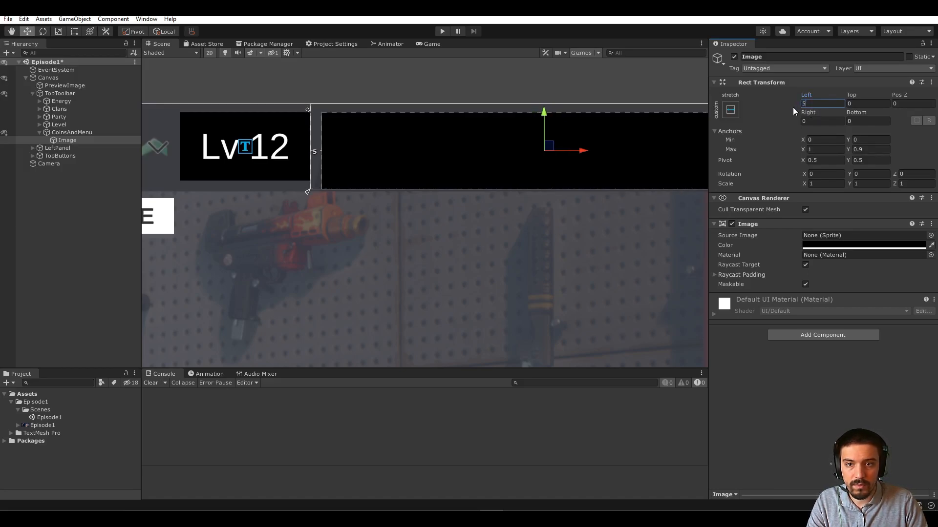
text(2)
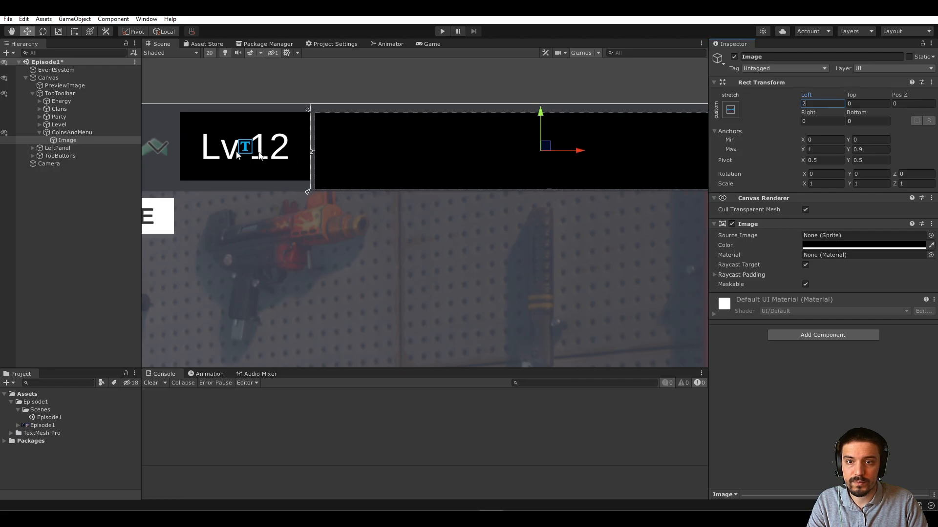
click(104, 141)
click(90, 132)
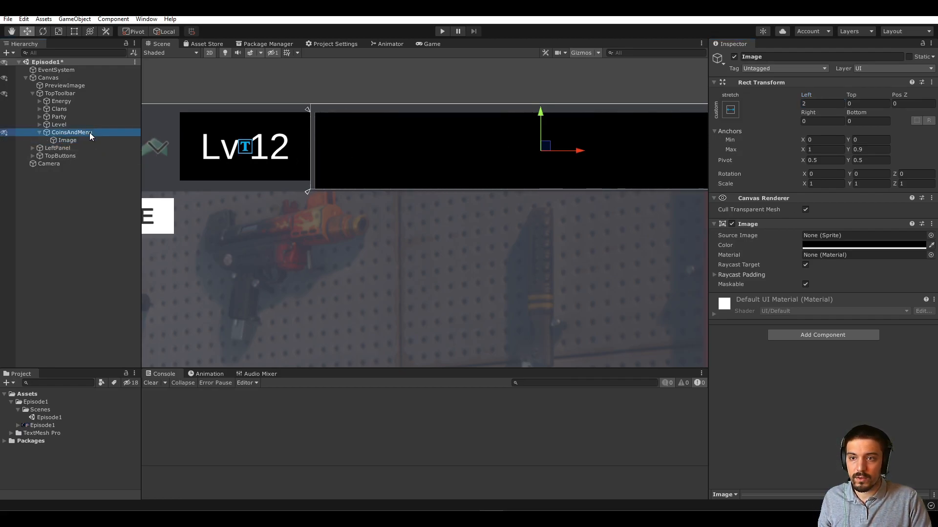
Step: Rename the black image under CoinsAndMenu to Frame and hide it in the scene to uncover the preview's coin area
click(67, 141)
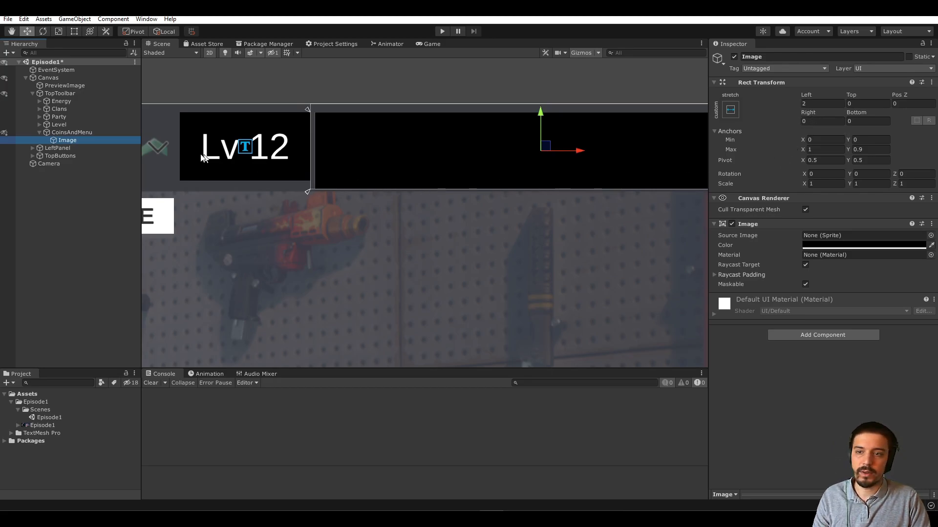
click(103, 142)
text(B)
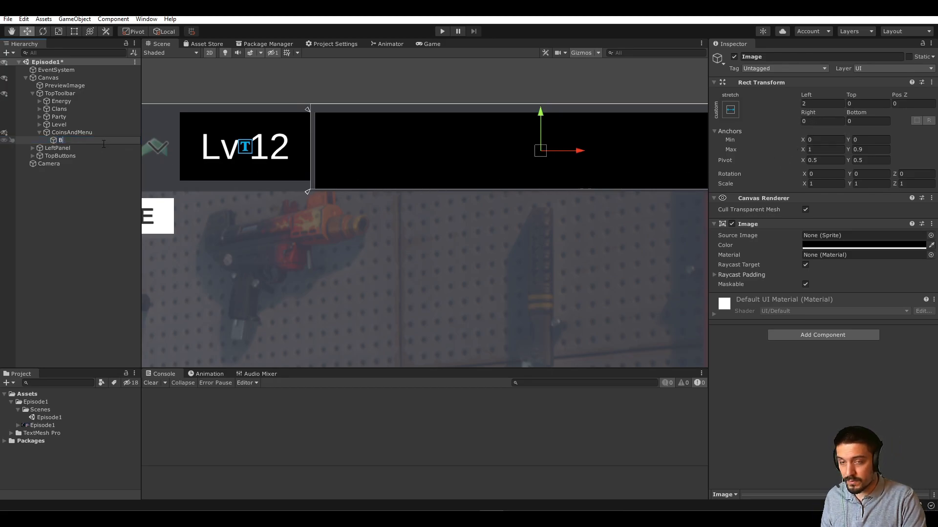
text(rame)
key(Return)
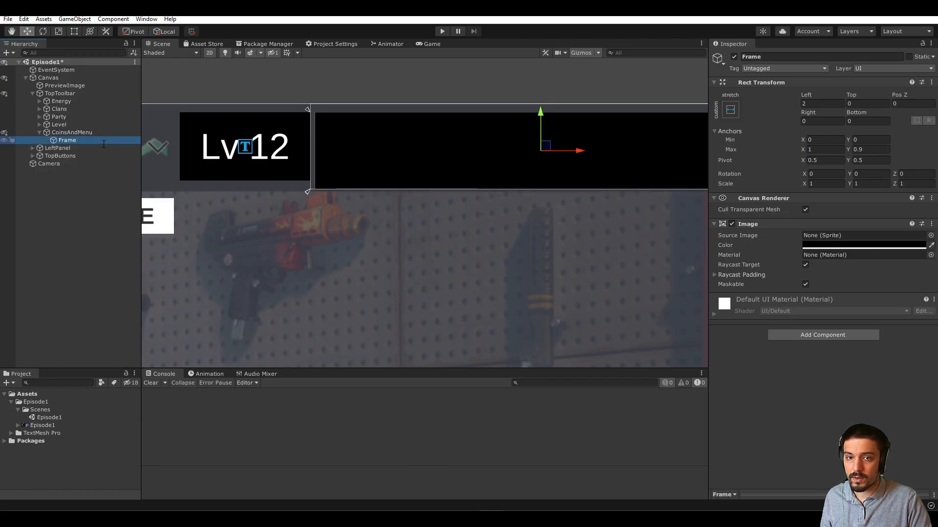
click(4, 139)
middle_drag(391, 163, 340, 159)
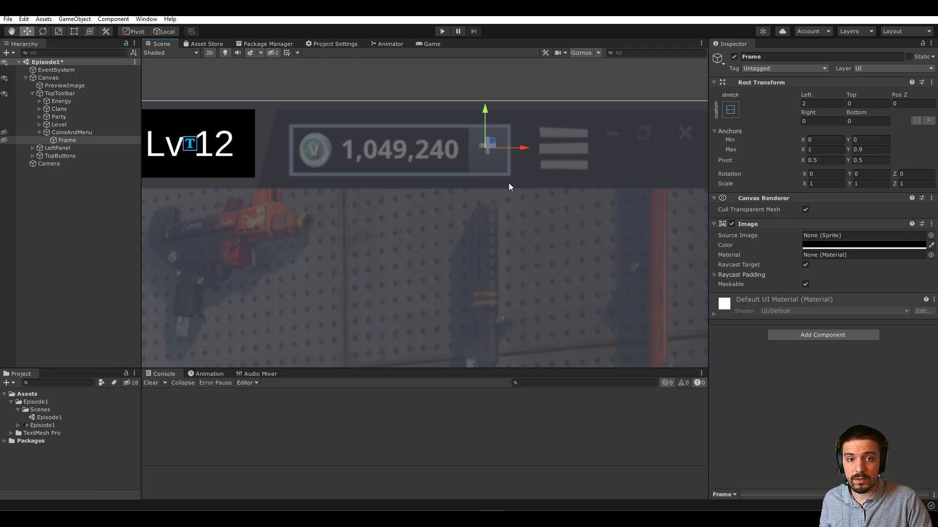
click(489, 145)
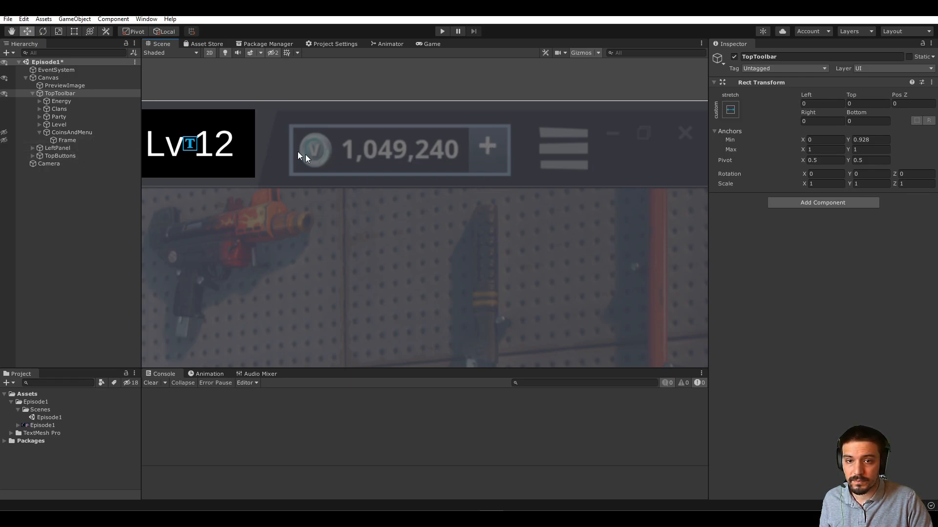
Step: Add a UI Image as a child of Frame and duplicate it twice
click(64, 141)
right_click(64, 145)
mouse_move(125, 341)
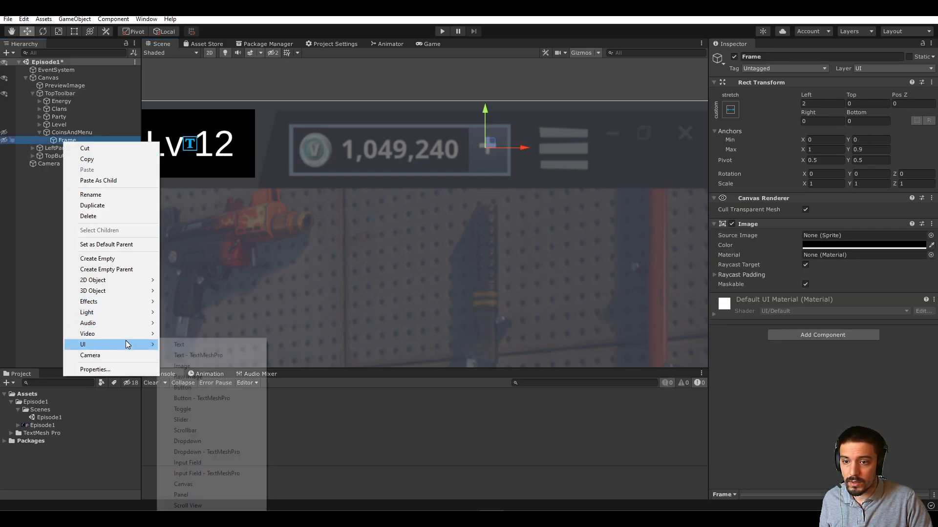
click(210, 365)
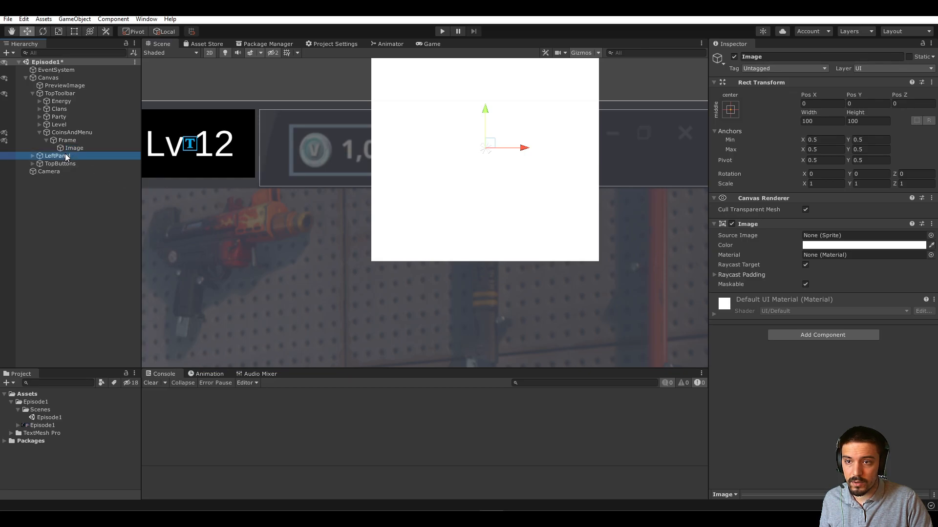
key(ctrl+d)
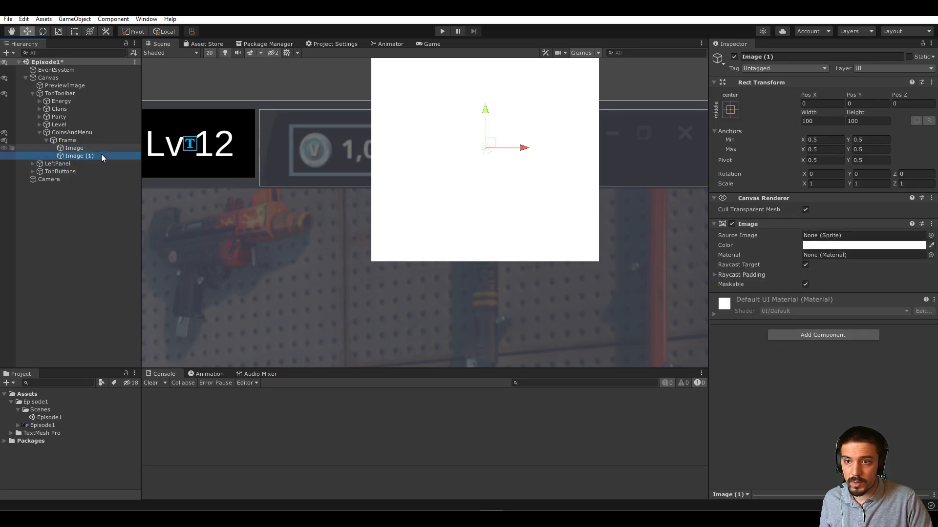
key(ctrl+d)
Step: Deactivate the two duplicates, Image (1) and Image (2)
click(101, 148)
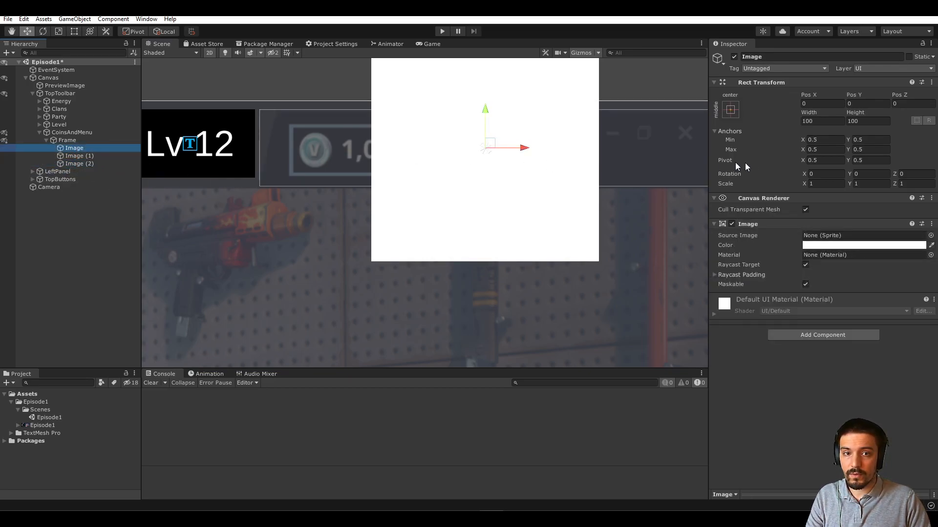
click(110, 163)
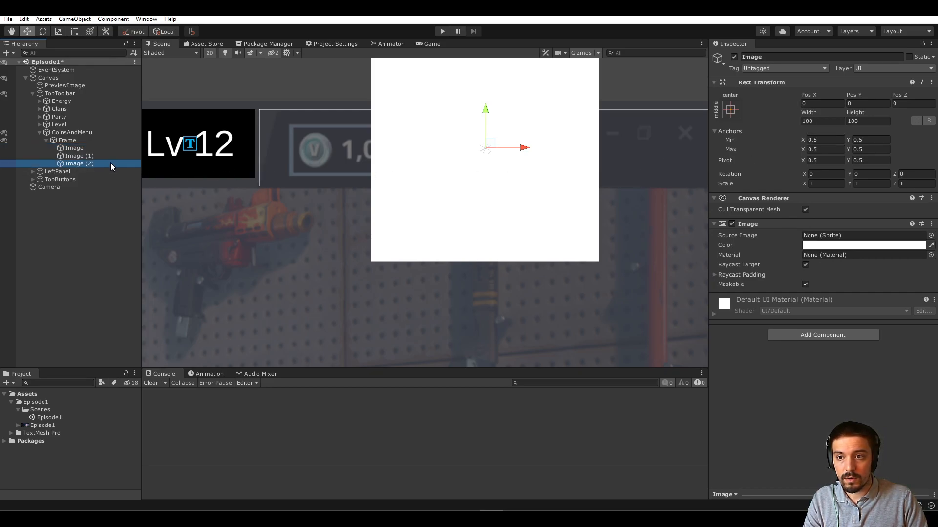
click(102, 155)
click(93, 148)
click(92, 155)
click(92, 148)
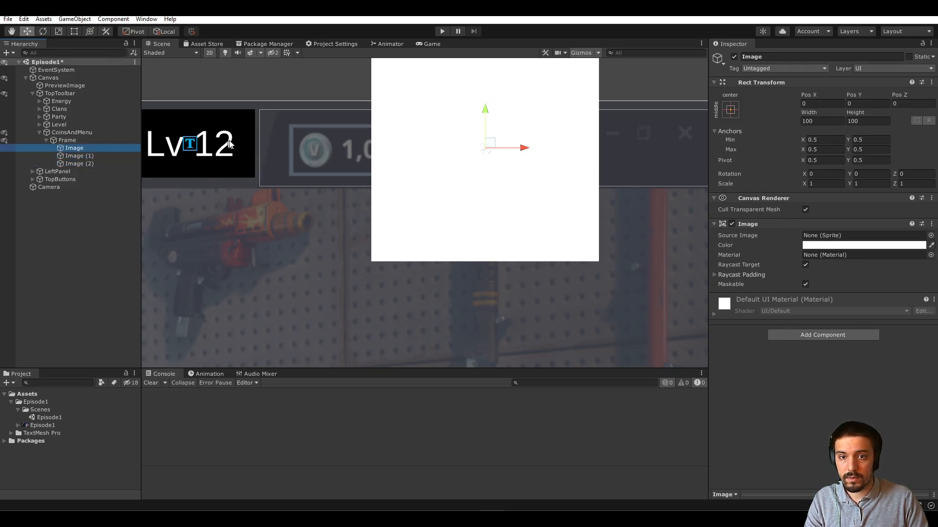
click(91, 156)
shift+click(91, 164)
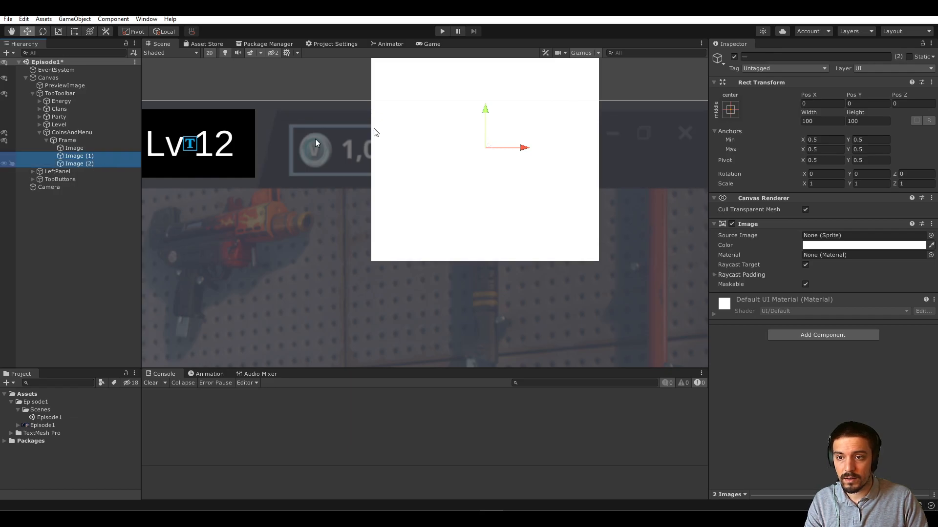
click(734, 57)
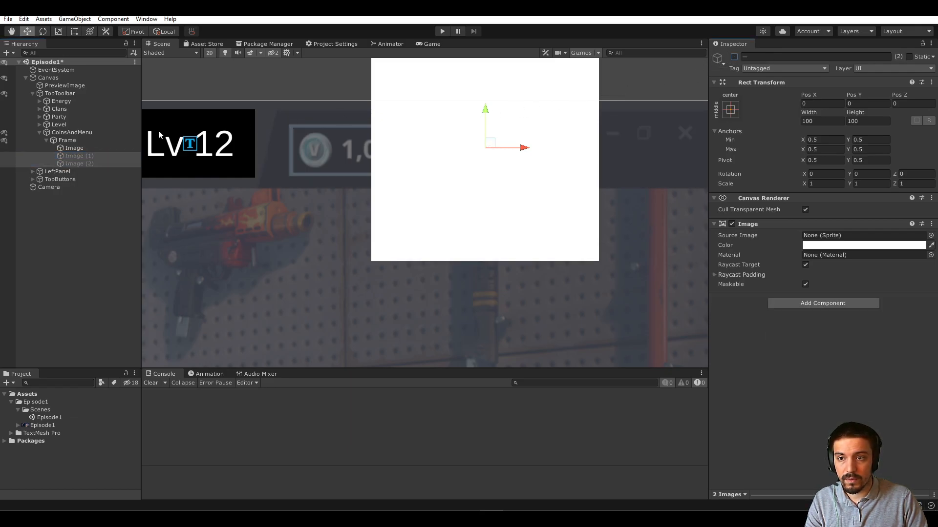
Step: Move the first image aside to about Pos X 83.8 and set its anchor Min X to 0.05
click(92, 149)
drag(525, 148, 650, 151)
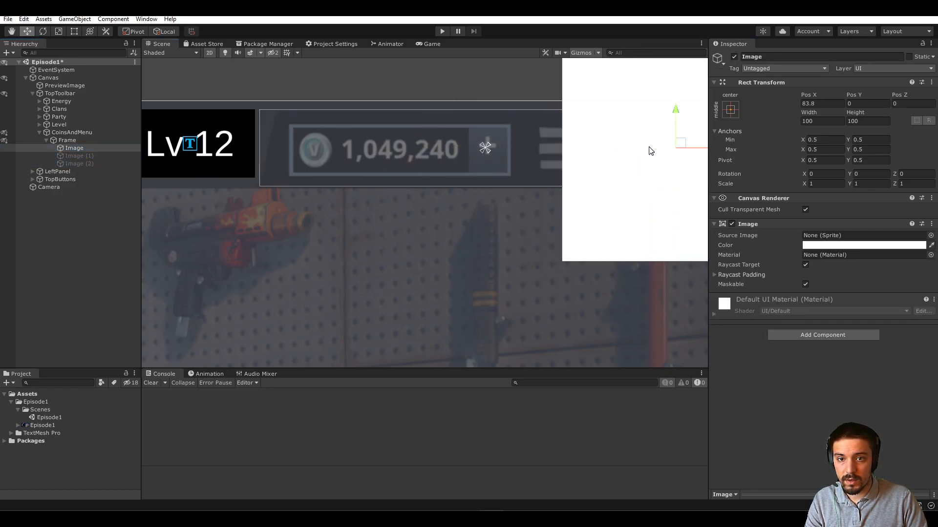
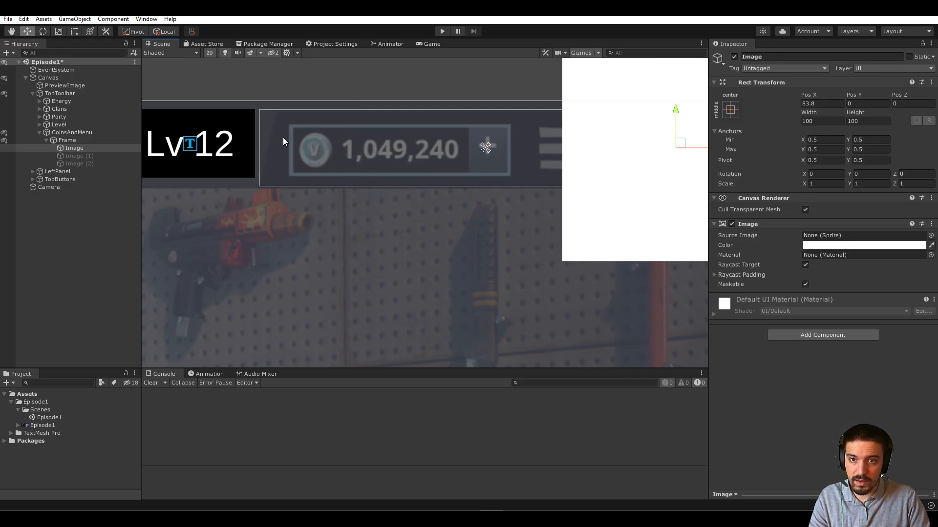
text(.1)
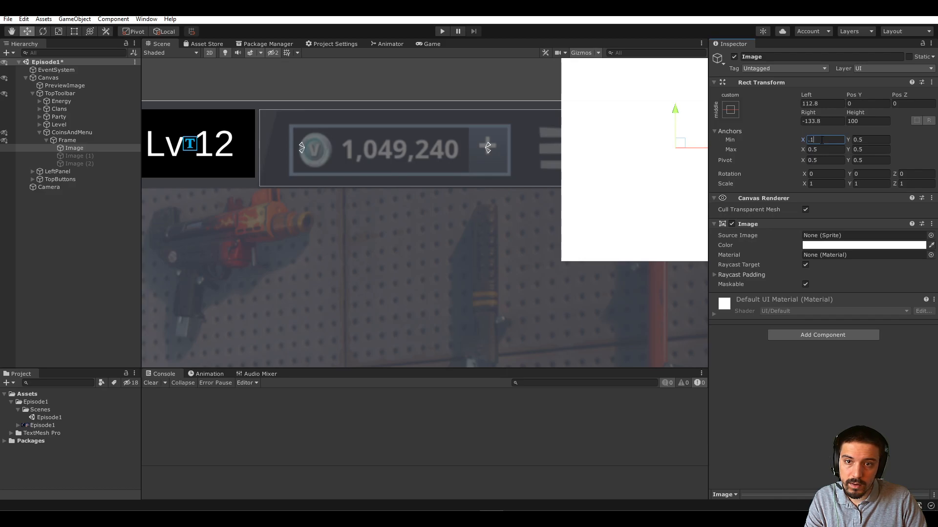
key(BackSpace)
text(0)
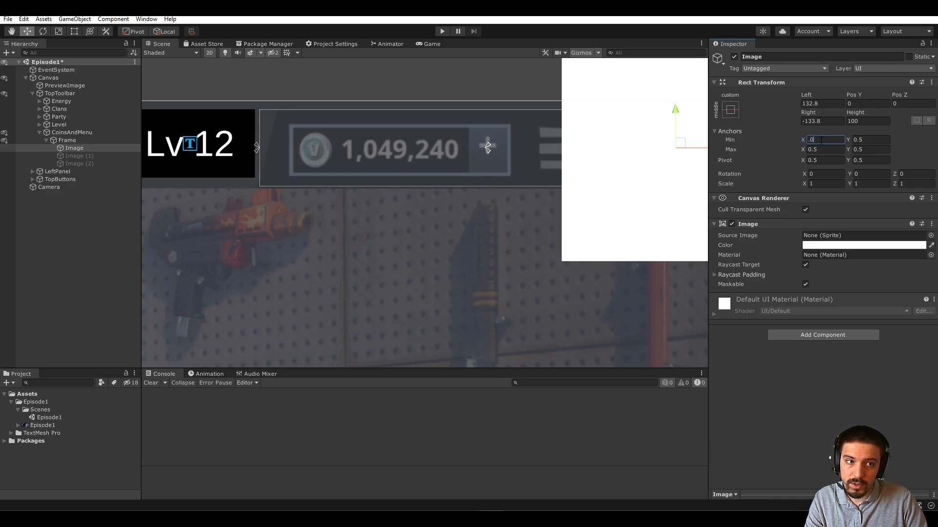
text(5)
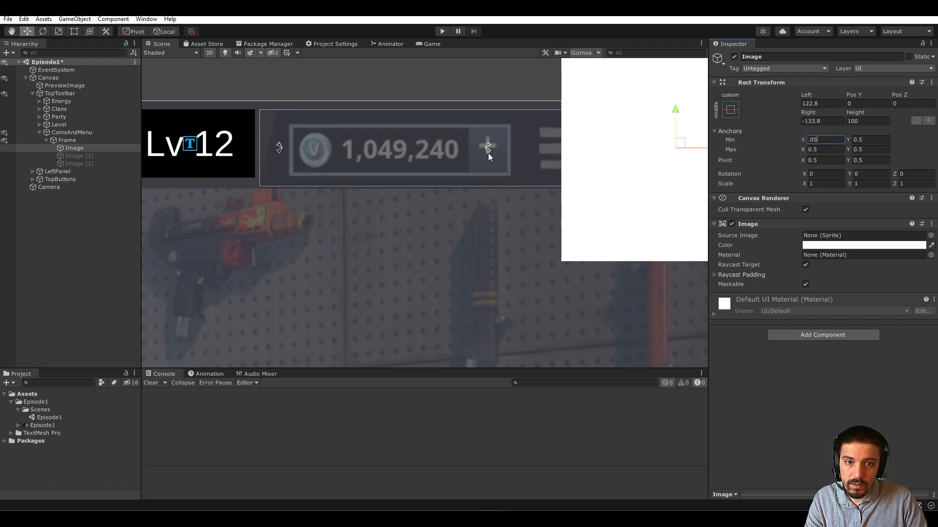
Step: Fit the image's anchors around the preview's coin box, Min about 0.065, 0.114 and Max about 0.56, 0.797
drag(489, 154, 515, 147)
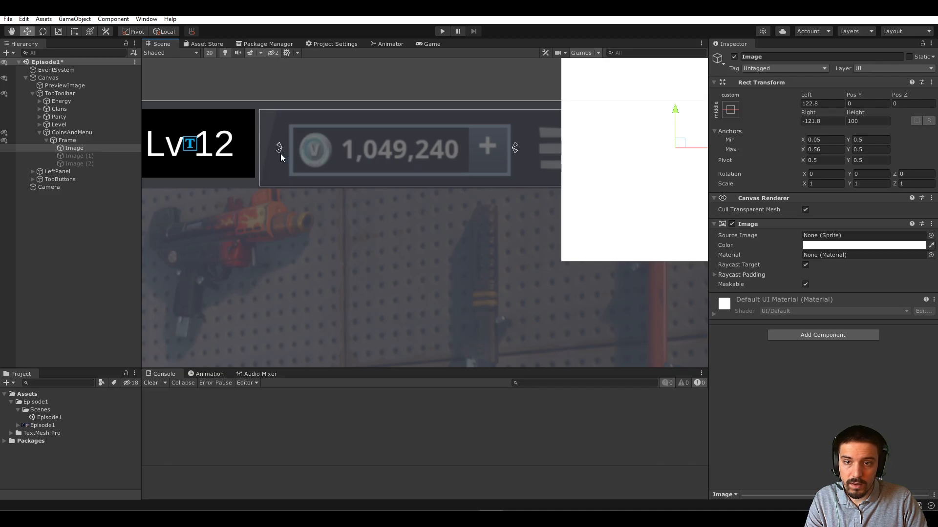
drag(280, 153, 286, 151)
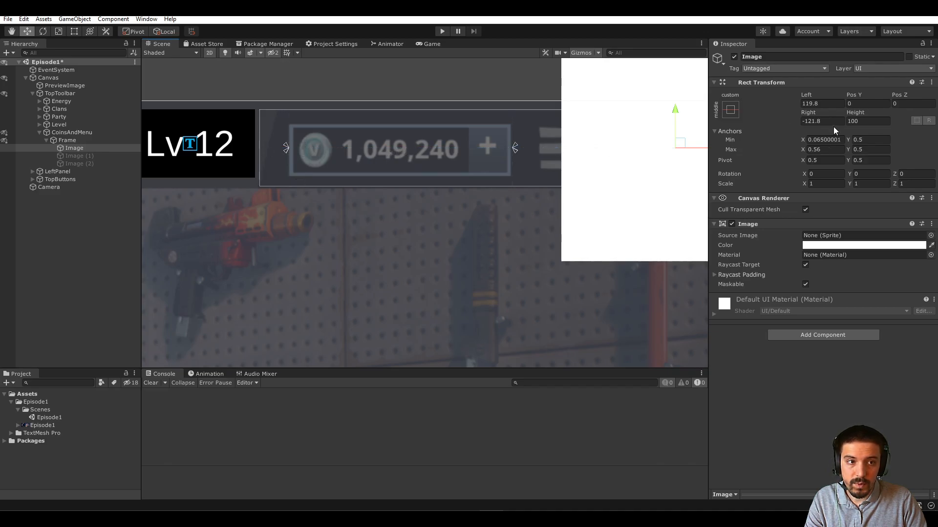
drag(517, 153, 514, 180)
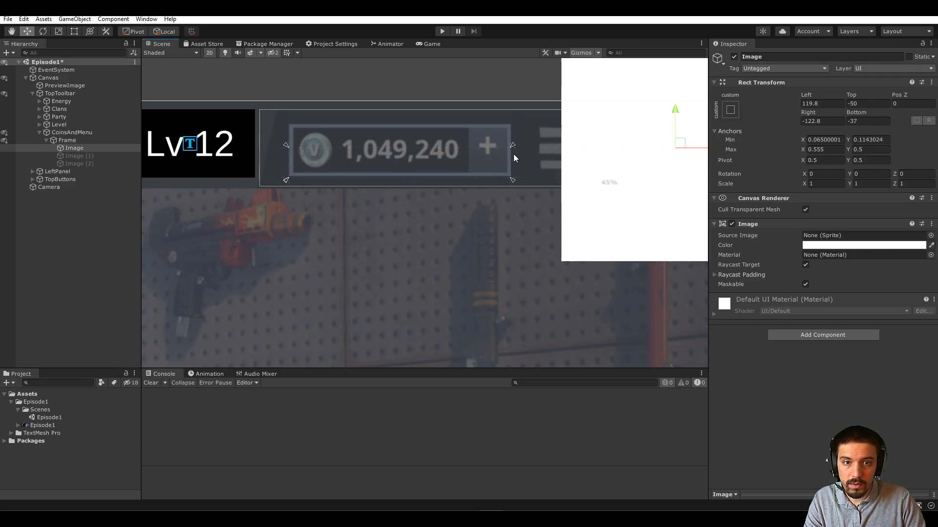
drag(514, 147, 516, 125)
Step: Set the image's Left, Top, Bottom and Right offsets to 0 so it fills its anchored area
click(813, 104)
text(0)
key(Tab)
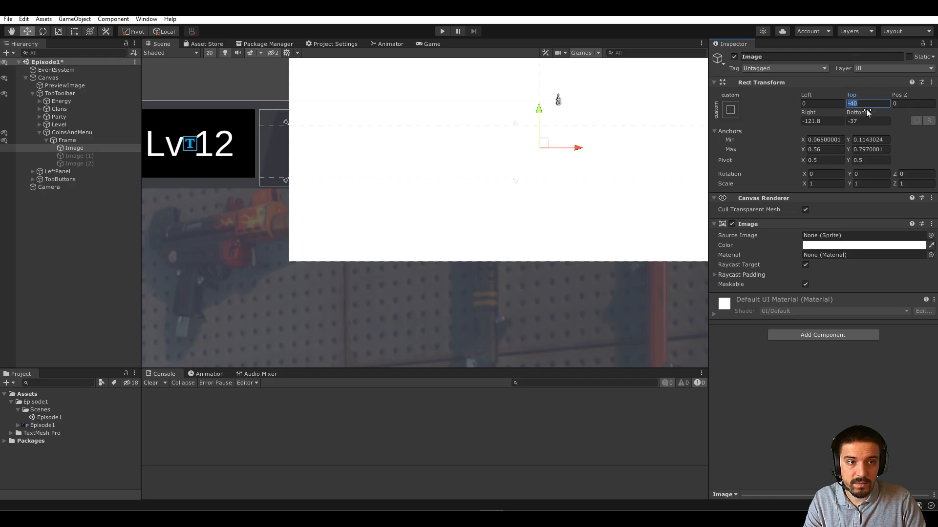
text(0)
key(Tab)
text(0)
click(820, 122)
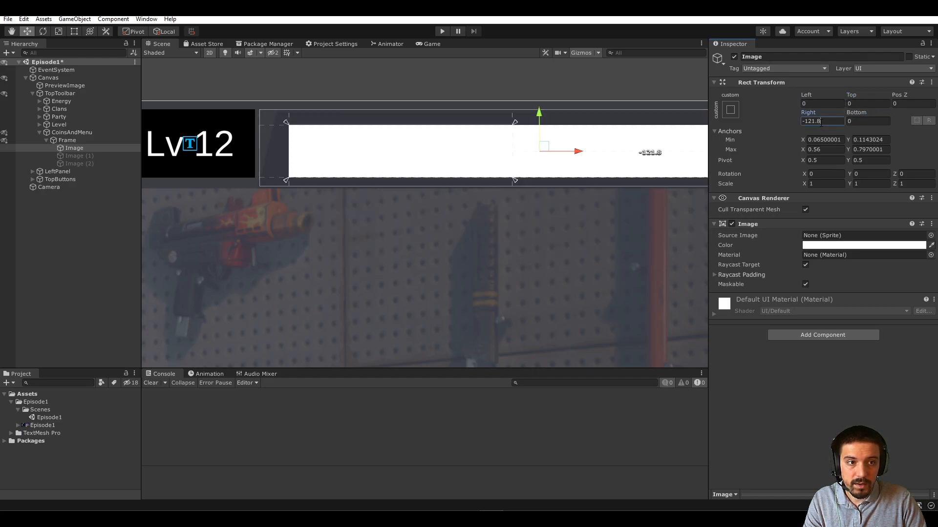
text(0)
Step: Rename the image covering the coin box to CoinBG
click(90, 148)
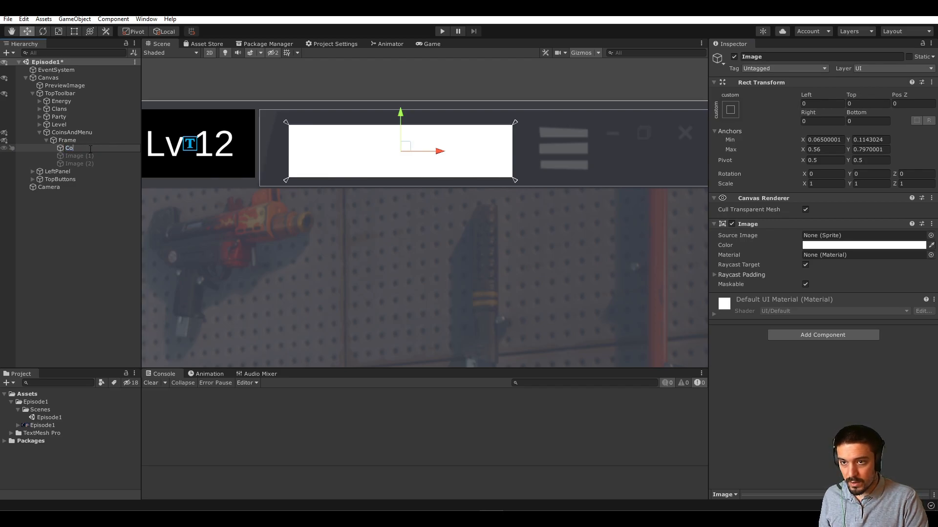
text(CoinBG)
key(Return)
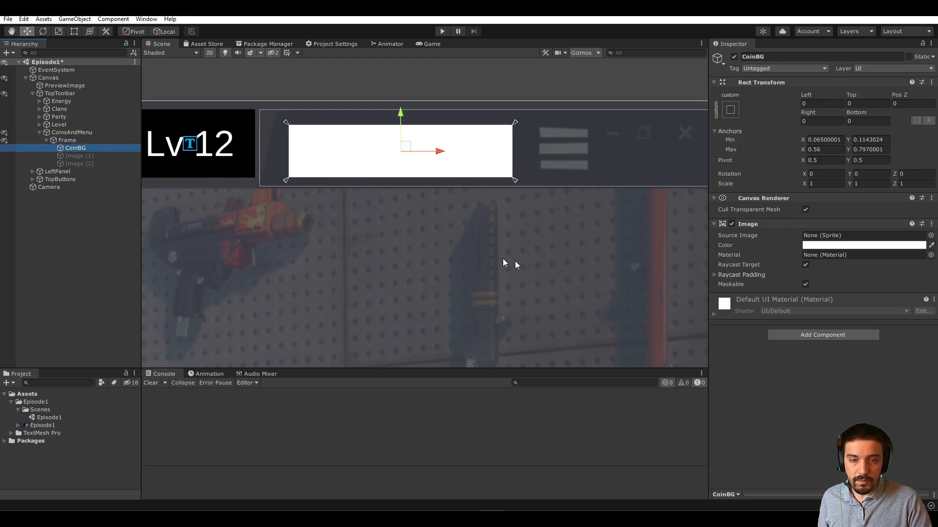
Step: Add an Outline component to CoinBG, deactivating the object briefly to check the preview's border
click(734, 56)
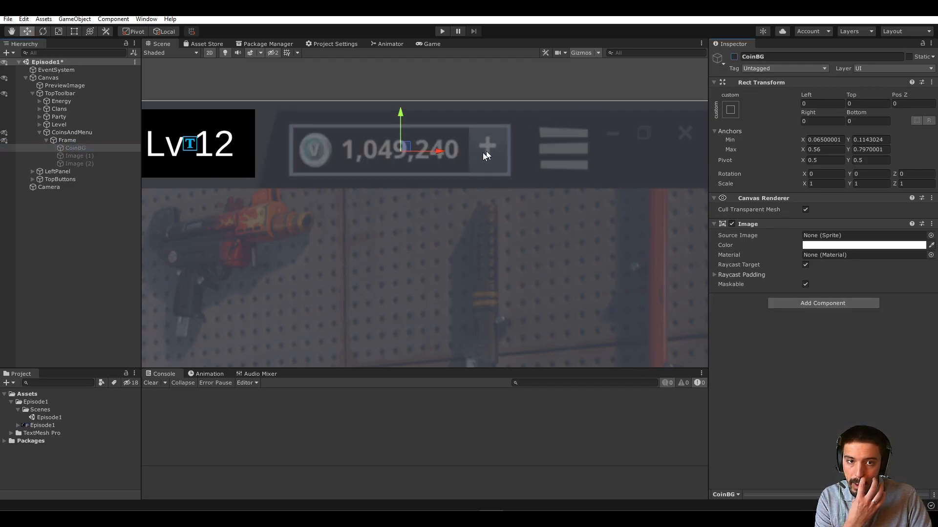
click(782, 302)
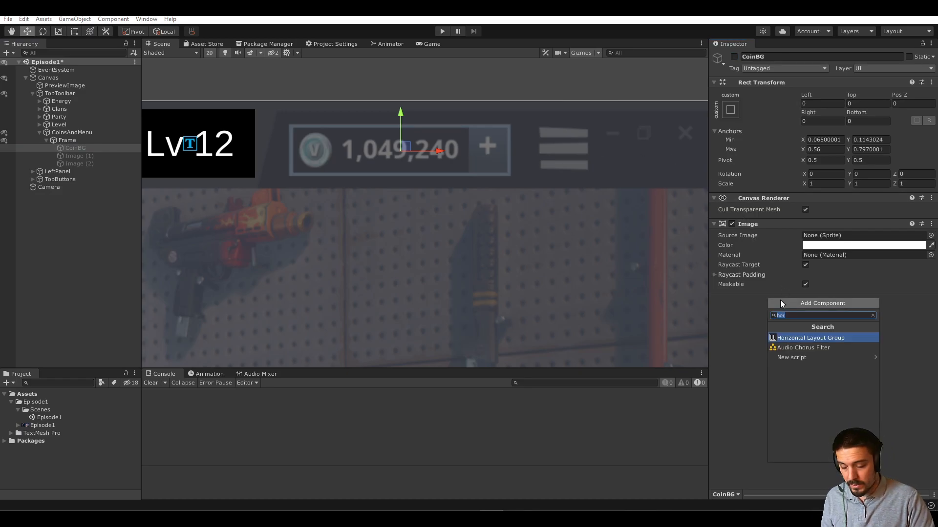
text(out)
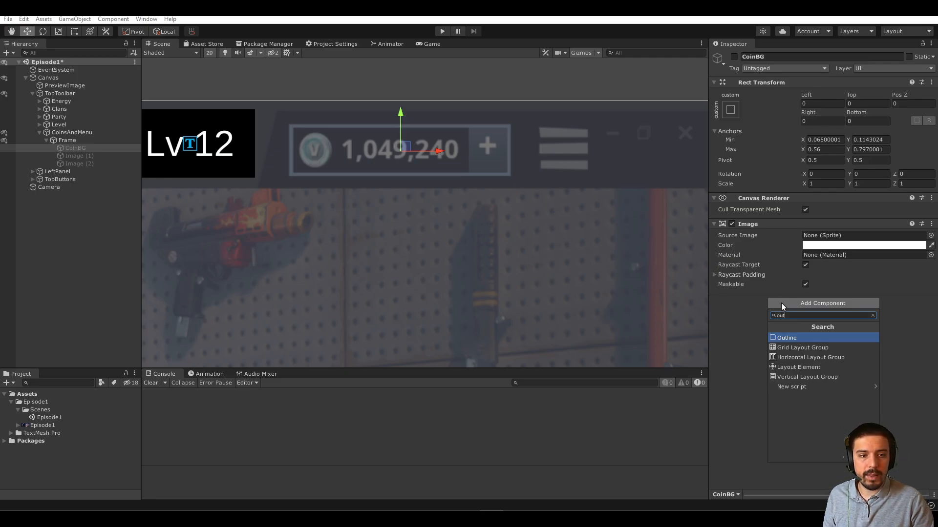
click(786, 340)
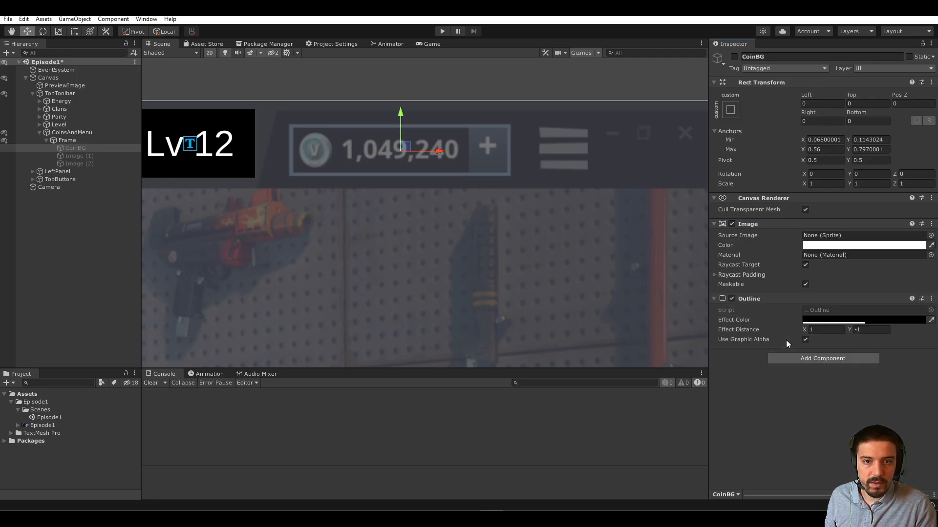
click(734, 57)
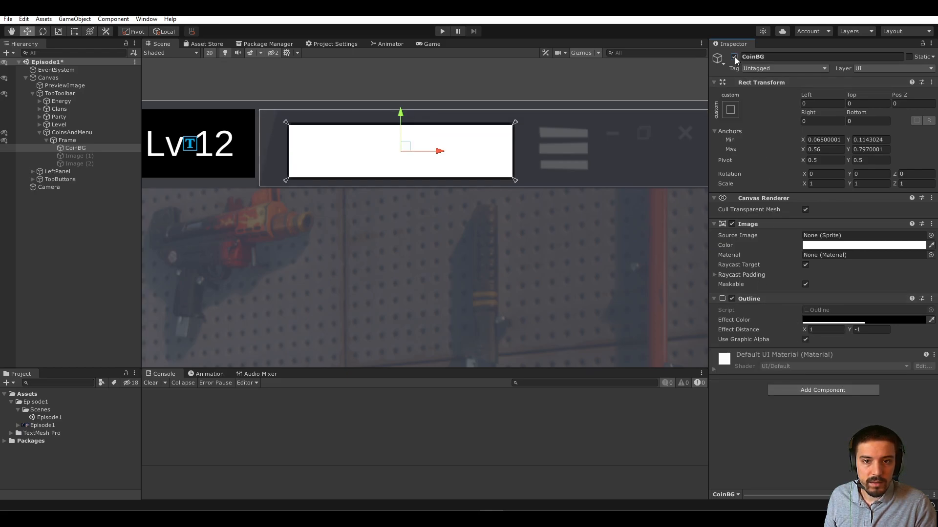
Step: Compare CoinBG with the coin box in the preview beneath and leave CoinBG deactivated
click(833, 245)
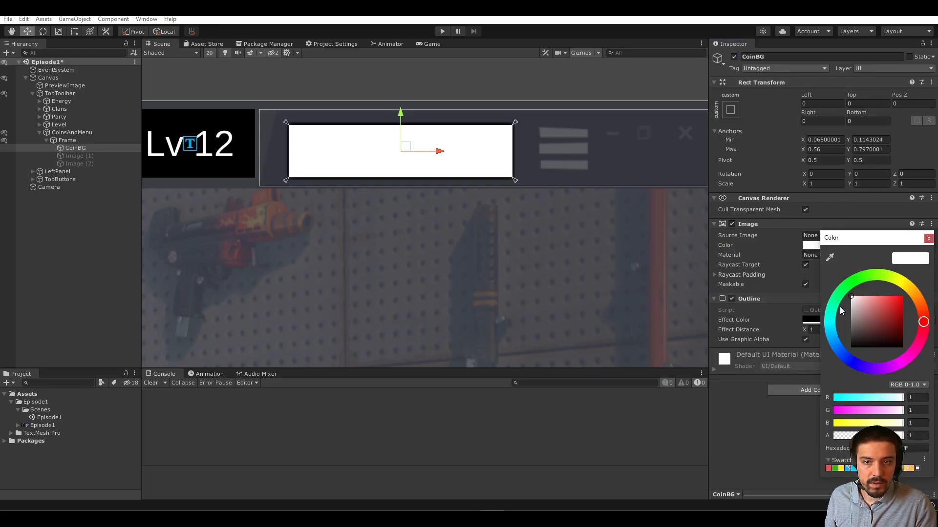
click(734, 57)
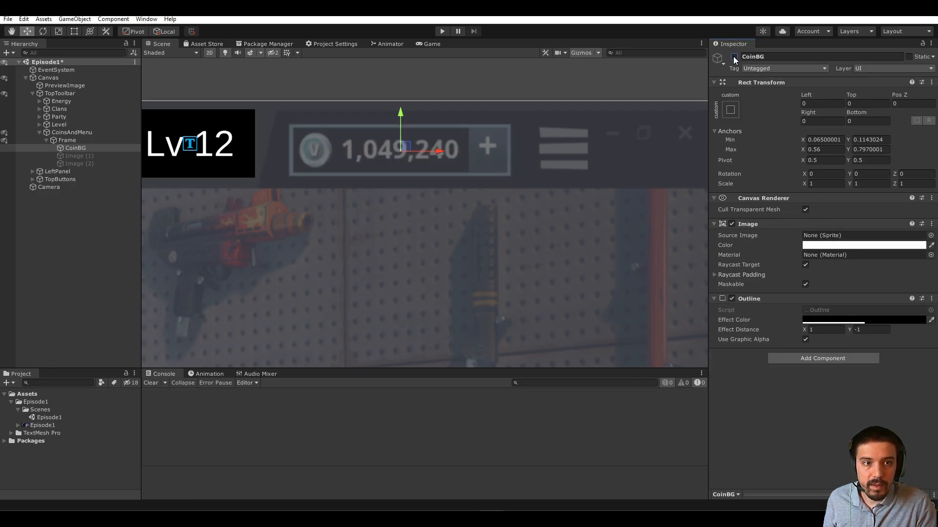
click(734, 56)
click(734, 57)
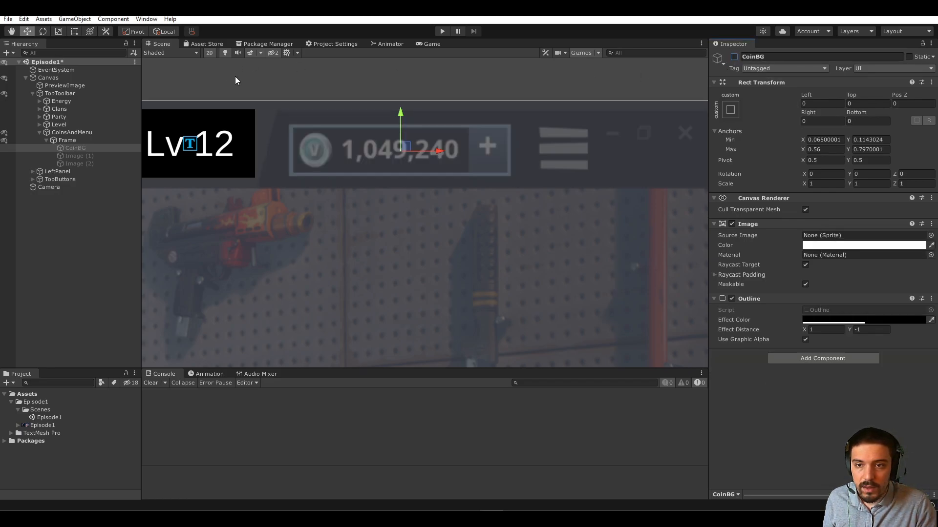
Step: Set the PreviewImage's colour alpha to 1
click(63, 86)
click(837, 246)
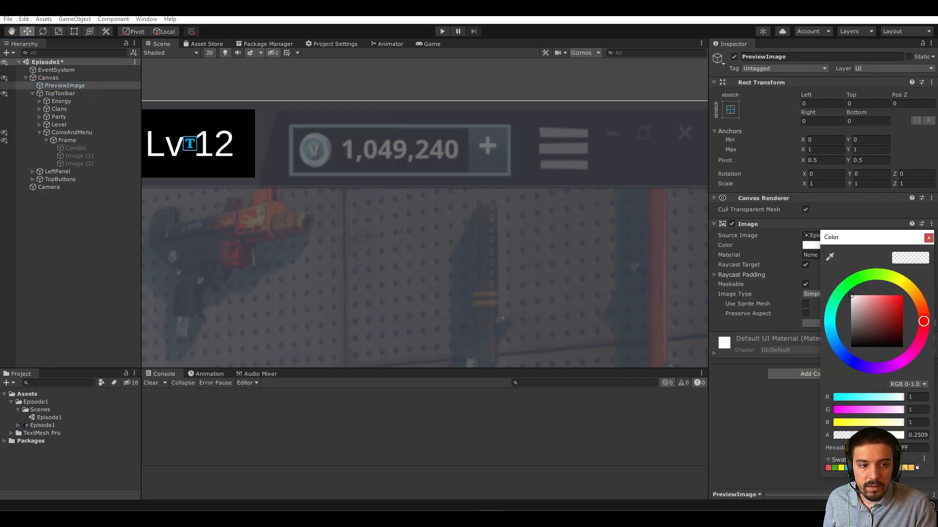
click(884, 483)
click(827, 237)
click(828, 245)
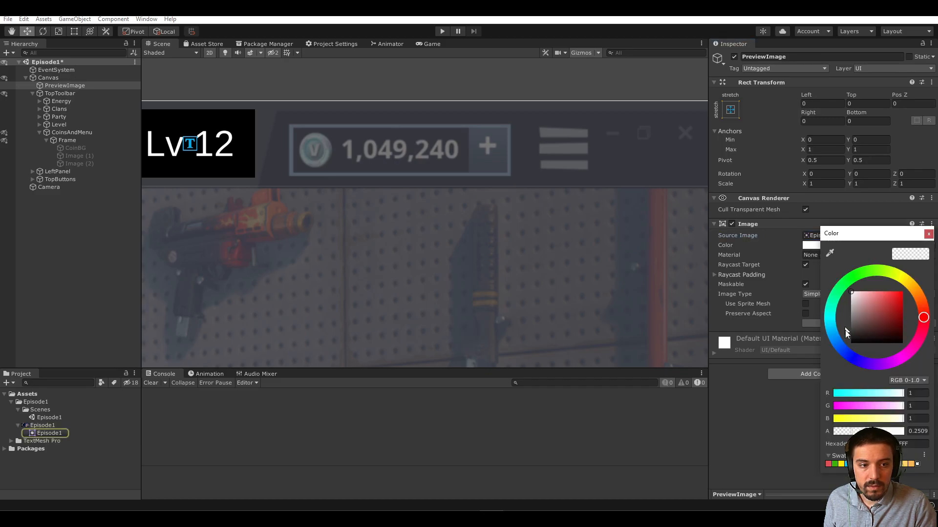
click(848, 433)
click(845, 245)
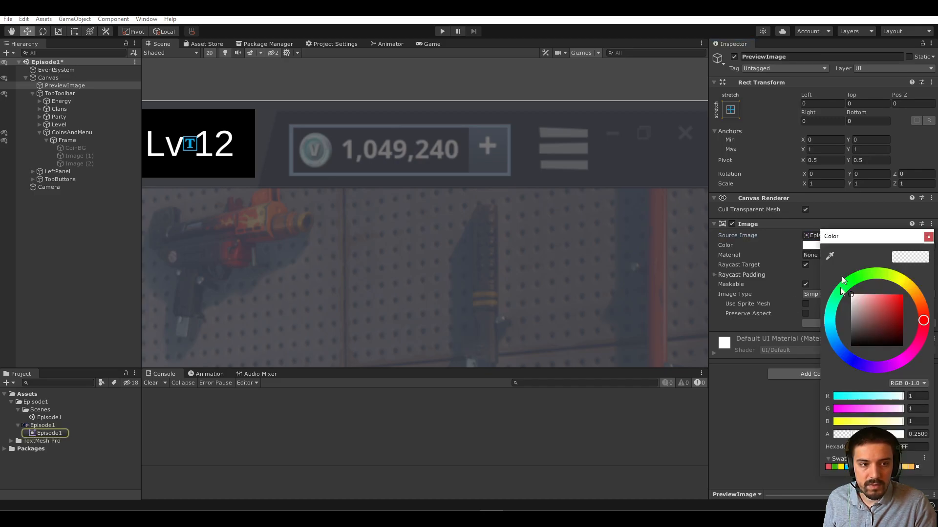
drag(883, 329, 848, 292)
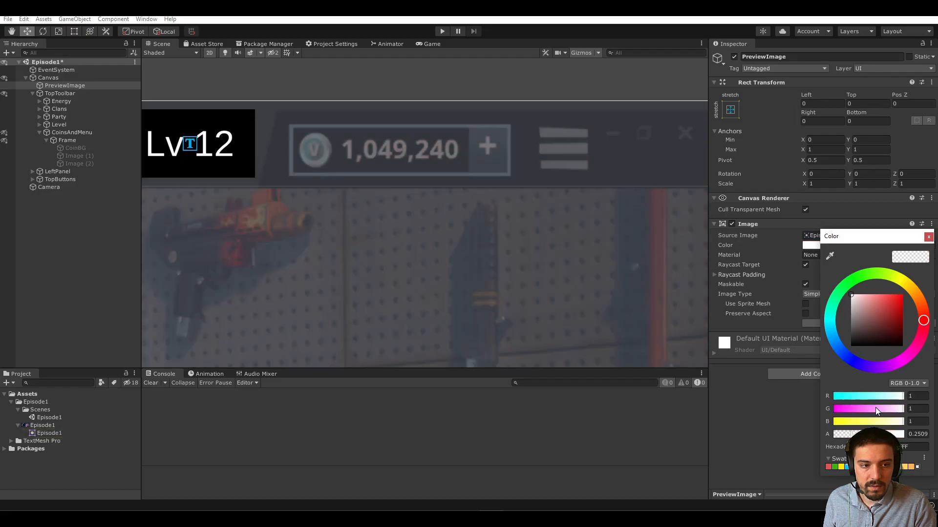
click(917, 434)
text(1)
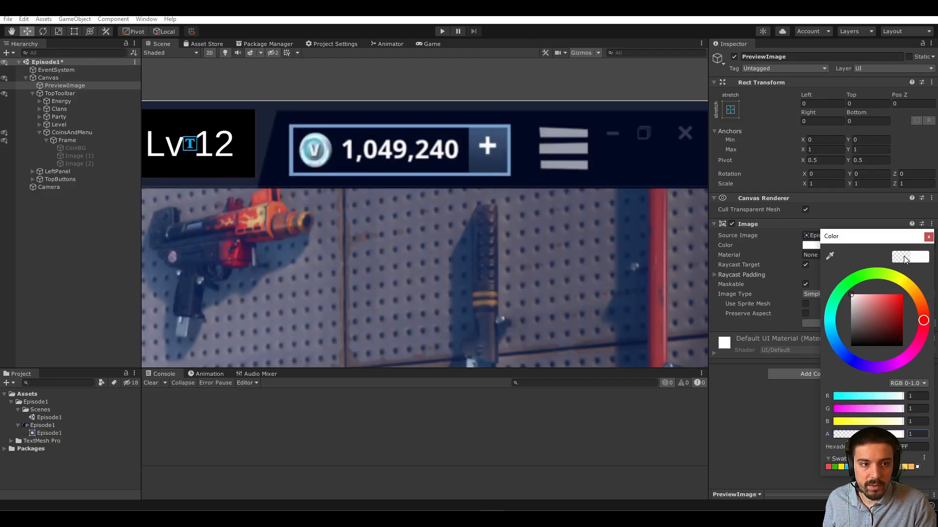
click(928, 236)
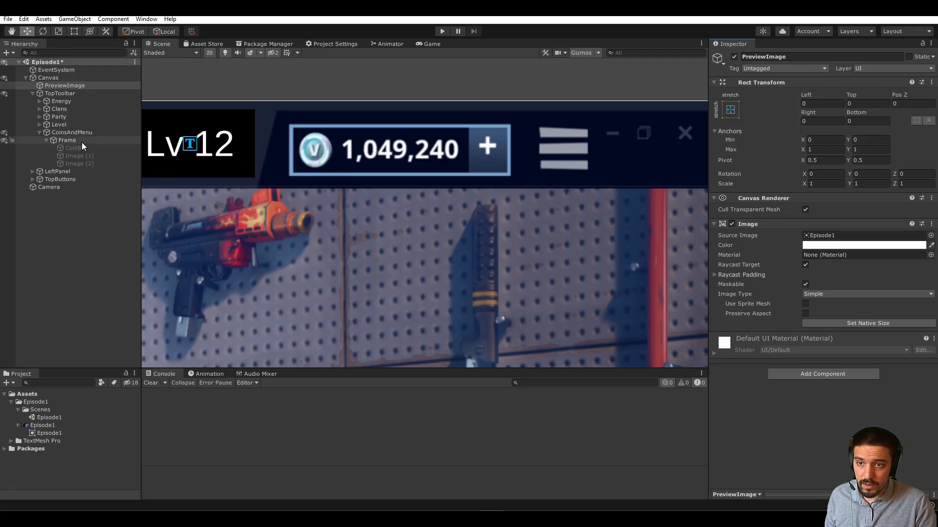
Step: Delete the inactive Image (1) and Image (2) objects beneath Frame
click(80, 155)
shift+click(95, 163)
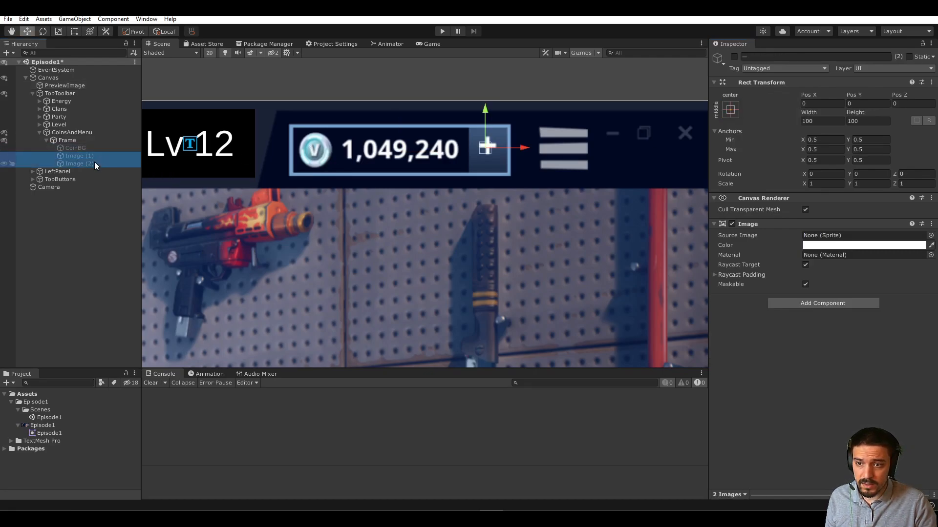
key(Delete)
Step: Compare CoinBG with the coin box in the opaque preview and activate the CoinBG object
click(86, 148)
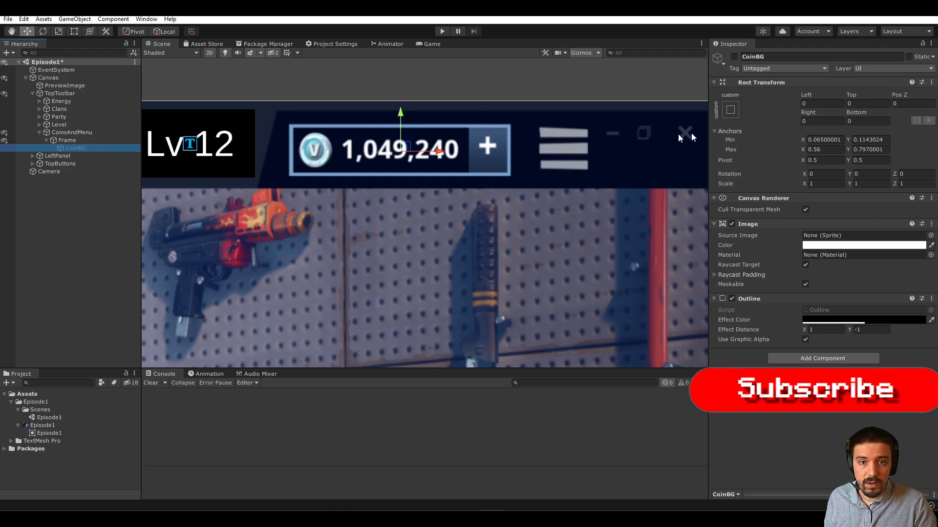
click(734, 56)
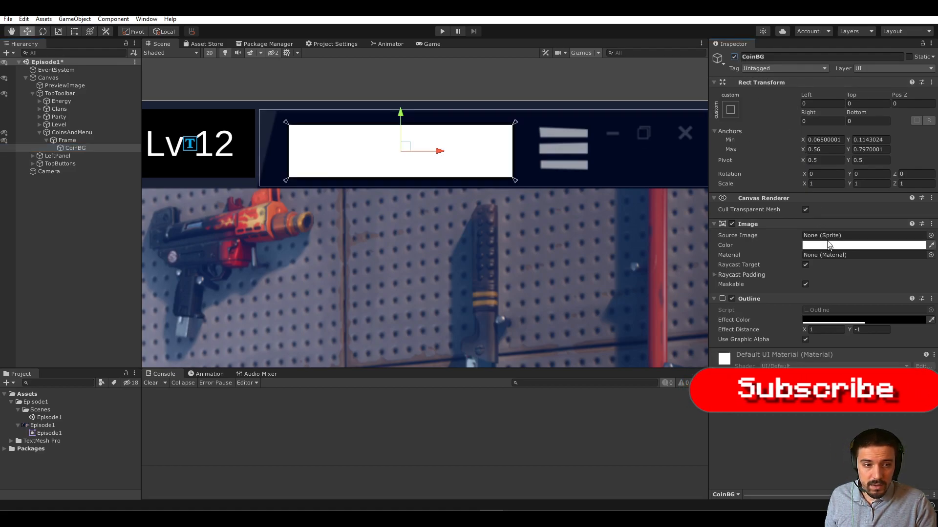
click(734, 57)
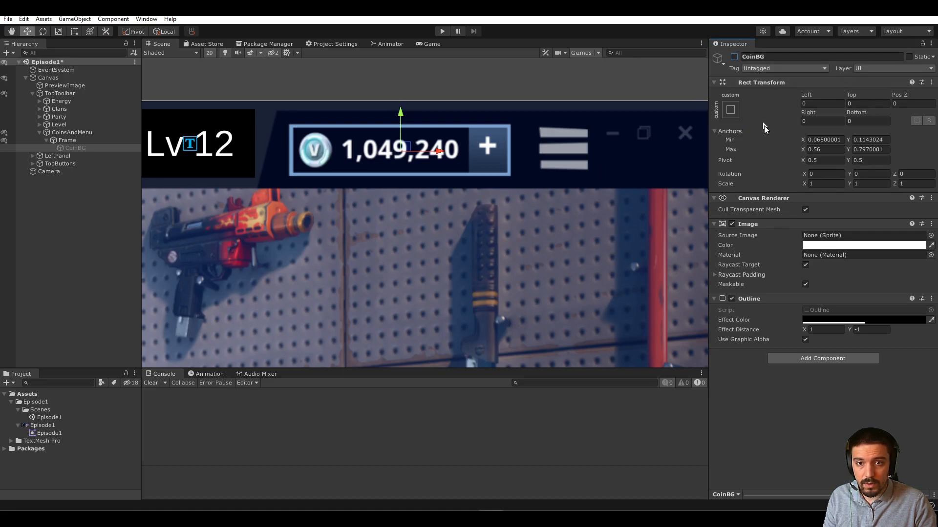
click(830, 245)
click(813, 320)
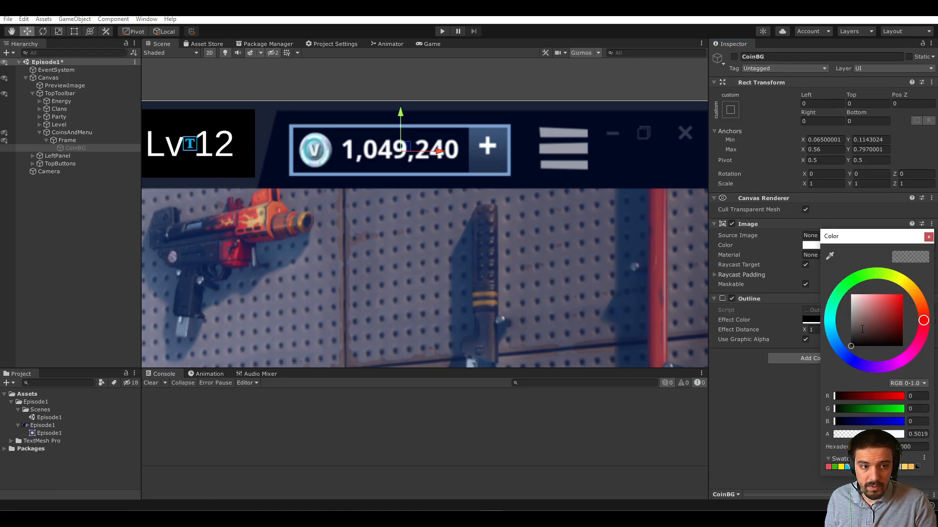
click(929, 236)
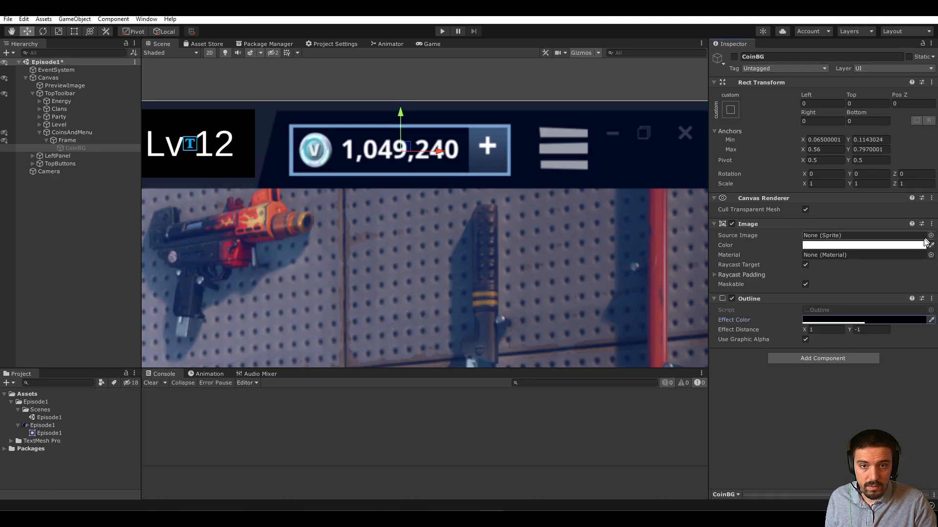
click(734, 56)
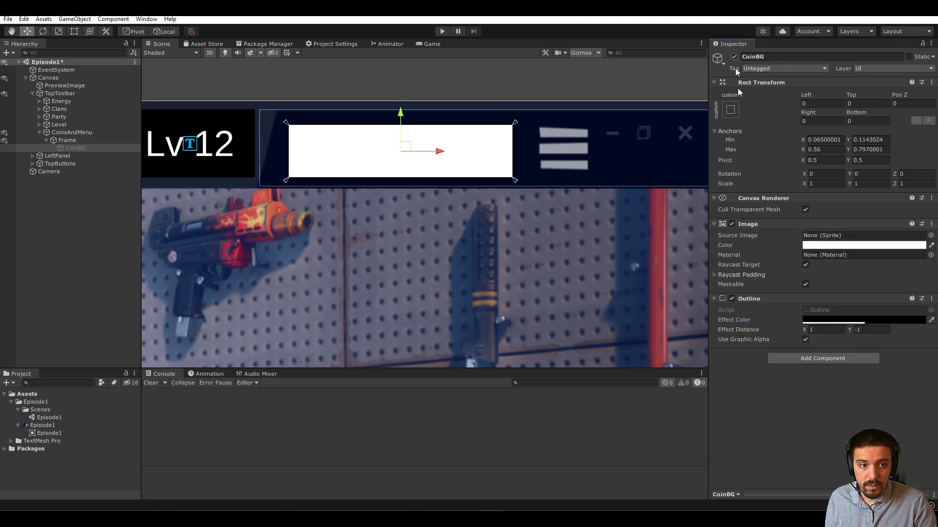
Step: Set CoinBG's image colour to black with R, G and B at 0
click(829, 246)
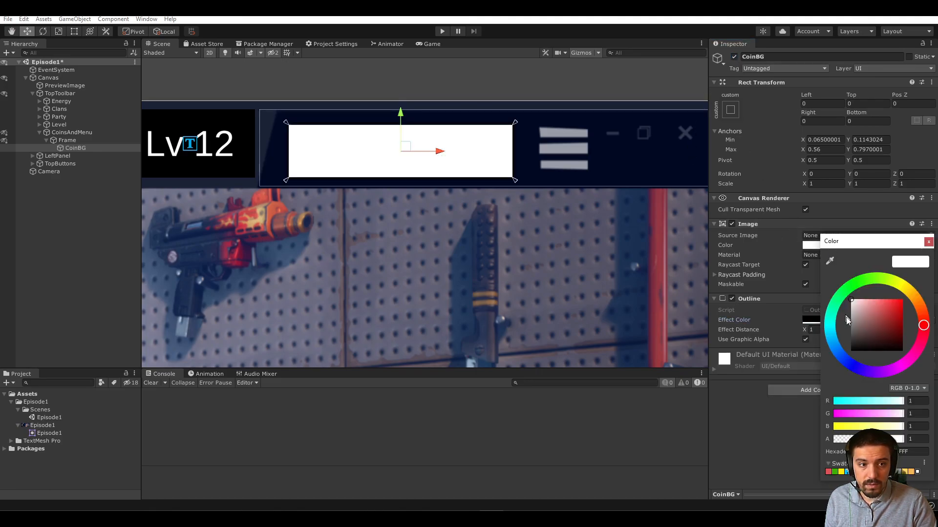
click(919, 402)
text(0)
key(Tab)
text(0)
key(Tab)
text(0)
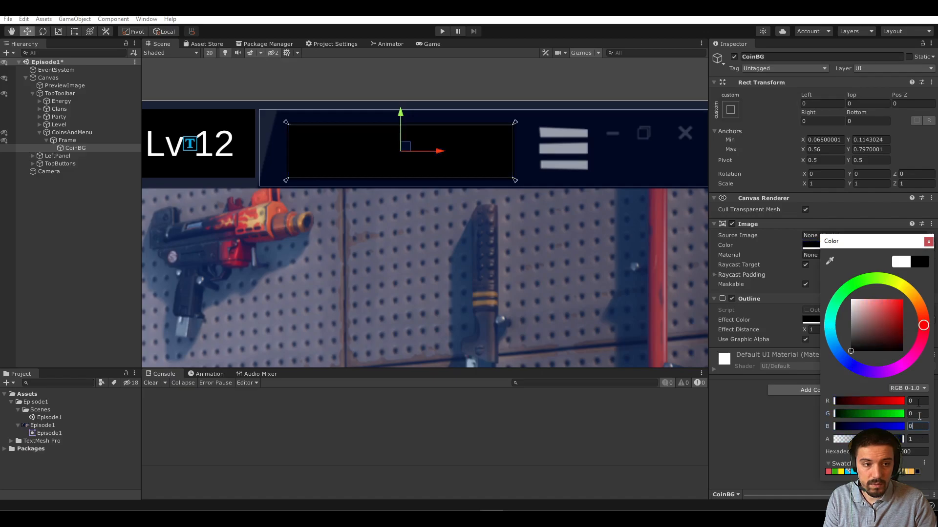
click(929, 241)
Step: Set CoinBG's outline effect colour to a fully opaque light cyan, about R 0.44, G 0.95, B 1
click(846, 319)
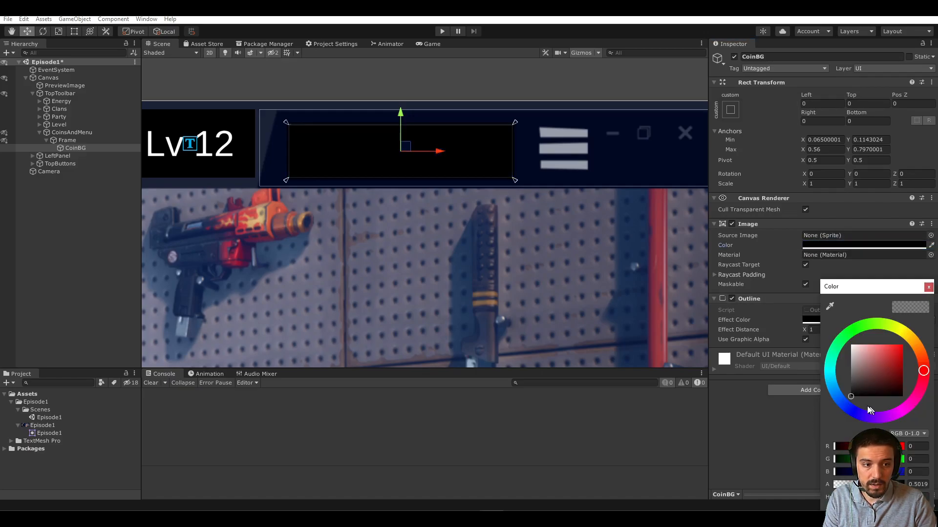
click(829, 379)
drag(858, 371, 881, 346)
click(928, 287)
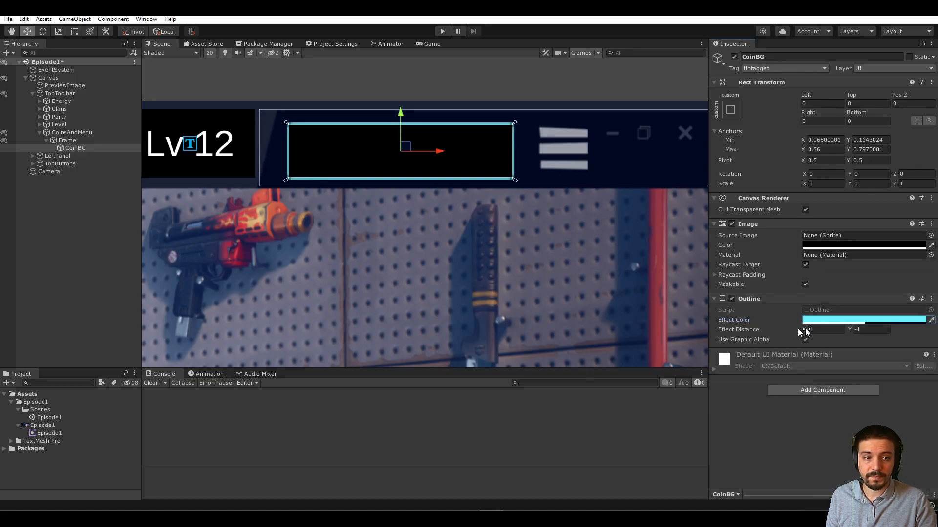
click(859, 320)
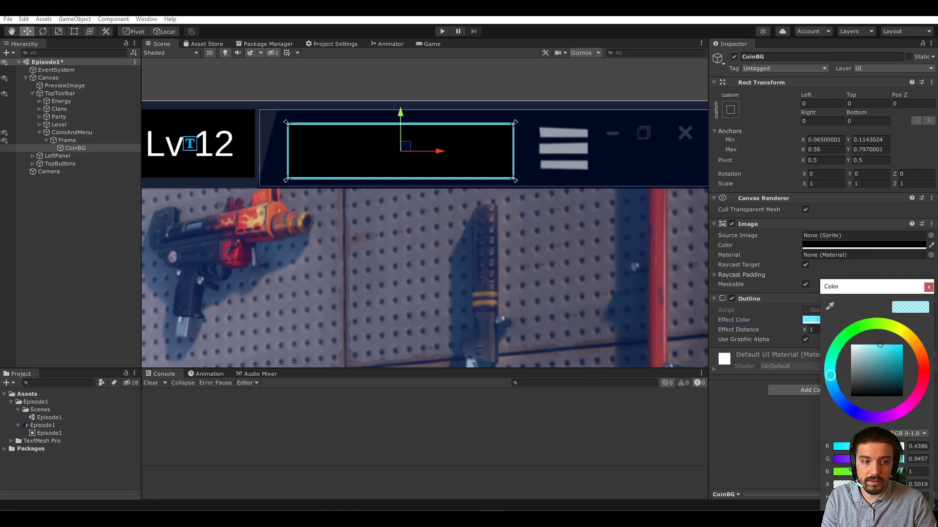
drag(869, 485, 911, 483)
click(928, 287)
Step: Compare the outlined CoinBG with the preview's coin box by toggling the scene visibility of CoinsAndMenu
middle_drag(525, 269, 504, 171)
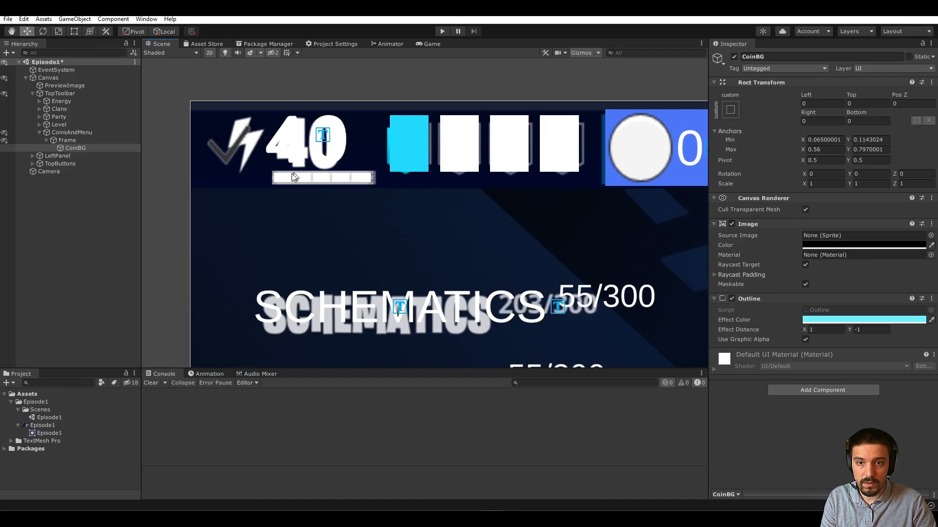
middle_drag(315, 185, 94, 167)
right_click(75, 147)
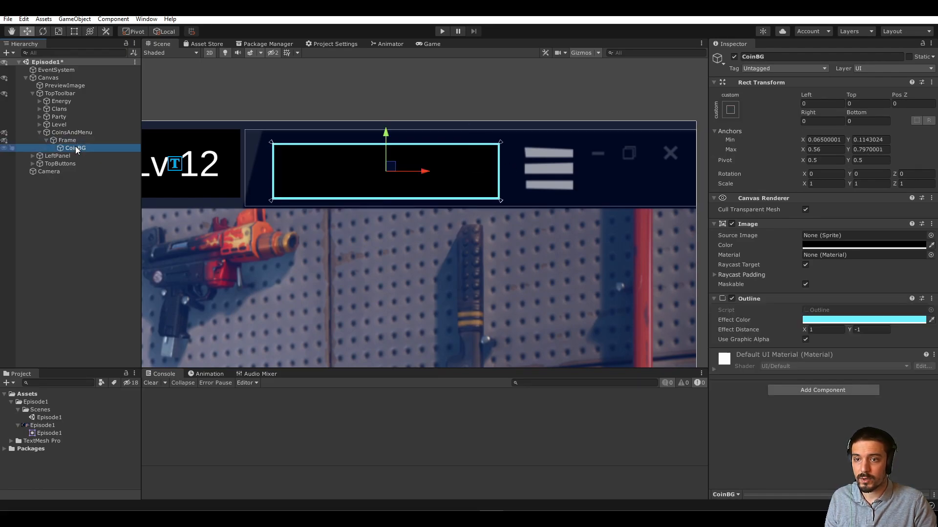
click(53, 148)
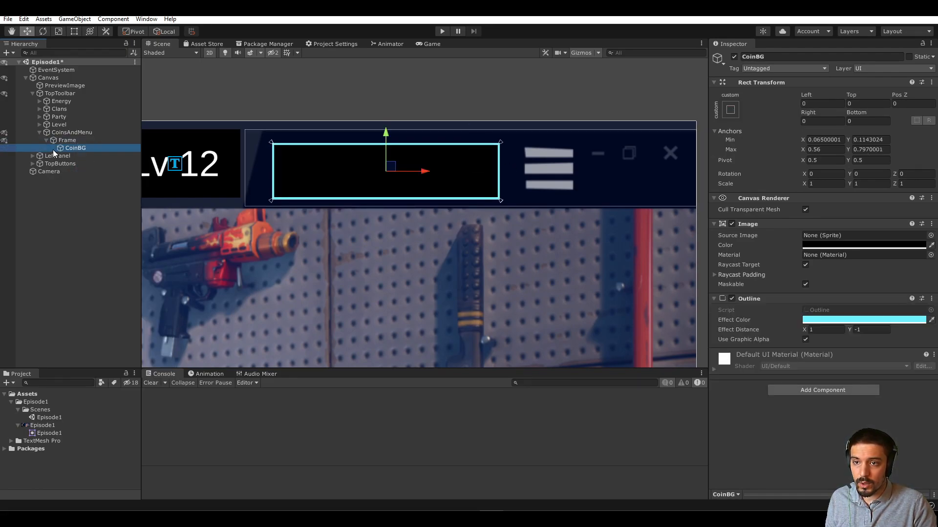
click(5, 132)
click(5, 134)
click(5, 134)
click(5, 134)
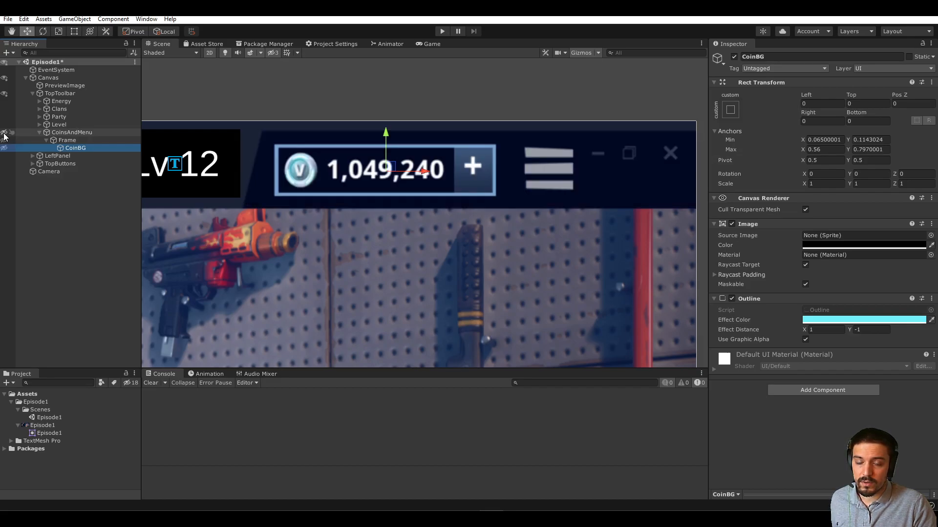
click(5, 135)
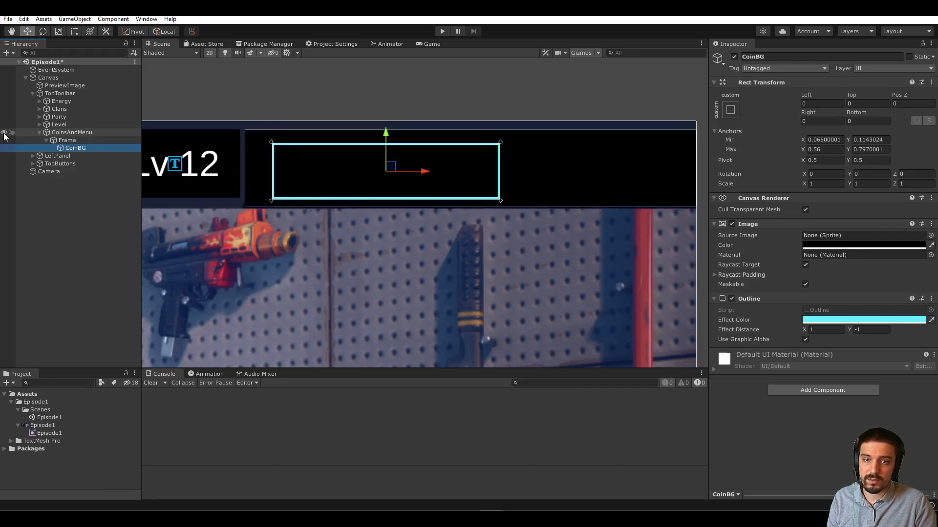
click(5, 134)
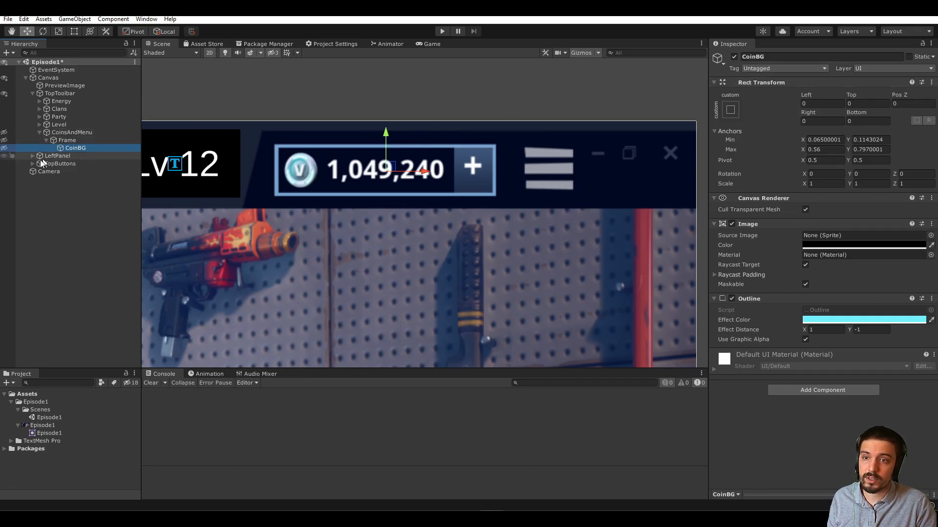
Step: Check the toolbar in the Game view, then make CoinsAndMenu and all its children visible in the Scene view
click(418, 44)
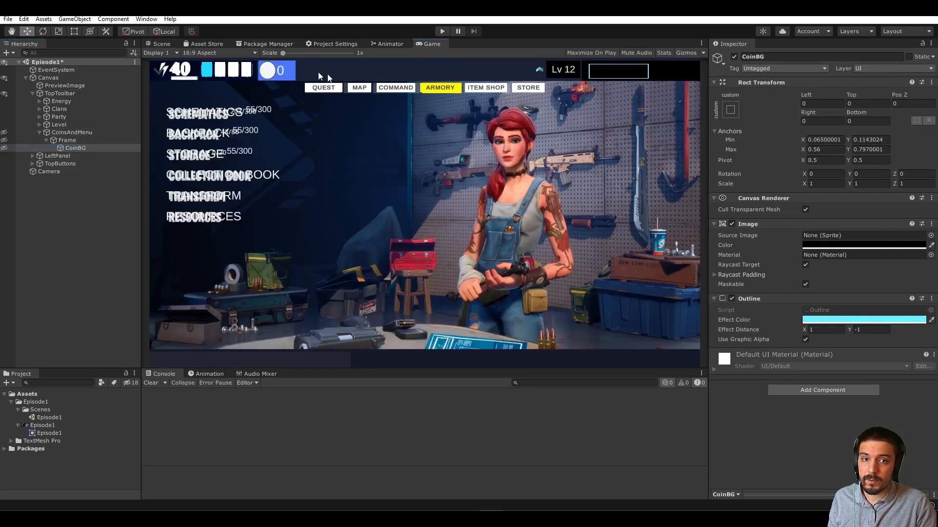
click(5, 134)
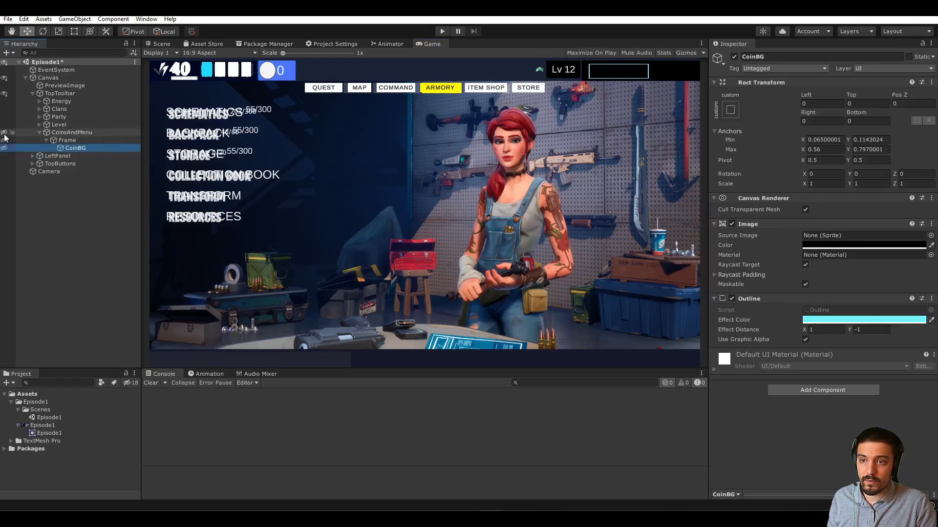
click(160, 44)
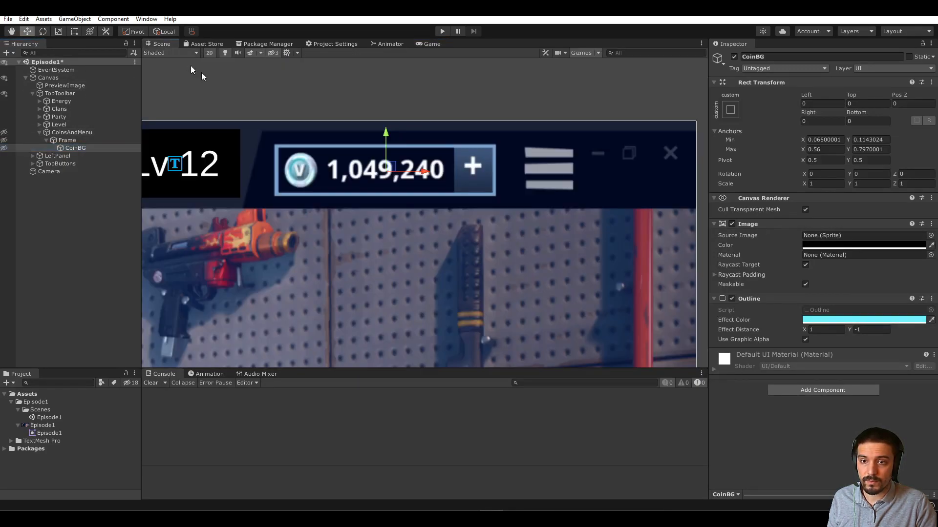
click(5, 133)
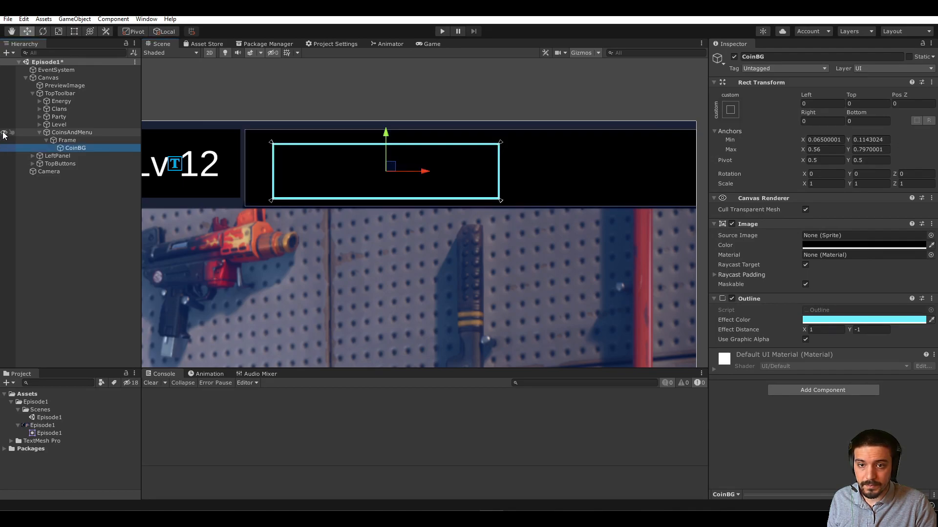
click(5, 133)
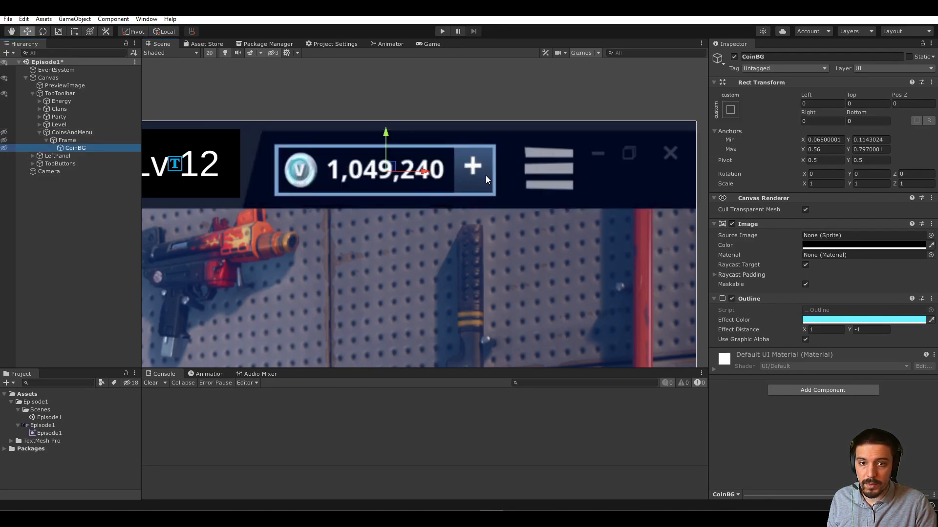
click(5, 148)
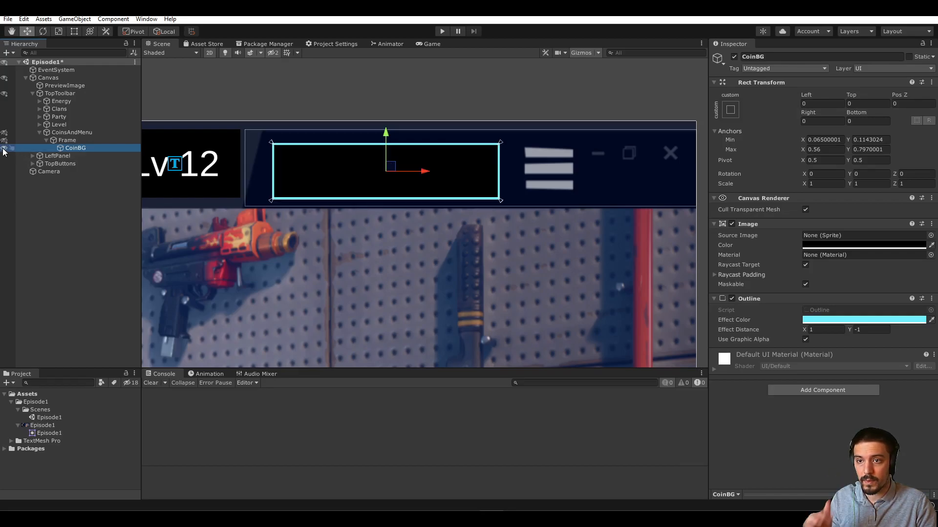
click(5, 133)
Step: Add a UI Image as a child of CoinBG, keeping the default name, and frame it in the Scene view
right_click(82, 149)
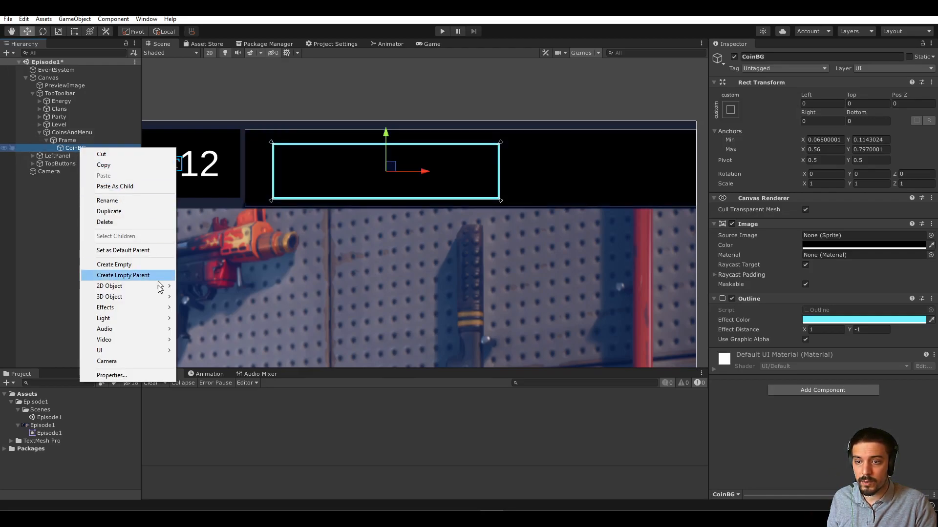
mouse_move(155, 350)
click(230, 374)
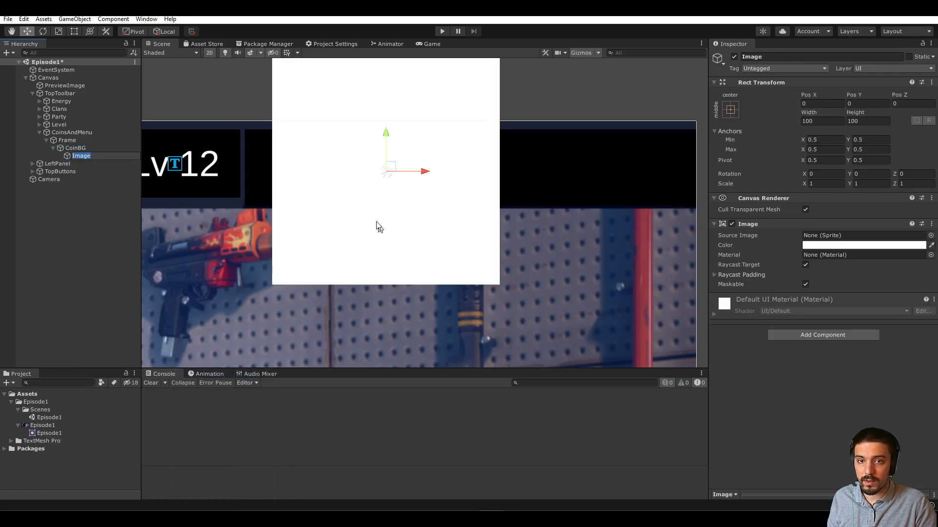
key(Return)
key(f)
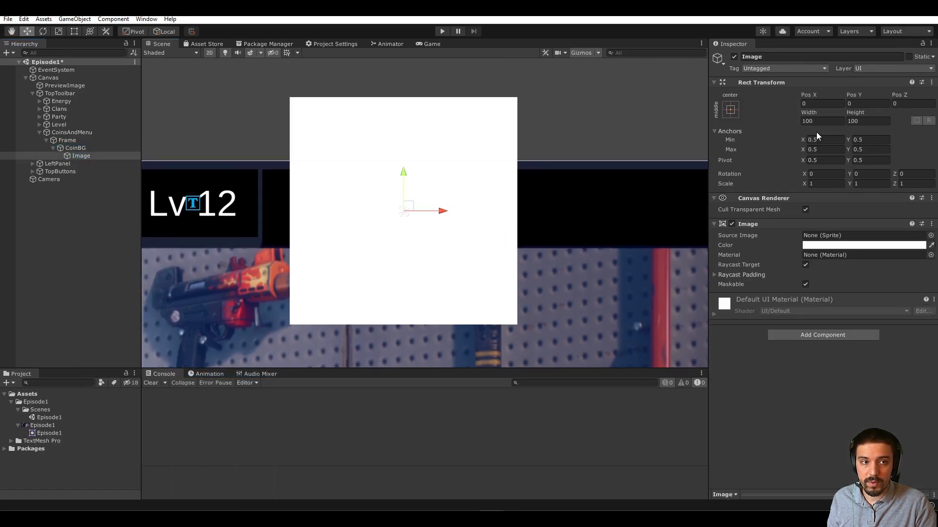
Step: Set the anchors of the image under CoinBG to Min X 0, Y 0 and Max X 0.1, Y 1
click(116, 157)
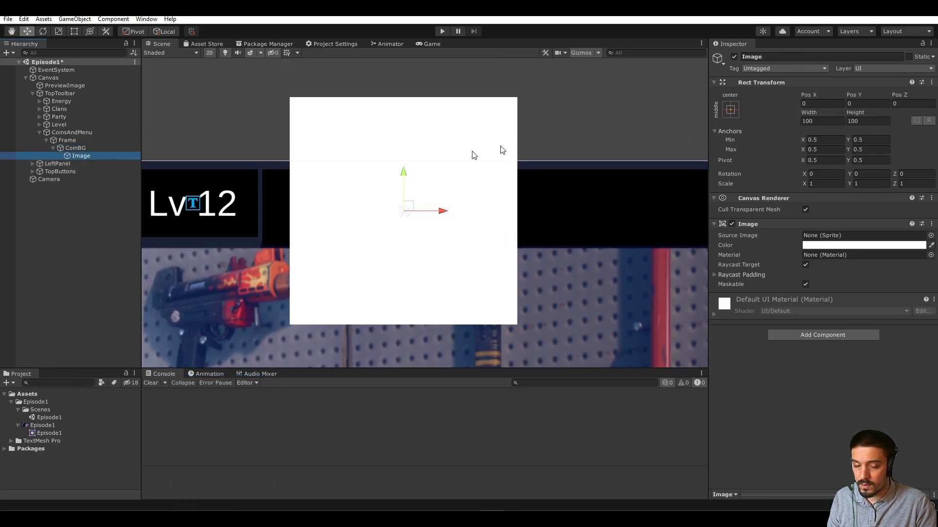
click(825, 140)
text(00.1)
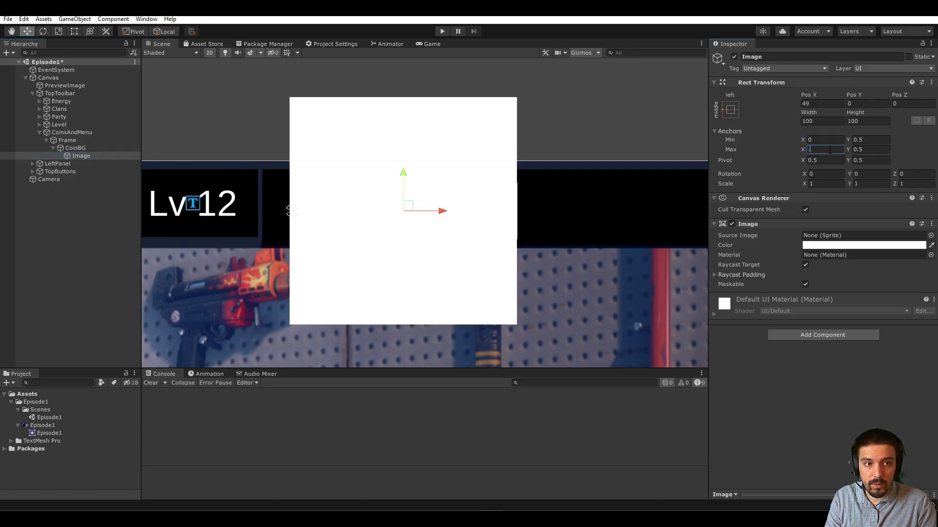
click(857, 140)
text(0.1)
click(866, 149)
text(1)
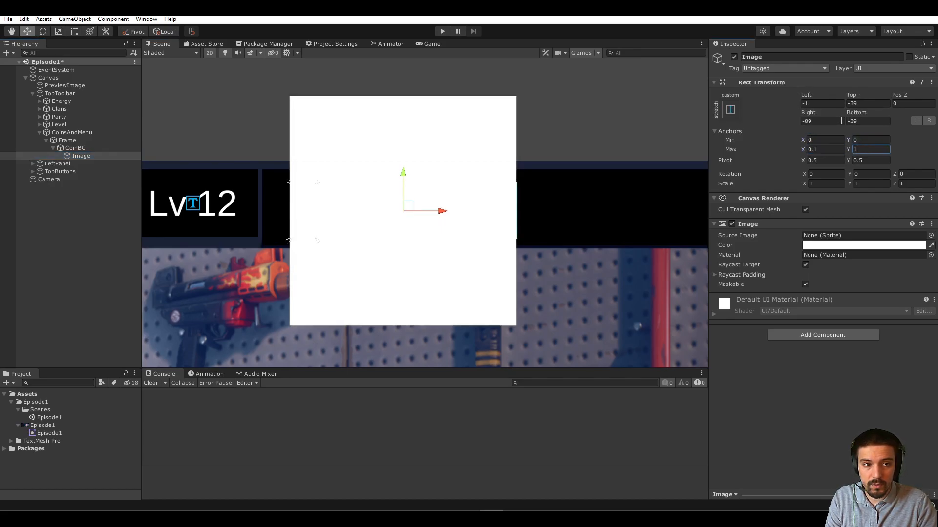
Step: Set the image's left, top, right and bottom offsets to 0 so it fills its anchor area
click(834, 121)
click(859, 120)
text(00)
click(854, 105)
text(0)
click(822, 104)
text(0)
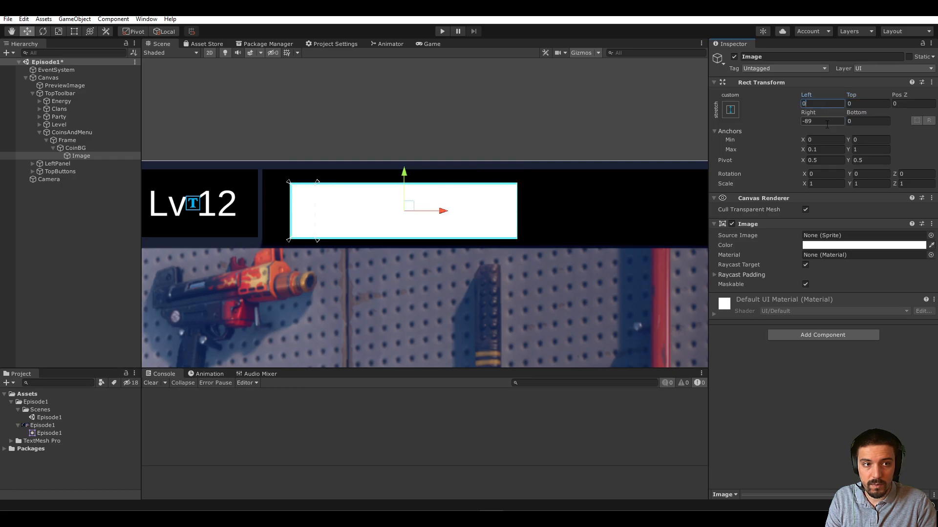
click(822, 121)
text(0)
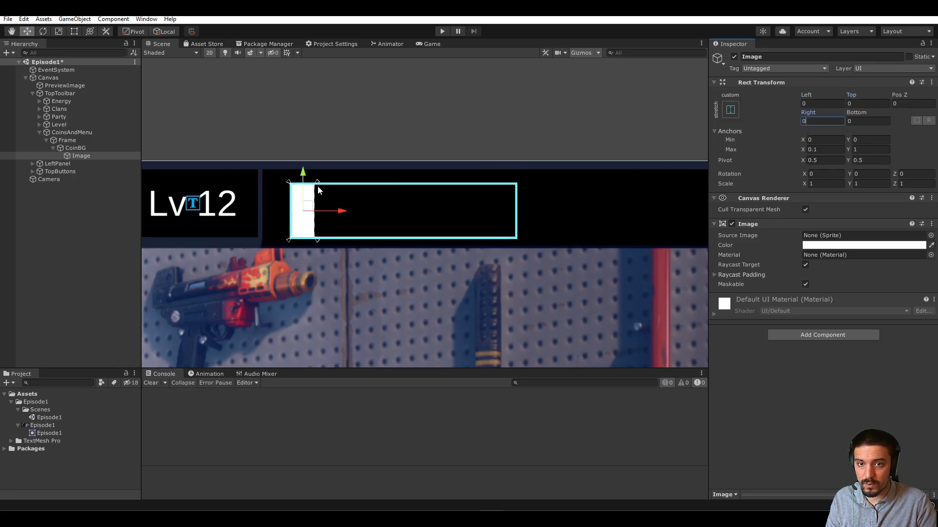
Step: Compare the image with the preview, then widen it with an anchor Max X of 0.2 and a right offset of 0
click(4, 140)
click(4, 141)
click(4, 142)
click(4, 141)
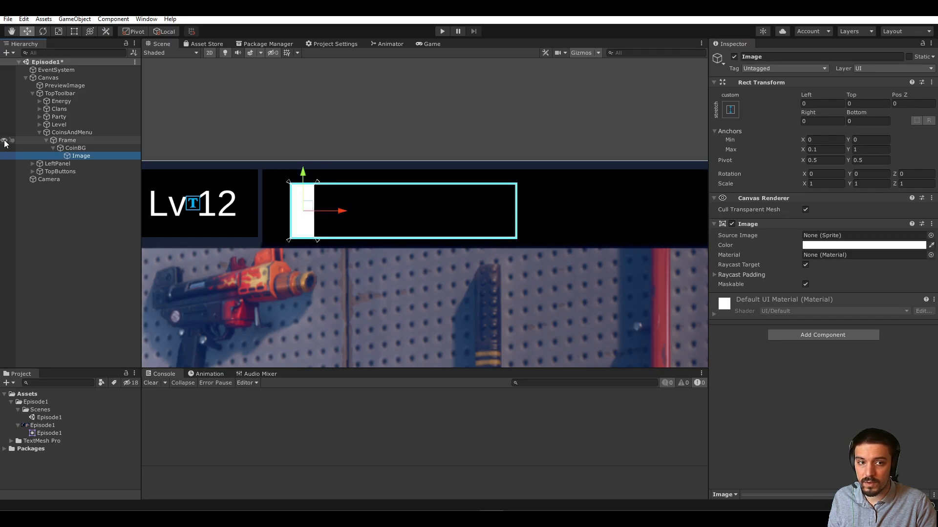
click(825, 149)
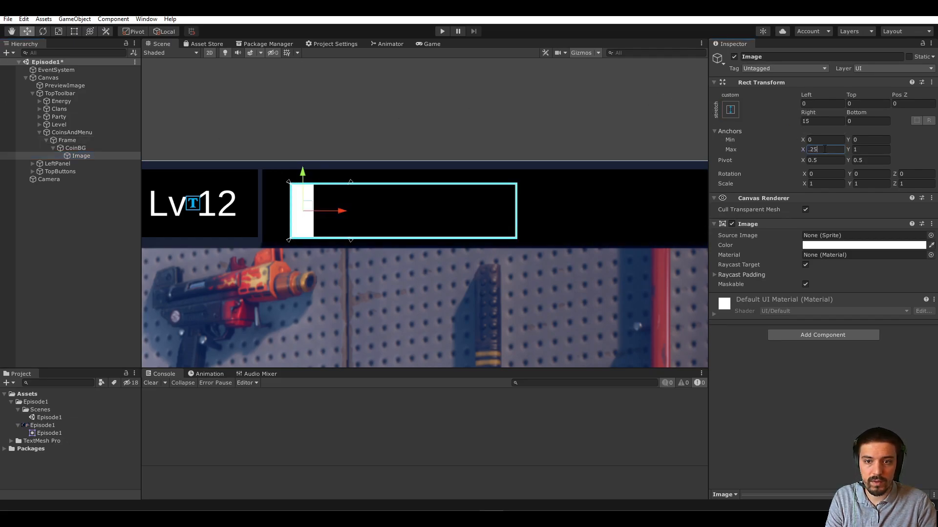
text(.2)
click(823, 122)
text(0)
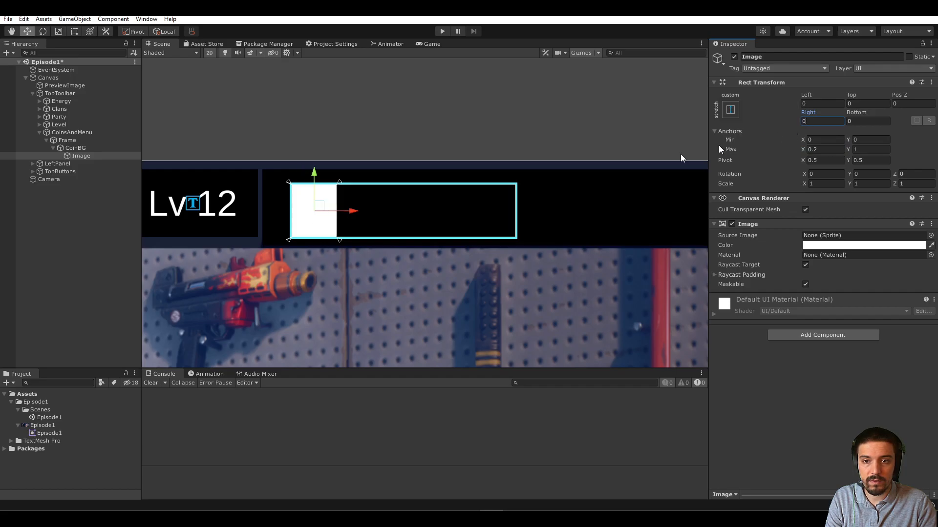
Step: Assign the Knob sprite as the image's source and turn on Preserve Aspect
click(931, 235)
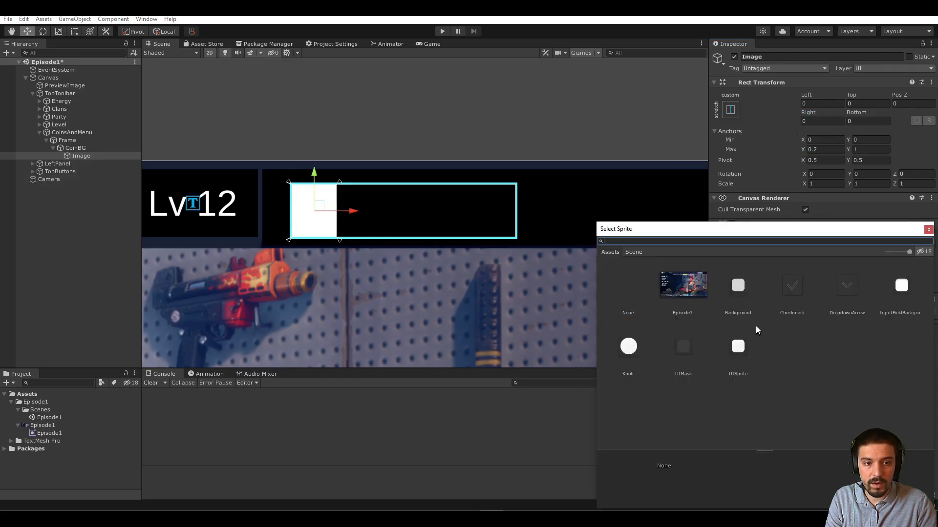
key(Escape)
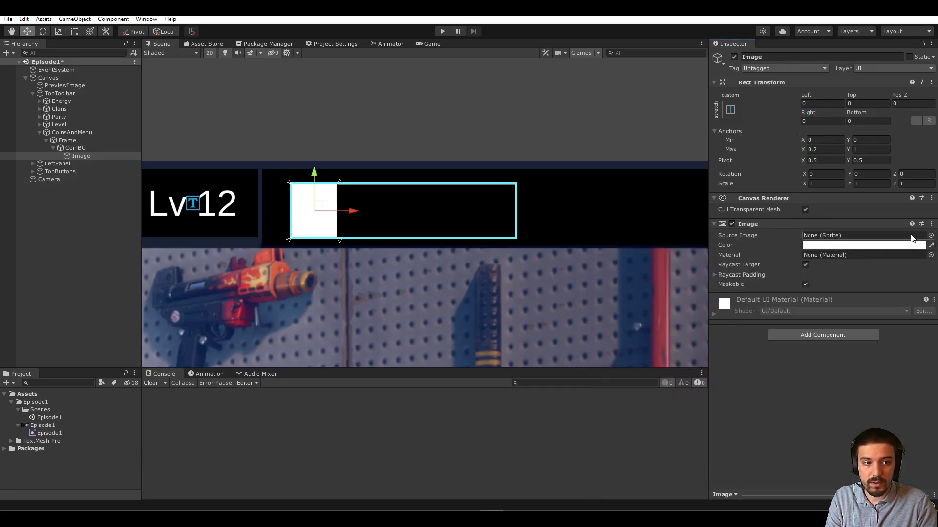
click(931, 236)
click(629, 347)
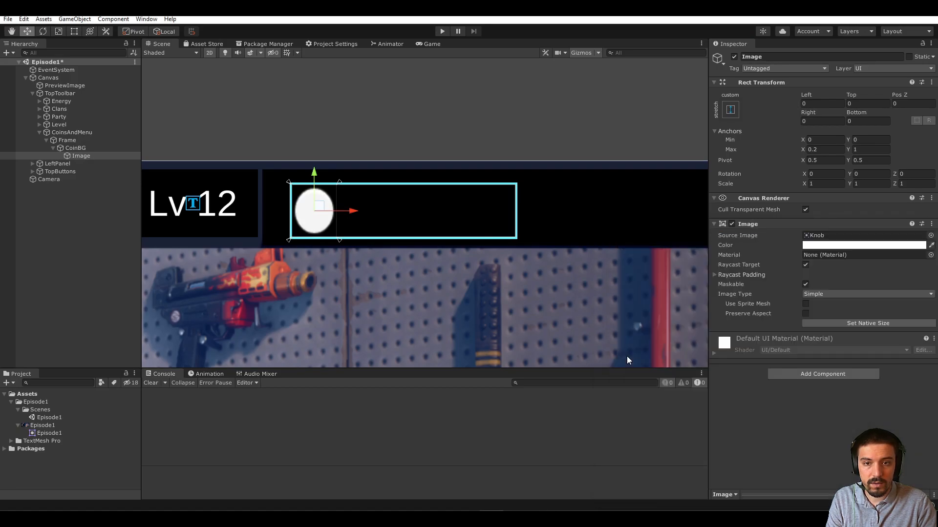
double_click(627, 358)
click(805, 313)
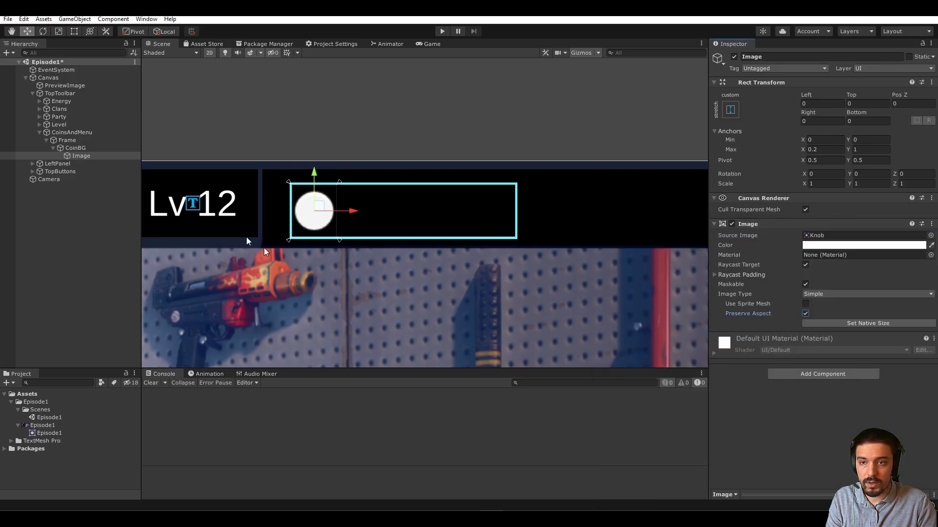
Step: Rename the circular image under CoinBG to CoinIcon
click(77, 155)
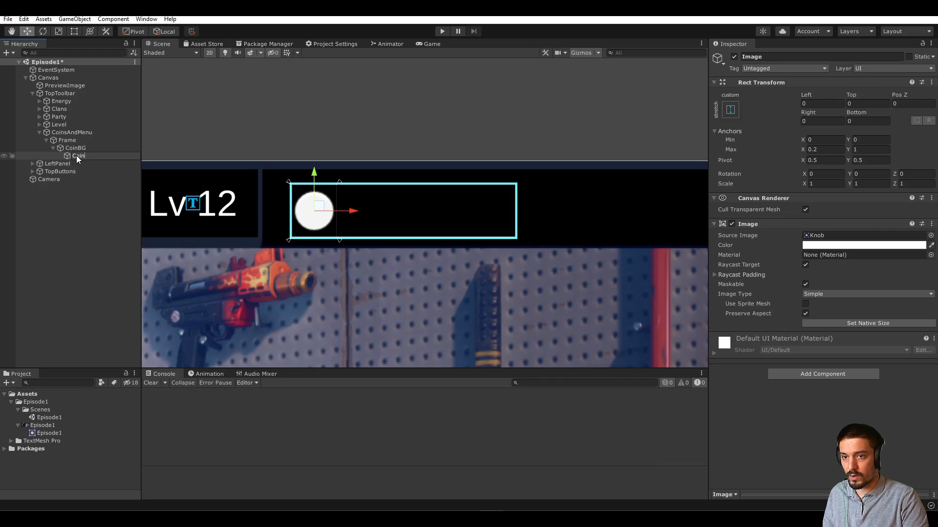
text(CoinIcon)
key(Return)
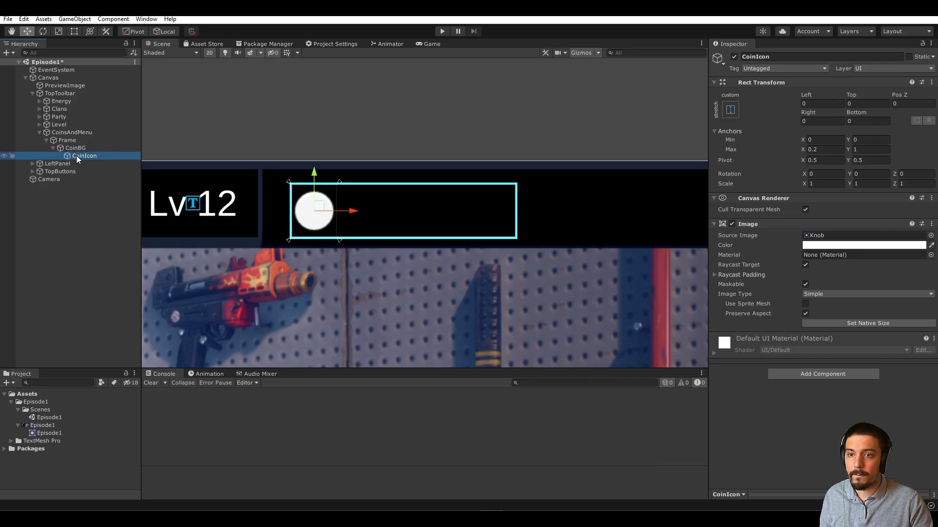
Step: Add a TextMeshPro text as a child of CoinBG and check CoinIcon's anchors for reference
right_click(76, 147)
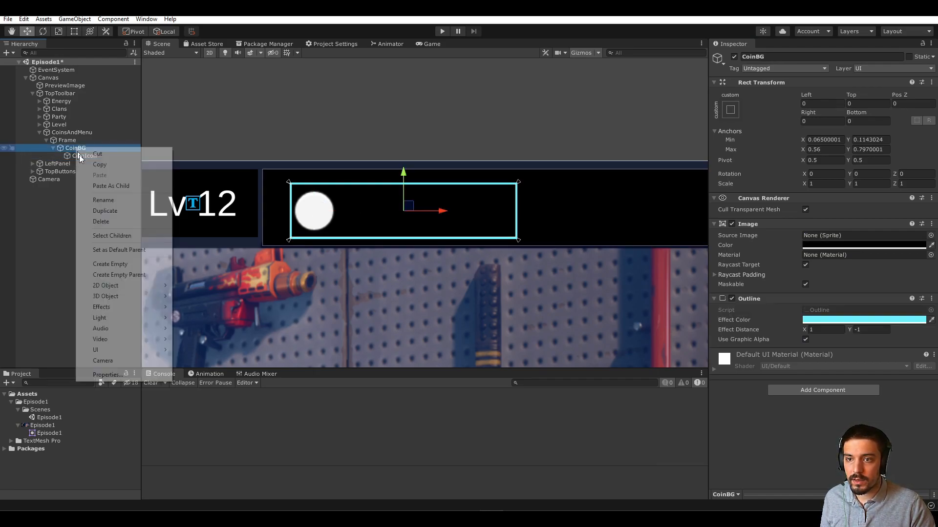
mouse_move(140, 353)
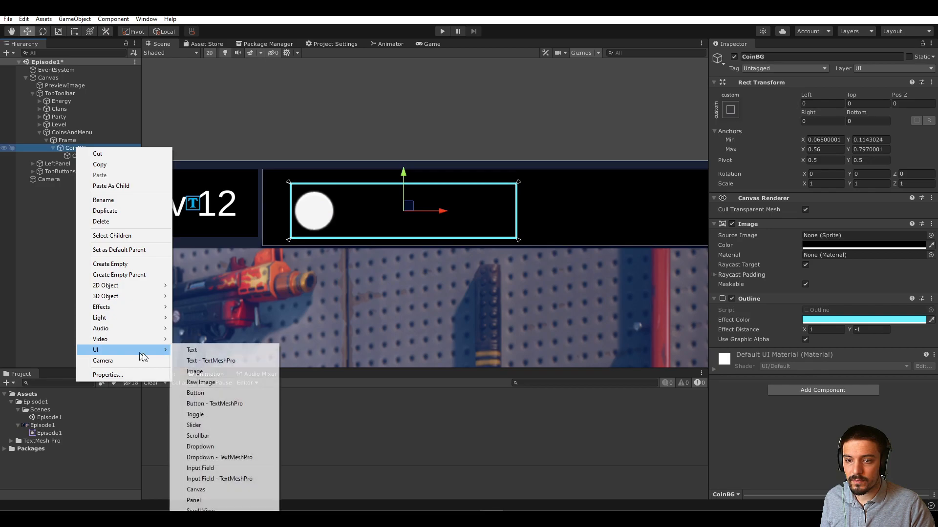
click(225, 361)
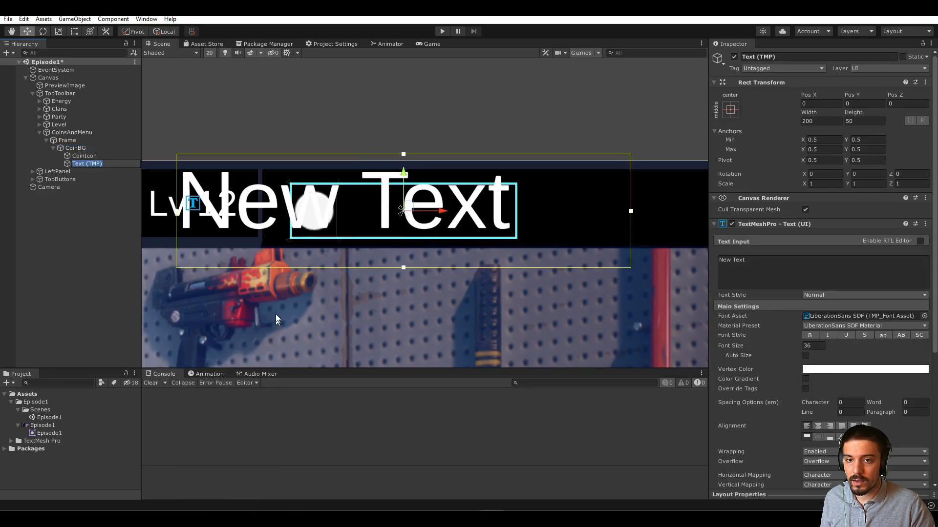
click(84, 156)
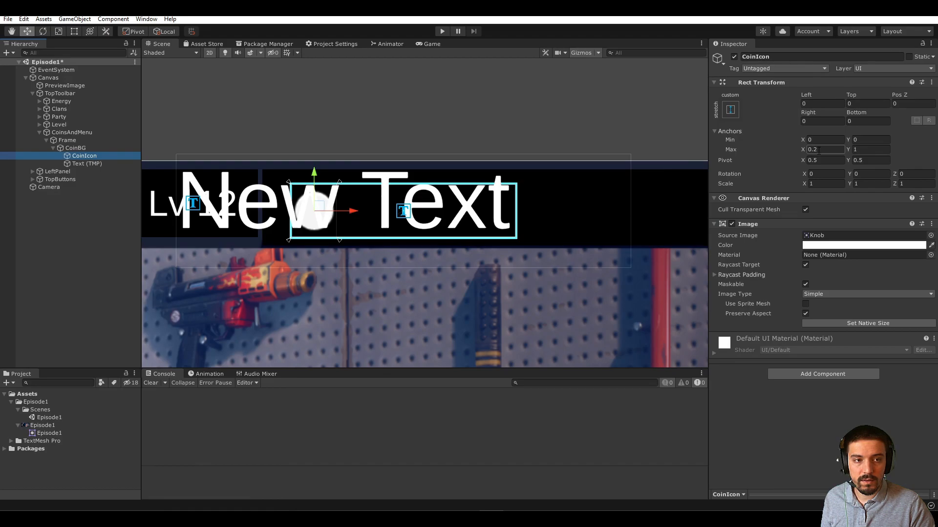
click(115, 164)
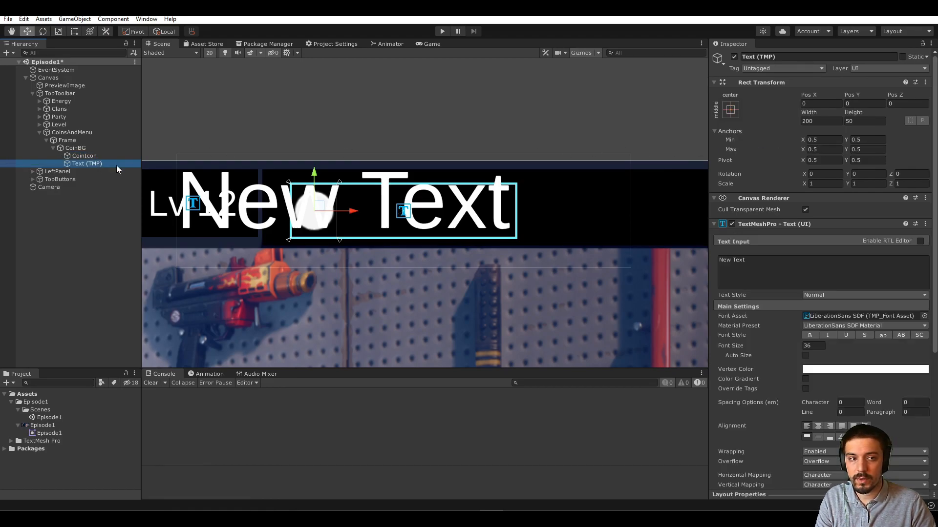
Step: Set the new text's anchors to Min X 0.2, Y 0 and Max X 0.8, Y 1
click(822, 141)
text(.2)
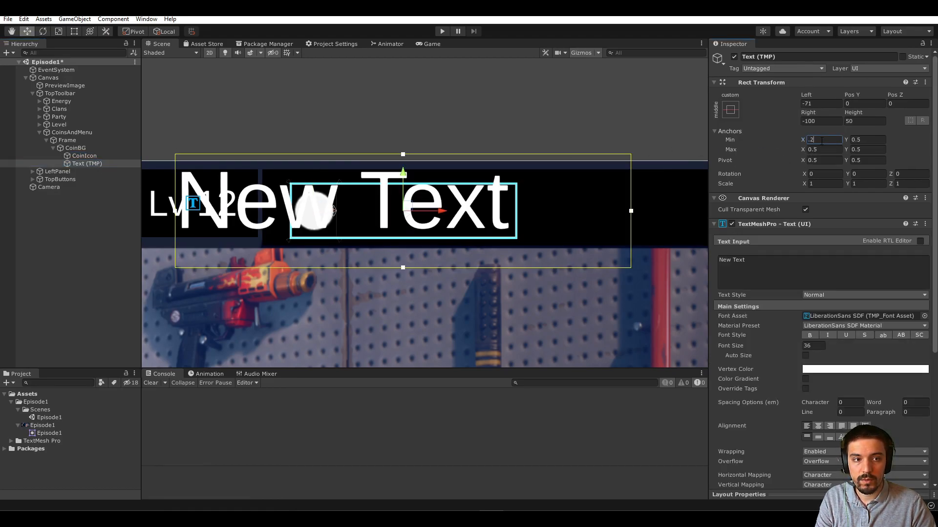
click(819, 149)
text(.8)
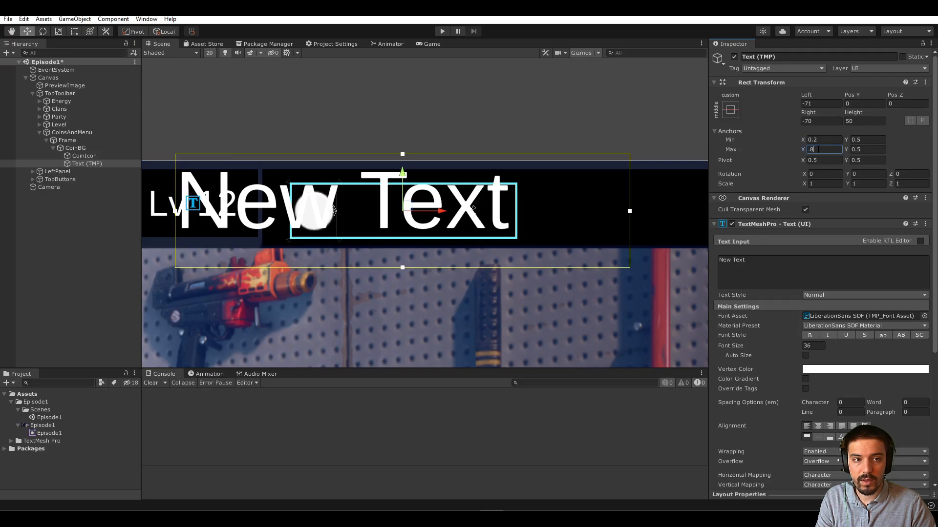
click(867, 139)
text(0)
click(868, 150)
text(1)
Step: Set the text's left, top, right and bottom offsets to 0 so it fits between its anchors
click(820, 121)
text(0)
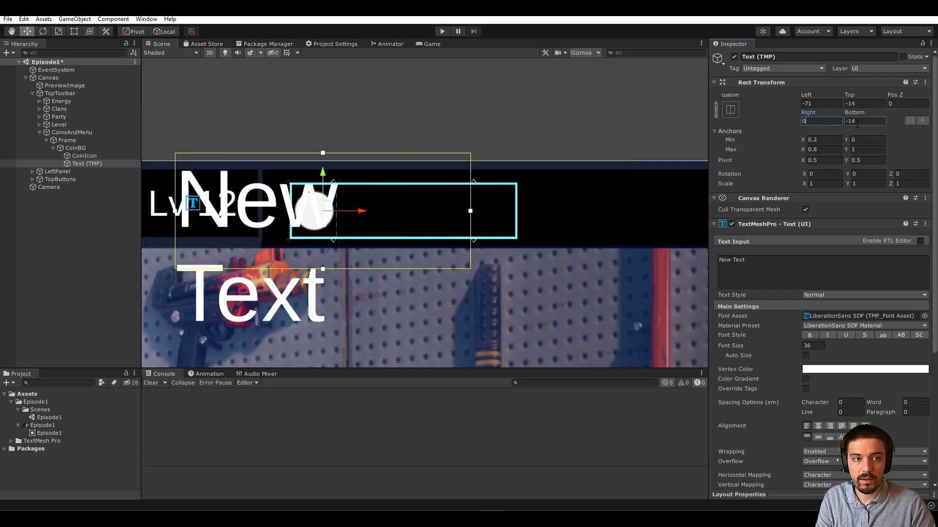
click(864, 103)
text(-14)
key(BackSpace)
key(BackSpace)
key(BackSpace)
text(0)
click(825, 104)
text(0)
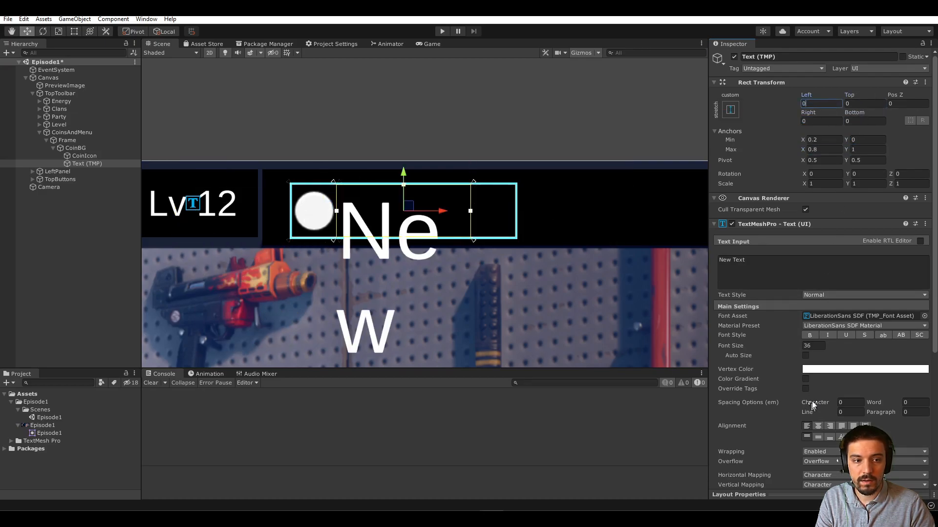
Step: Set the coin text's font size to 20 and its content to 5555
click(815, 345)
text(20)
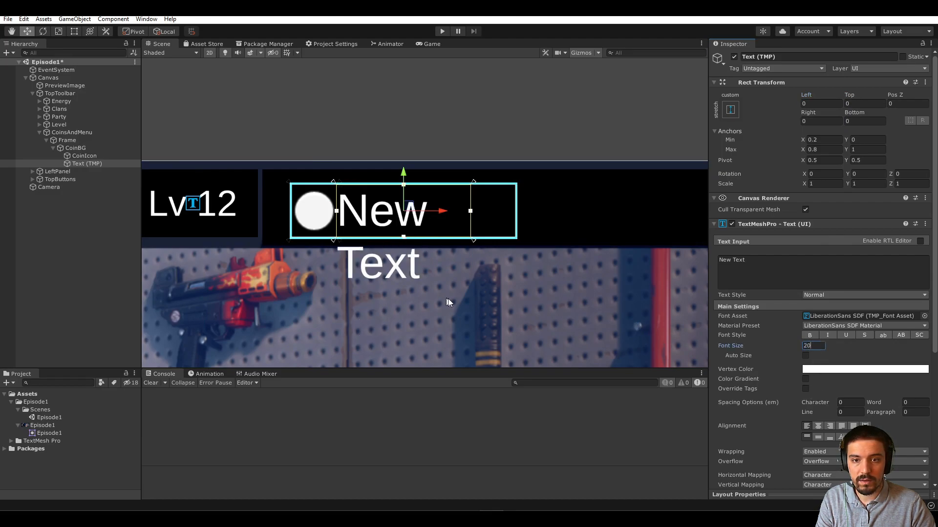
click(746, 277)
text(5555)
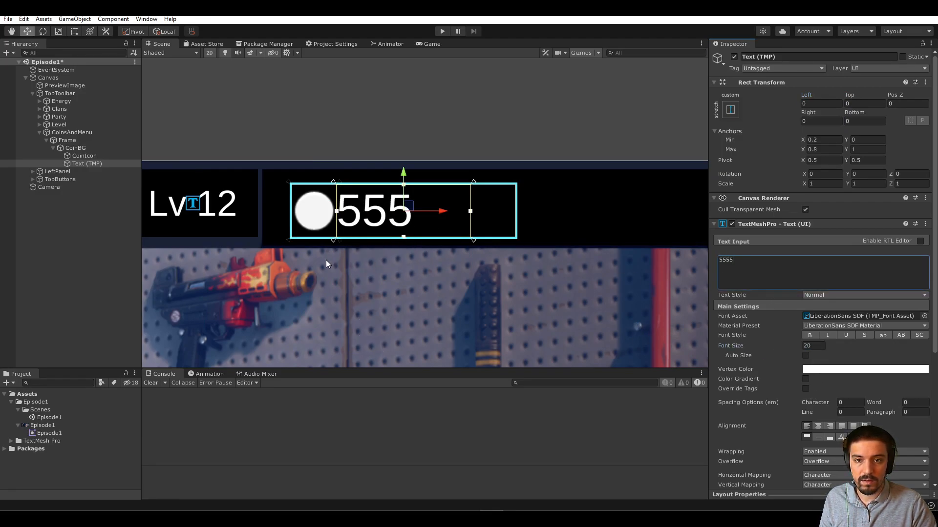
Step: Compare the coin text with the preview, set its font size to 14 and centre it horizontally and vertically
click(4, 132)
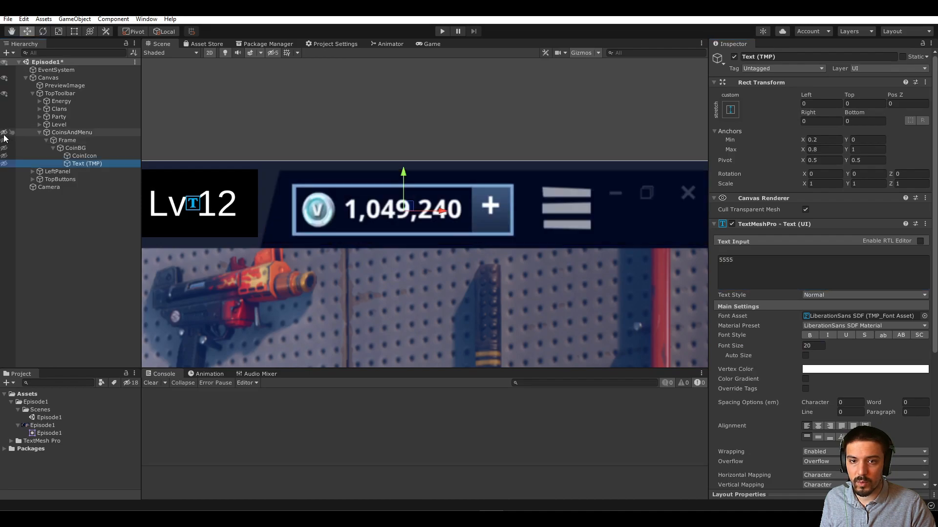
click(4, 133)
click(813, 346)
text(14)
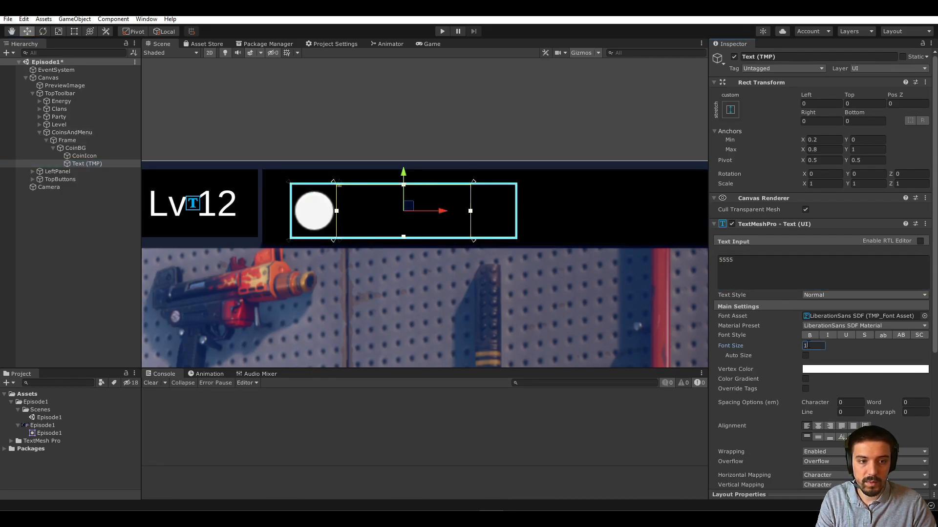
click(818, 426)
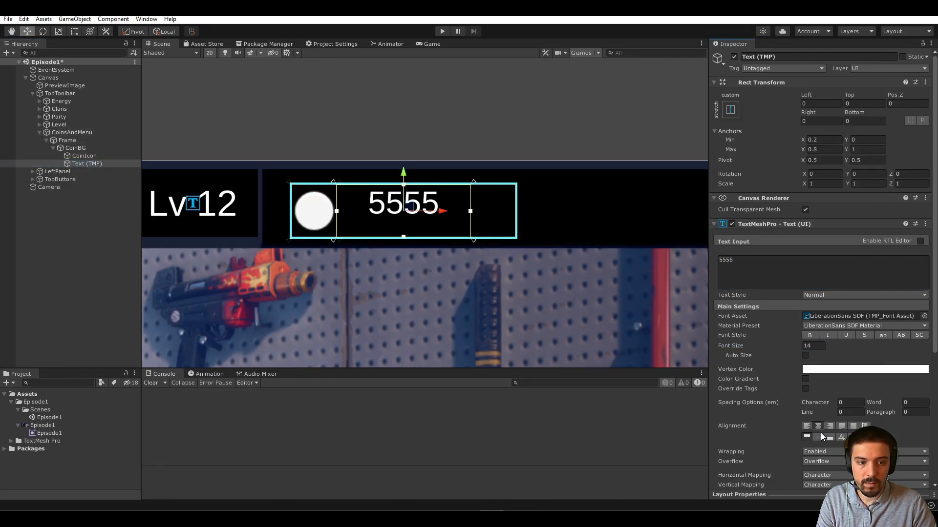
click(819, 437)
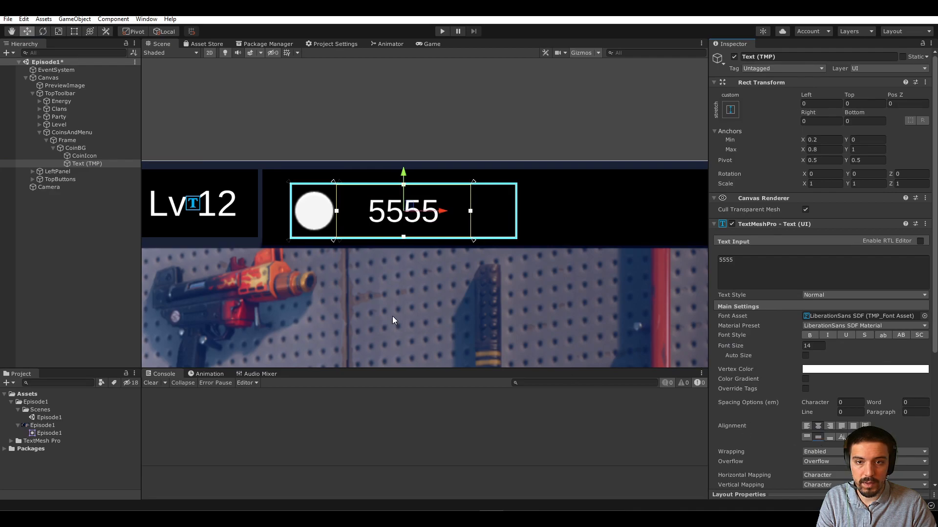
Step: Compare the centred coin text with the preview's coin amount by toggling the scene visibility of CoinsAndMenu
click(4, 133)
click(4, 133)
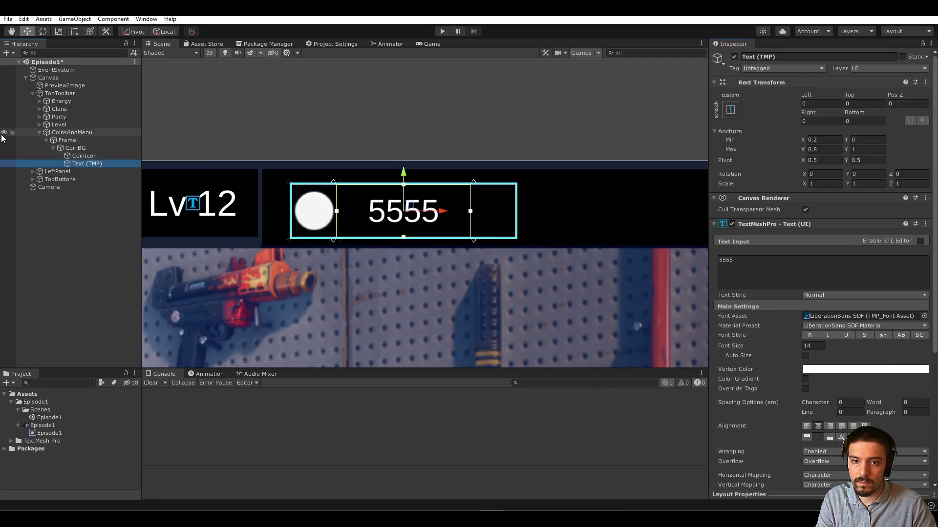
click(4, 132)
click(4, 133)
click(3, 132)
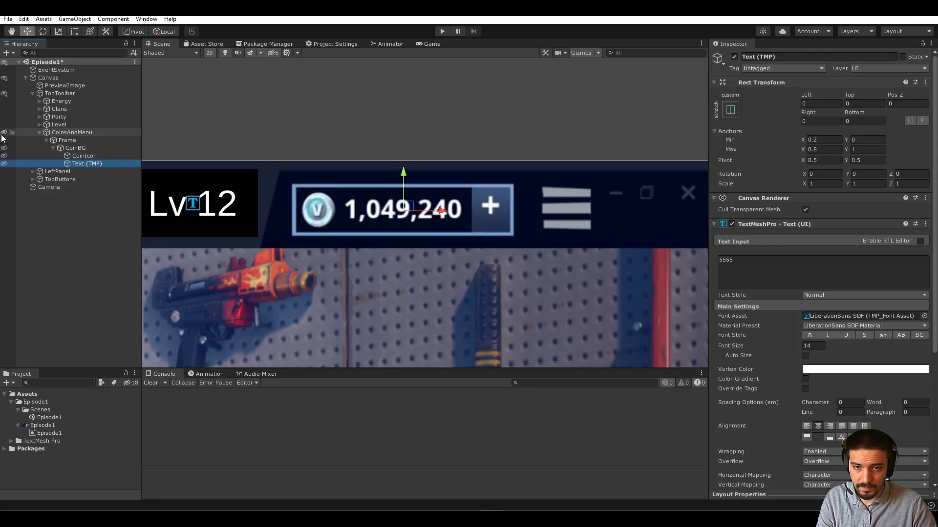
Step: Change the coin text to 1,049,240 and make CoinsAndMenu visible in the scene again
click(802, 268)
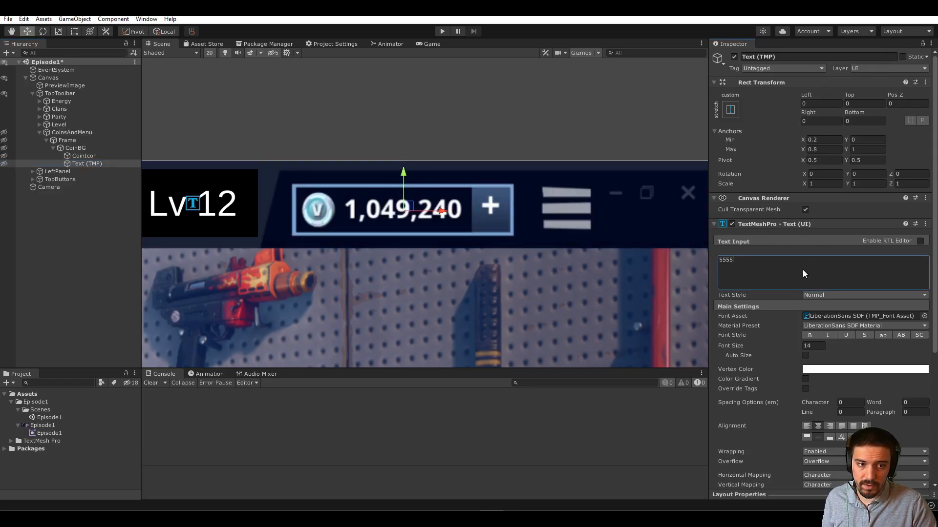
key(ctrl+a)
text(1,)
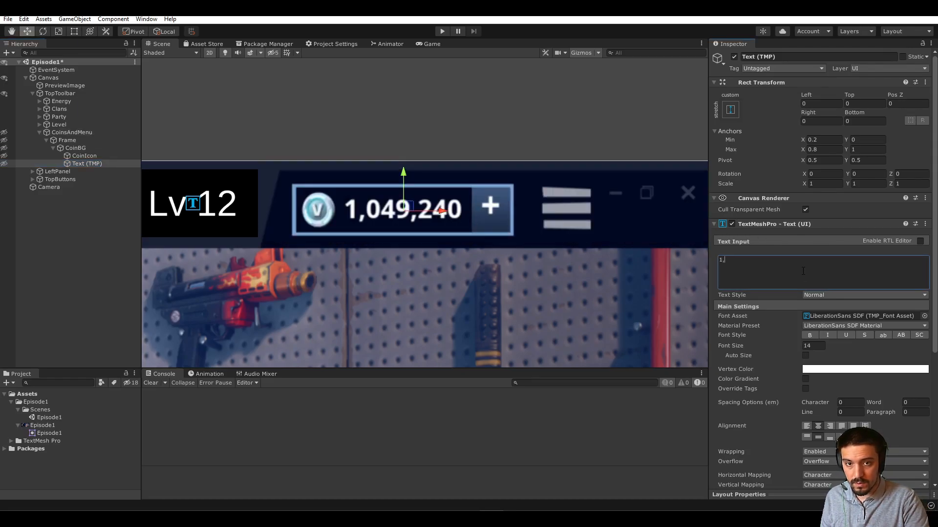
text(049,240)
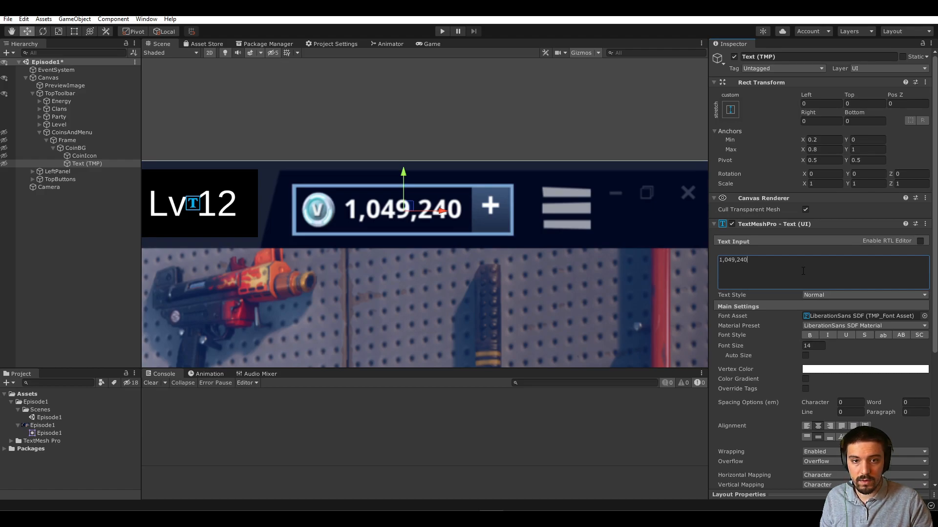
click(4, 133)
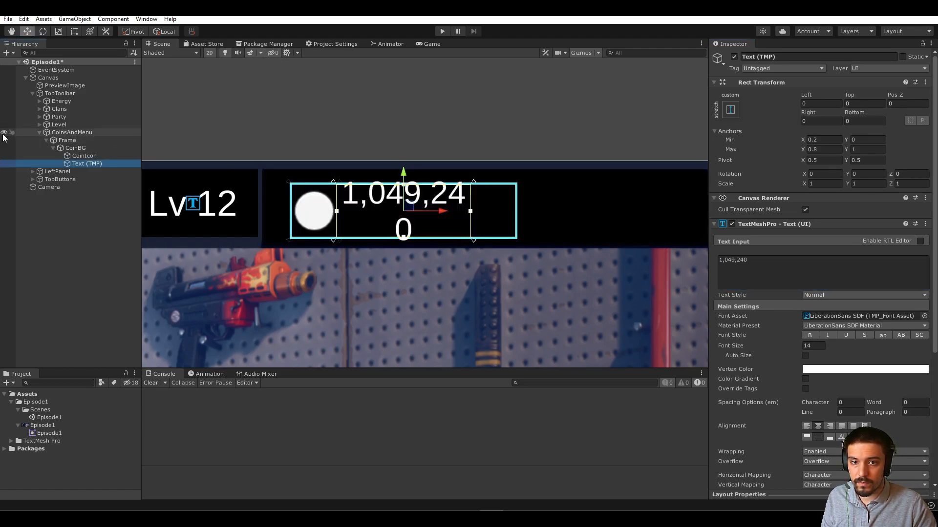
Step: Set the coin text's font size to 11 and rename its object to CoinValue
click(818, 346)
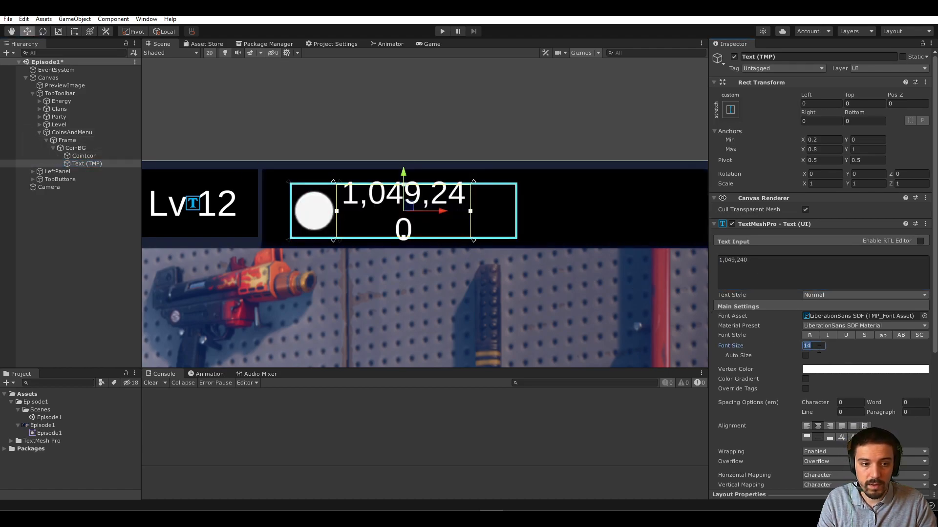
text(10)
key(BackSpace)
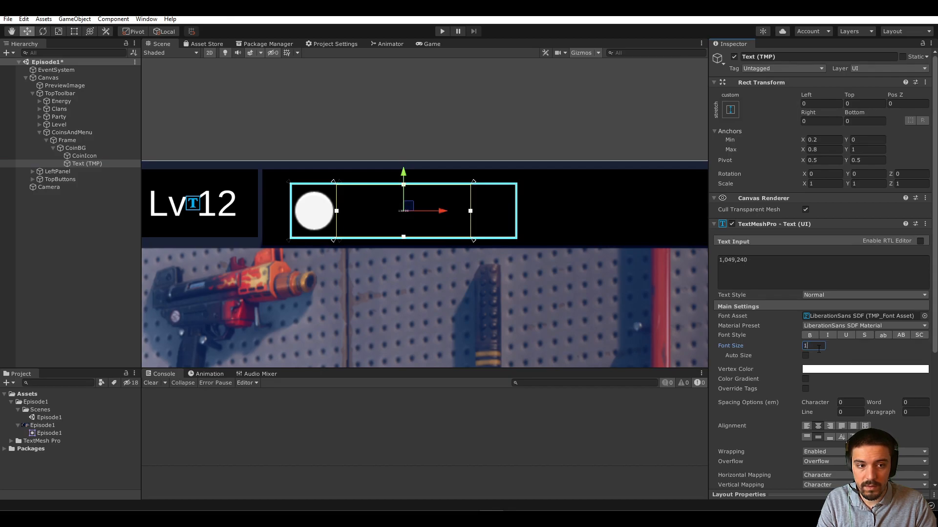
text(1)
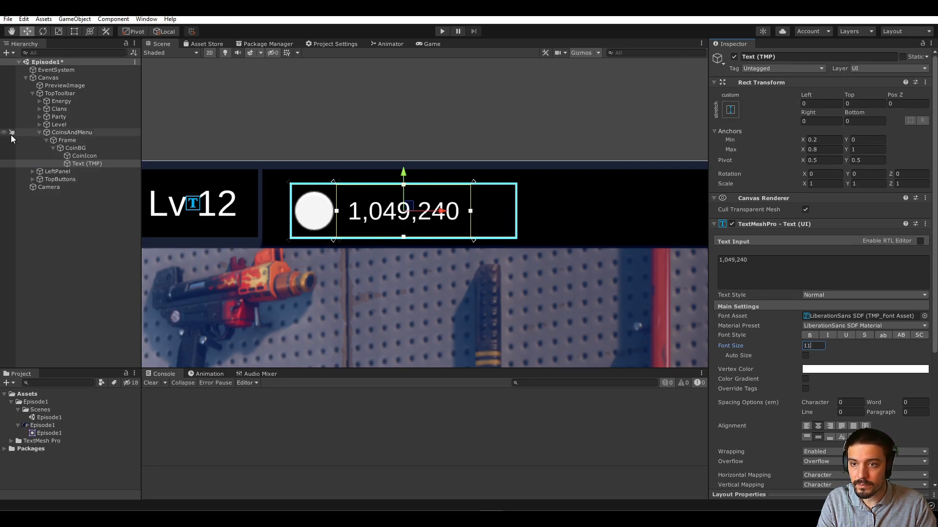
click(81, 165)
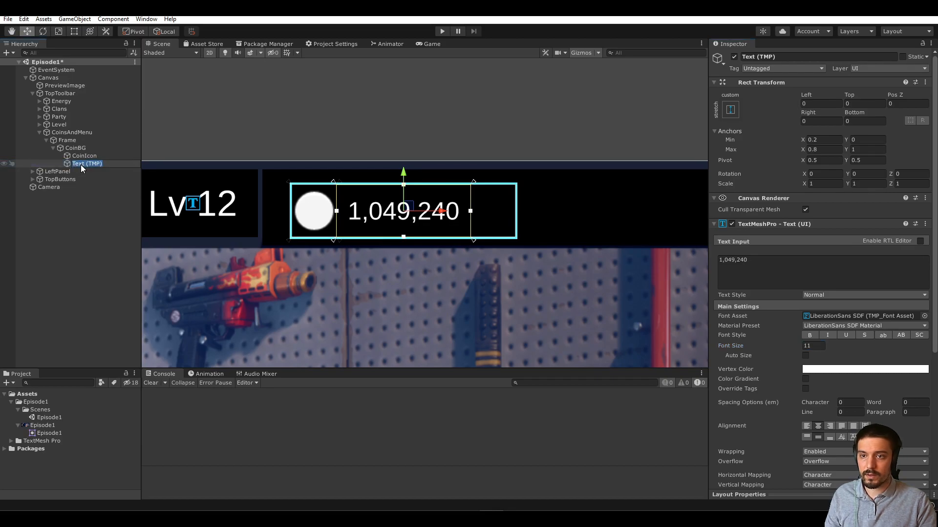
text(CoinValue)
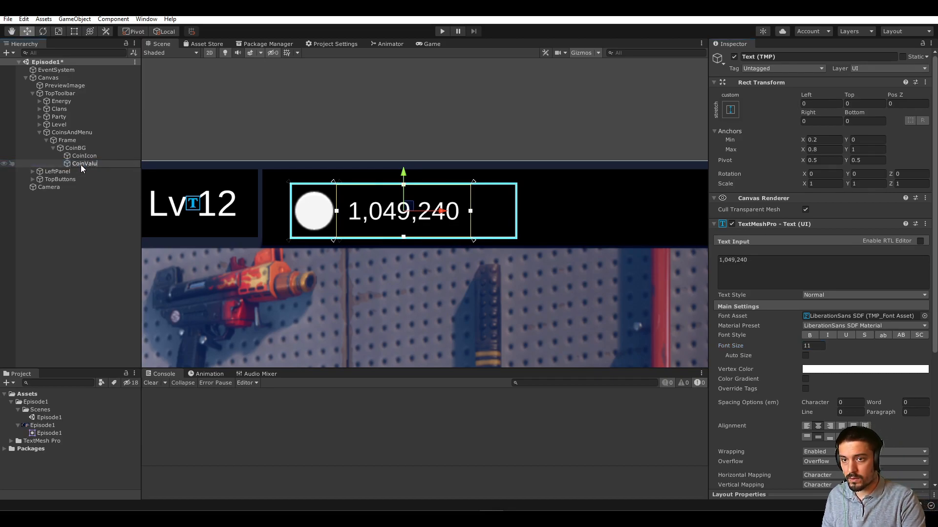
key(Return)
Step: Add a UI Image as a child of CoinBG
click(72, 148)
right_click(71, 148)
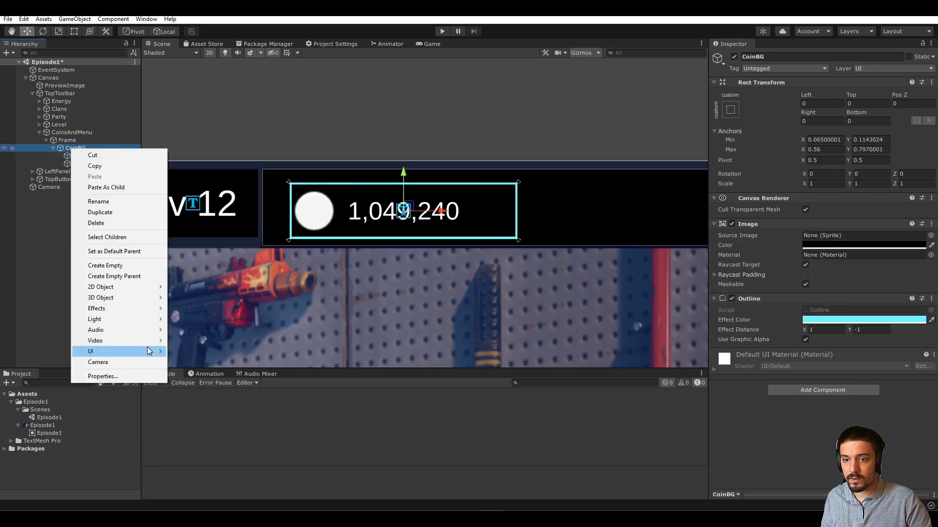
mouse_move(98, 352)
click(198, 372)
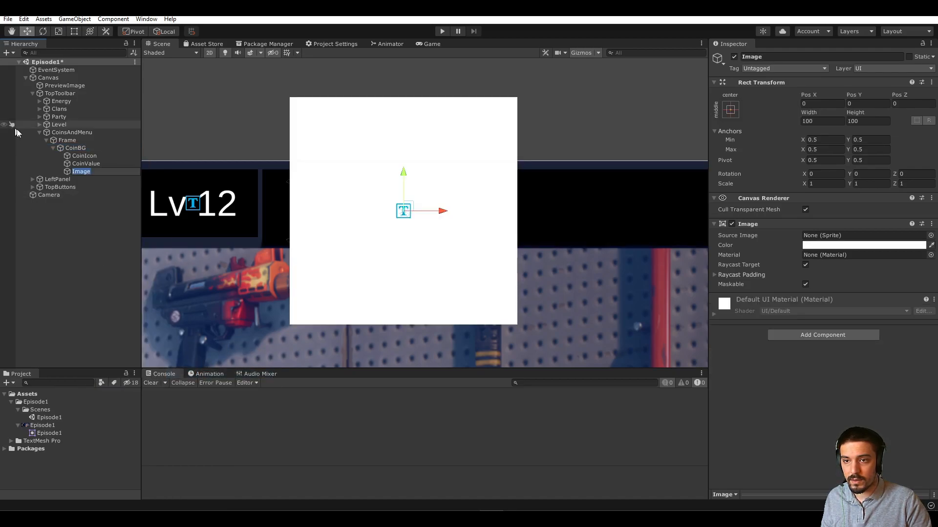
Step: Set the new image's anchors to minimum X 0.8, Y 0 and maximum X 1, Y 1
text(0.8)
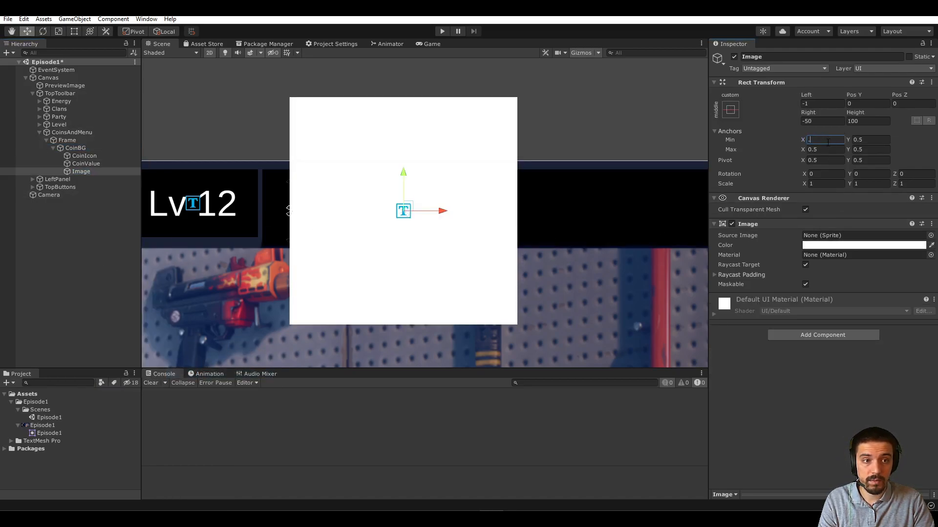
click(826, 149)
text(1)
click(863, 140)
text(0)
click(863, 149)
text(1)
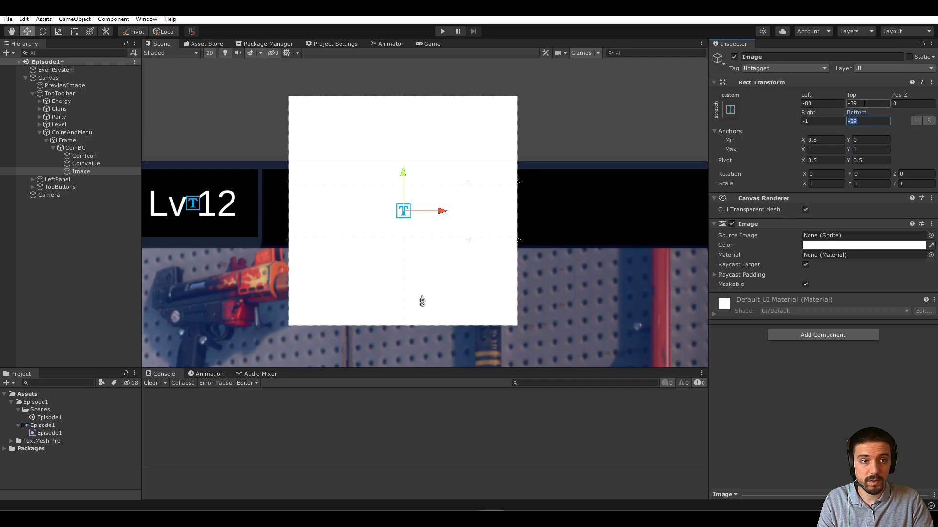
Step: Set the image's left, top, right and bottom offsets to 0 and compare it with the preview's plus button
text(0)
click(864, 104)
text(0)
click(822, 103)
text(0)
click(828, 121)
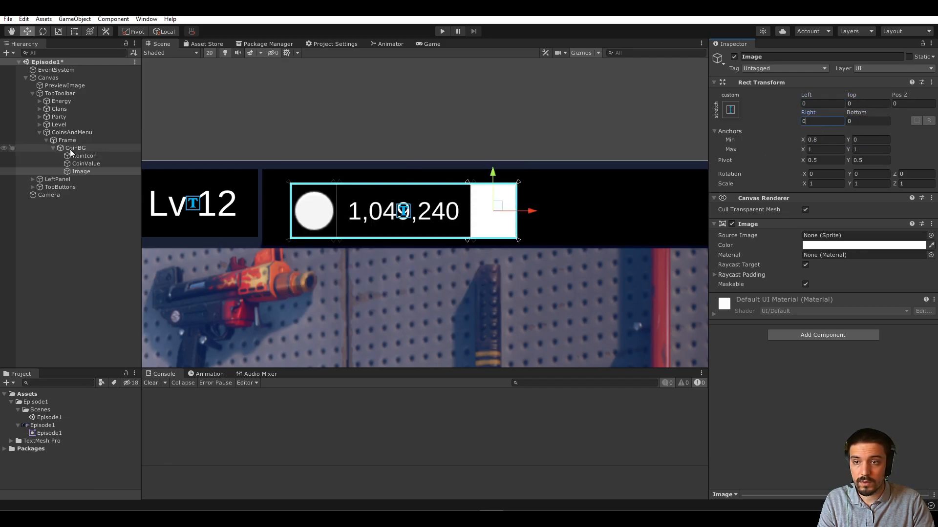
click(2, 133)
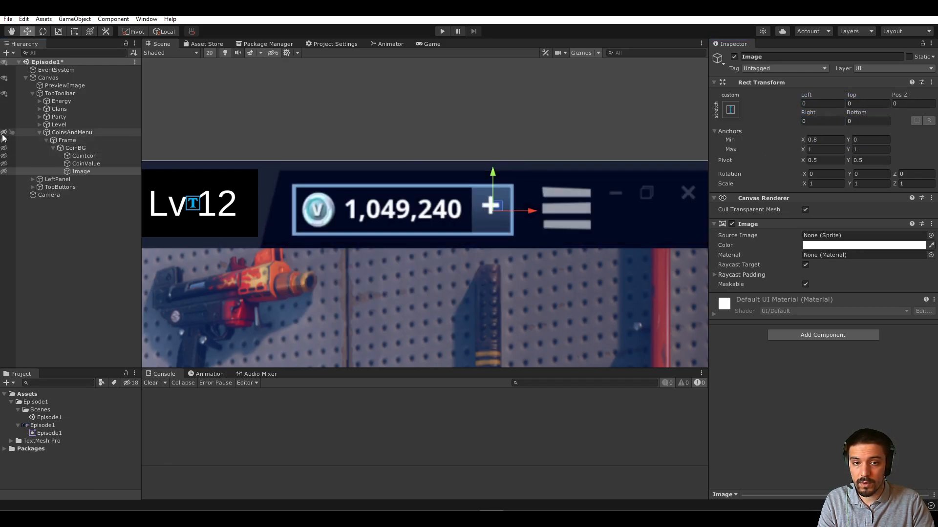
click(4, 133)
click(876, 245)
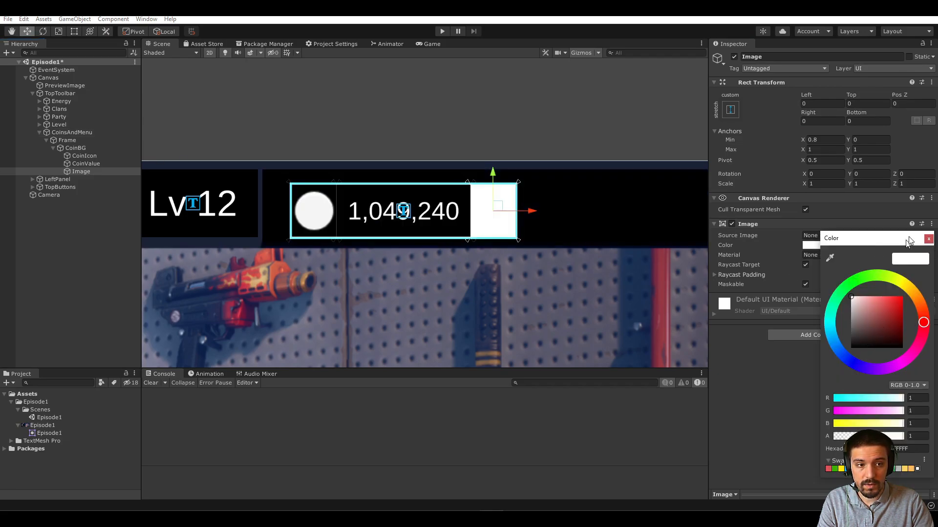
click(928, 238)
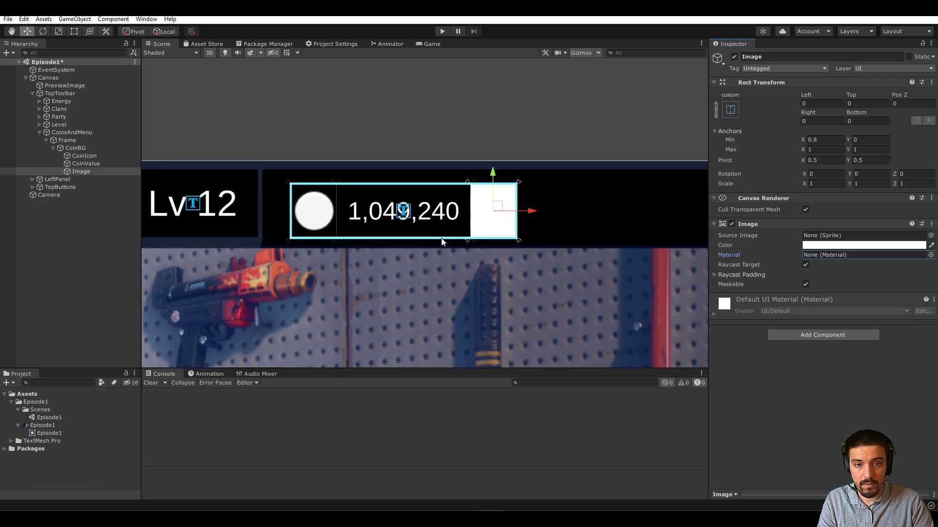
click(471, 246)
scroll(471, 246, up, 3)
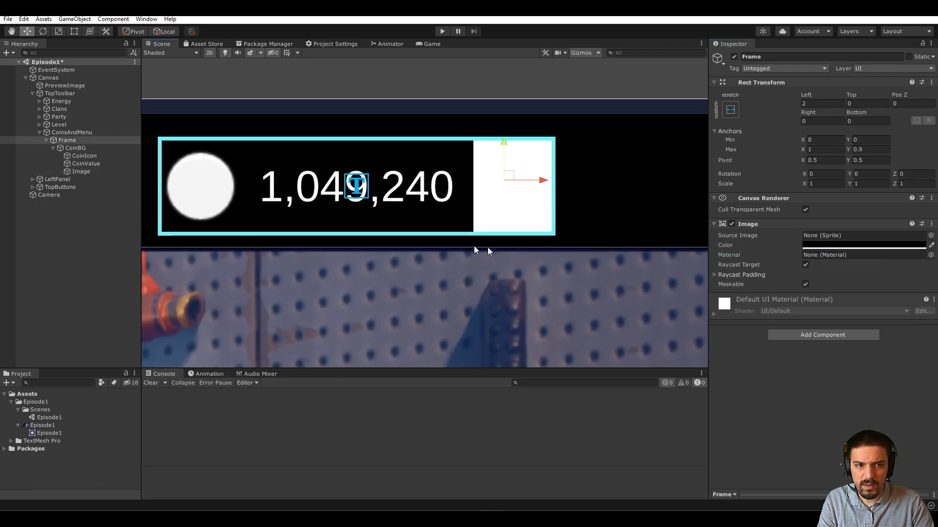
click(468, 237)
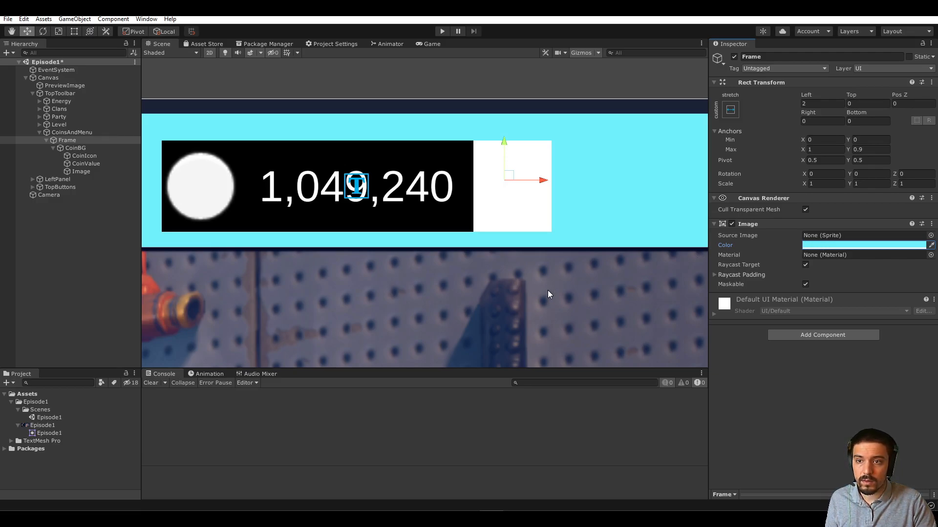
key(ctrl+z)
click(96, 179)
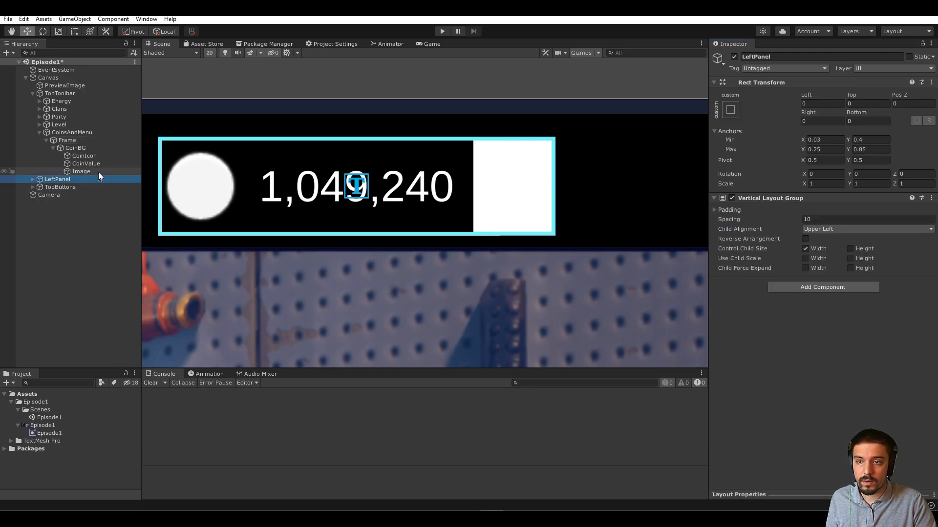
Step: Sample the coin box outline's cyan as the image's colour and darken it to a muted teal
click(98, 172)
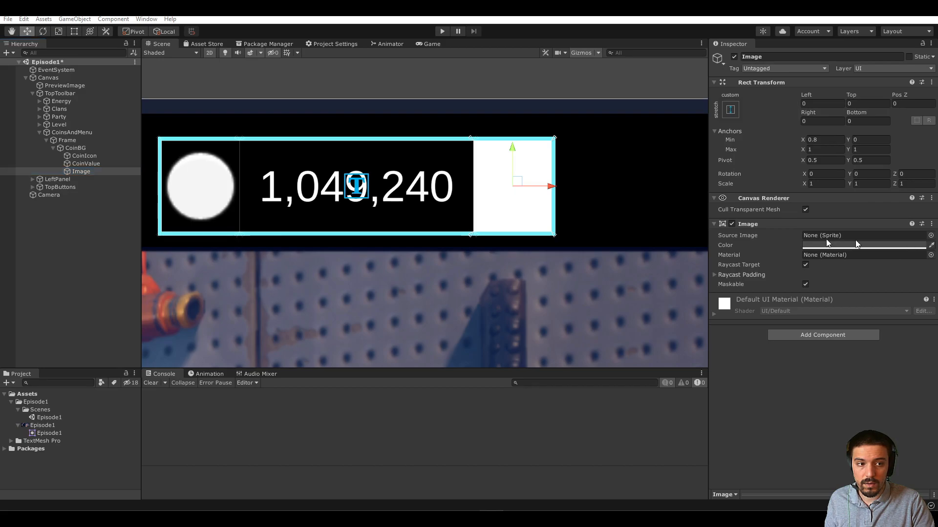
click(456, 233)
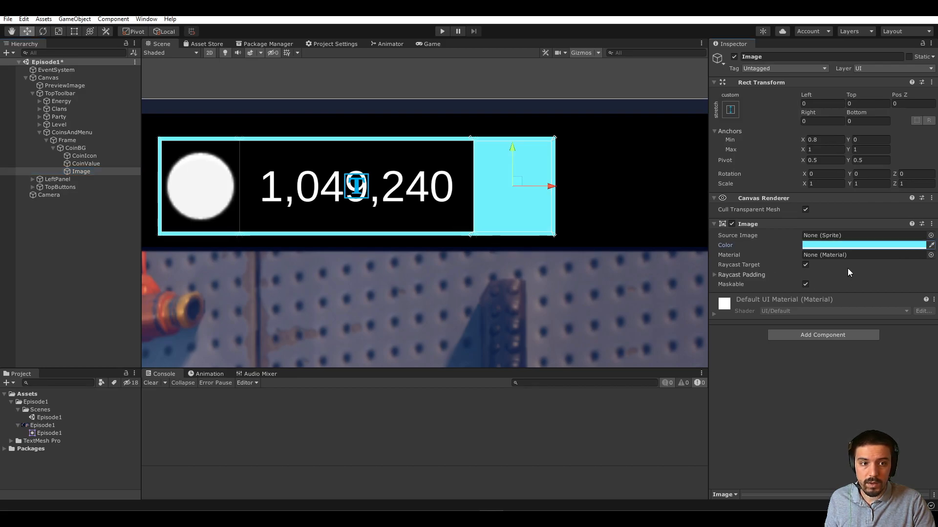
click(835, 246)
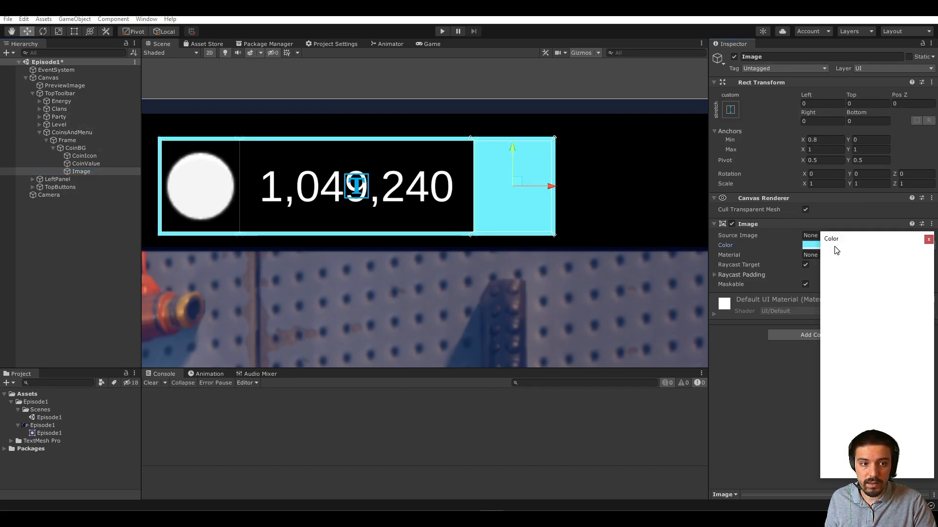
drag(879, 302, 879, 317)
click(927, 239)
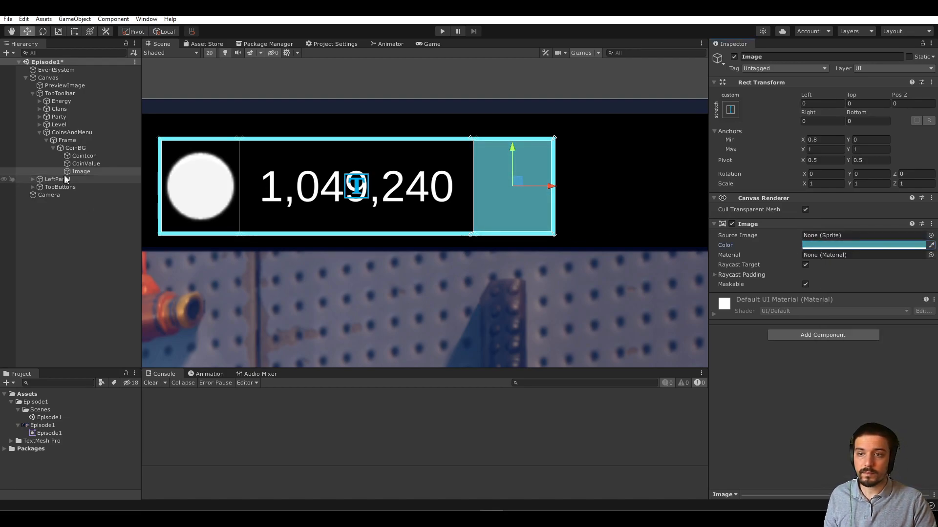
Step: Rename the teal image object to AddCoins
click(78, 172)
text(AddCoi)
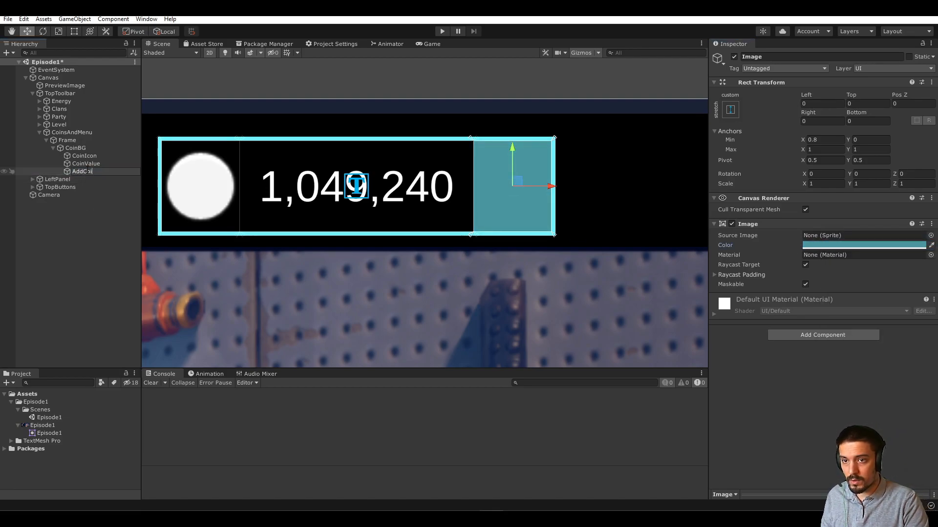
text(ns)
key(Return)
Step: Add a TextMeshPro text inside AddCoins and stretch it to fill its parent in both directions
right_click(88, 174)
mouse_move(156, 372)
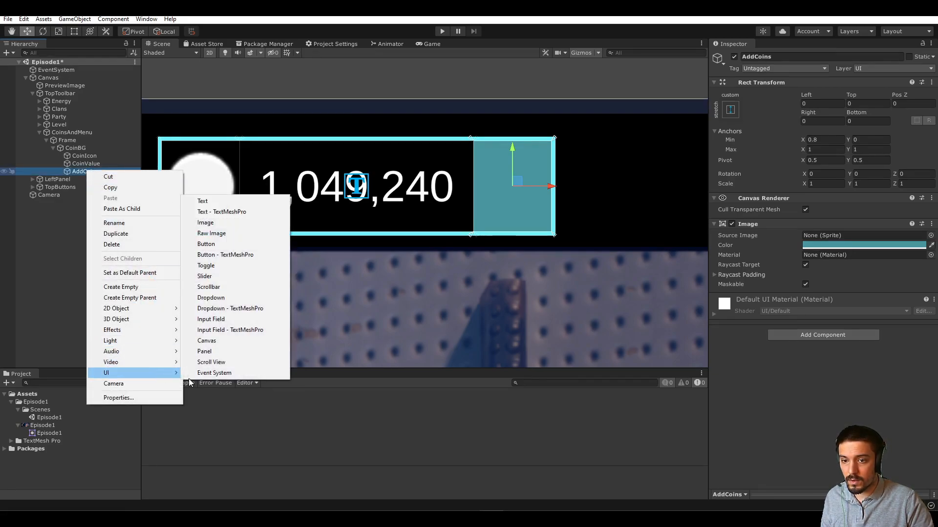
click(222, 211)
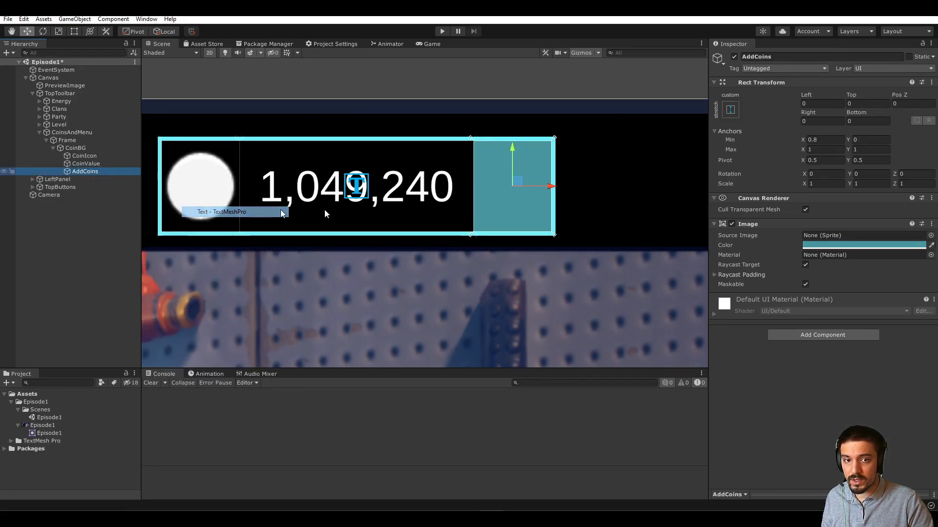
click(735, 104)
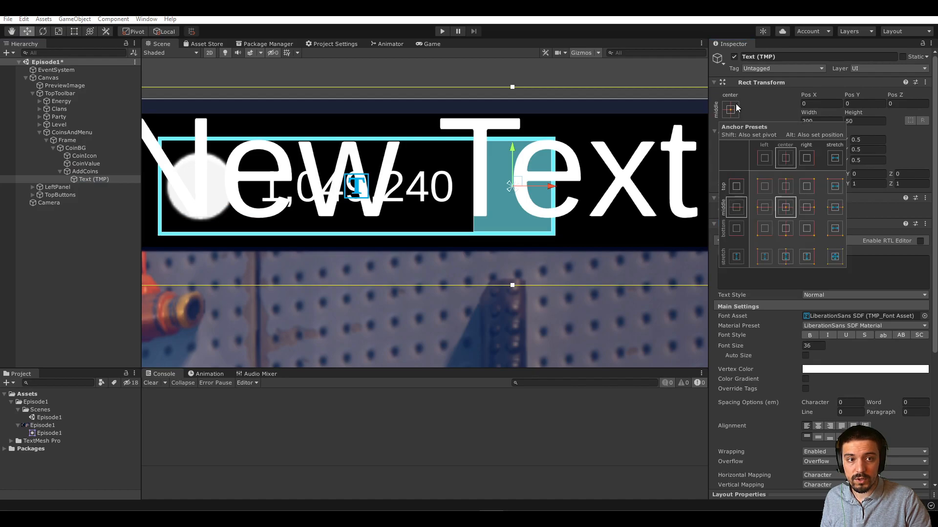
alt+click(833, 257)
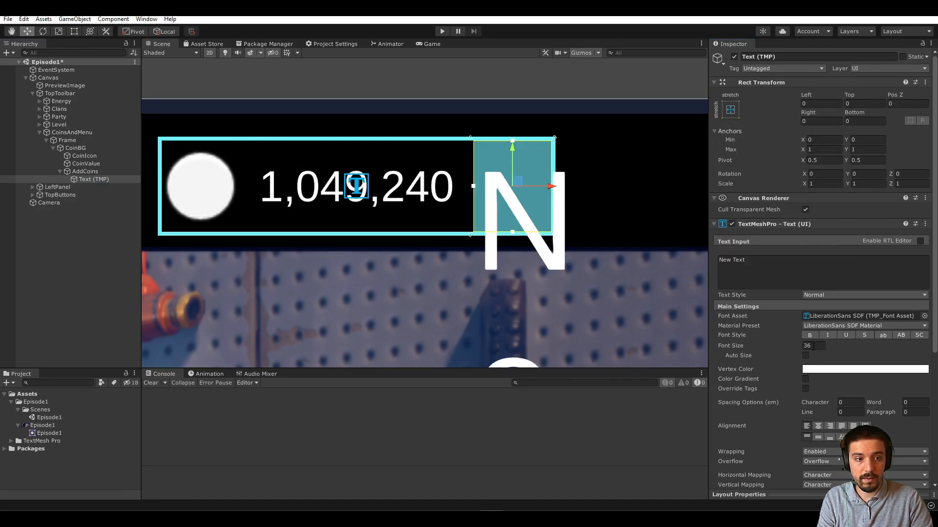
Step: Set the AddCoins text to + with font size 20 and centre it horizontally and vertically
click(808, 267)
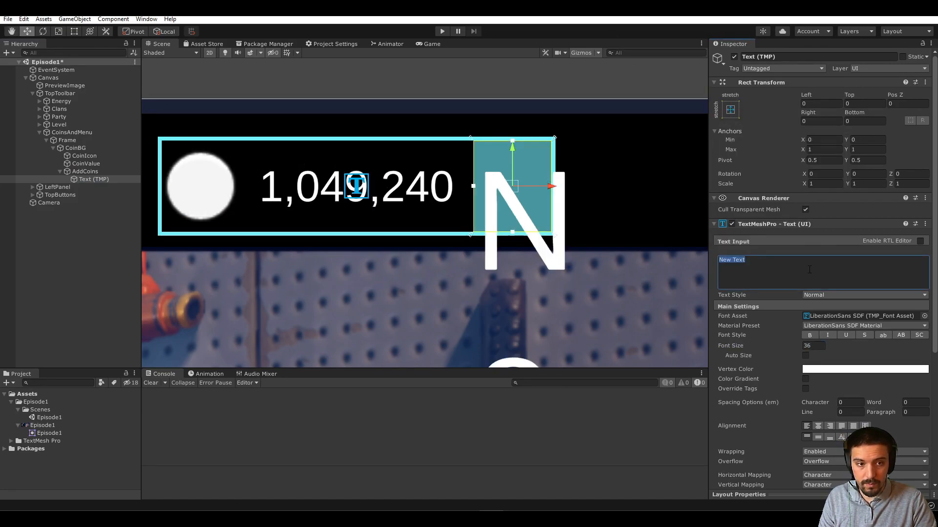
text(+)
click(813, 346)
text(20)
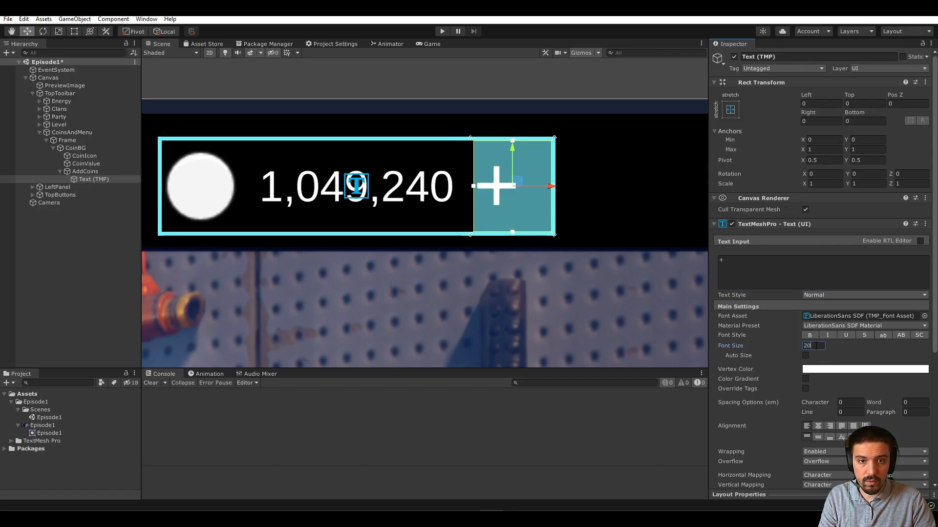
click(818, 426)
scroll(461, 335, down, 1)
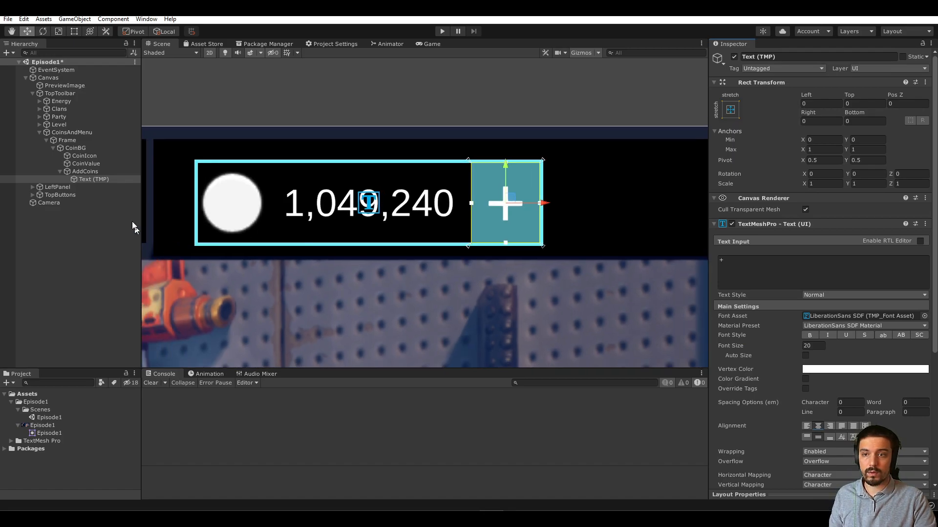
Step: Compare the plus sign with the preview by toggling CoinsAndMenu's scene visibility, and try top alignment before restoring middle alignment
click(4, 132)
click(5, 133)
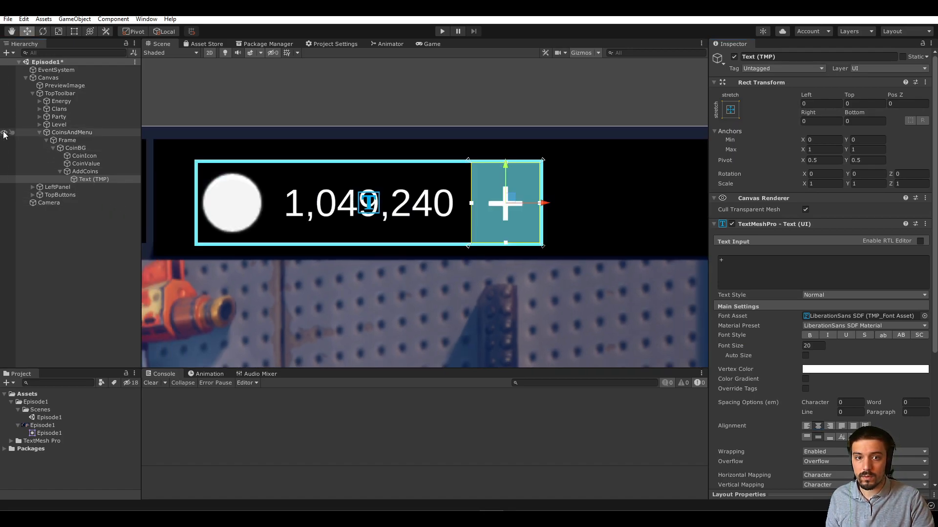
click(5, 133)
click(5, 133)
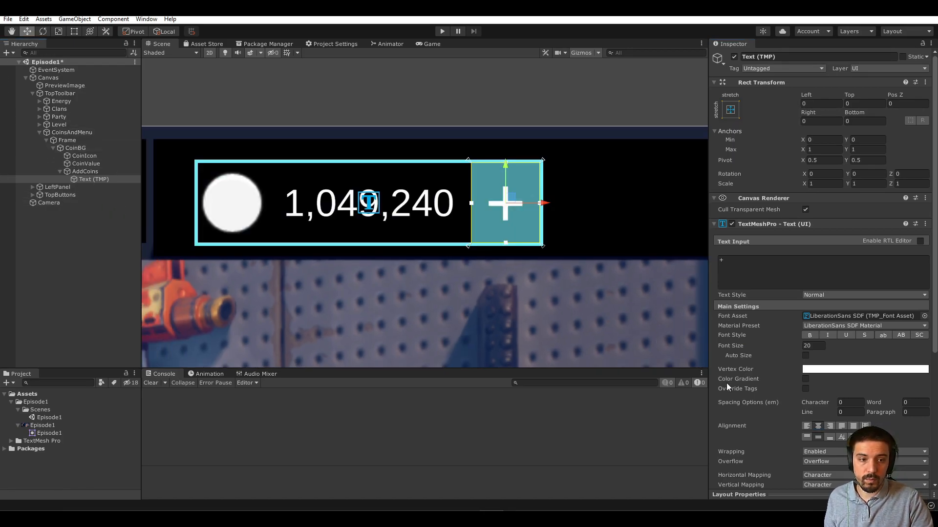
click(808, 437)
click(818, 437)
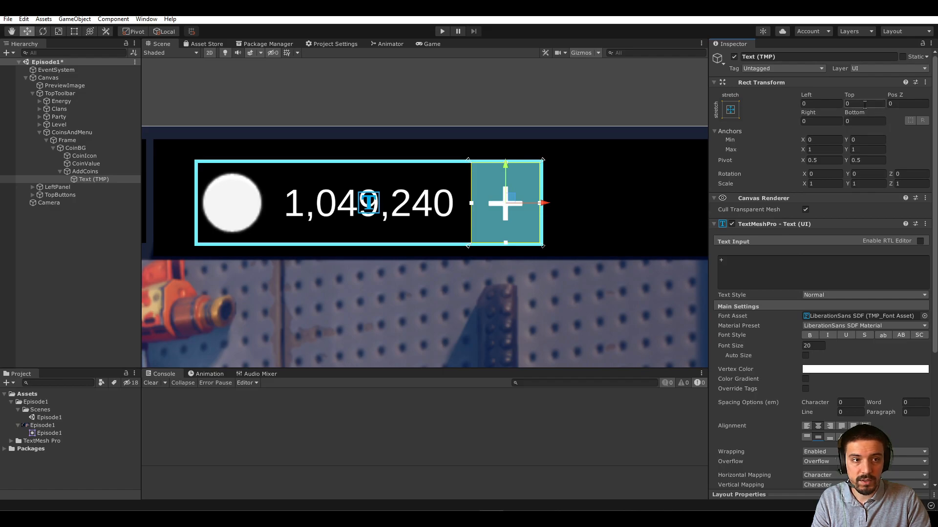
Step: Try a bottom offset of 5 on the plus text and settle on 2
click(859, 120)
text(5)
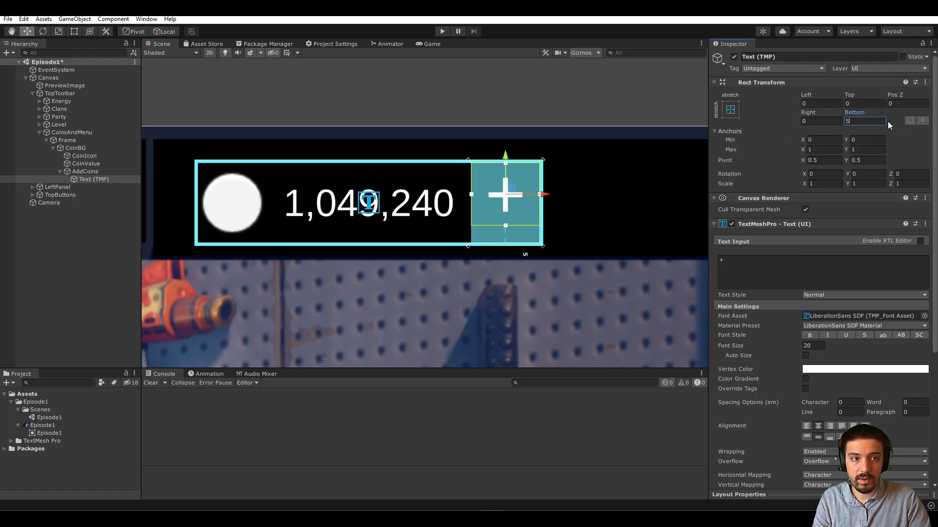
text(2)
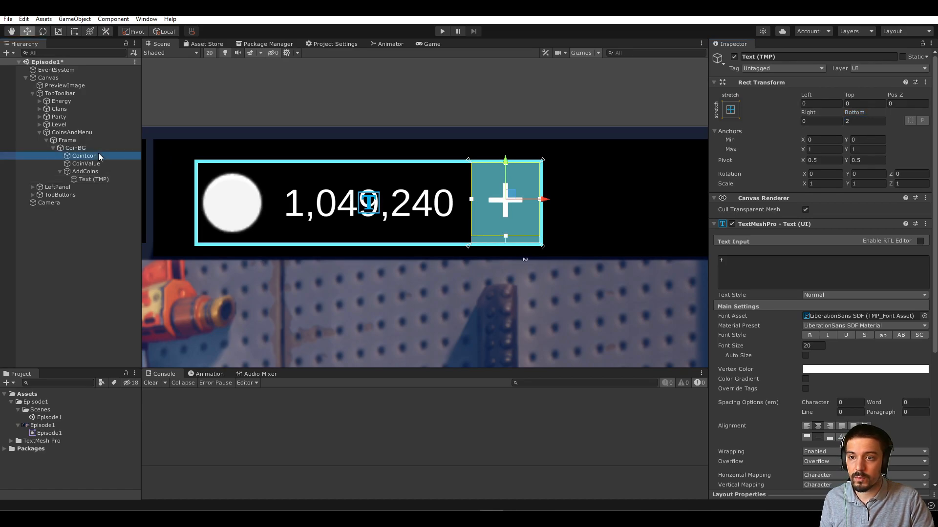
Step: Rename the plus text object to + and collapse the CoinBG branch in the hierarchy
click(95, 179)
text(+)
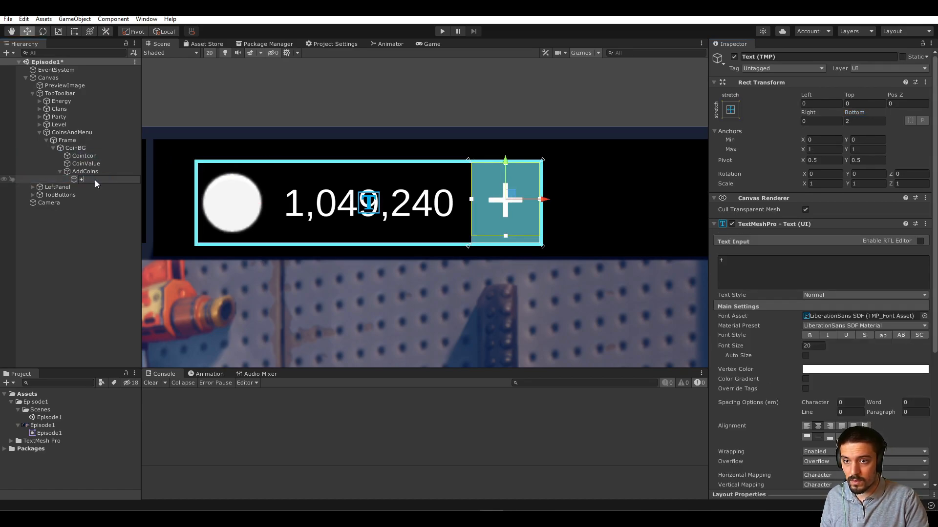
key(Return)
middle_drag(532, 185, 386, 165)
scroll(384, 168, down, 4)
click(54, 148)
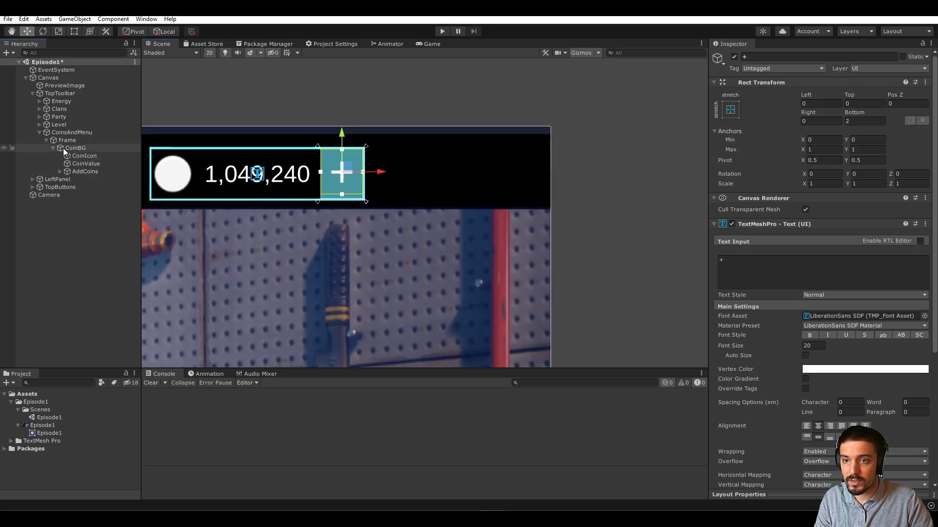
Step: Inspect the Frame and CoinBG objects and compare the section with the preview by hiding and reshowing CoinsAndMenu in the scene
click(63, 148)
key(Left)
key(Left)
key(Left)
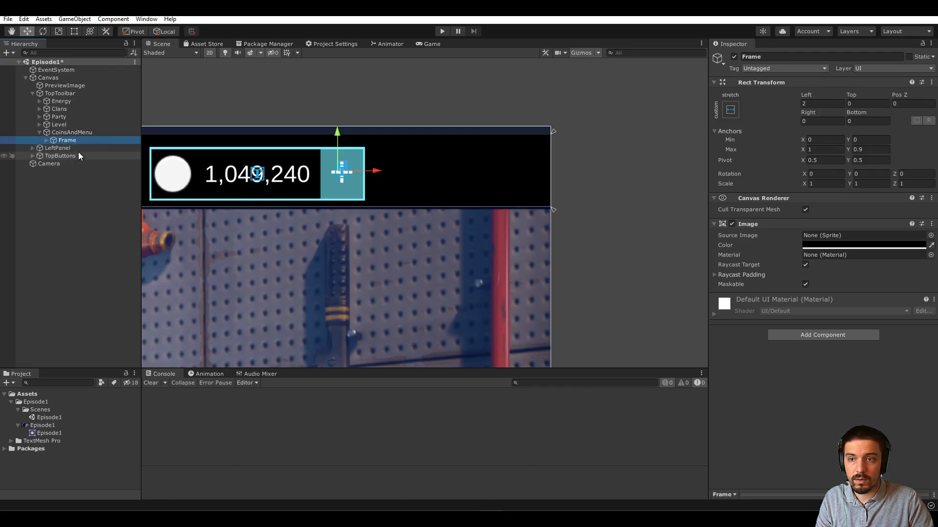
click(63, 140)
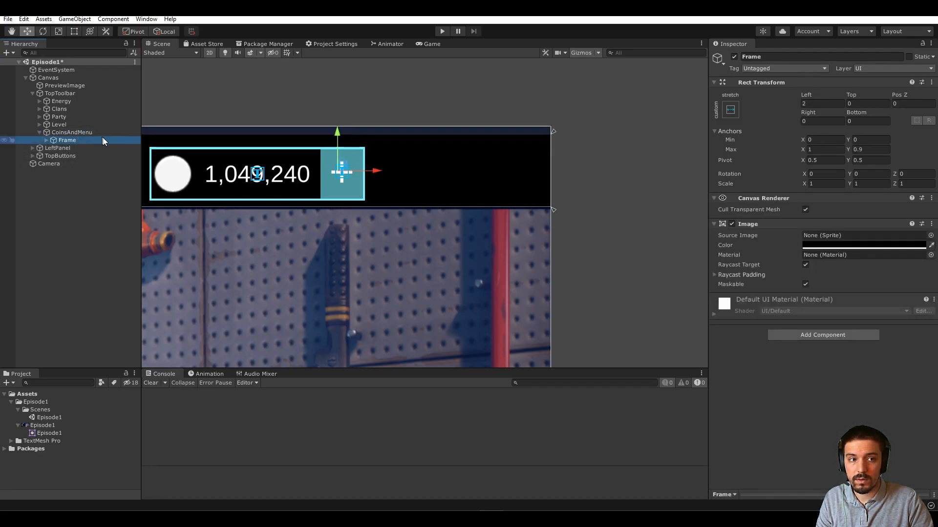
middle_drag(412, 200, 516, 204)
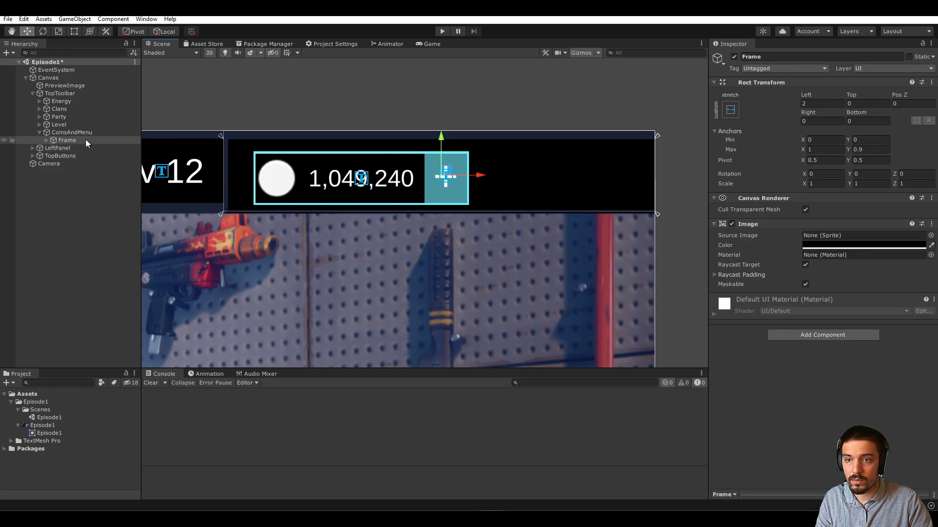
click(70, 140)
key(Right)
key(Down)
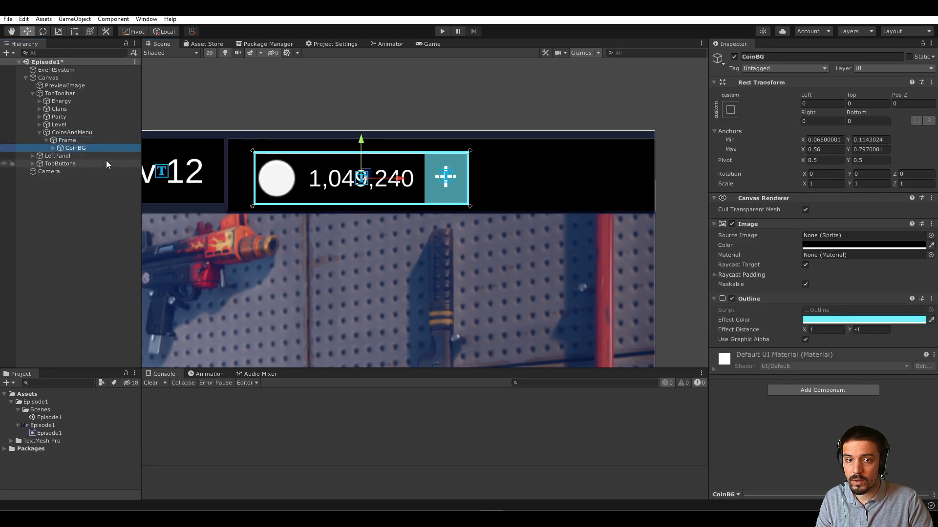
click(76, 140)
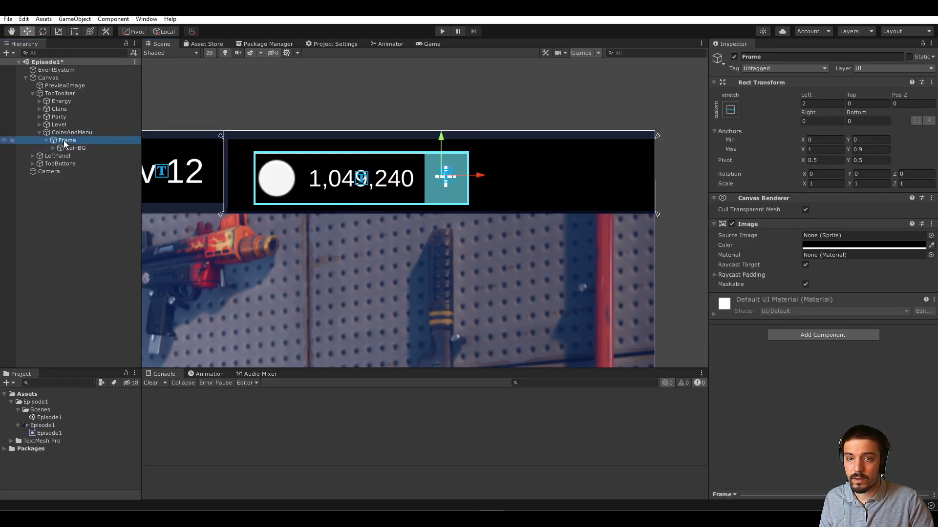
click(4, 133)
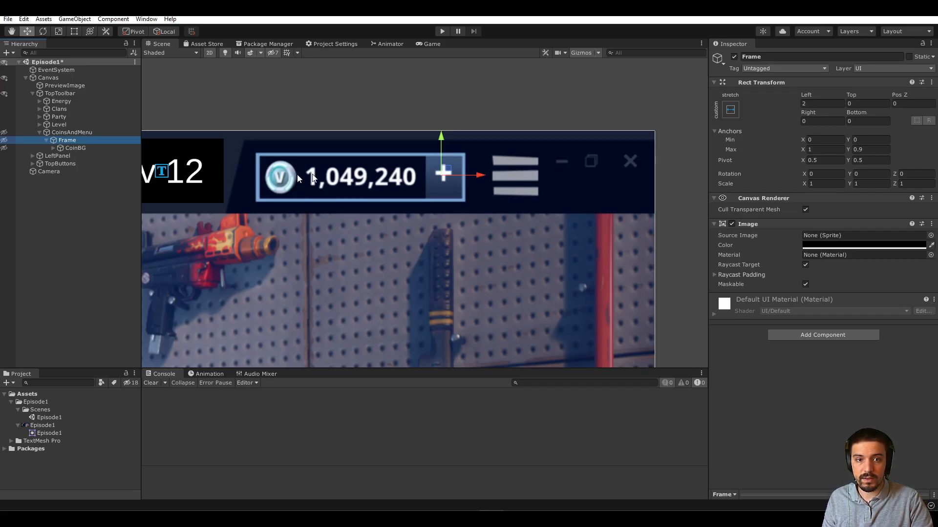
click(3, 141)
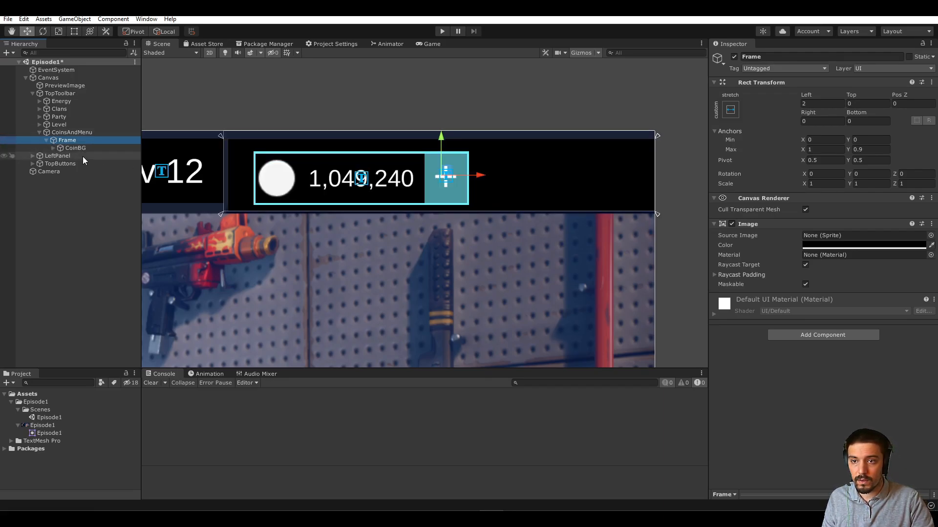
Step: Add a UI Image under Frame and copy CoinBG's anchor max X of 0.56 into the image's anchor min X
right_click(64, 143)
mouse_move(128, 341)
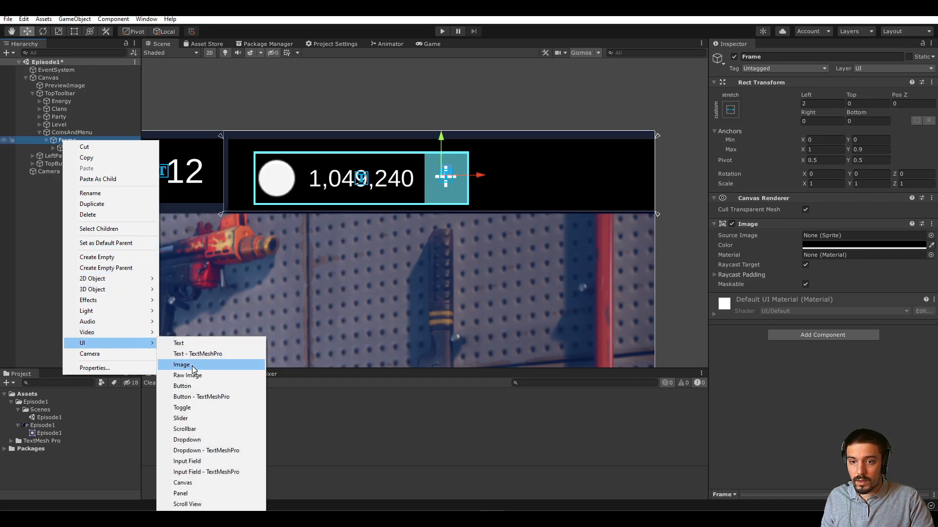
click(192, 365)
click(73, 148)
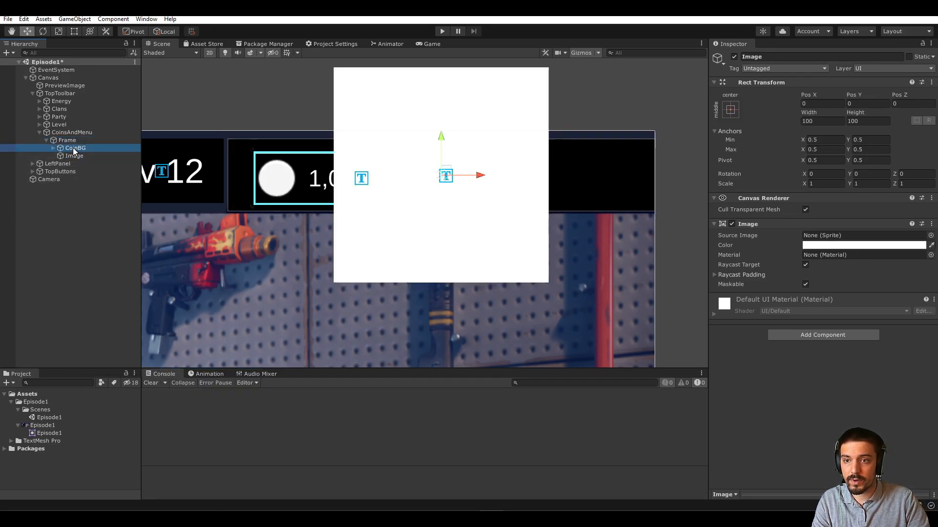
click(835, 149)
key(ctrl+c)
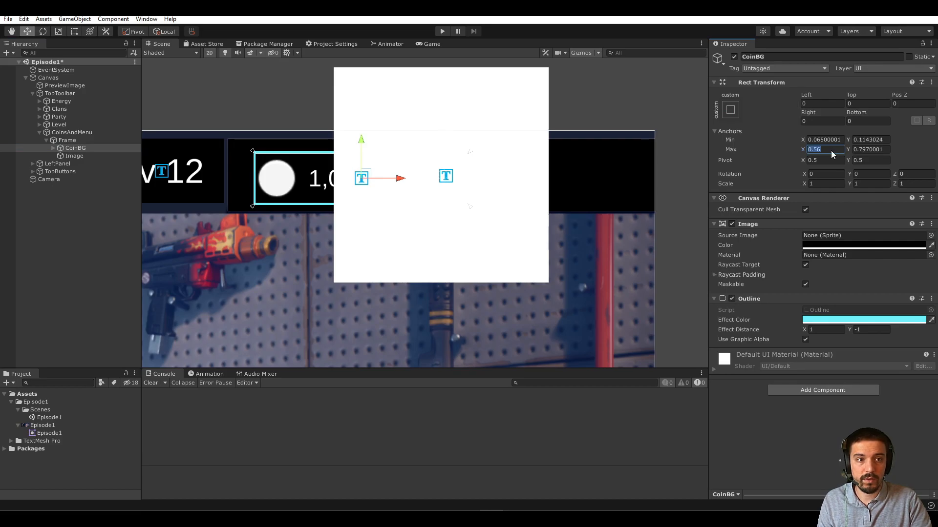
click(106, 156)
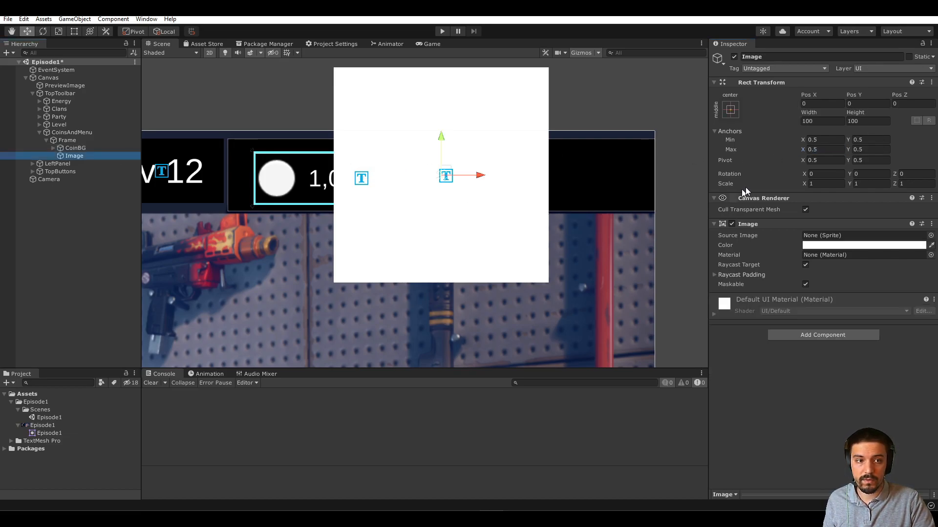
click(813, 141)
key(ctrl+v)
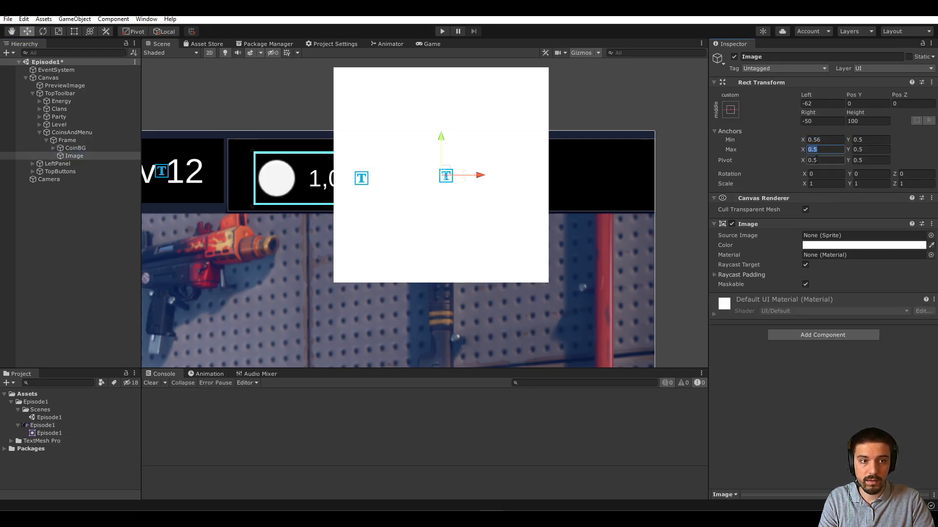
Step: Set the new image's anchor max X to 0.7, min Y to 0 and max Y to 1, and zero all its offsets
text(.7)
text(0)
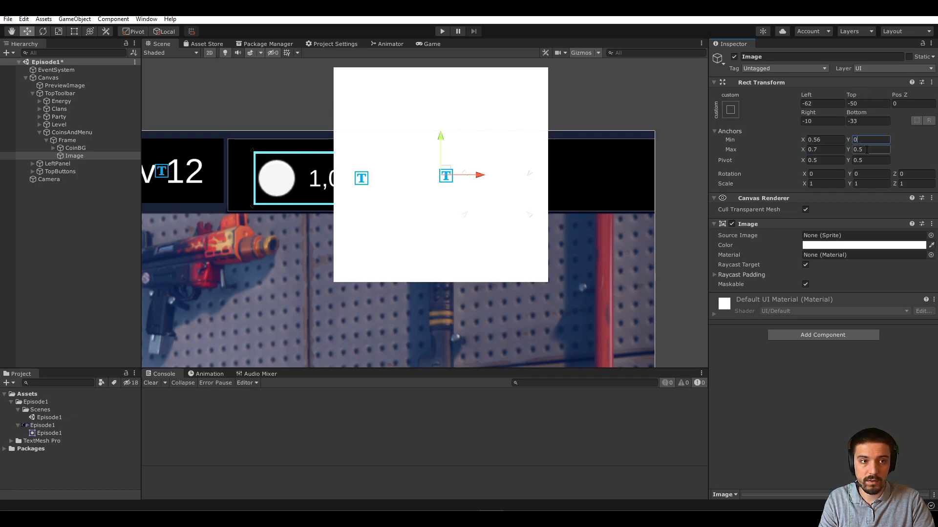
click(867, 150)
text(1)
click(826, 104)
text(0)
key(Tab)
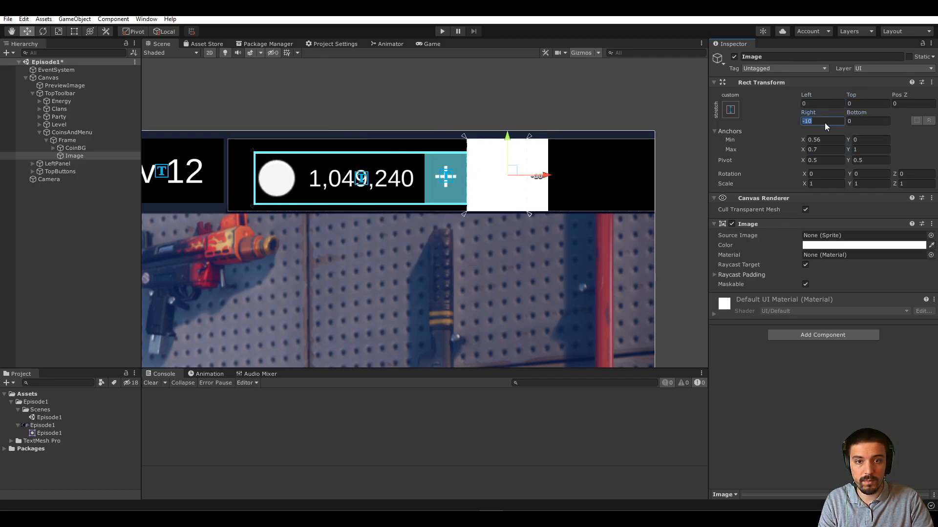
text(0)
Step: Leave a gap beside the coin box by setting the image's anchor min X to 0.58 with a left offset of 0
scroll(493, 196, up, 3)
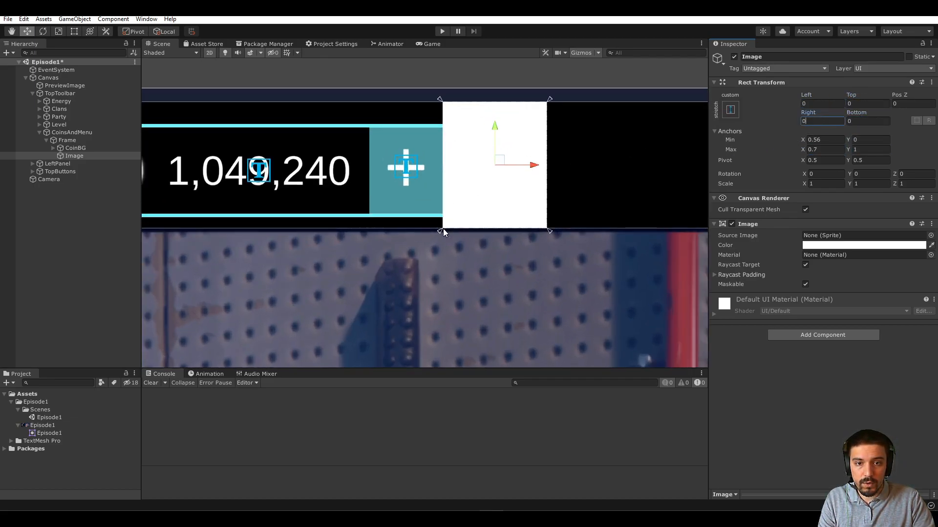
drag(442, 231, 448, 230)
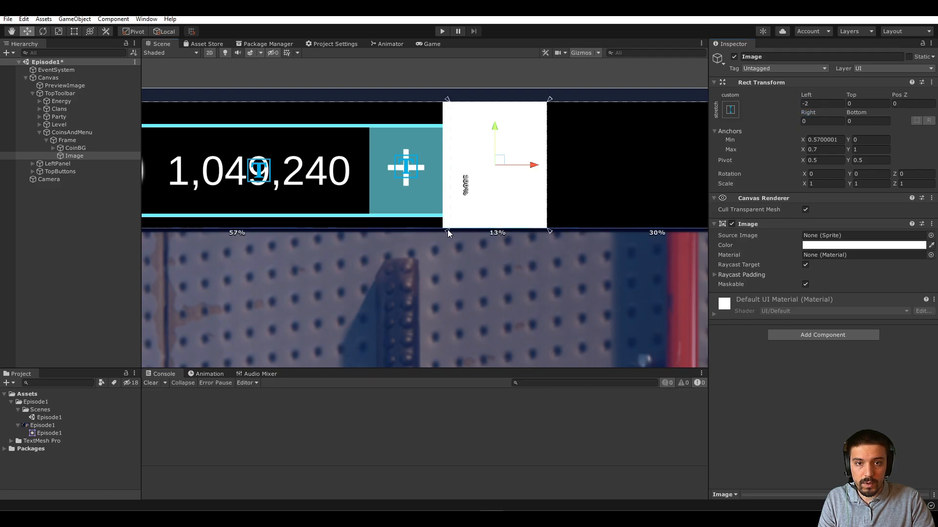
click(833, 140)
text(0)
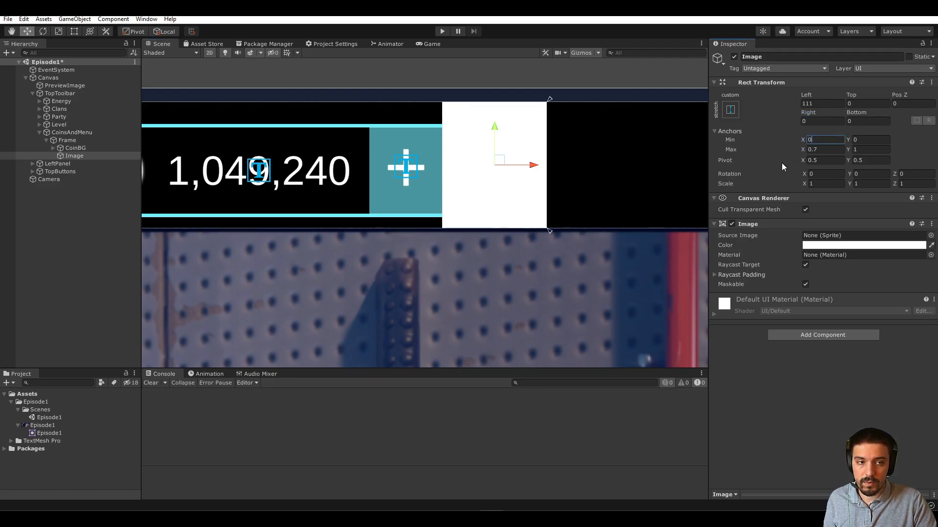
key(Escape)
click(819, 104)
text(0)
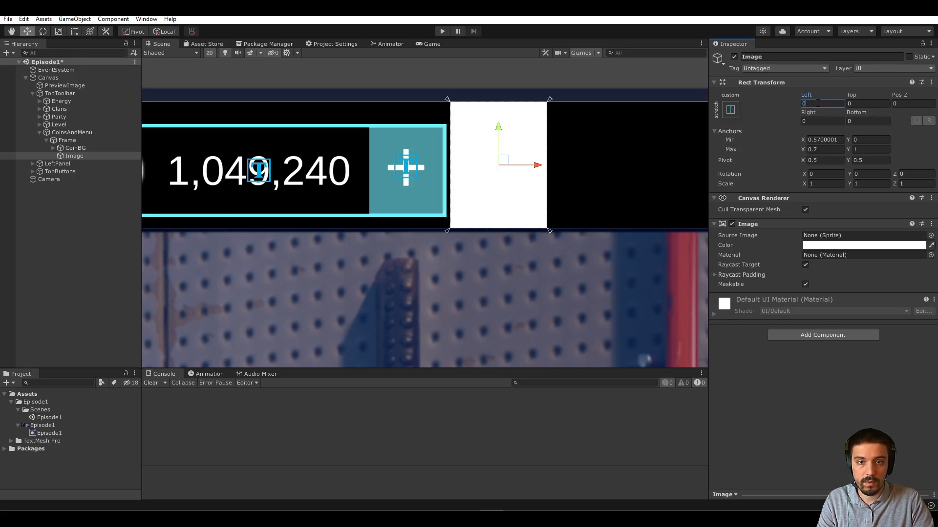
click(823, 140)
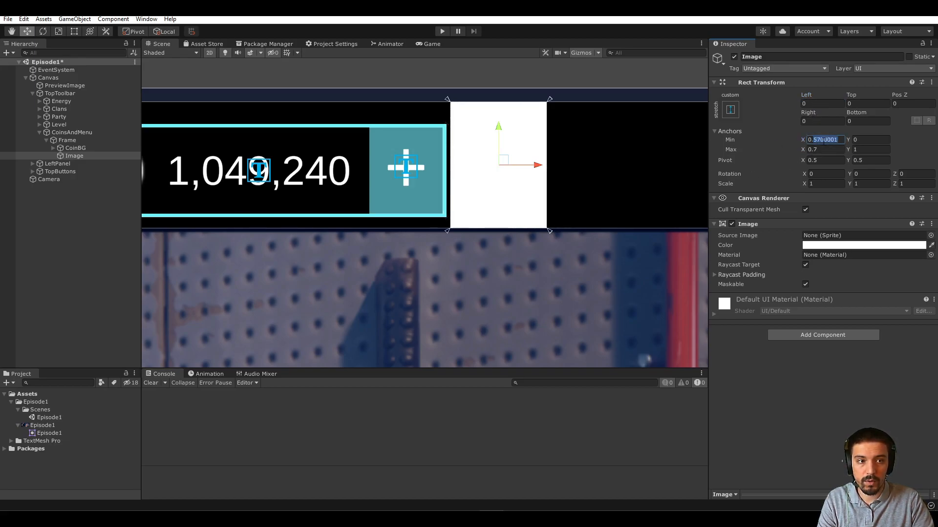
text(0.)
text(5)
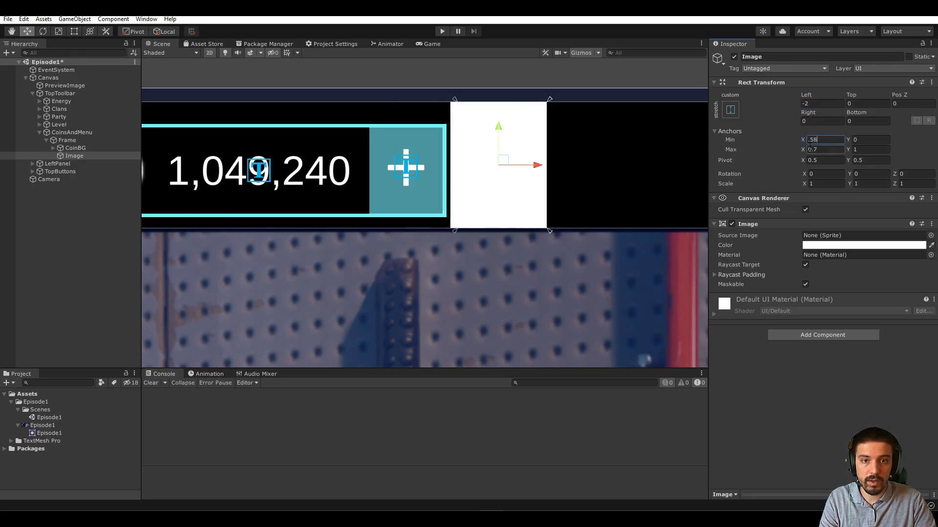
text(8)
Step: Assign the Background sprite to the image, change its image type to Simple and enable Preserve Aspect
click(930, 236)
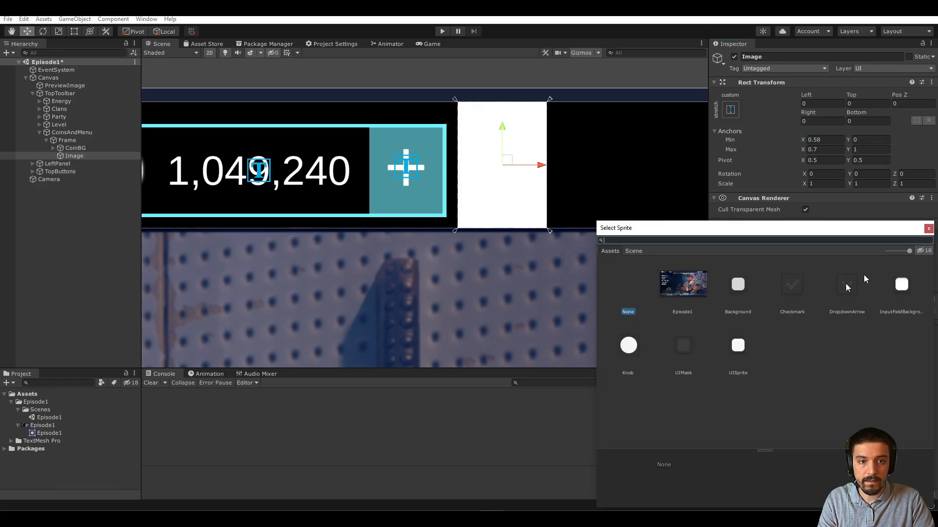
key(Escape)
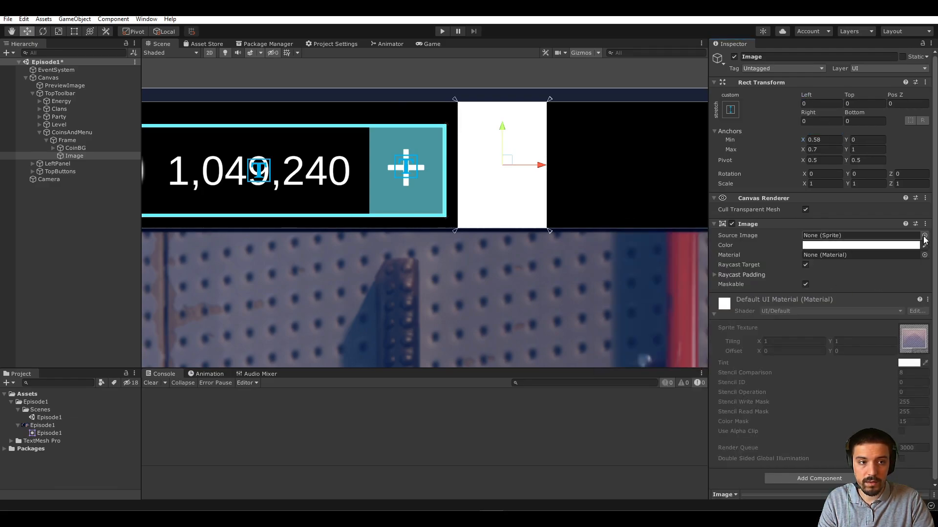
click(923, 237)
key(Escape)
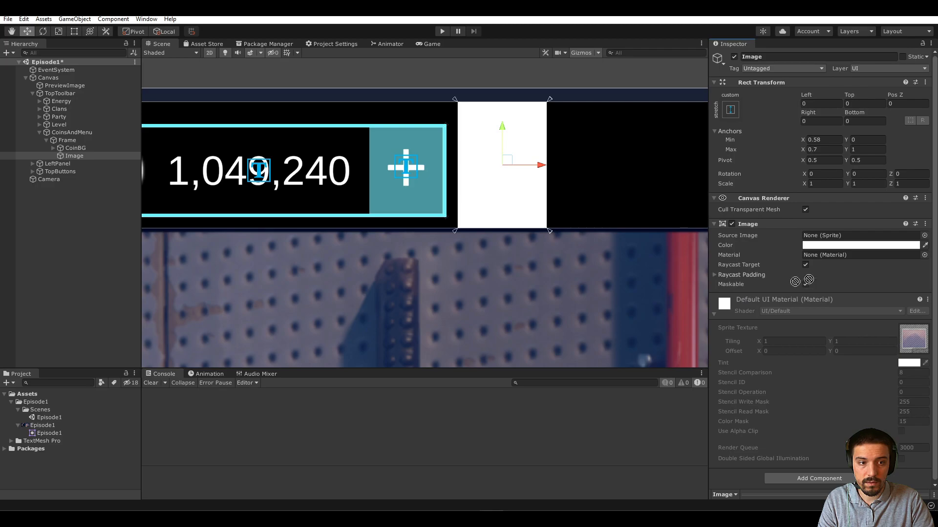
click(923, 238)
key(Right)
double_click(740, 296)
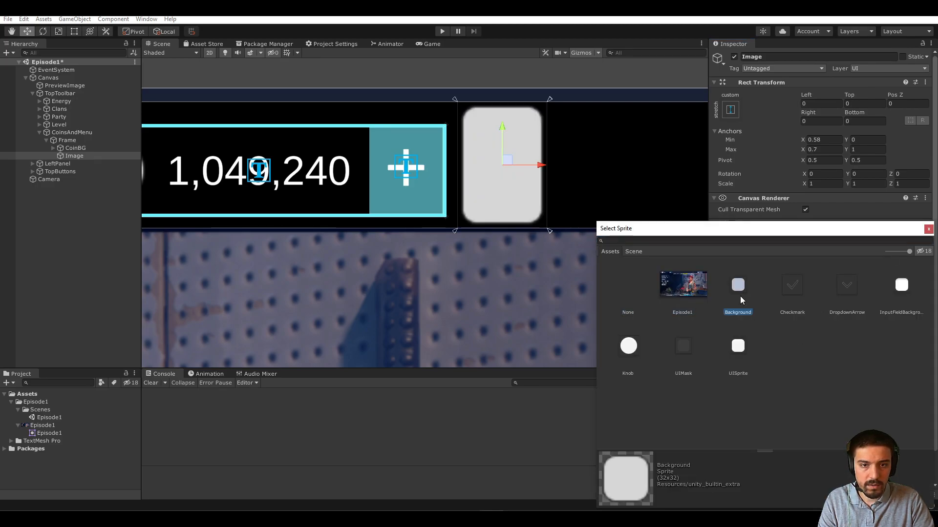
click(813, 294)
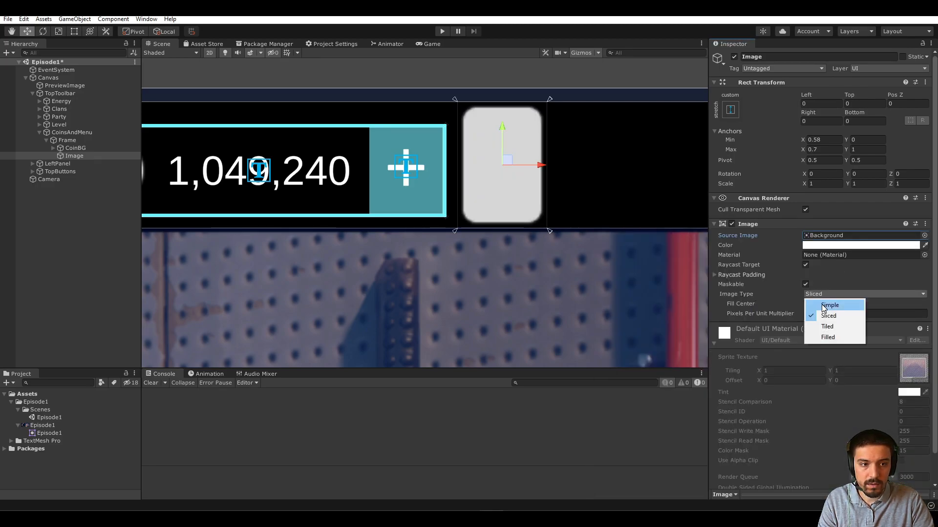
click(817, 304)
click(805, 314)
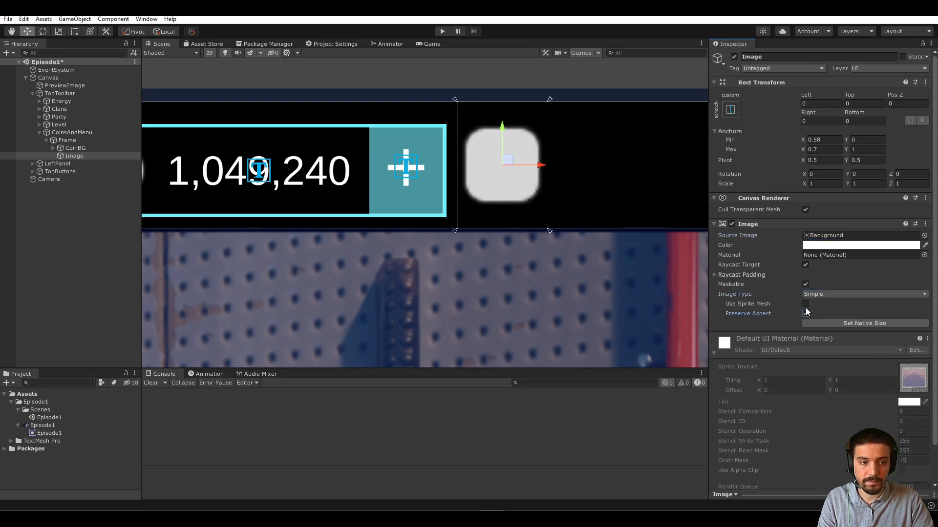
Step: Try the image without Preserve Aspect using top and bottom offsets of 5 and 2, and restore Preserve Aspect with offsets of 0
click(805, 314)
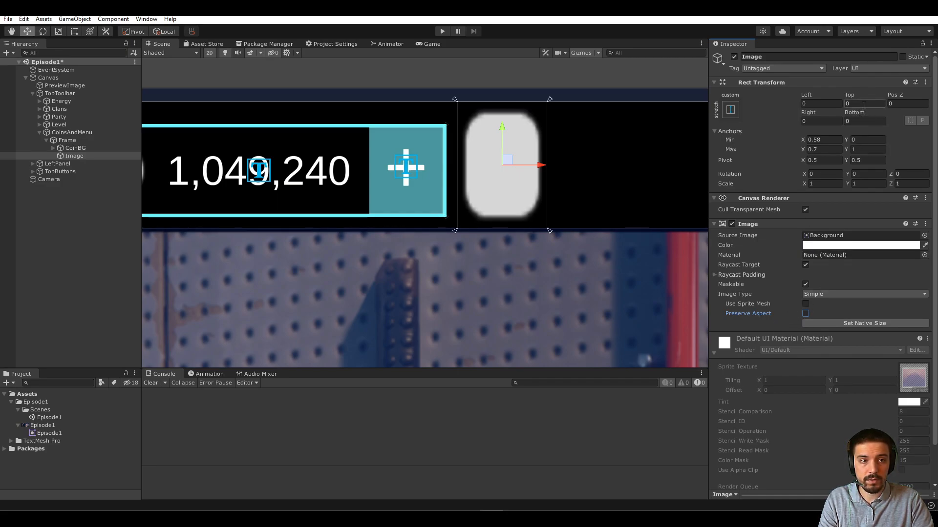
text(5)
click(860, 121)
text(5)
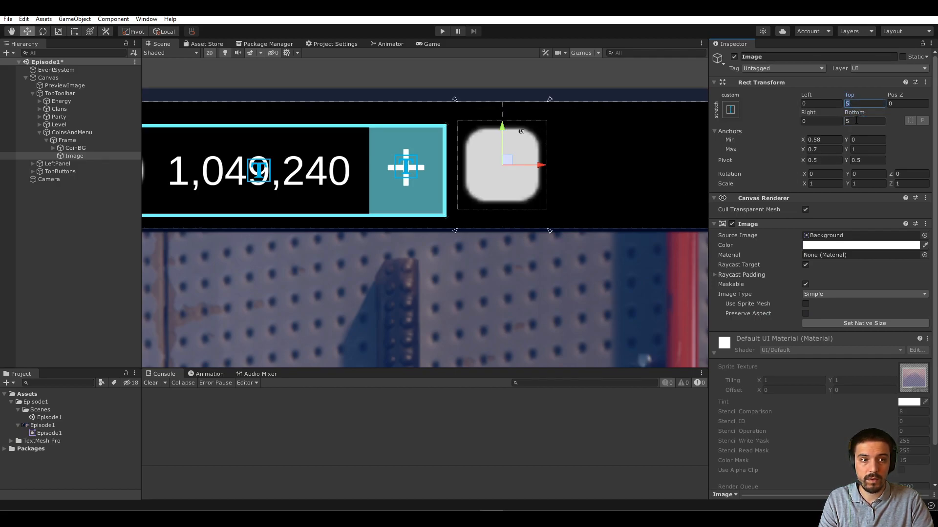
text(2)
click(857, 120)
text(2)
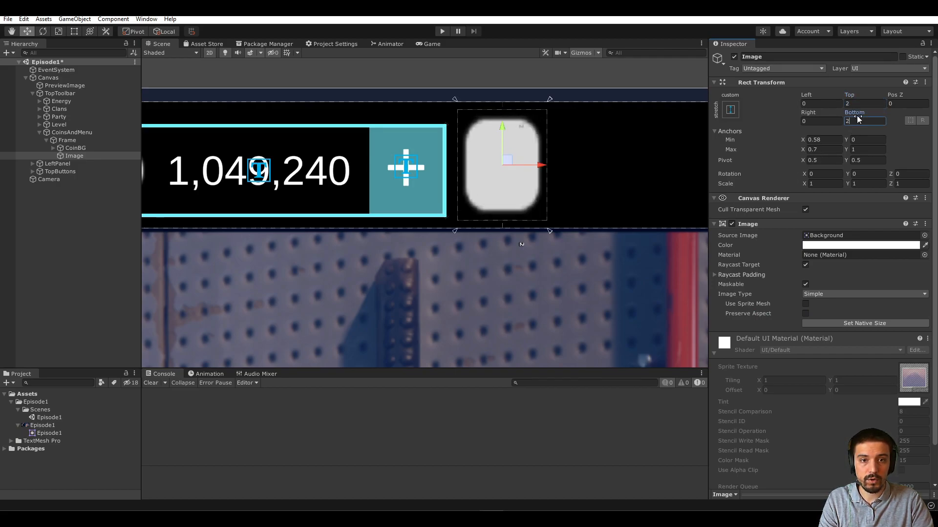
click(805, 314)
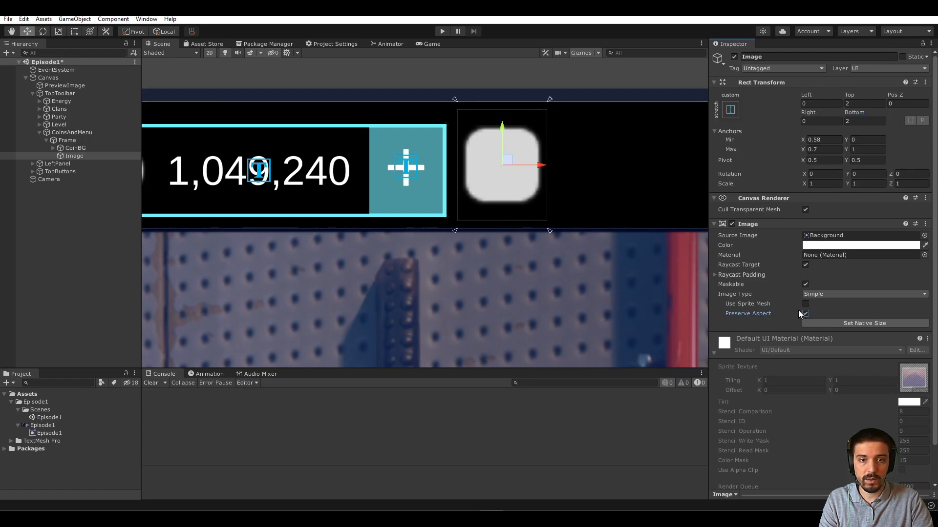
text(0)
click(866, 104)
text(0)
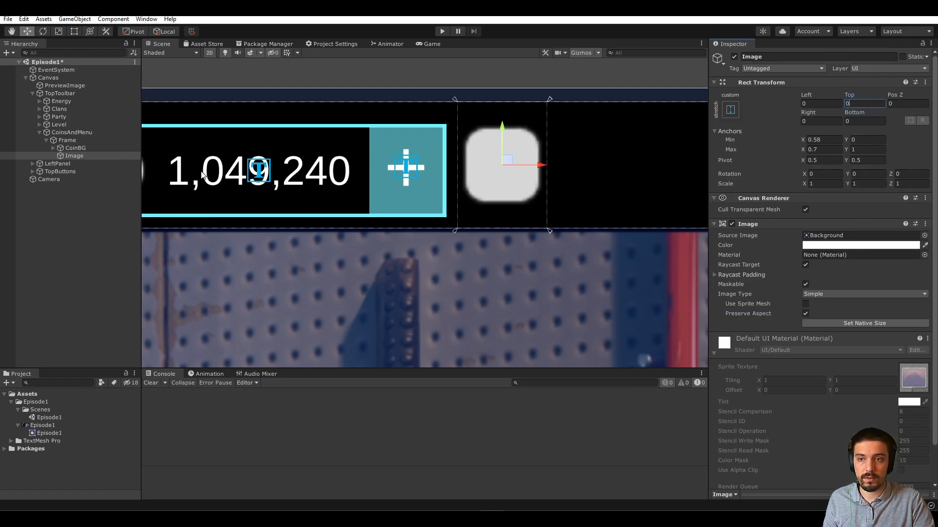
Step: Rename the new image object to MenuIcon
click(74, 156)
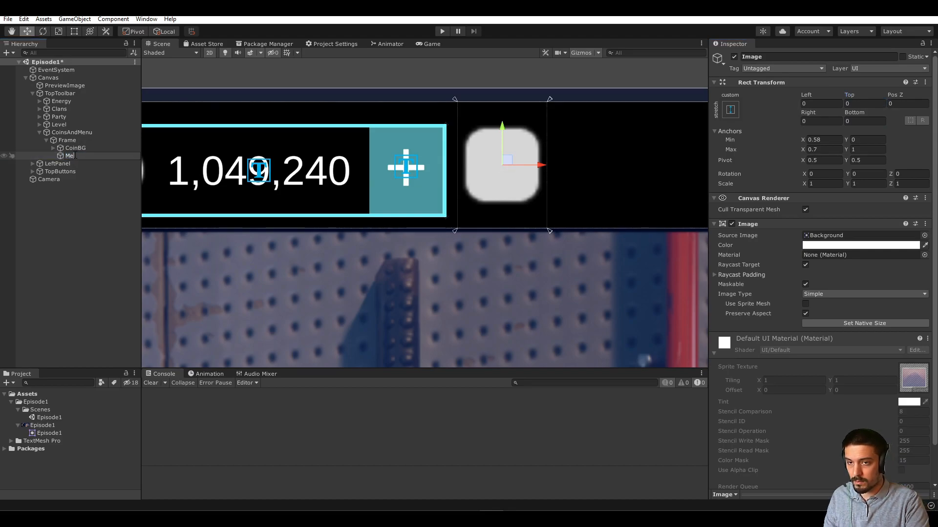
text(MenuIcon)
key(Return)
Step: Compare MenuIcon with the preview, and widen it by setting its anchor max X to 0.75 with a right offset of 0
scroll(371, 161, right, 5)
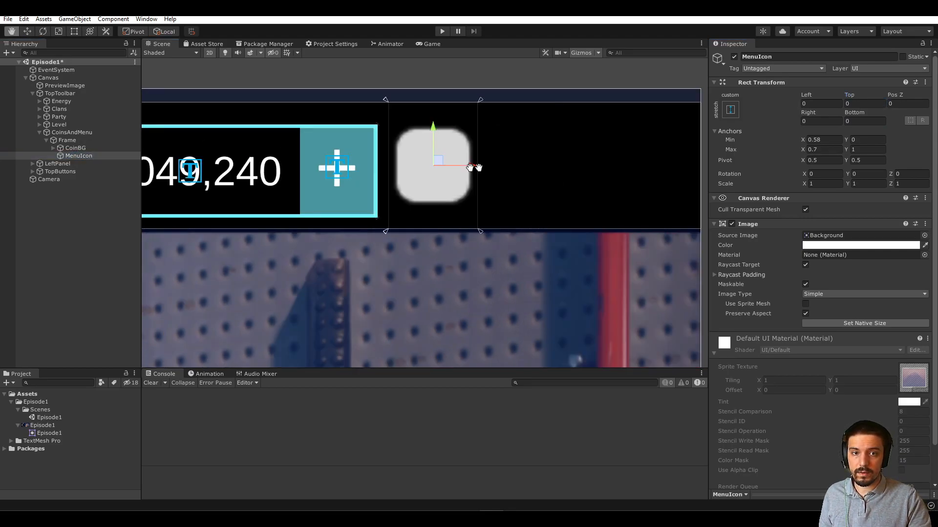
click(3, 132)
click(4, 133)
click(4, 133)
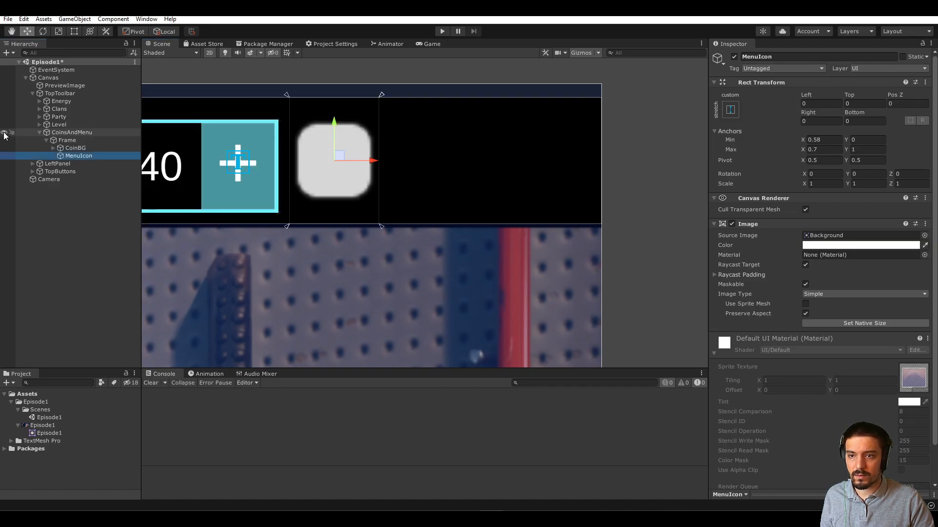
click(837, 150)
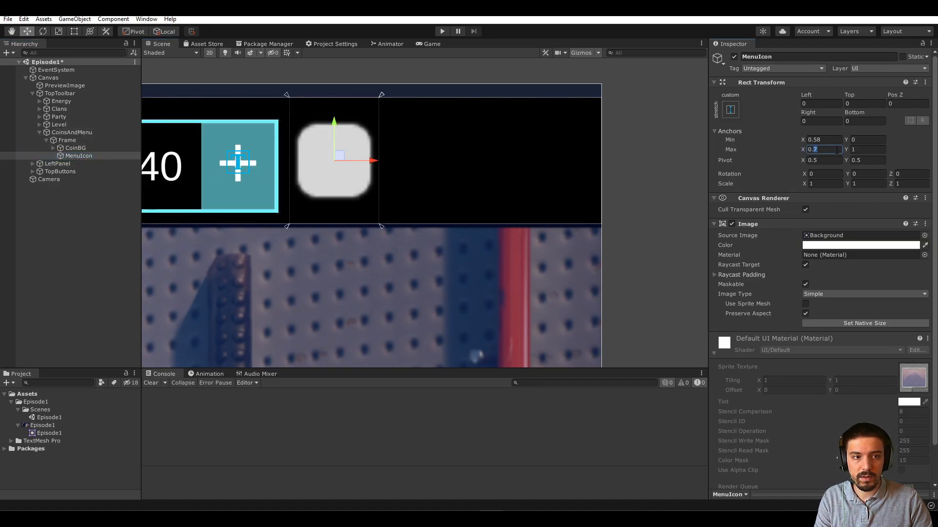
text(0.75)
click(825, 119)
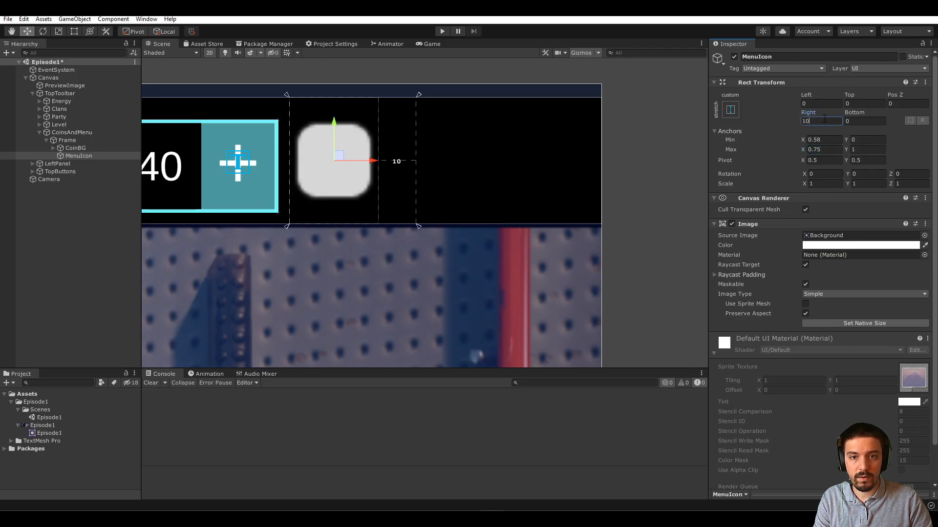
text(0)
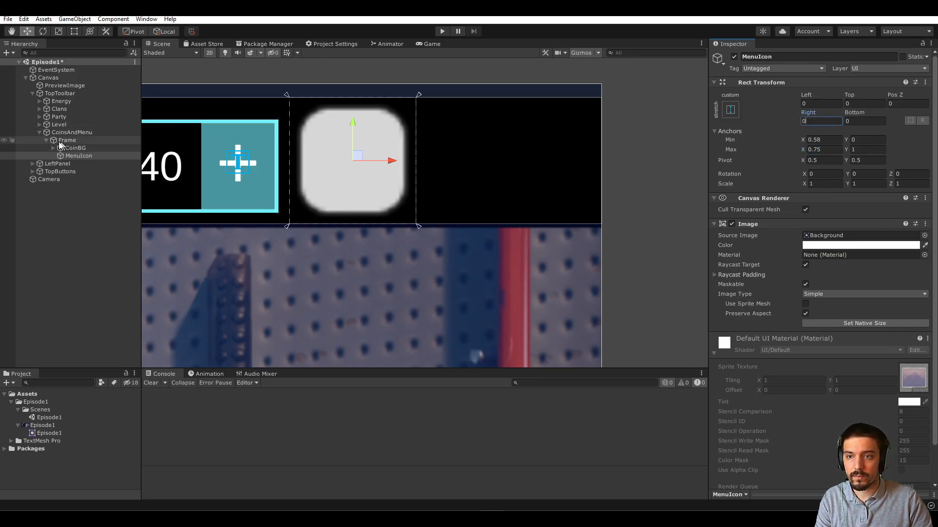
Step: Check MenuIcon against the preview again and set its top and bottom offsets to 2
click(5, 133)
click(5, 133)
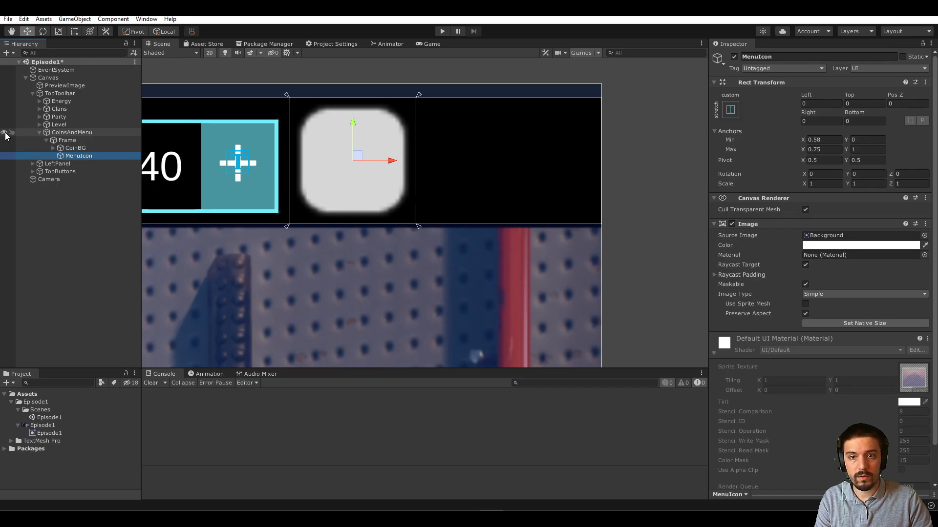
click(864, 103)
text(2)
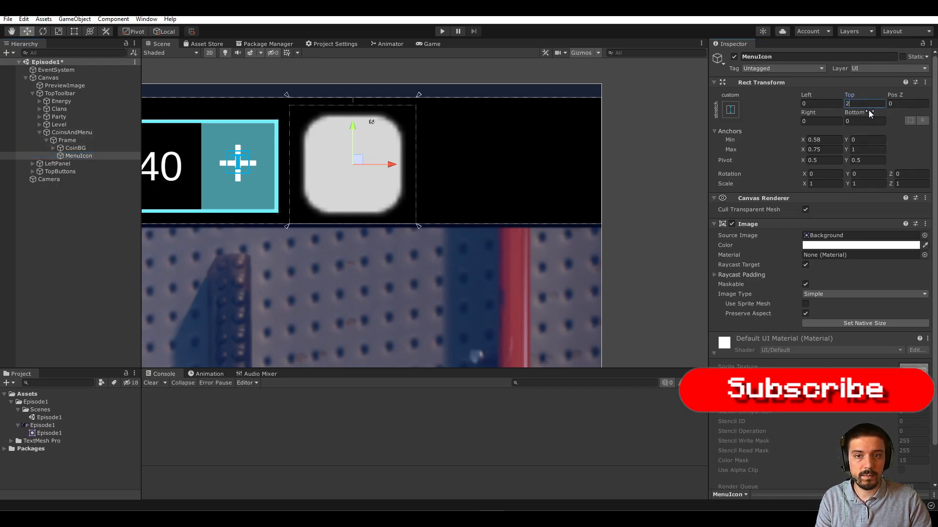
click(865, 121)
text(2)
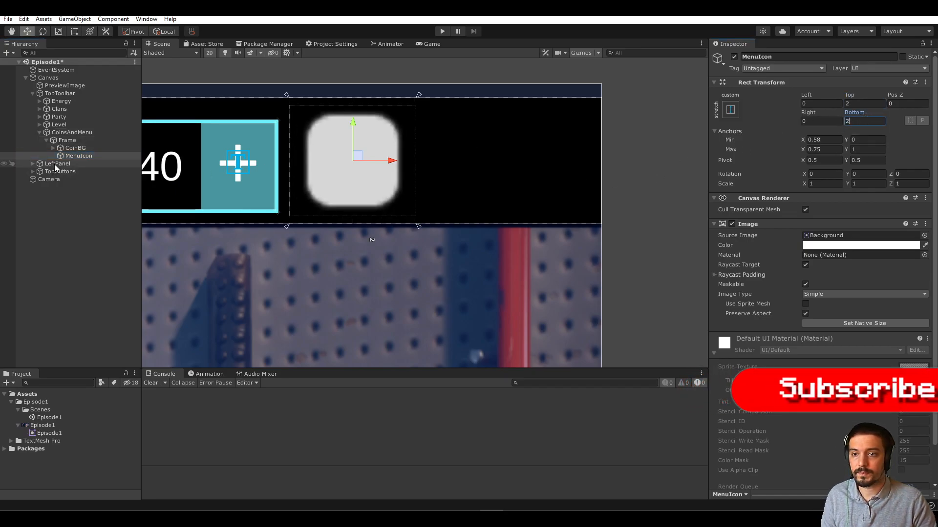
Step: Create an empty child object under the CoinsAndMenu Frame and name it MenuButtons
click(68, 134)
click(63, 140)
right_click(64, 141)
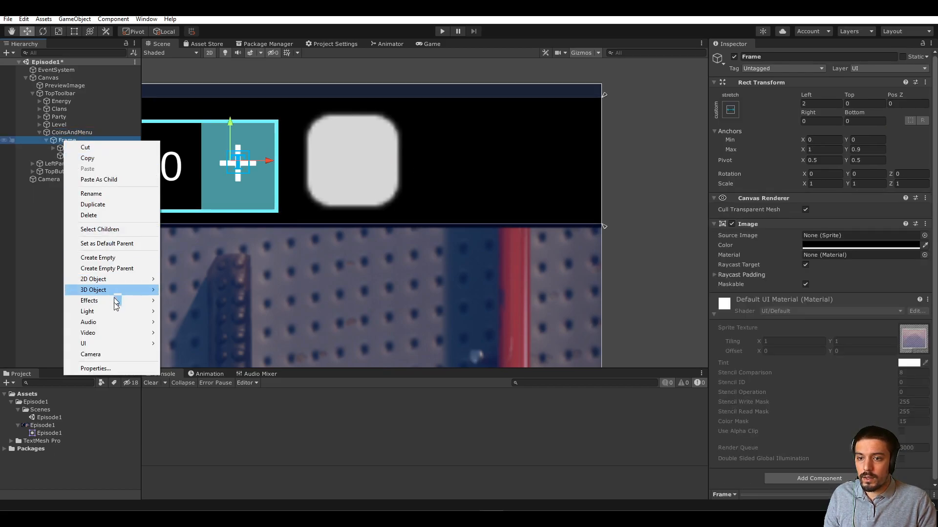
click(104, 257)
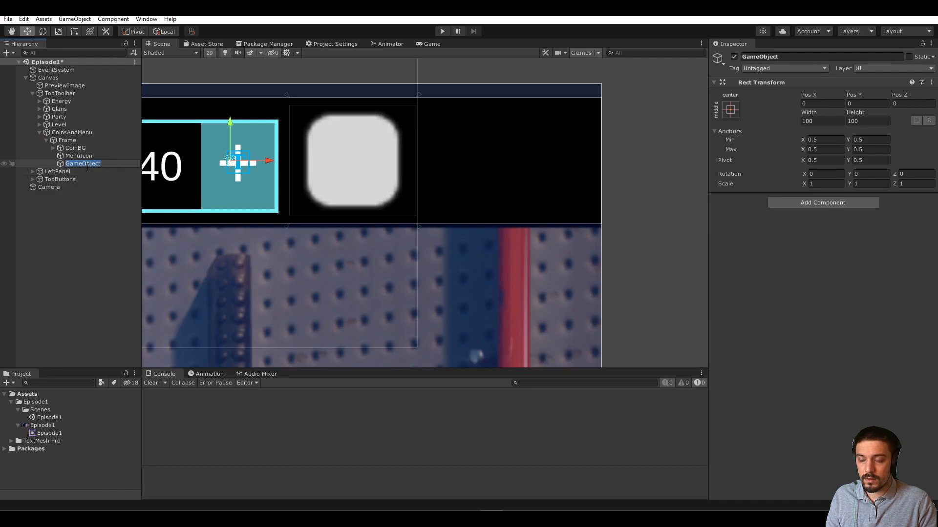
text(Menu)
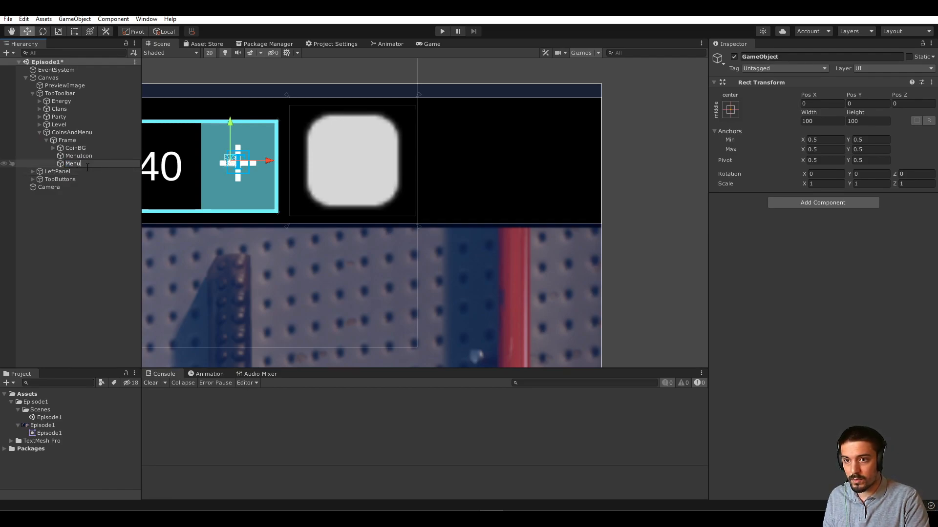
text(Buttons)
key(Return)
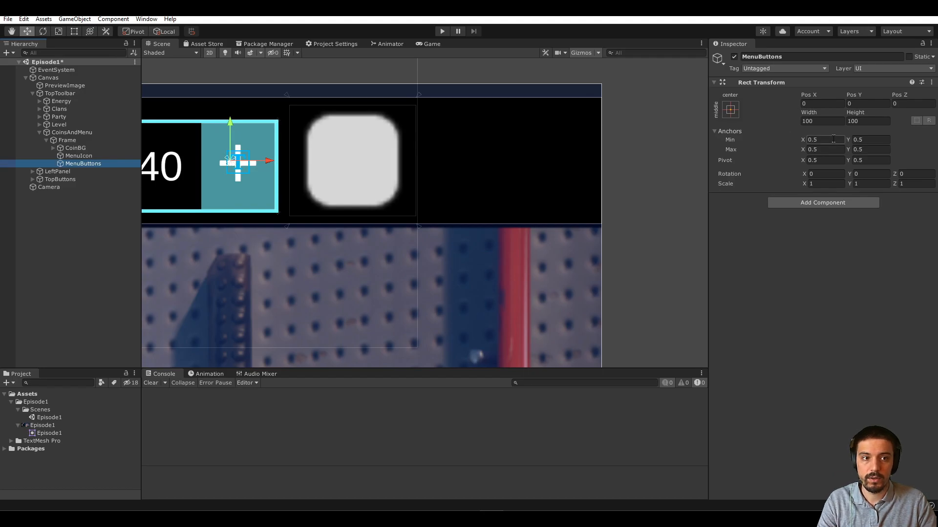
Step: Place MenuButtons beside MenuIcon by setting its anchor min X to 0.75 and max X to 1, with left and right offsets of 0
click(78, 156)
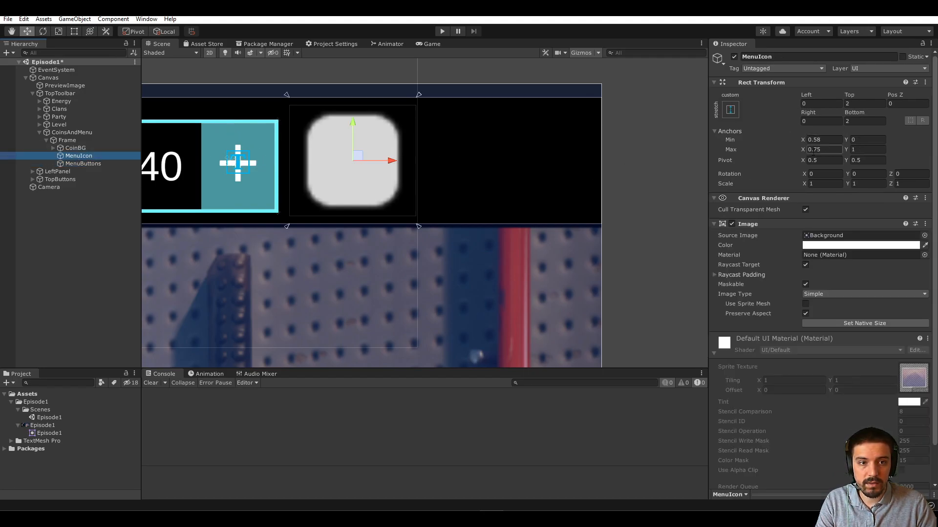
click(82, 164)
click(824, 140)
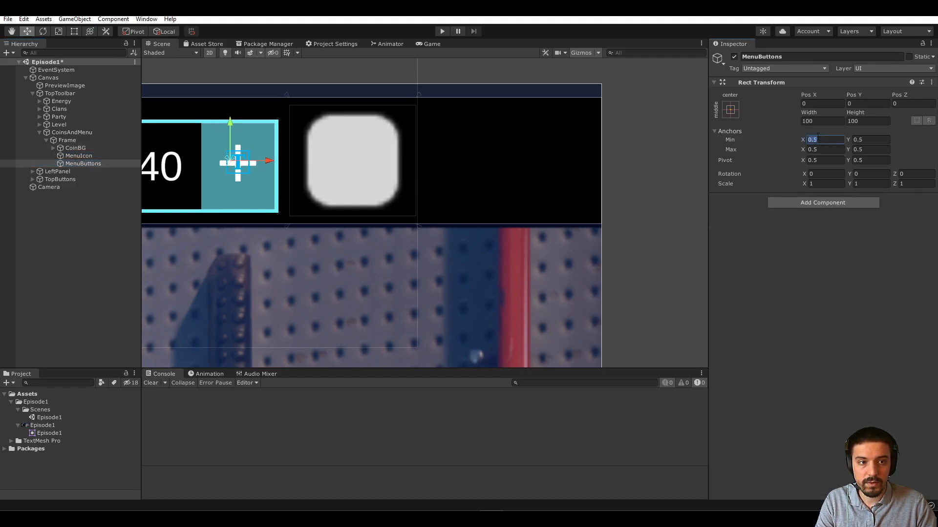
text(.75)
click(822, 149)
text(1)
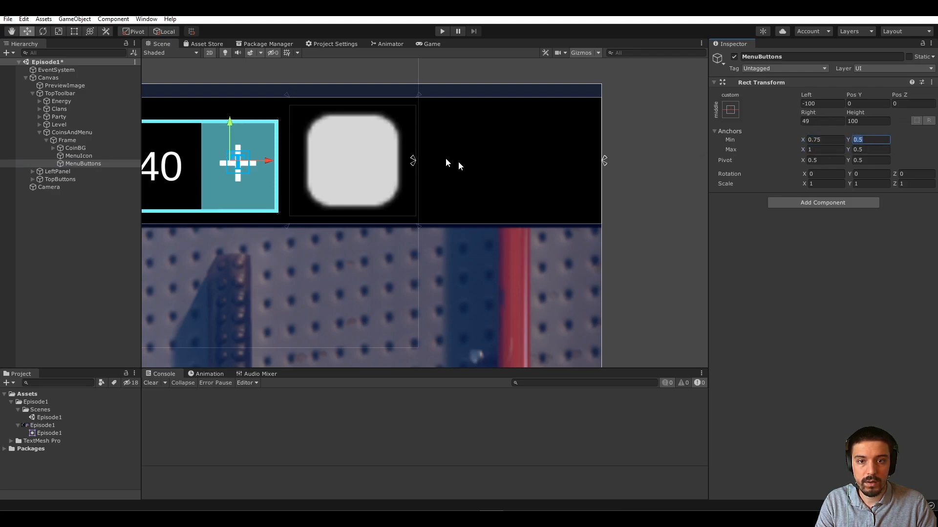
click(823, 103)
text(00)
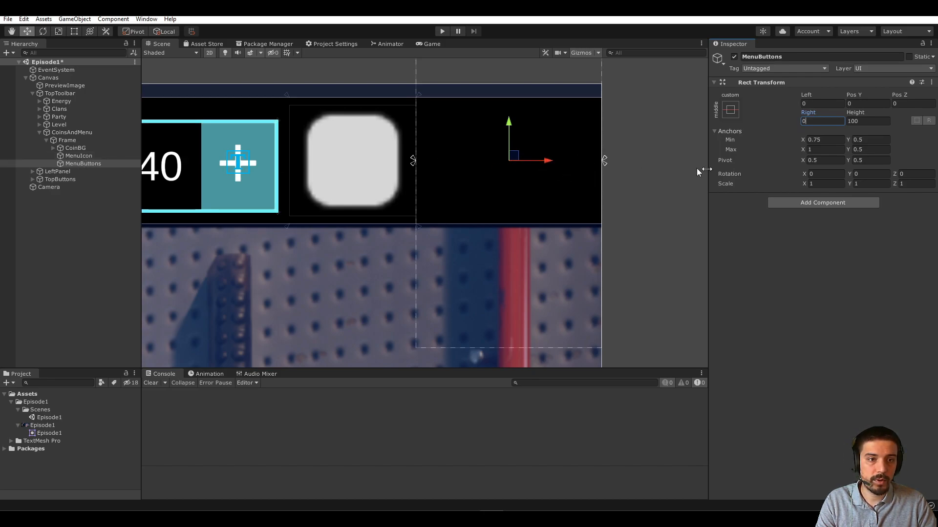
Step: Compare with the preview and raise the MenuButtons upper anchors to max Y about 0.945, with top and bottom offsets of 0
click(4, 133)
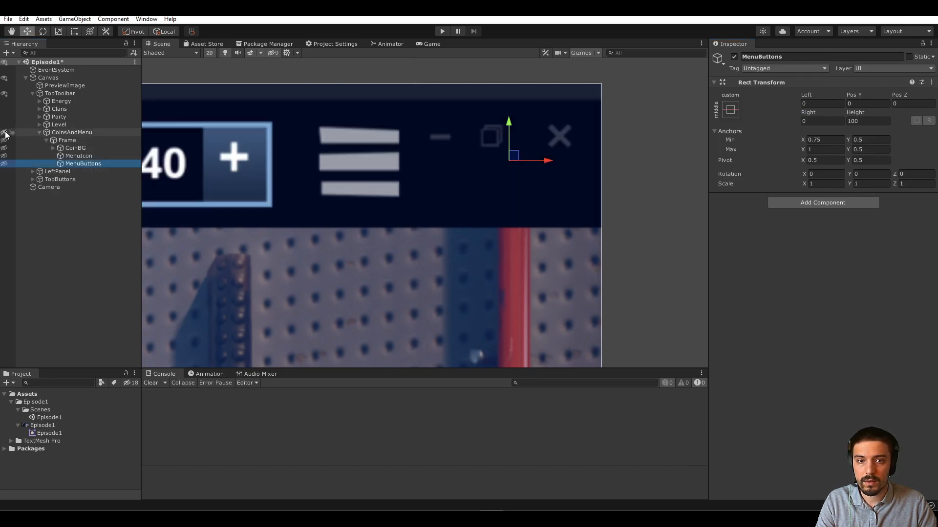
click(5, 133)
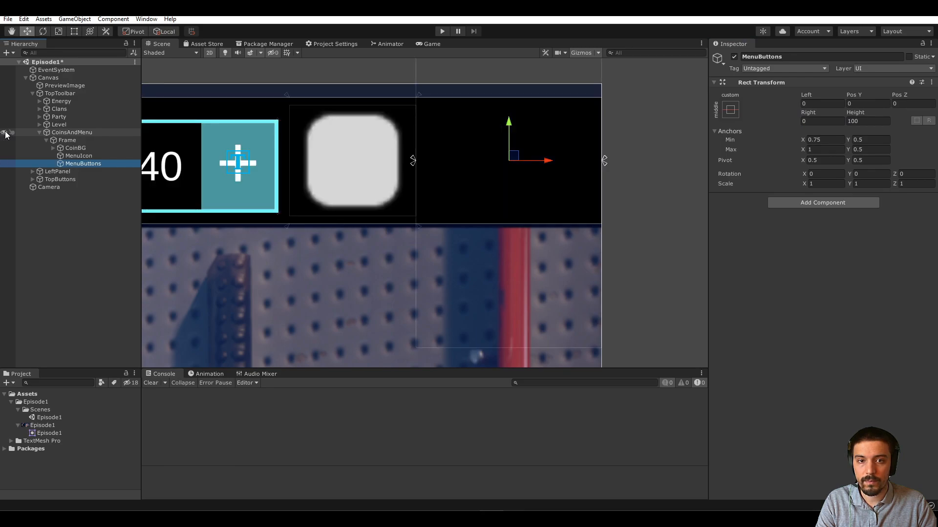
click(5, 132)
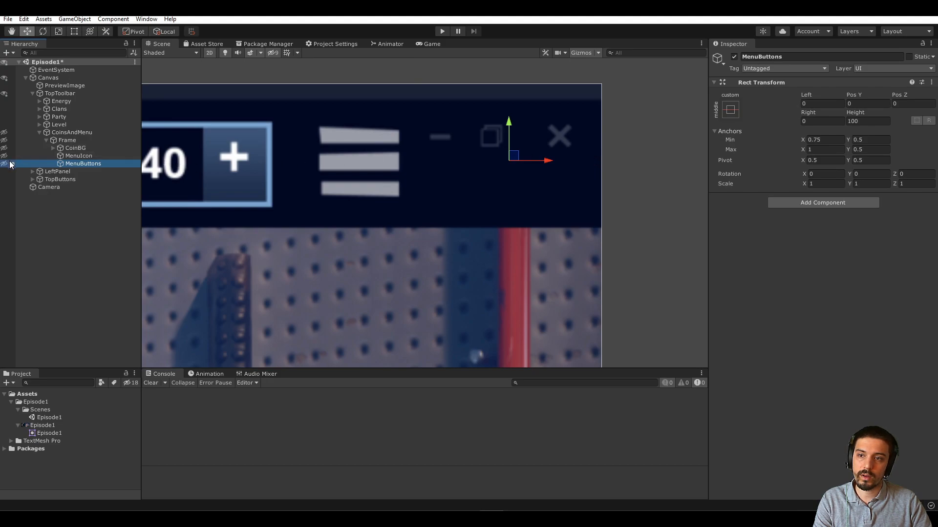
click(5, 132)
scroll(537, 225, down, 1)
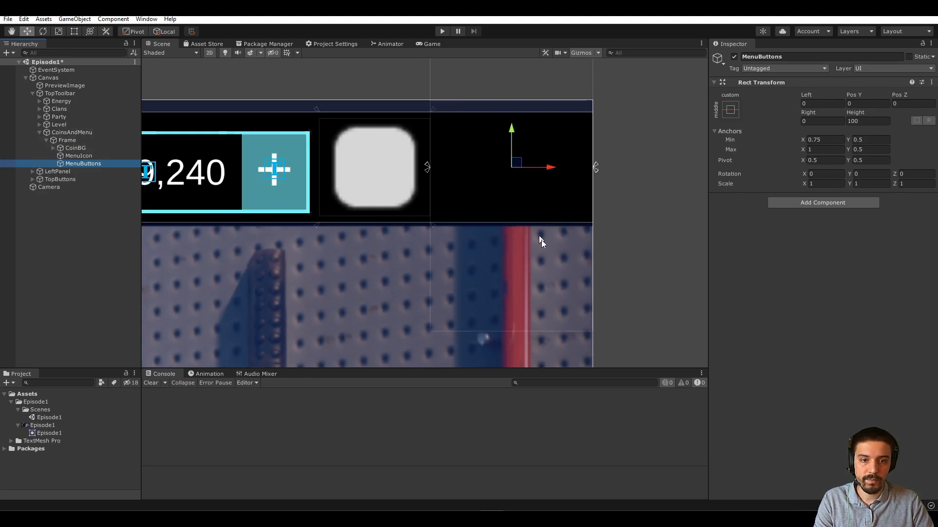
drag(596, 165, 600, 116)
click(855, 104)
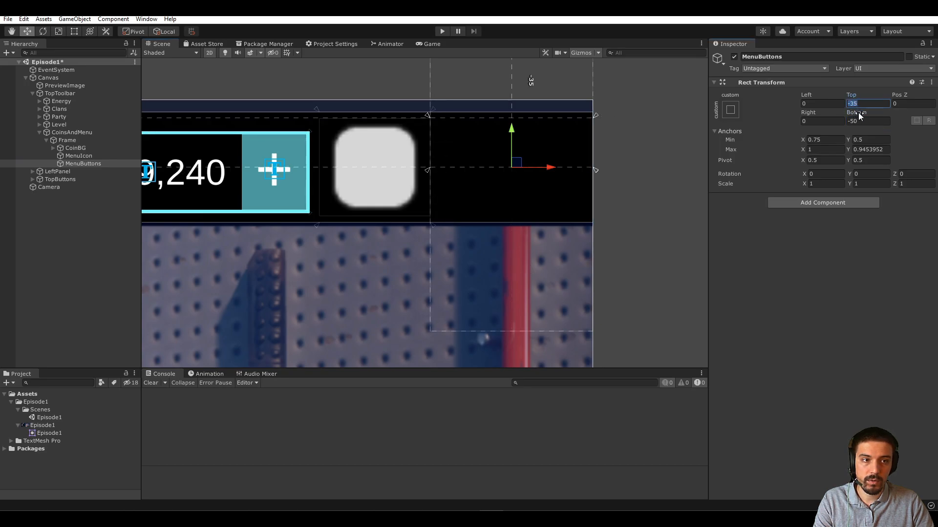
text(0)
click(860, 121)
text(0)
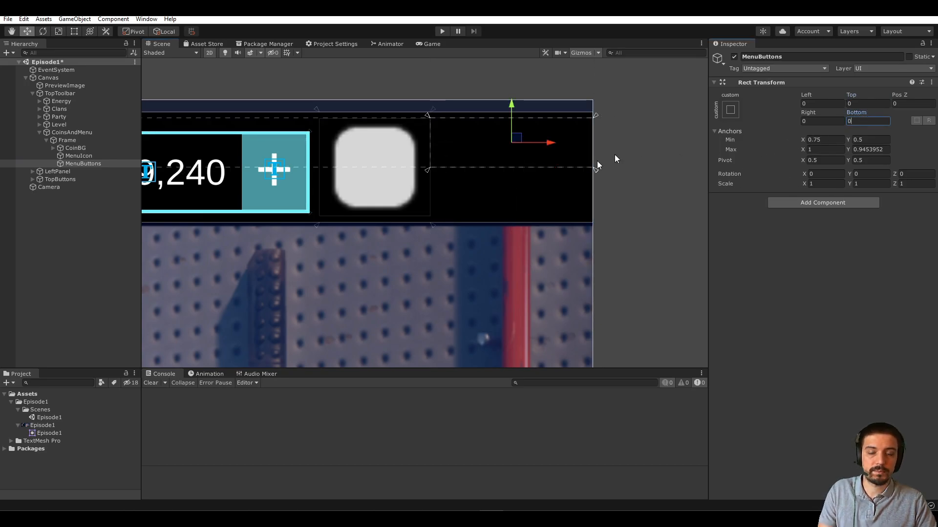
Step: Add a Horizontal Layout Group to MenuButtons with Middle Center alignment and control of child width and height
right_click(81, 165)
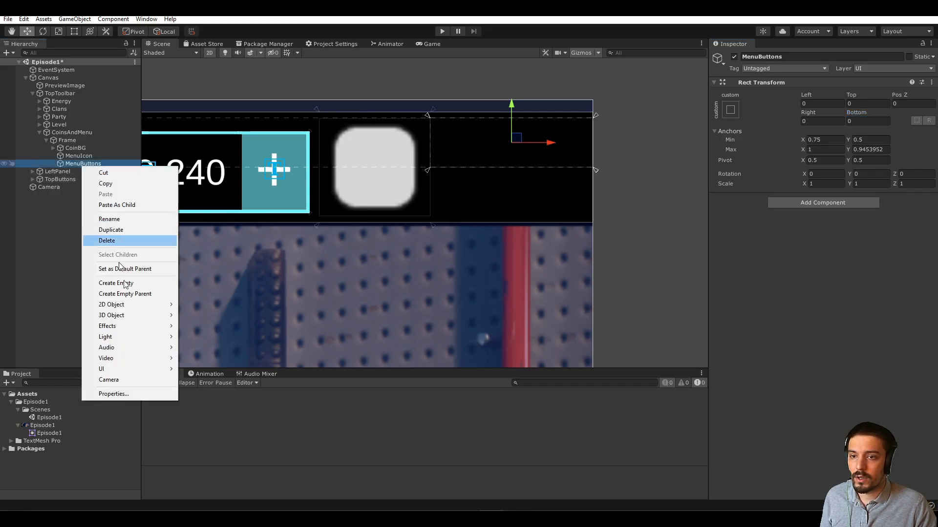
click(62, 157)
click(62, 163)
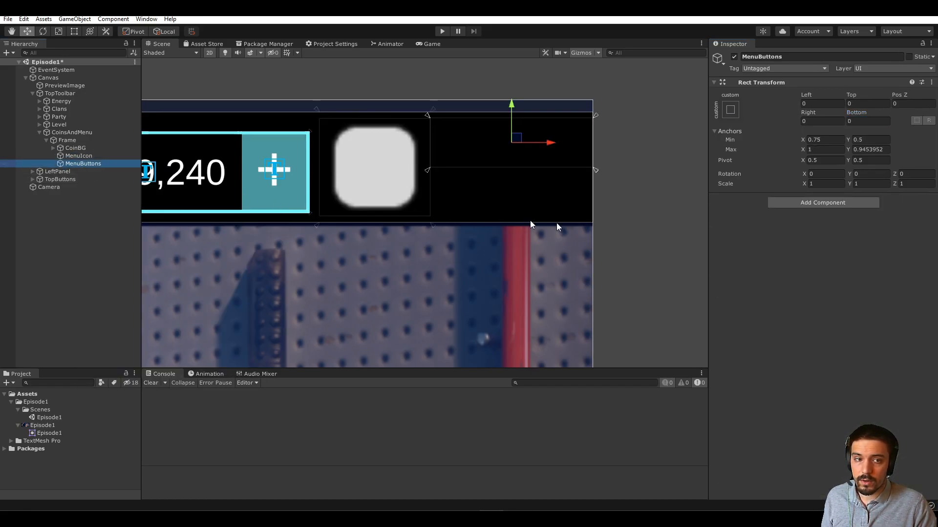
click(769, 205)
text(hor)
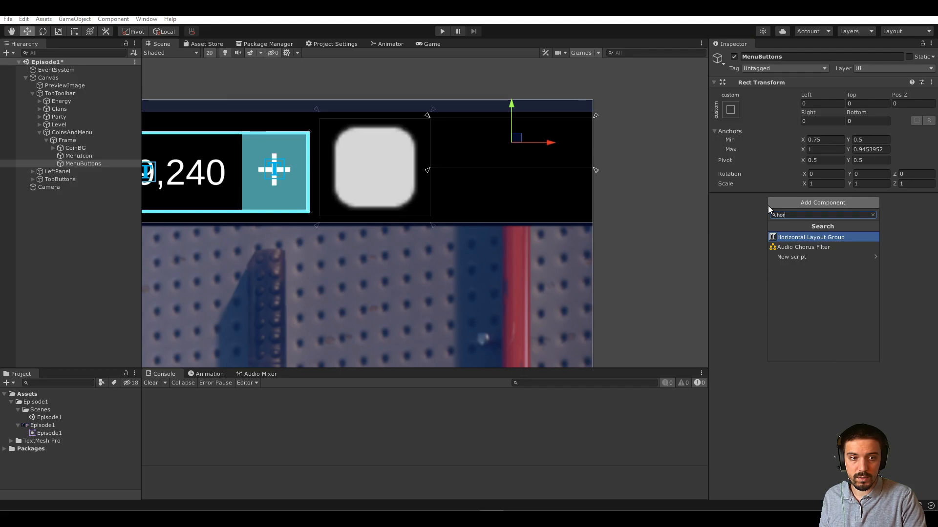
key(Return)
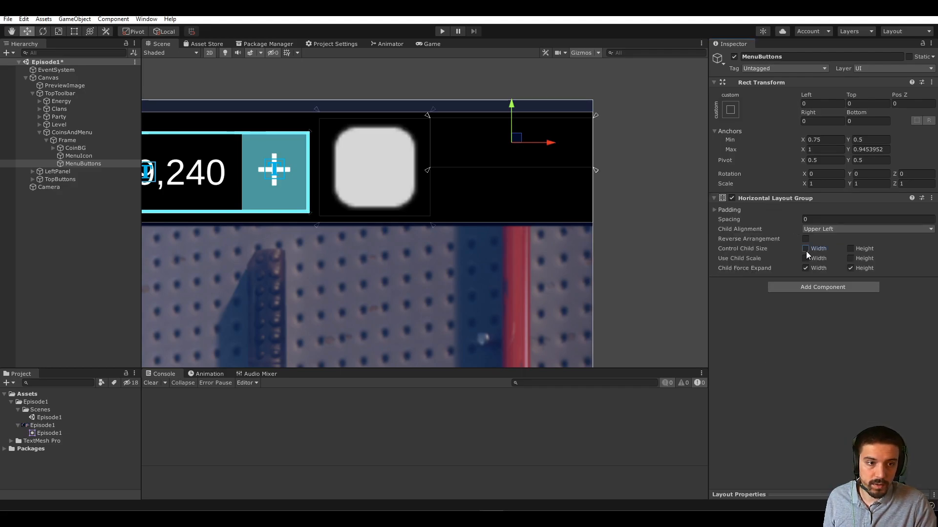
click(845, 229)
click(853, 284)
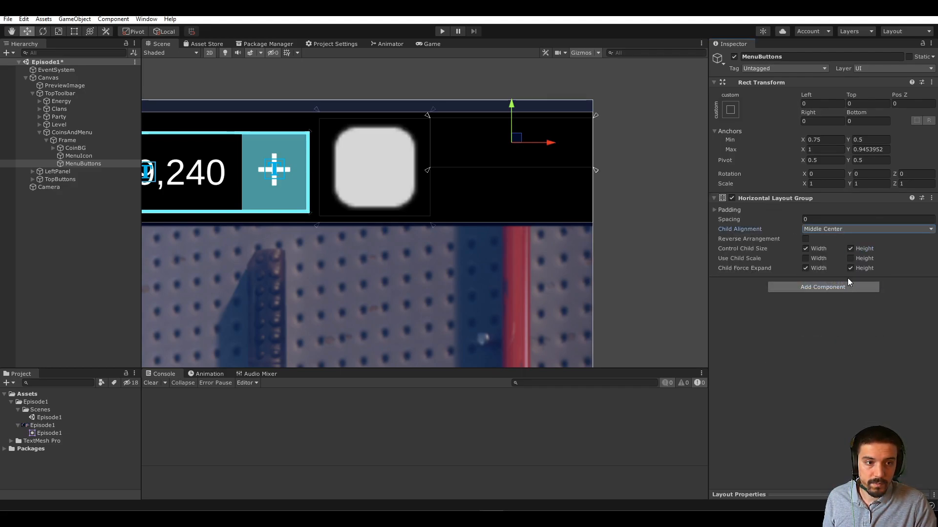
Step: Create a UI Image under MenuButtons and duplicate it twice to get three images
right_click(81, 163)
mouse_move(128, 367)
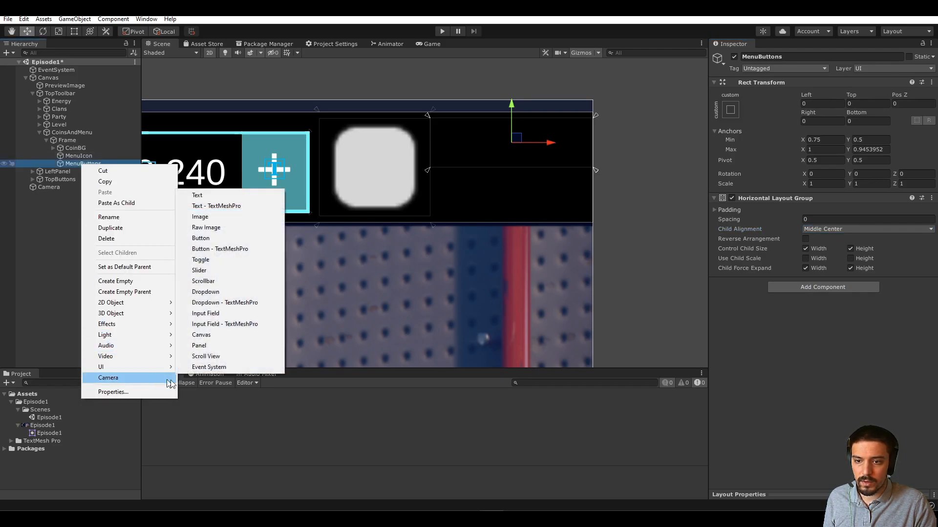
click(213, 218)
key(ctrl+d)
key(ctrl+d)
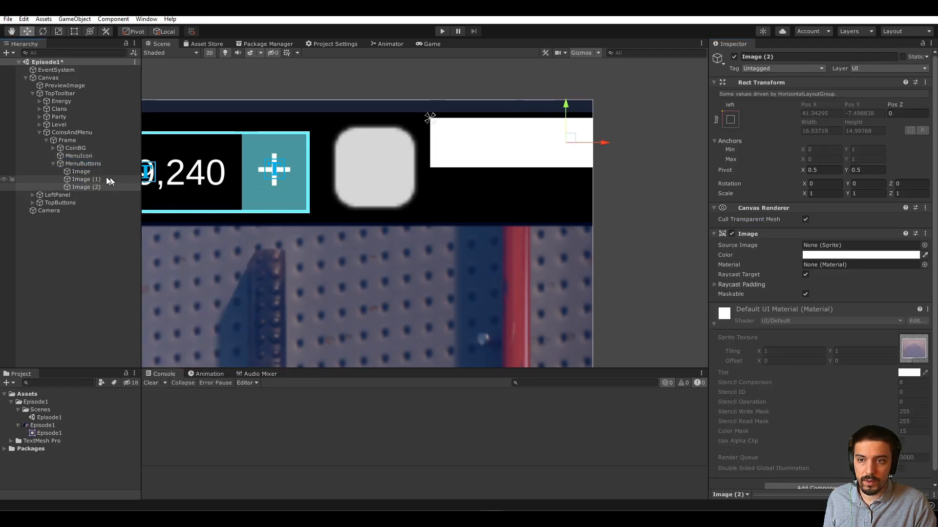
Step: Assign the Checkmark sprite to all three images under MenuButtons at once
click(81, 172)
shift+click(86, 187)
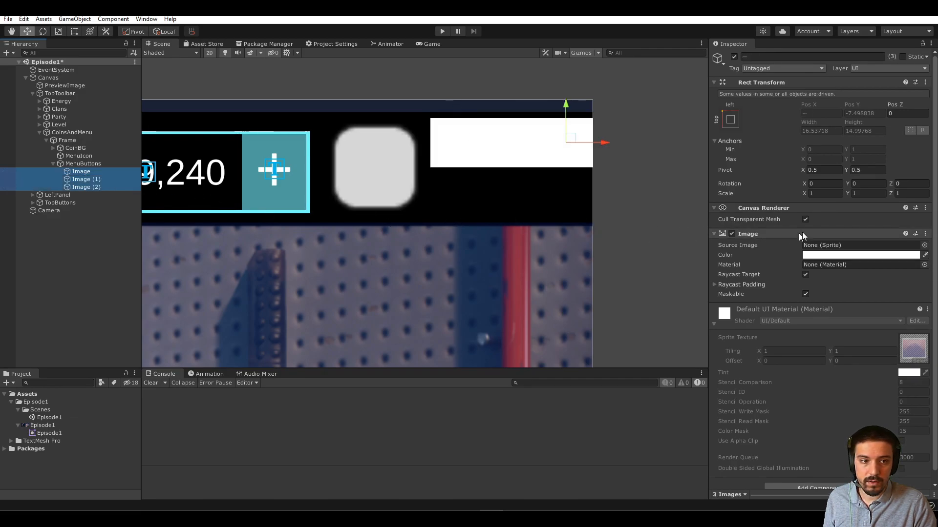
click(924, 245)
click(683, 294)
double_click(792, 300)
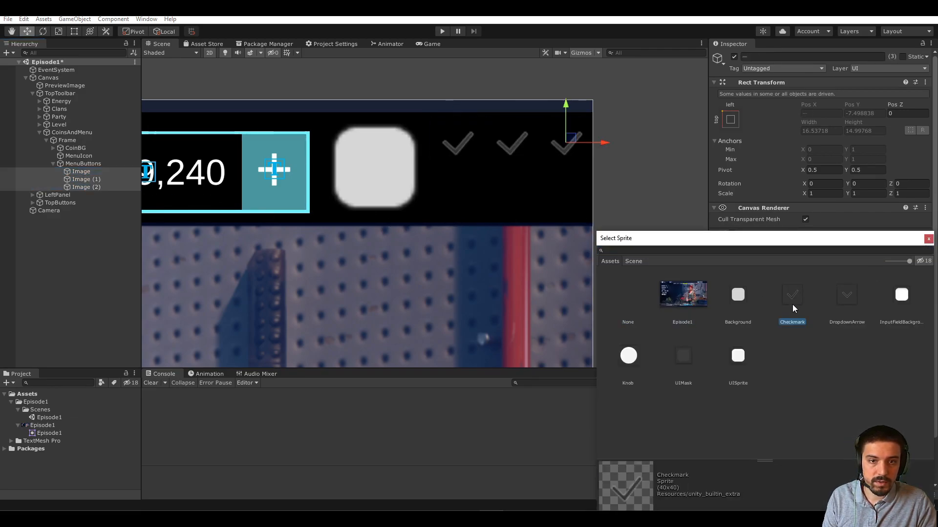
Step: Rename the first image under MenuButtons to "-" and hide CoinsAndMenu in the scene to check the preview
click(79, 172)
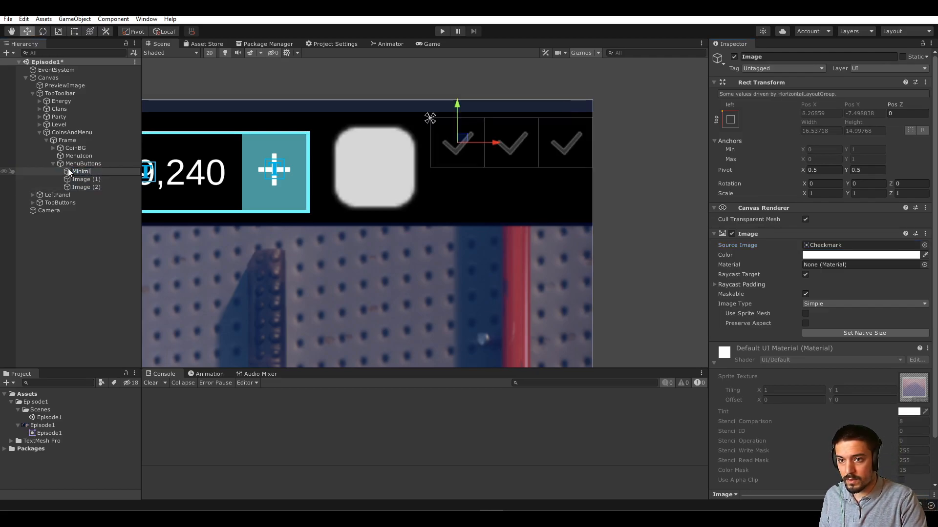
text(Minim)
key(BackSpace)
key(BackSpace)
key(BackSpace)
key(BackSpace)
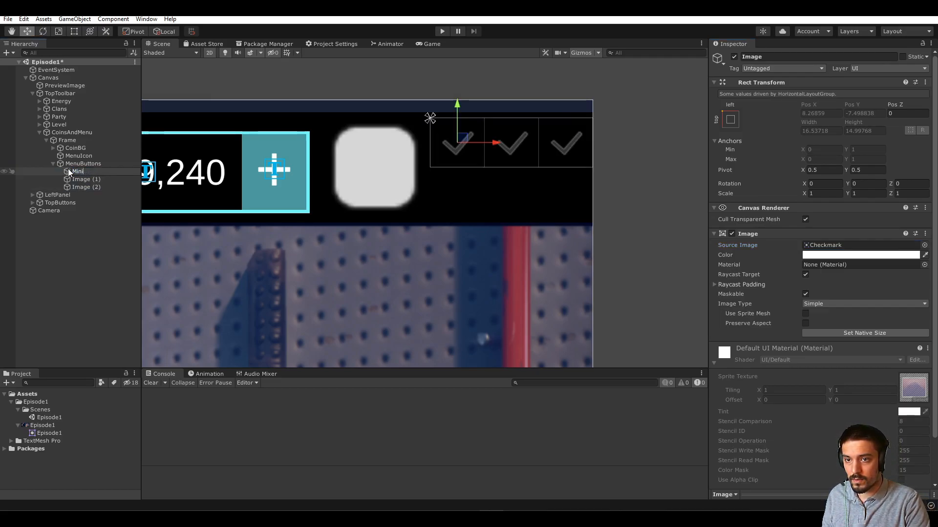
text(-)
key(BackSpace)
text(-)
key(Return)
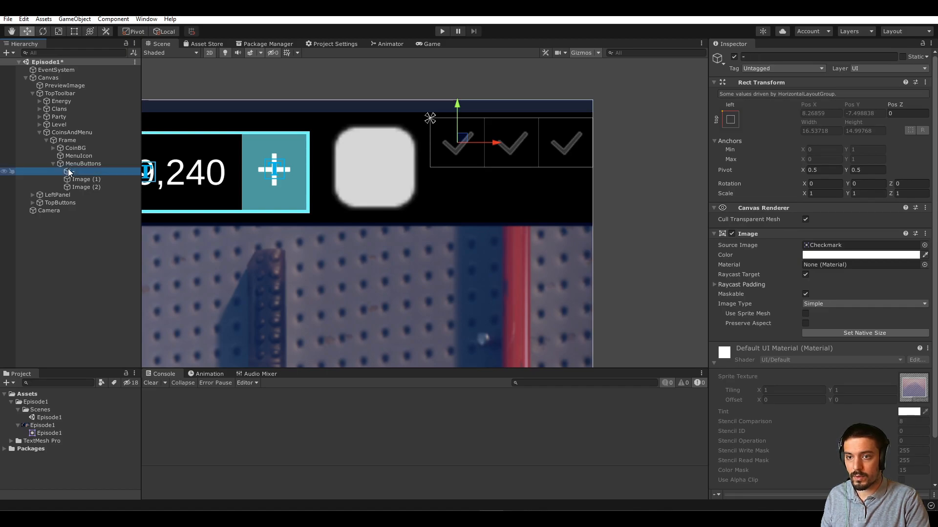
click(4, 133)
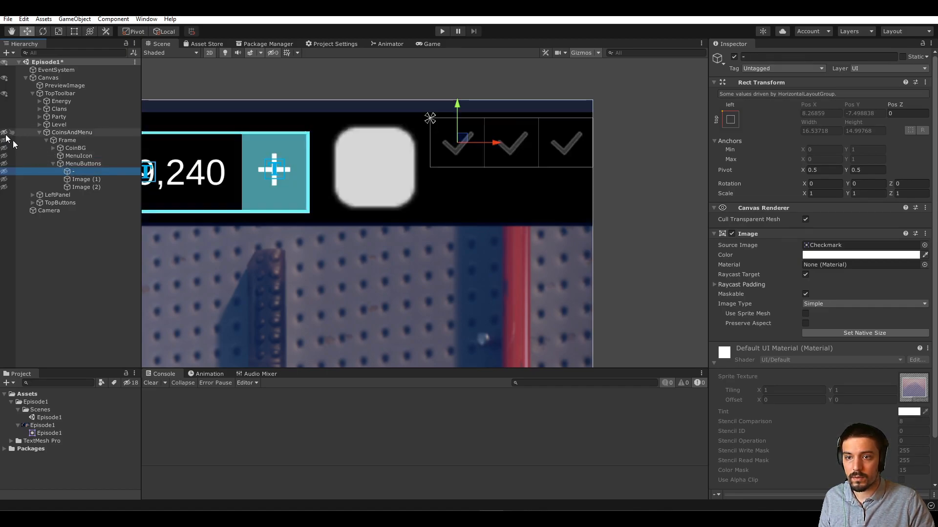
Step: Rename the first image under MenuButtons to Minimize
click(101, 181)
click(100, 181)
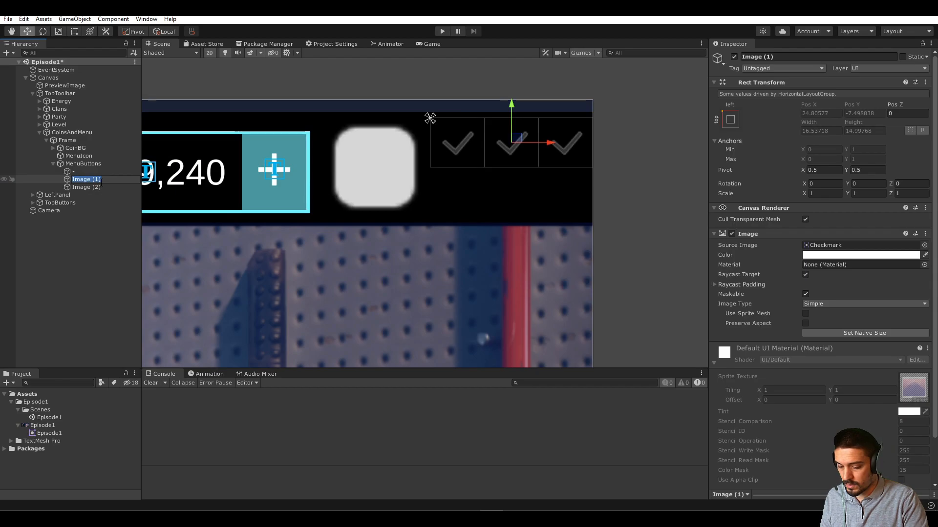
key(Escape)
key(Up)
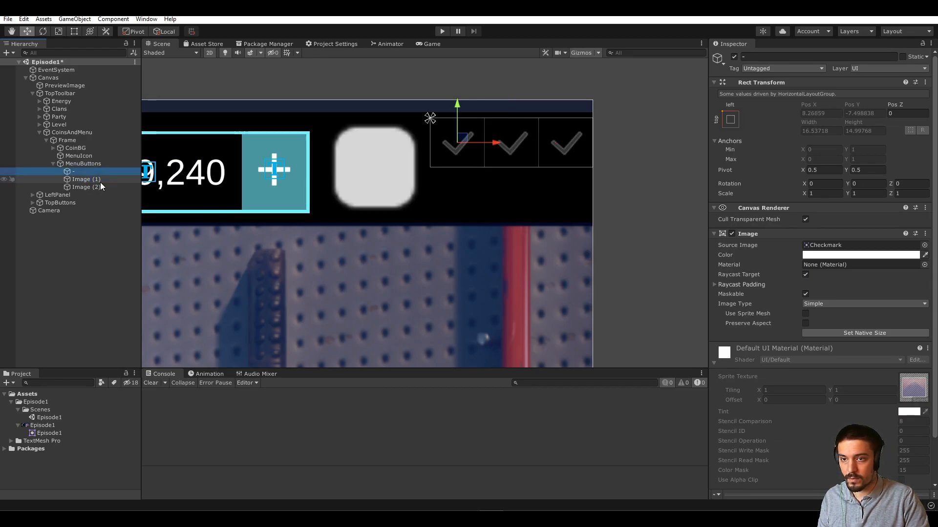
key(F2)
text(Minimi)
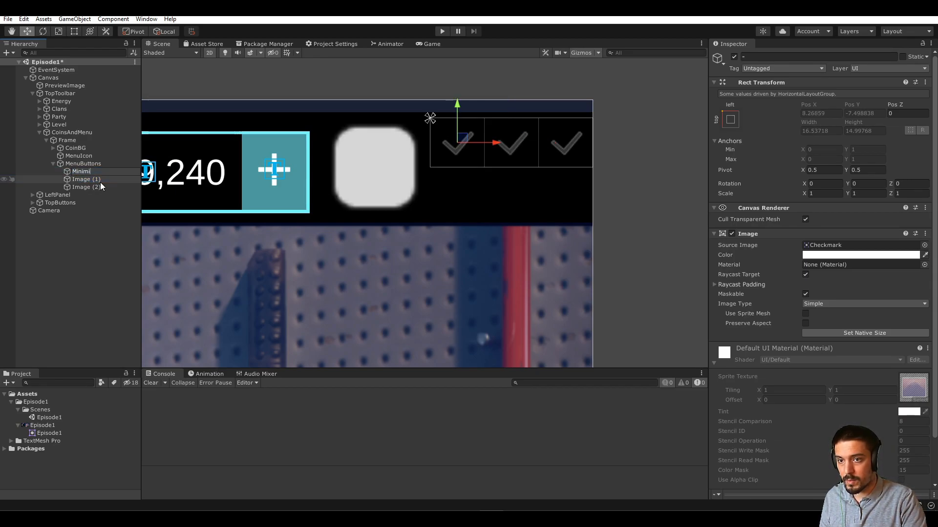
text(ze)
key(Return)
Step: Rename the second image under MenuButtons to Expand and the third to Exit
key(Down)
key(F2)
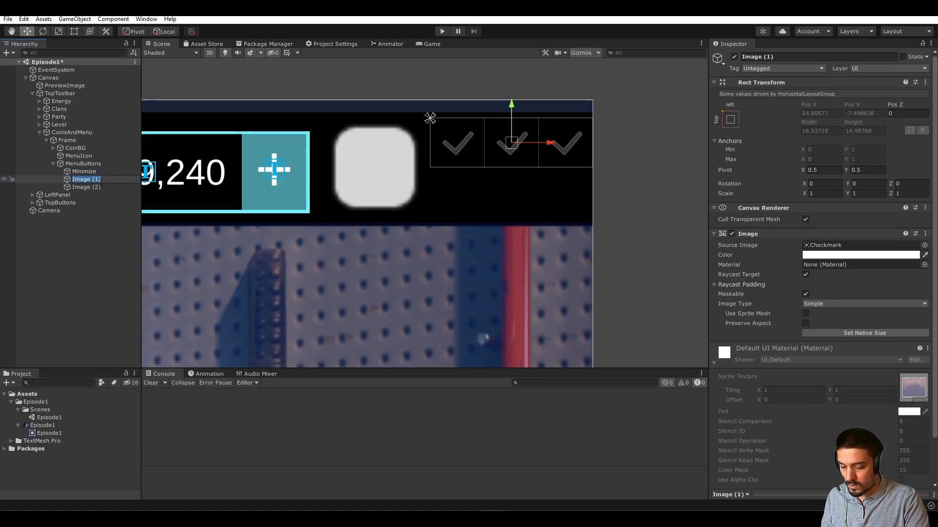
text(Expand)
key(Return)
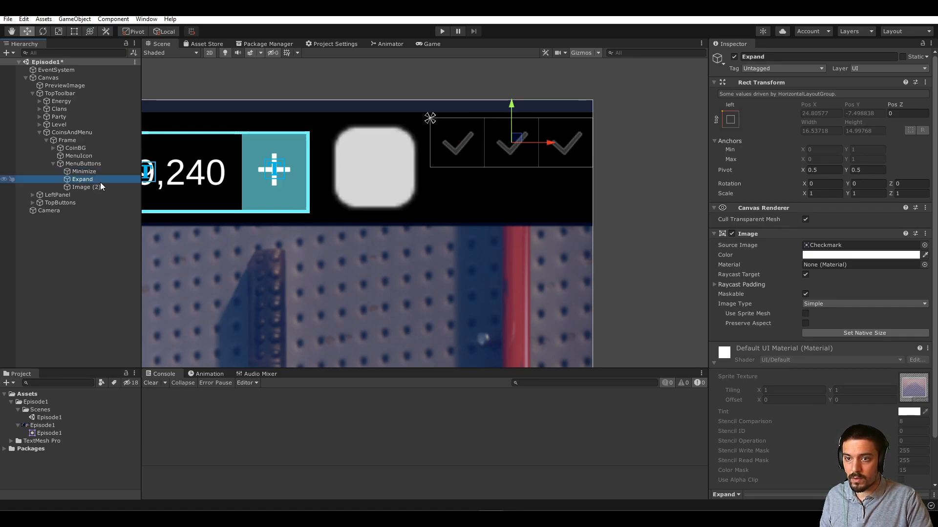
key(Down)
key(F2)
text(Exit)
key(Return)
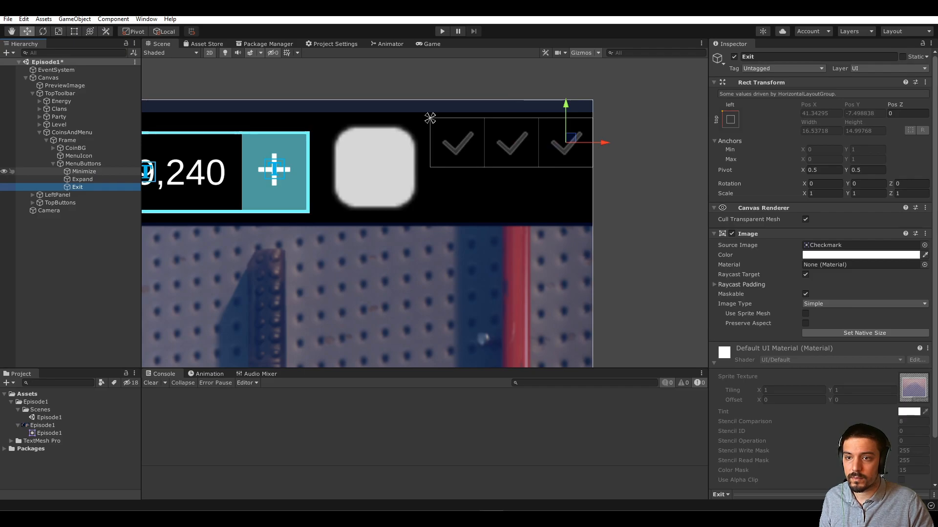
Step: Compare CoinsAndMenu with the preview by toggling its scene visibility, and examine the whole toolbar layout
click(4, 132)
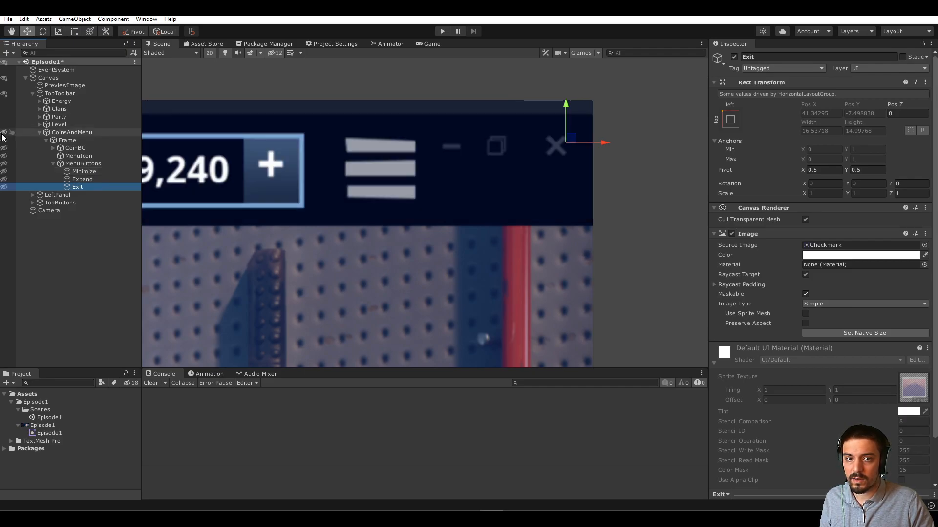
click(4, 132)
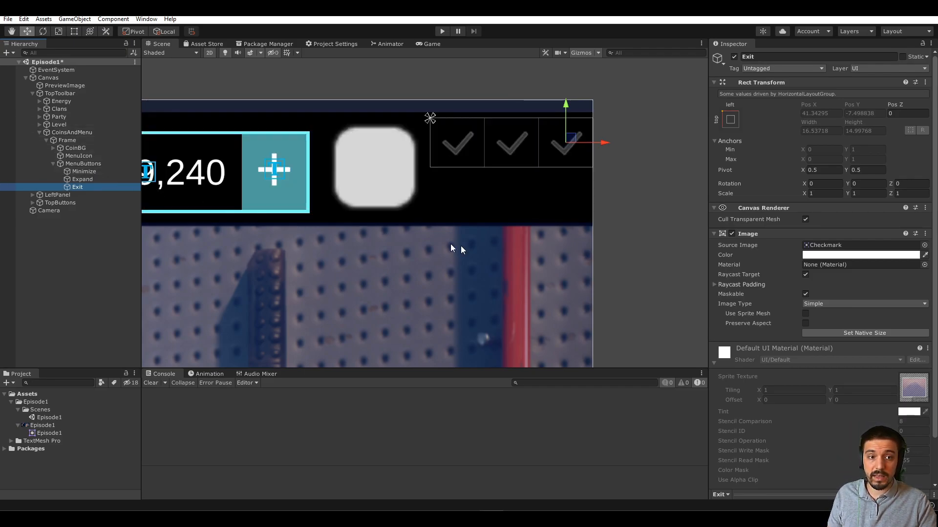
scroll(452, 244, down, 5)
click(415, 134)
middle_drag(317, 218, 566, 142)
scroll(450, 172, down, 4)
middle_drag(409, 168, 531, 197)
scroll(537, 165, down, 4)
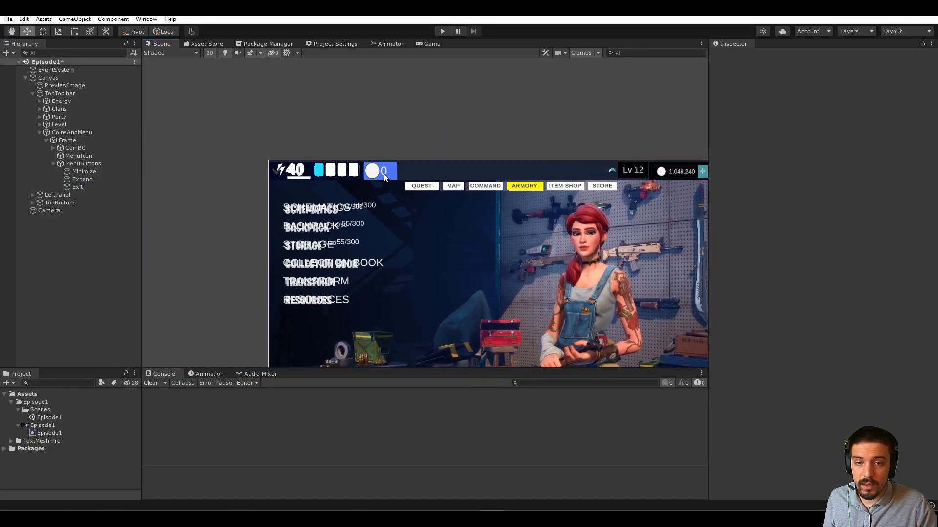
scroll(385, 177, up, 3)
scroll(383, 179, up, 1)
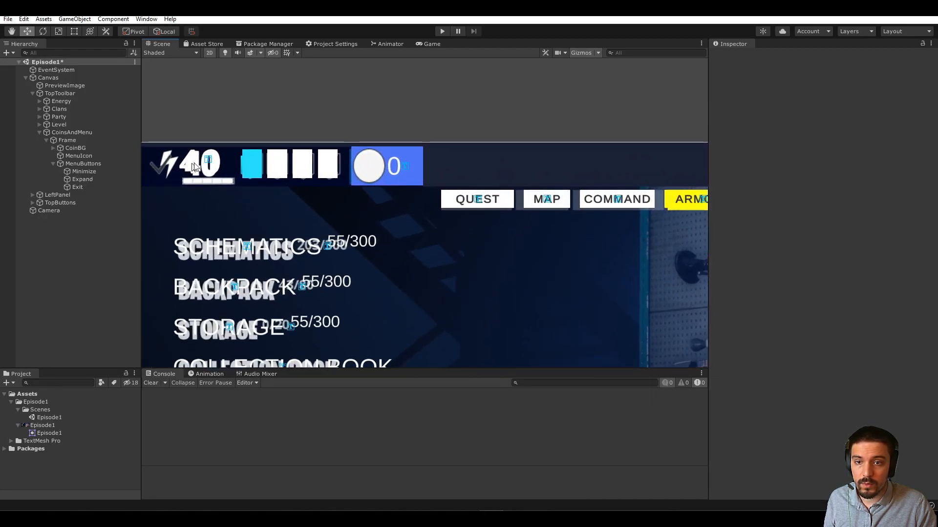
middle_drag(194, 167, 255, 172)
middle_drag(557, 172, 517, 164)
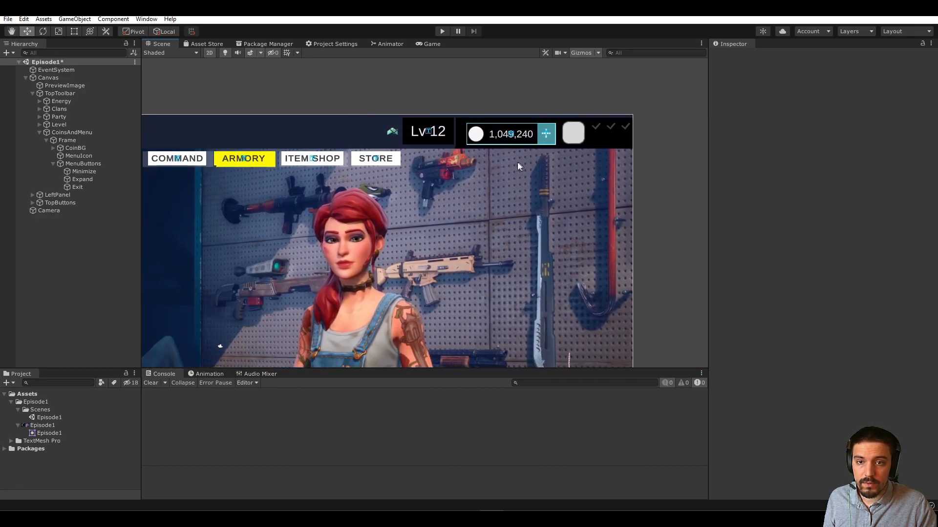
scroll(458, 187, down, 6)
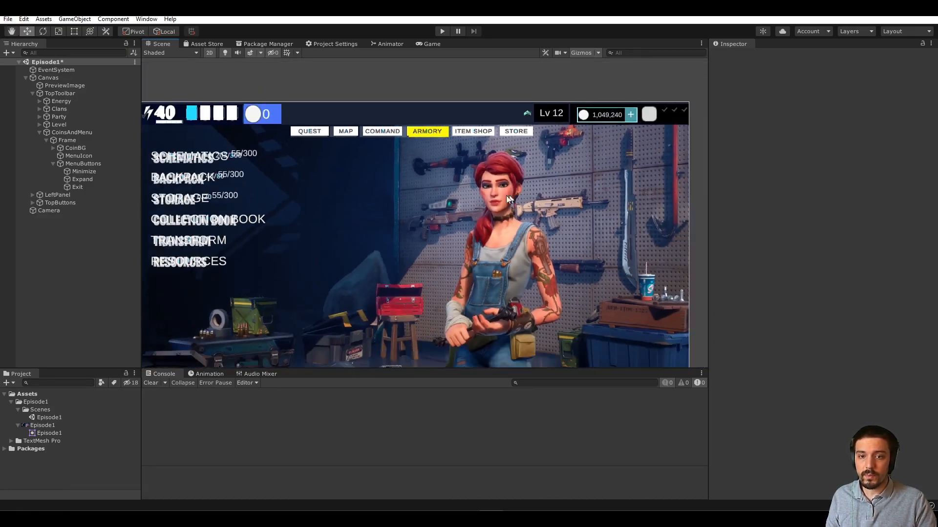
Step: Deactivate the PreviewImage object so only the recreated UI is shown in the scene
click(64, 86)
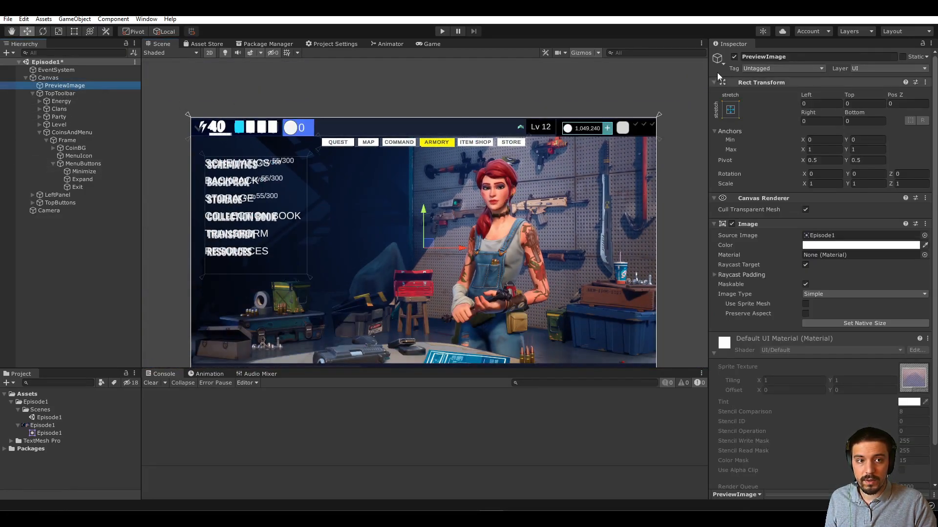
click(734, 57)
click(734, 57)
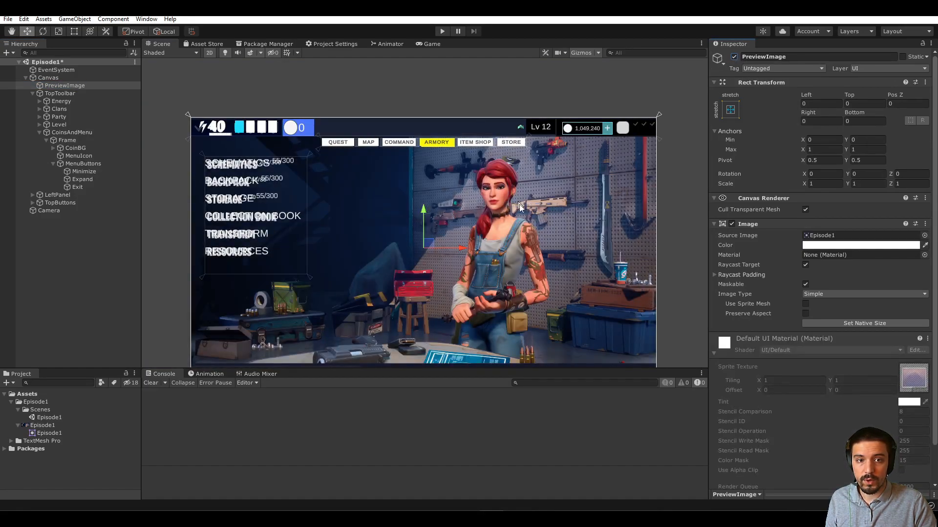
middle_drag(521, 212, 523, 178)
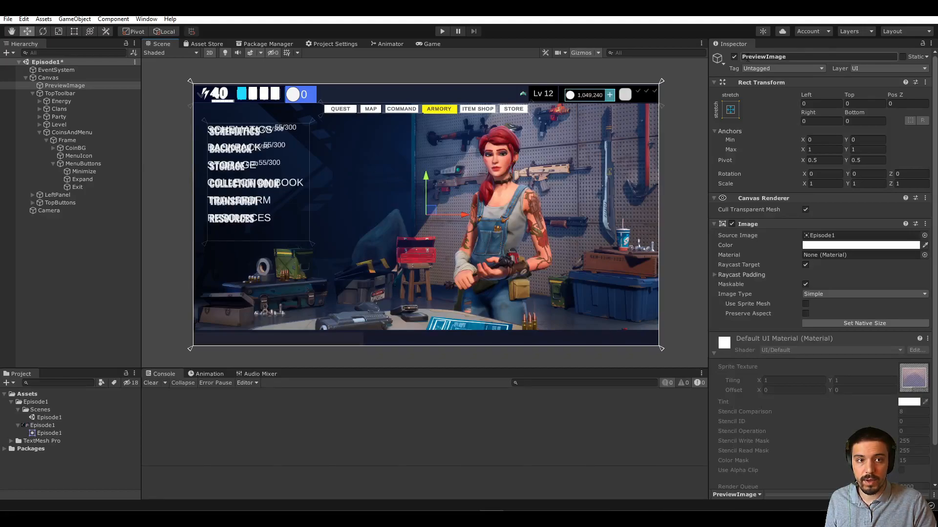
click(734, 57)
Step: Create a UI Image under Canvas and place it directly after PreviewImage in the hierarchy
right_click(51, 79)
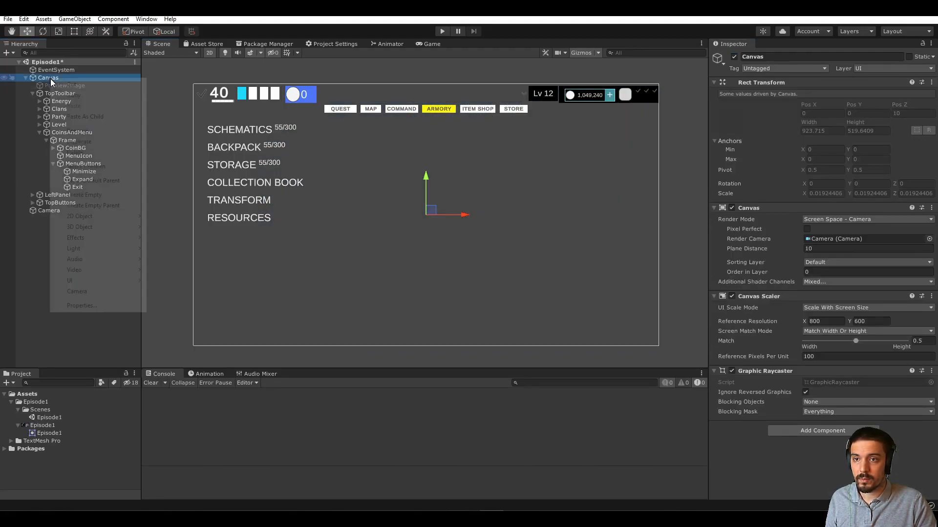
mouse_move(110, 282)
click(163, 303)
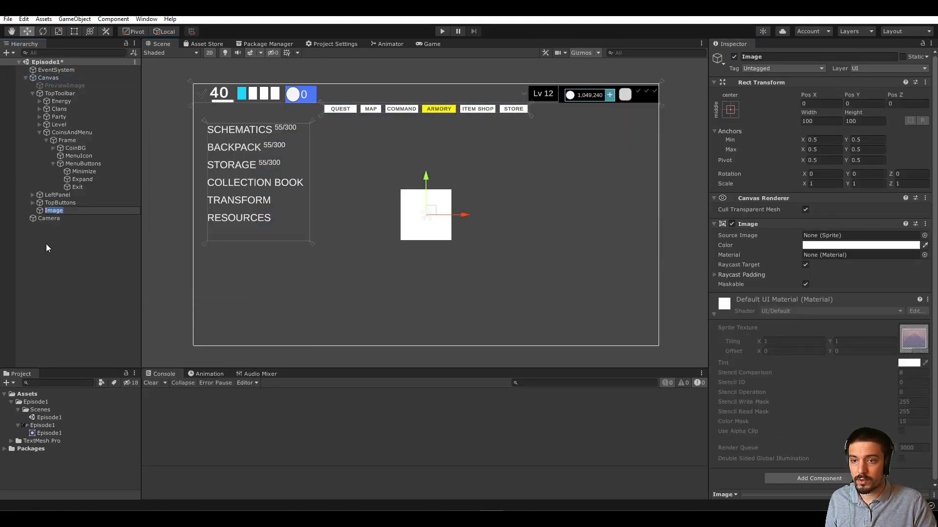
click(32, 94)
drag(44, 109, 70, 92)
click(48, 119)
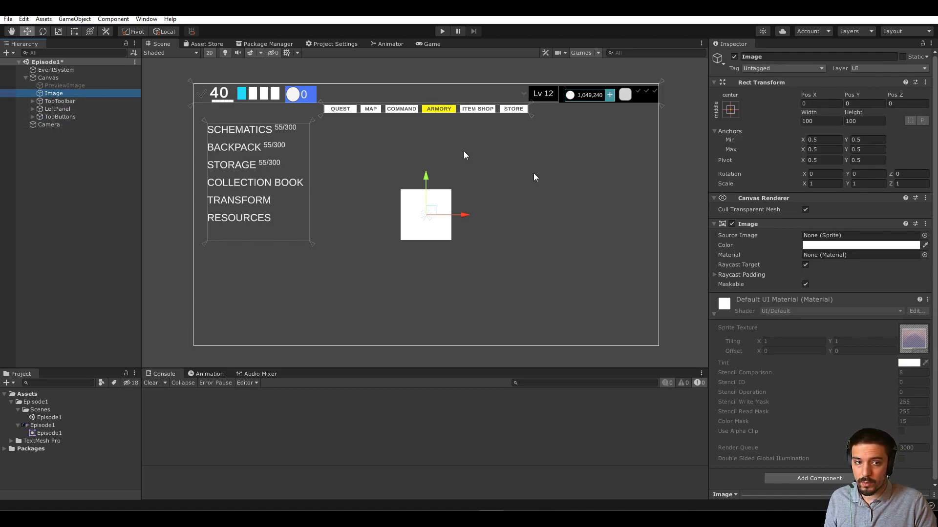
Step: Set the new image's color to light red, RGB 1, 0.3443, 0.3443
click(808, 246)
click(856, 313)
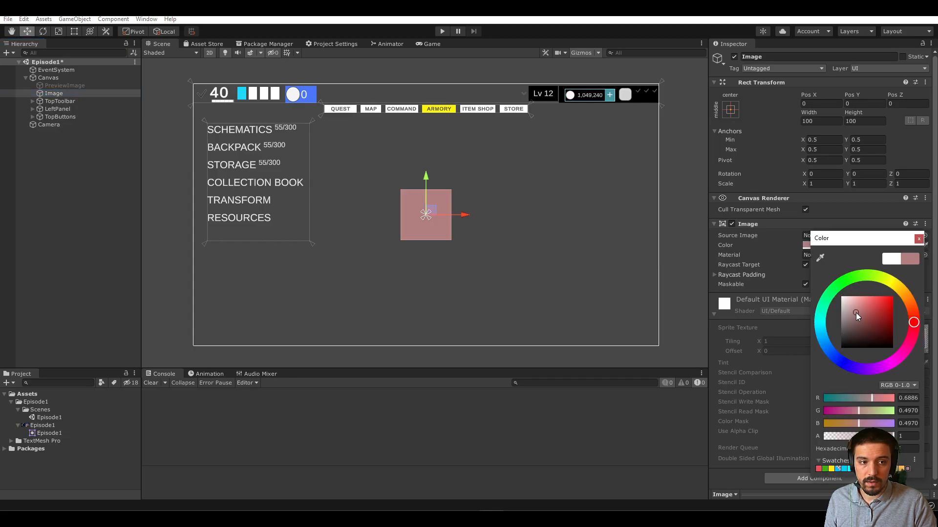
click(875, 296)
click(66, 93)
key(ctrl+d)
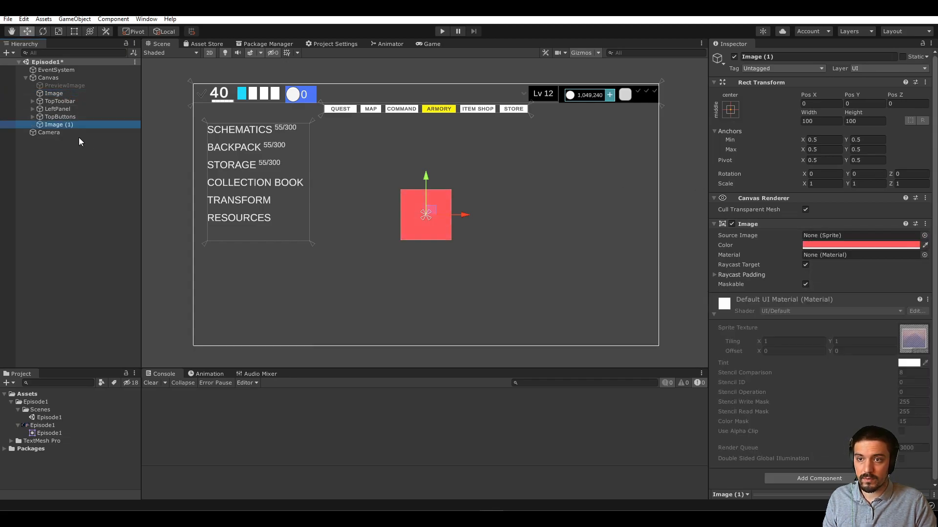
key(Delete)
Step: Create a second UI Image under Canvas, move it to about X 23, Y -129, and order it directly after the red image
right_click(49, 78)
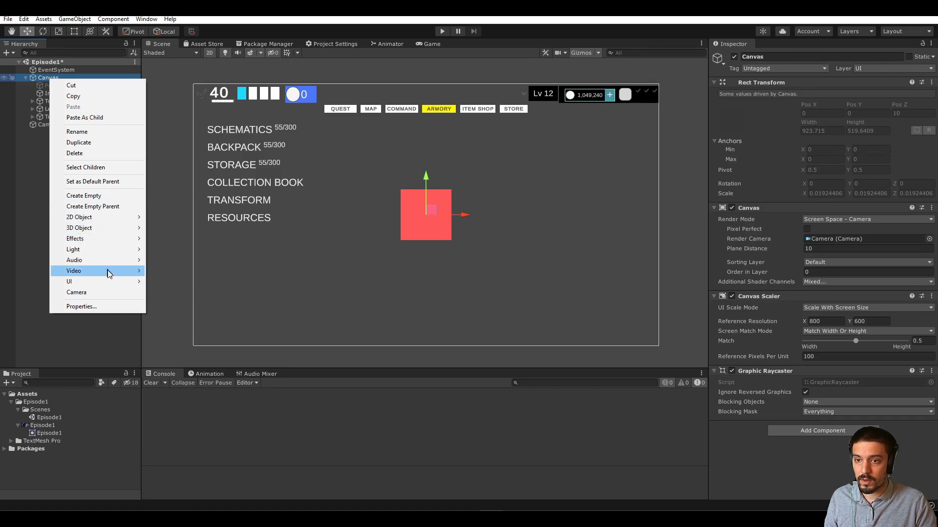
mouse_move(98, 281)
click(169, 303)
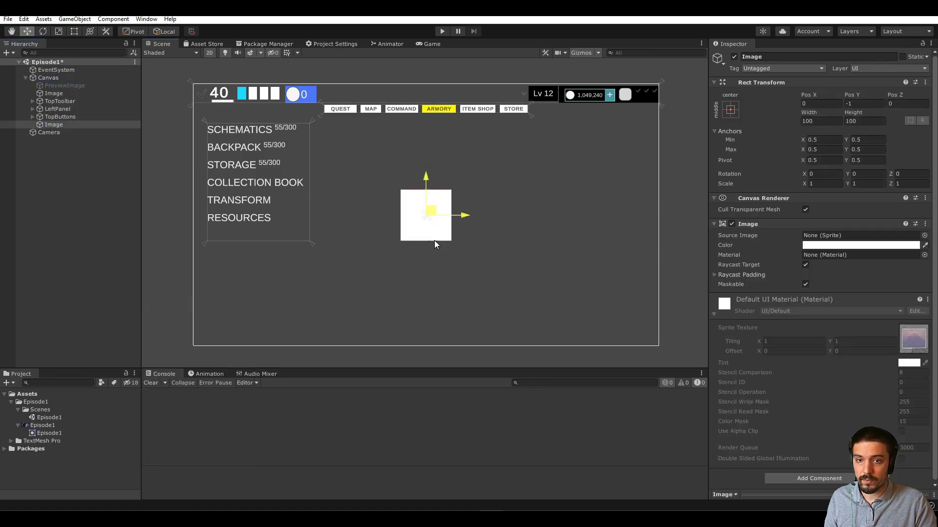
drag(431, 210, 442, 275)
drag(56, 124, 61, 98)
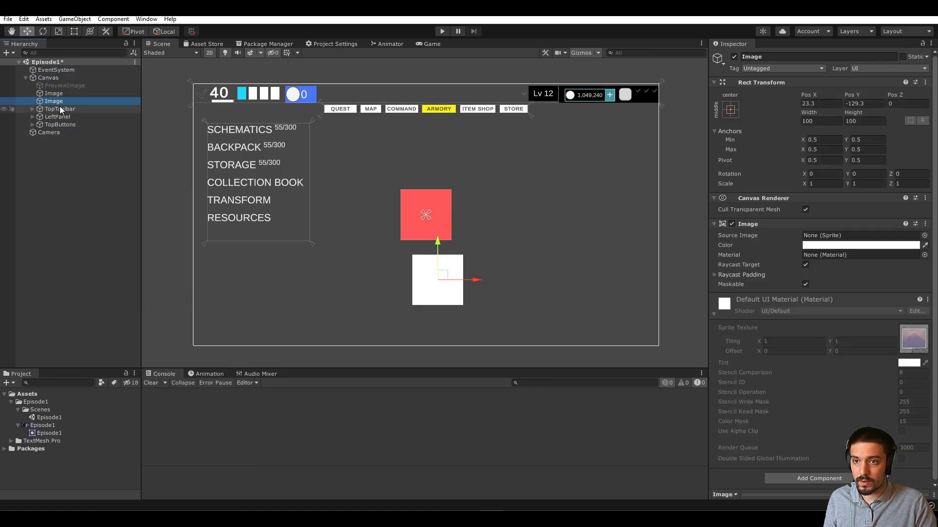
Step: Rename the red image to 1 and the white image to 2
click(63, 95)
key(F2)
text(1)
key(Return)
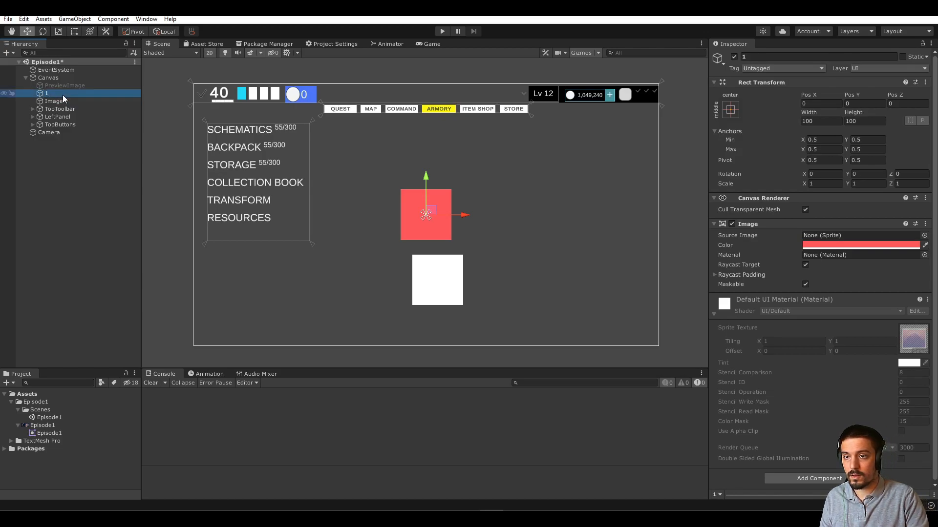
key(Down)
key(F2)
text(2)
key(Return)
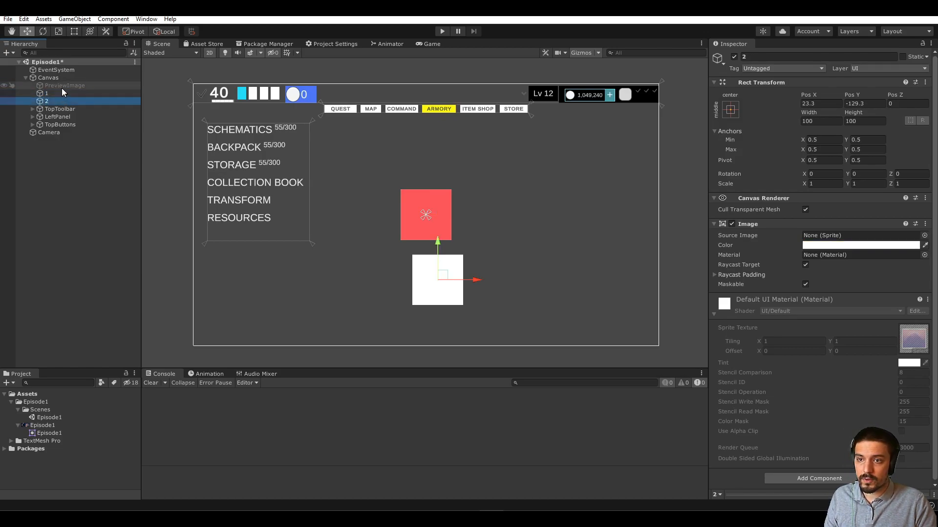
Step: Move image 2 to about X 30, Y -50 so it overlaps image 1, and reorder it above image 1 in the hierarchy
click(61, 92)
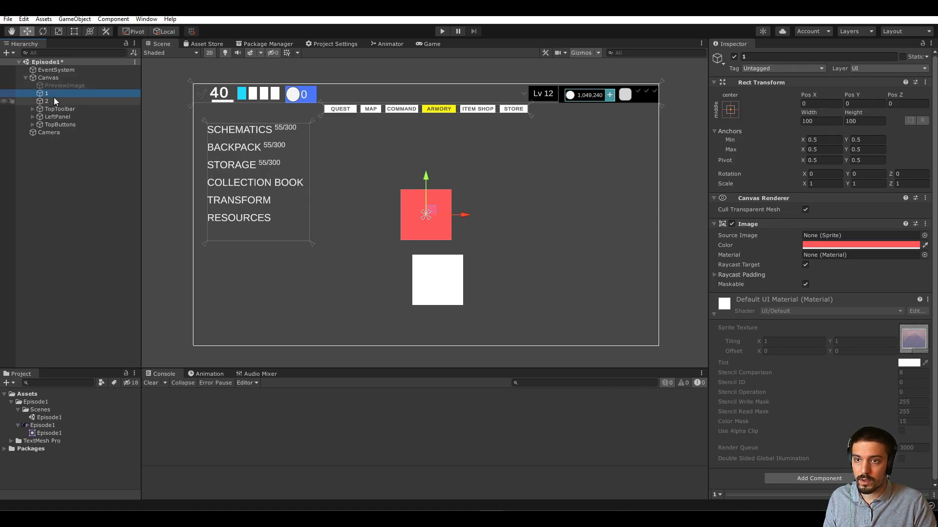
click(51, 92)
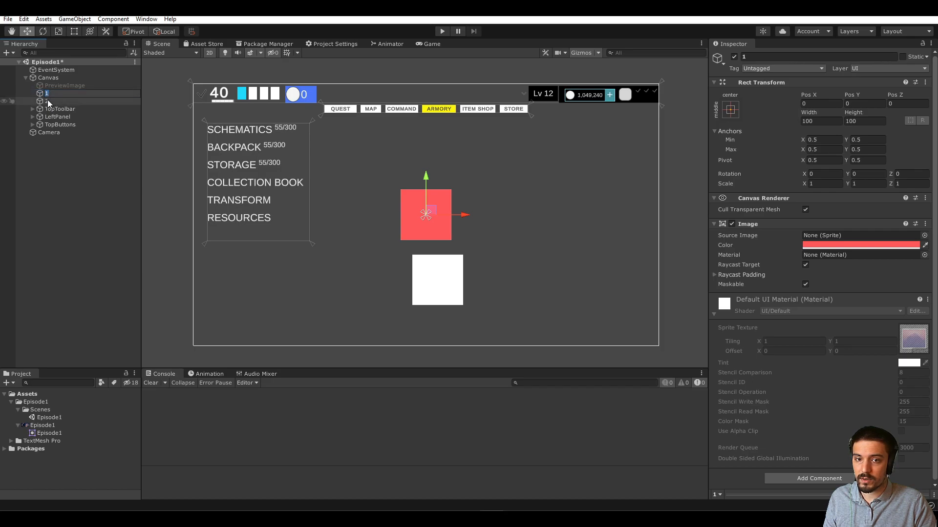
click(49, 101)
drag(445, 280, 448, 239)
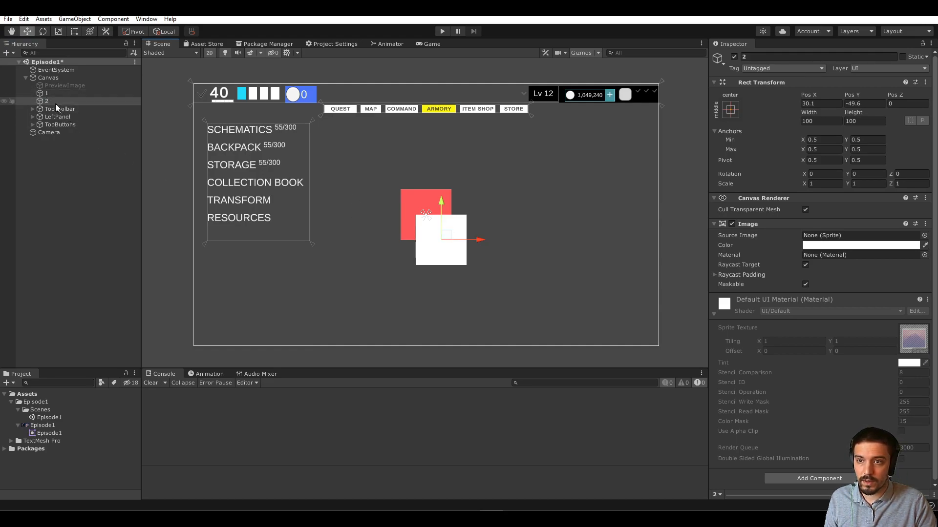
drag(54, 103, 55, 93)
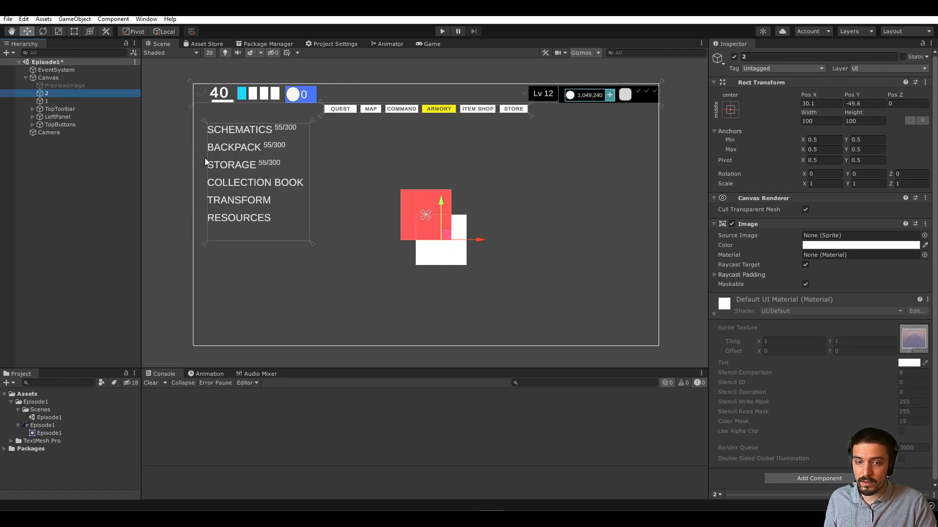
Step: Delete image 2 and set the color of image 1 to white
key(ctrl+z)
key(Delete)
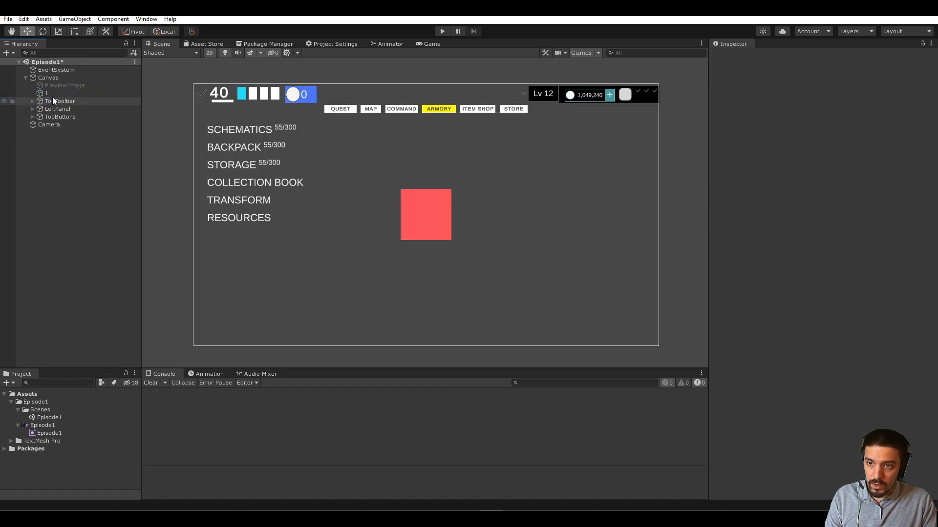
click(52, 95)
click(818, 246)
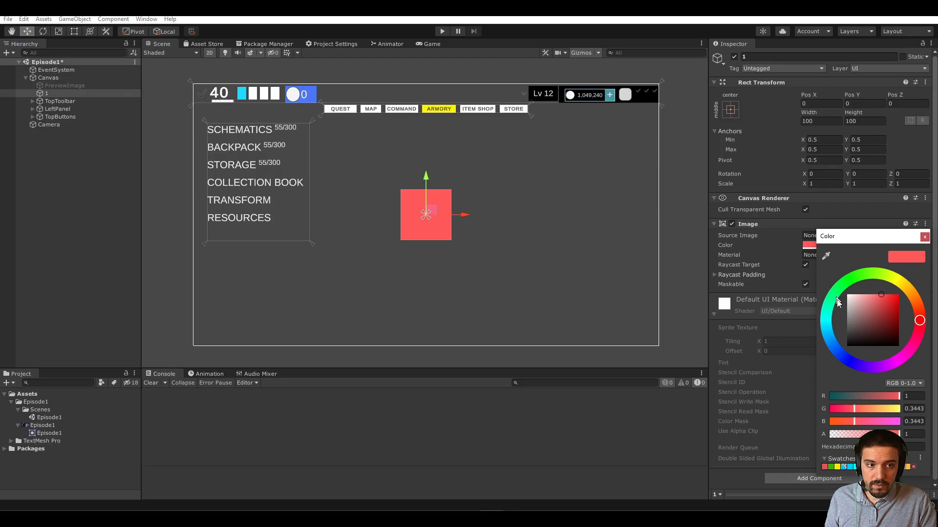
drag(847, 312, 830, 274)
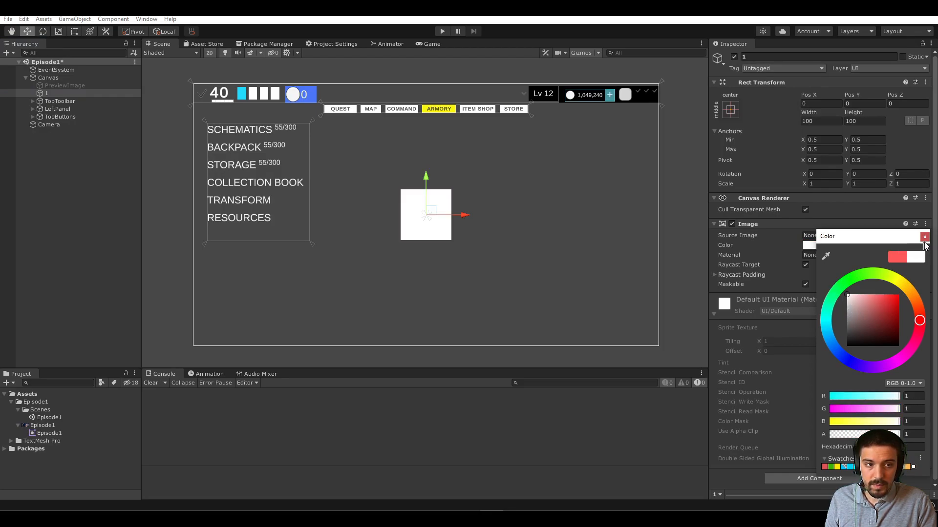
click(925, 237)
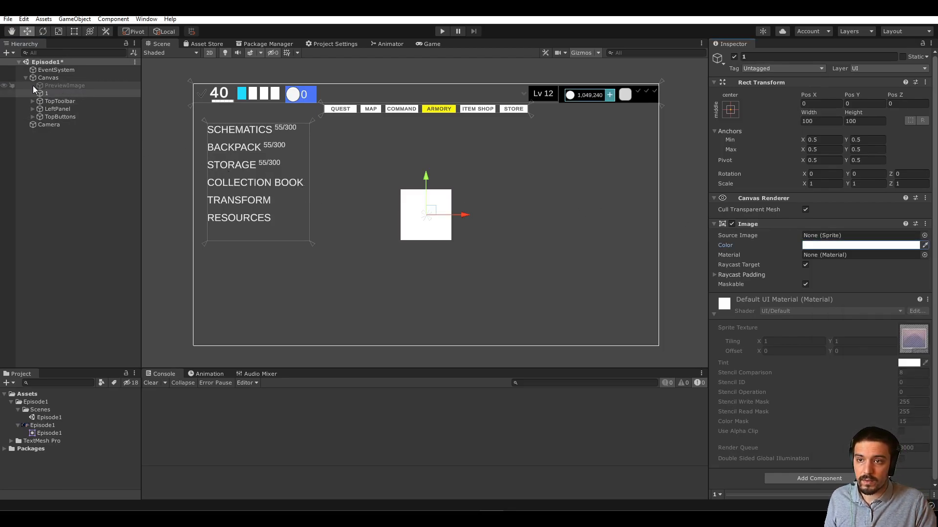
Step: Activate PreviewImage briefly to view it behind image 1, and deactivate it again
click(54, 86)
click(734, 58)
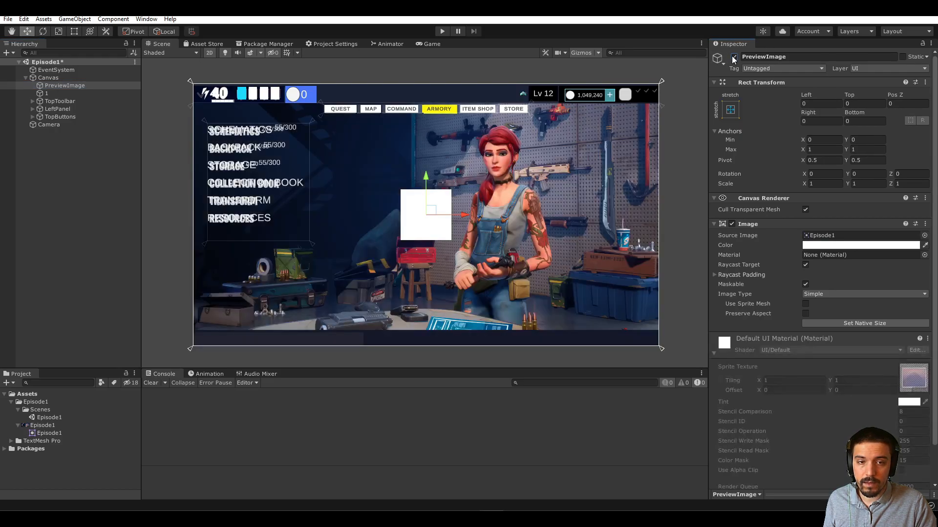
click(734, 57)
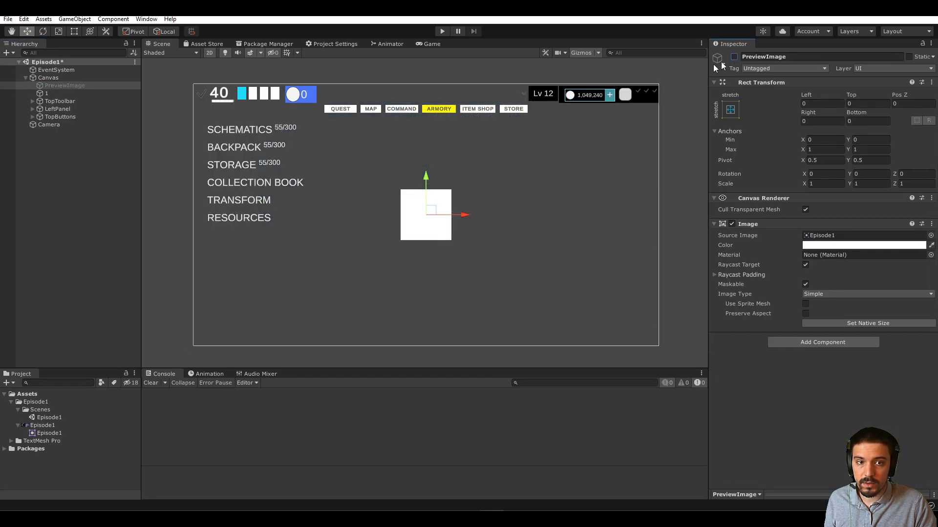
Step: Stretch image 1 across the full canvas with the stretch-stretch anchor preset, also setting its position
click(49, 94)
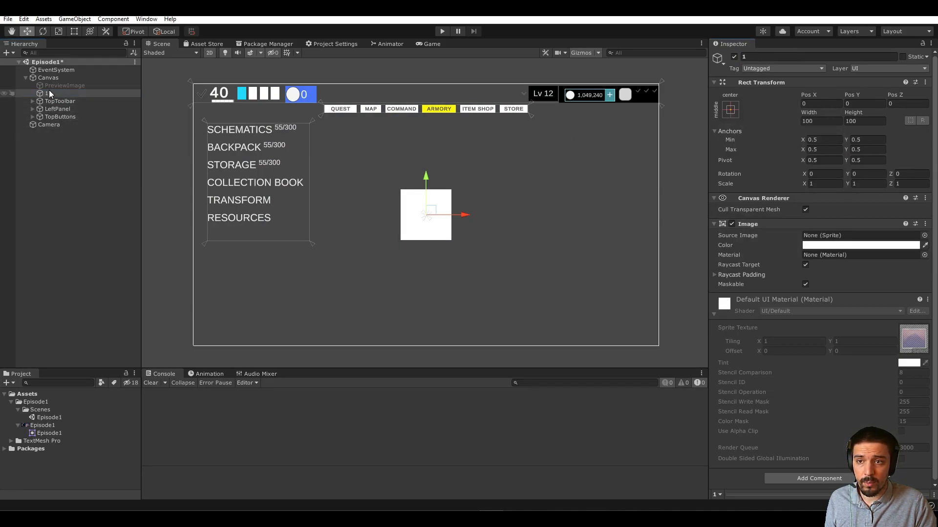
click(729, 109)
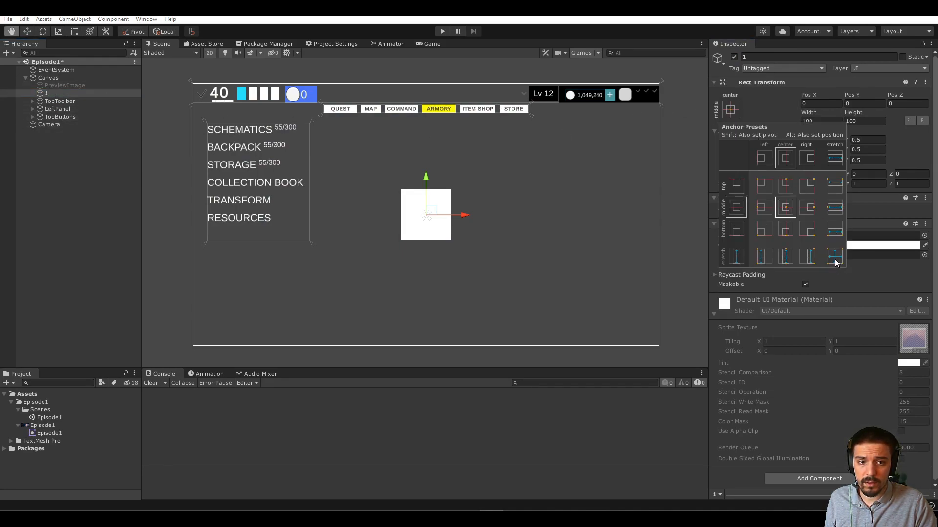
alt+click(835, 256)
click(52, 94)
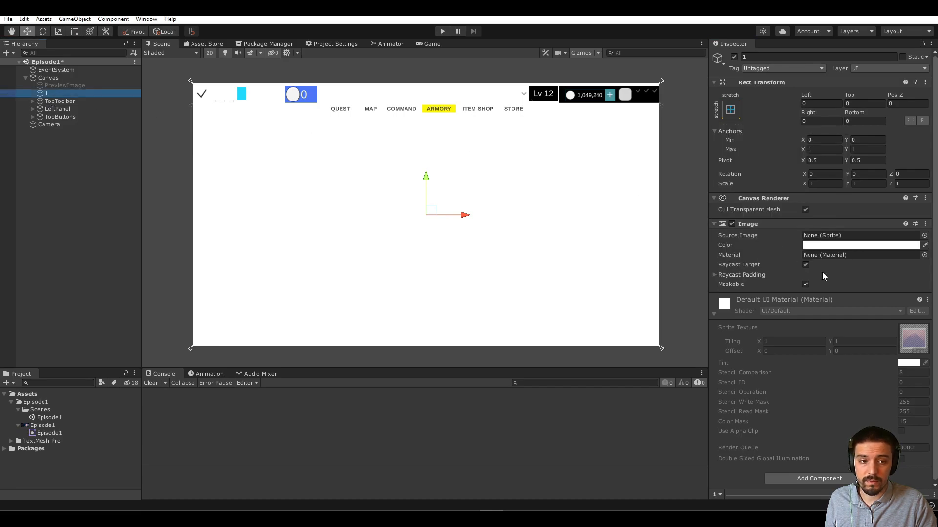
Step: Leave image 1 without a source sprite and set its color to a neutral mid gray
click(924, 236)
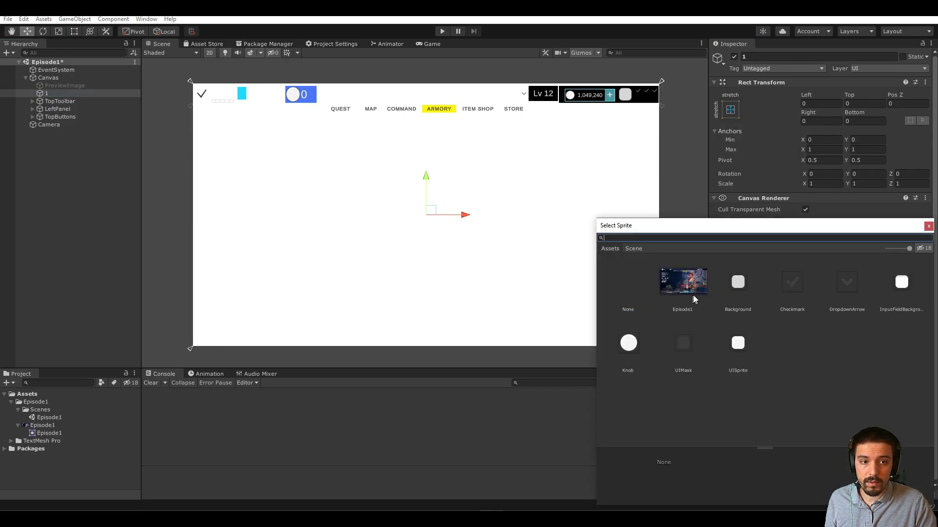
click(928, 226)
click(884, 246)
click(854, 316)
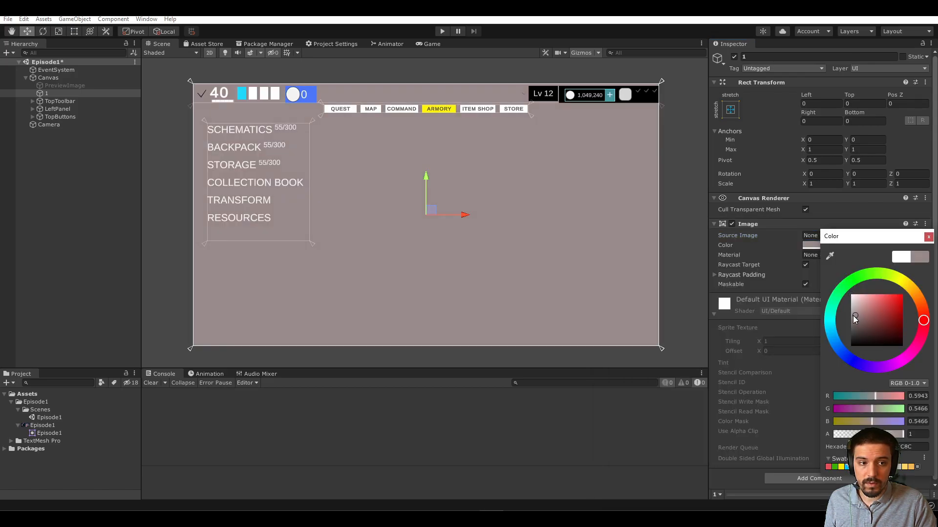
drag(854, 318, 847, 314)
click(928, 237)
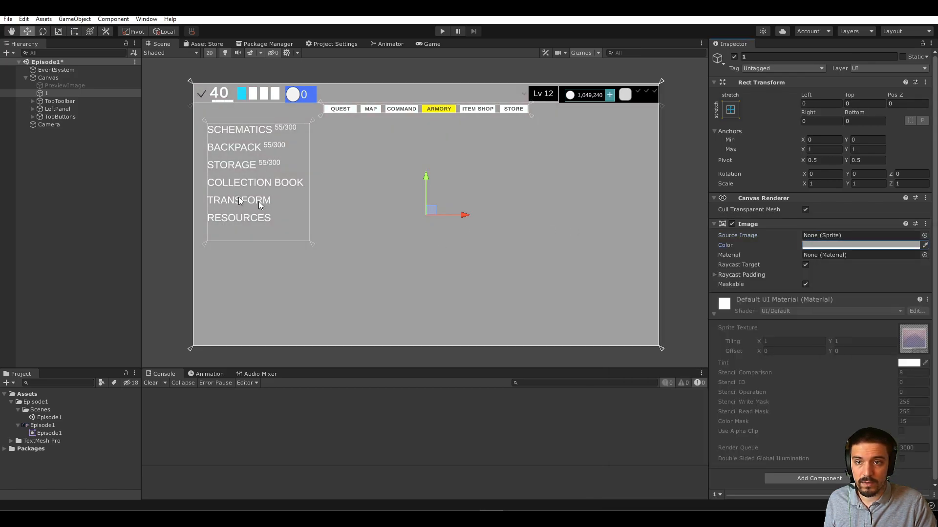
Step: Lower image 1's top anchors to the bottom edge of TopToolbar, at Max Y 0.928, and set its Top offset to 0
scroll(342, 151, up, 2)
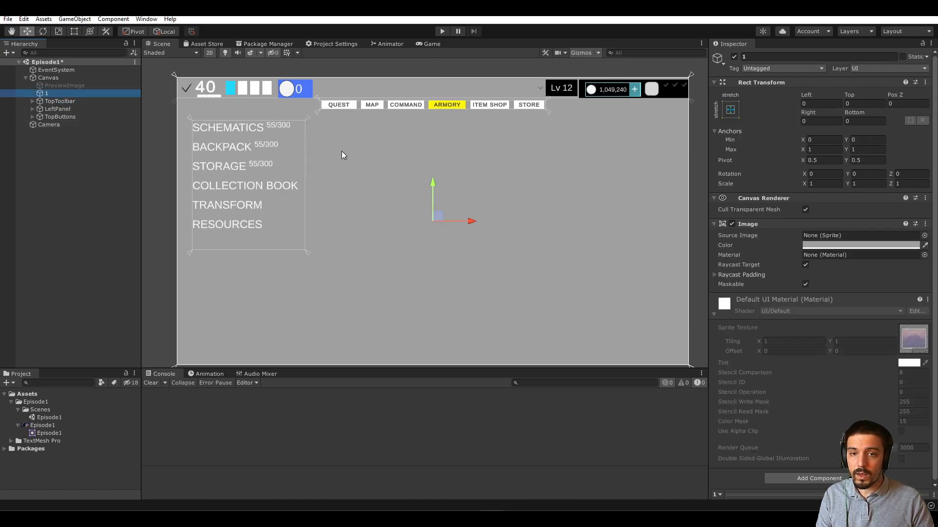
middle_drag(257, 119, 273, 136)
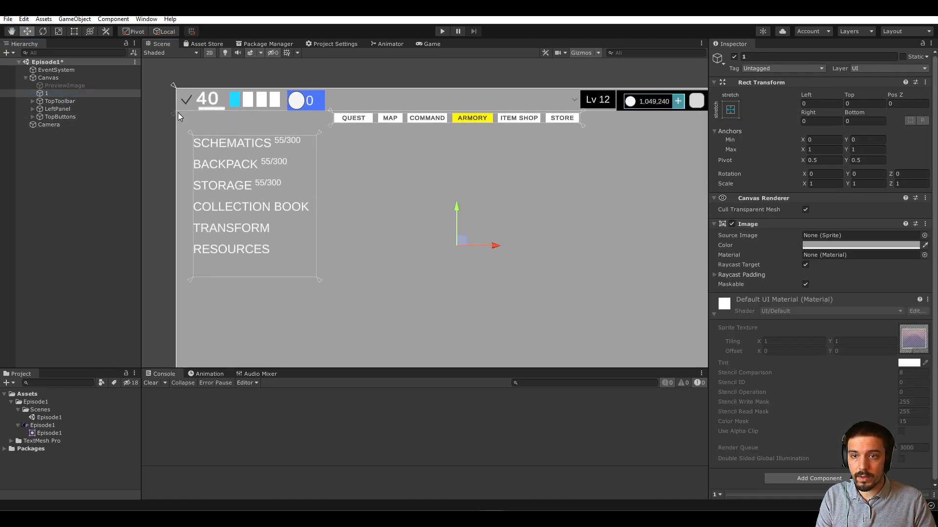
click(69, 101)
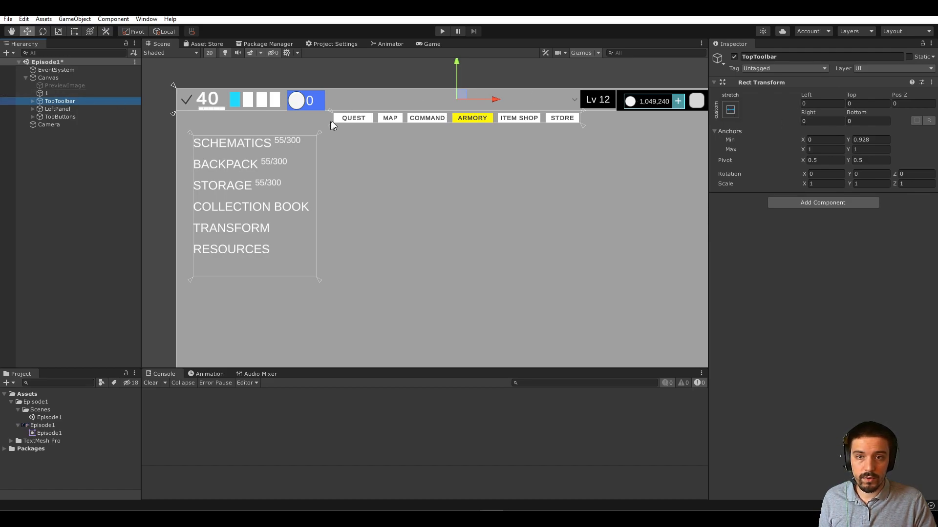
click(71, 93)
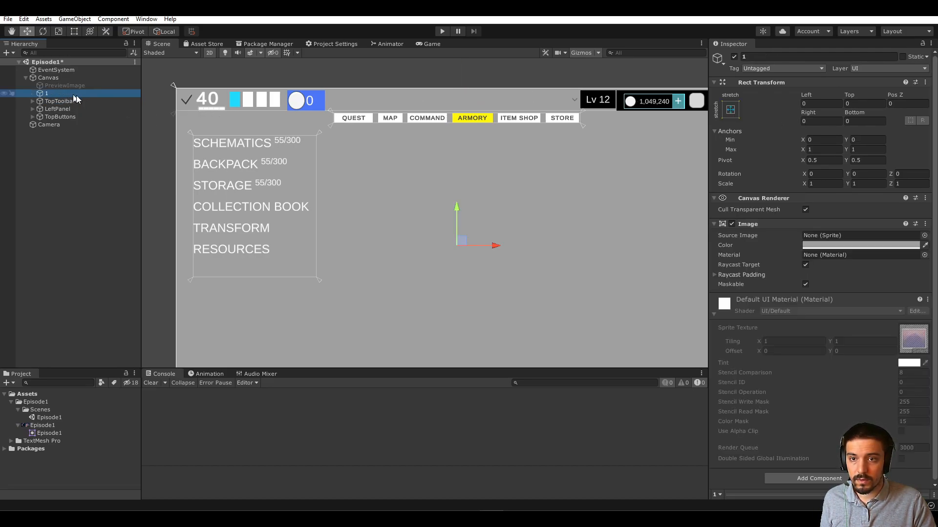
drag(174, 91, 173, 108)
click(856, 104)
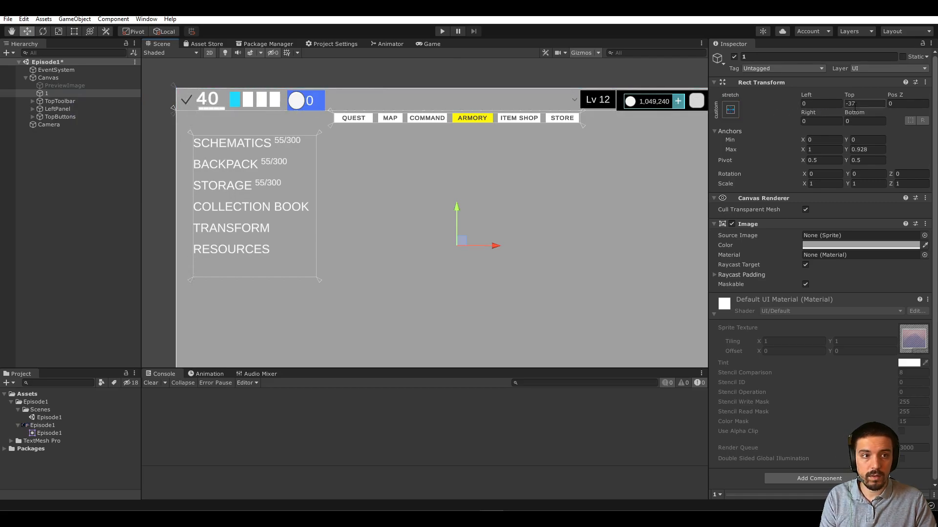
text(0)
click(169, 142)
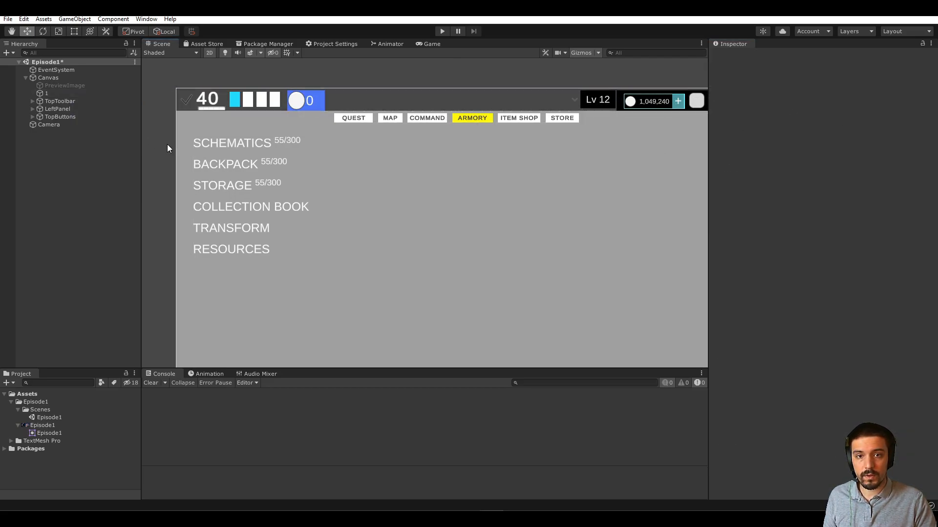
middle_drag(298, 147, 313, 130)
scroll(244, 145, down, 3)
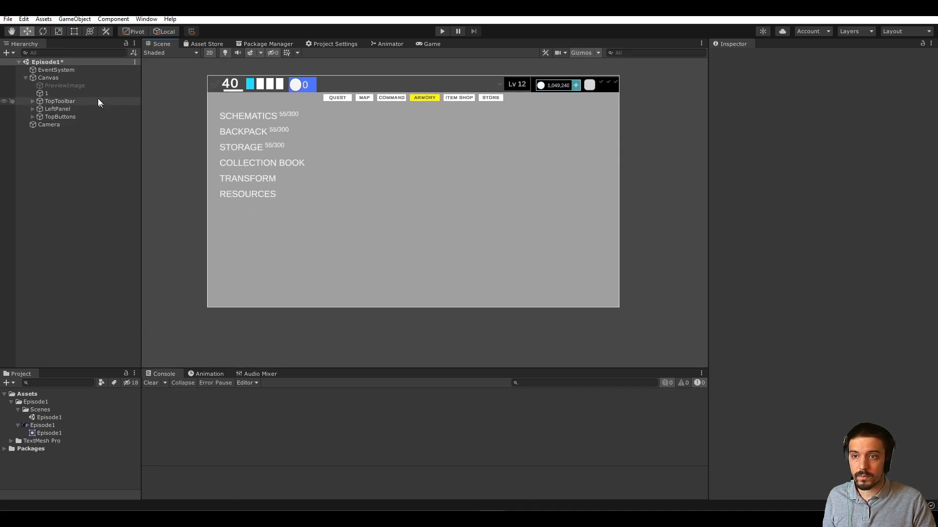
click(69, 85)
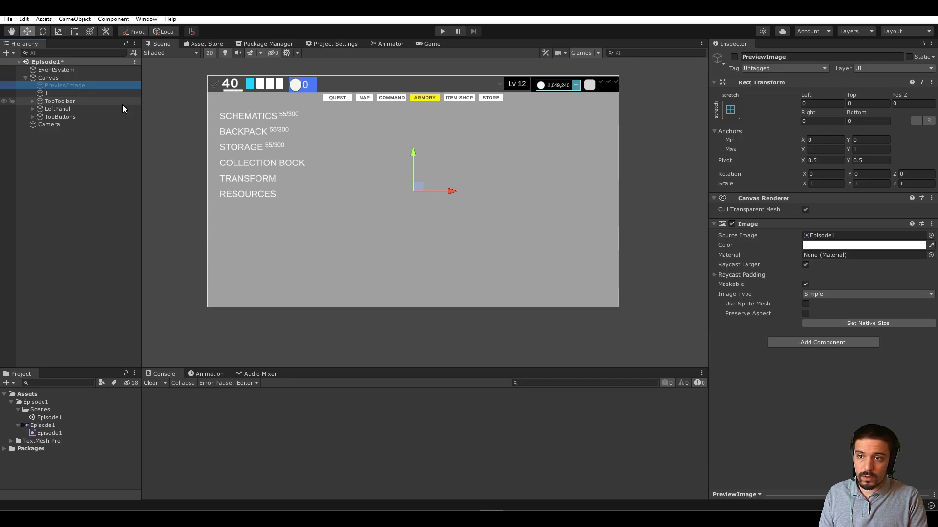
click(108, 94)
click(106, 88)
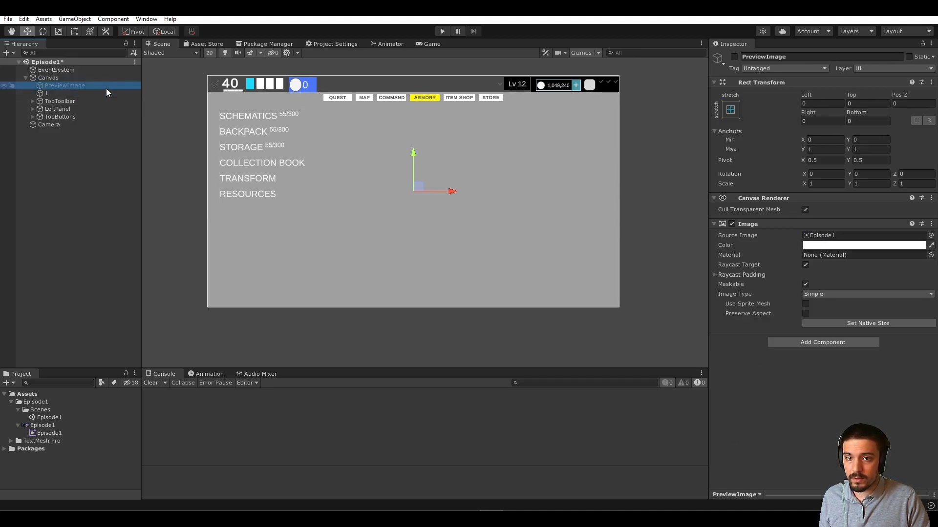
click(102, 94)
click(105, 87)
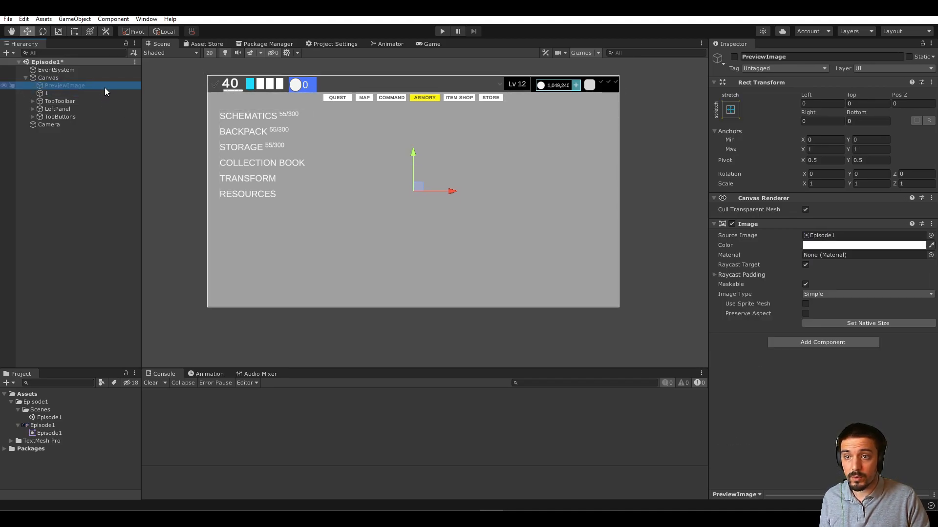
click(103, 92)
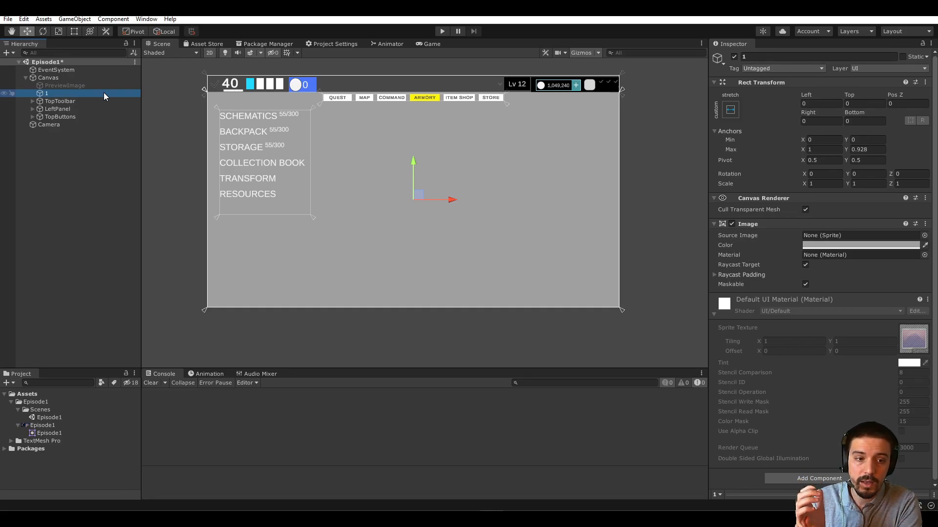
Step: Collapse image 1's material details, and expand PreviewImage's asset preview to examine the reference menu's background
click(743, 314)
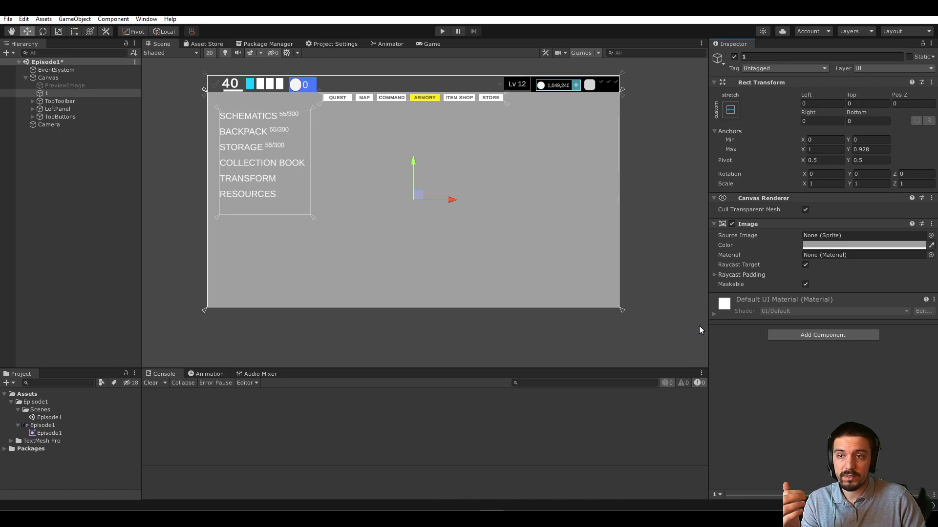
click(62, 85)
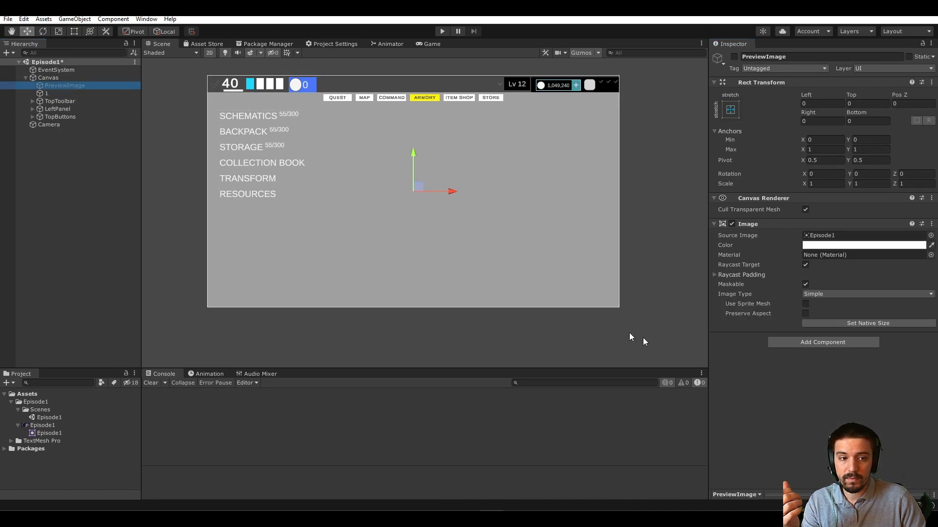
drag(812, 491, 806, 288)
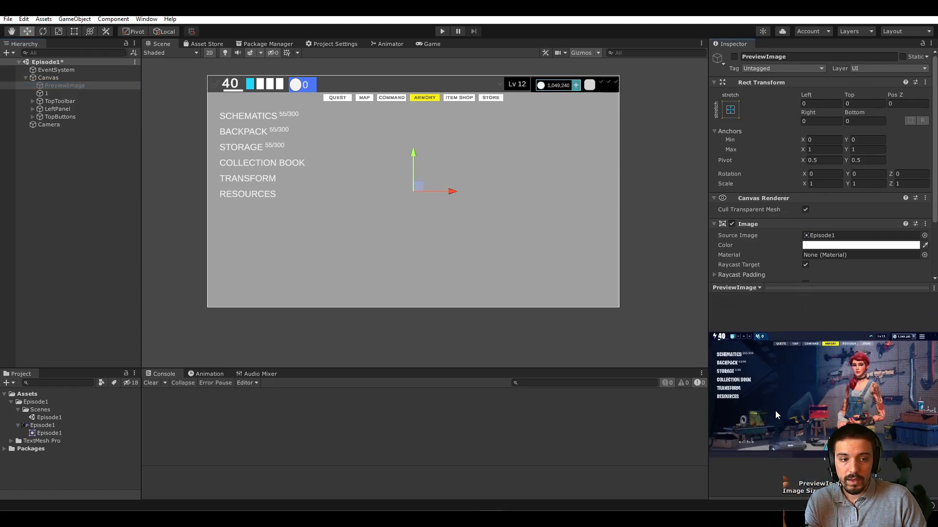